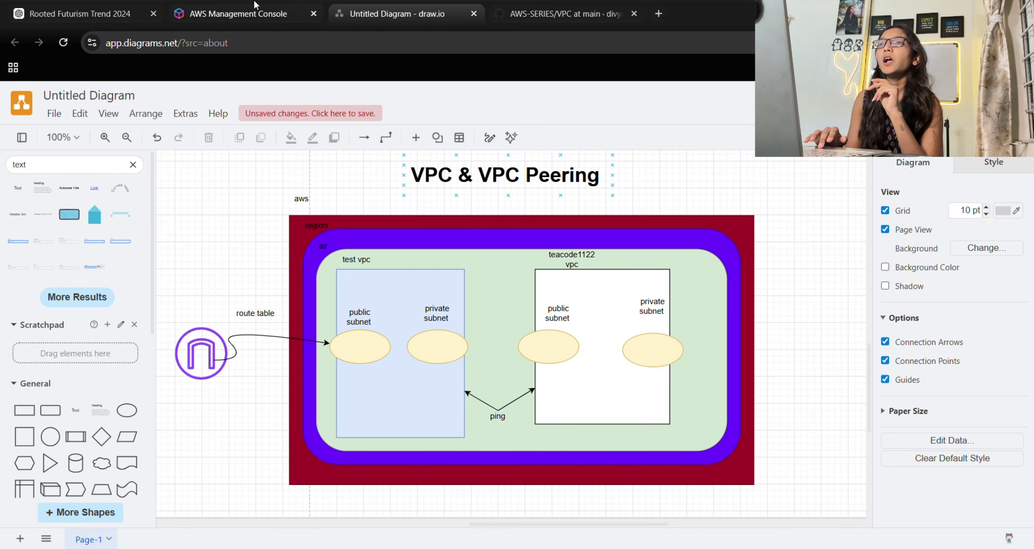
# Switch from the draw.io diagram to the AWS Management Console browser tab.
pyautogui.click(216, 4)
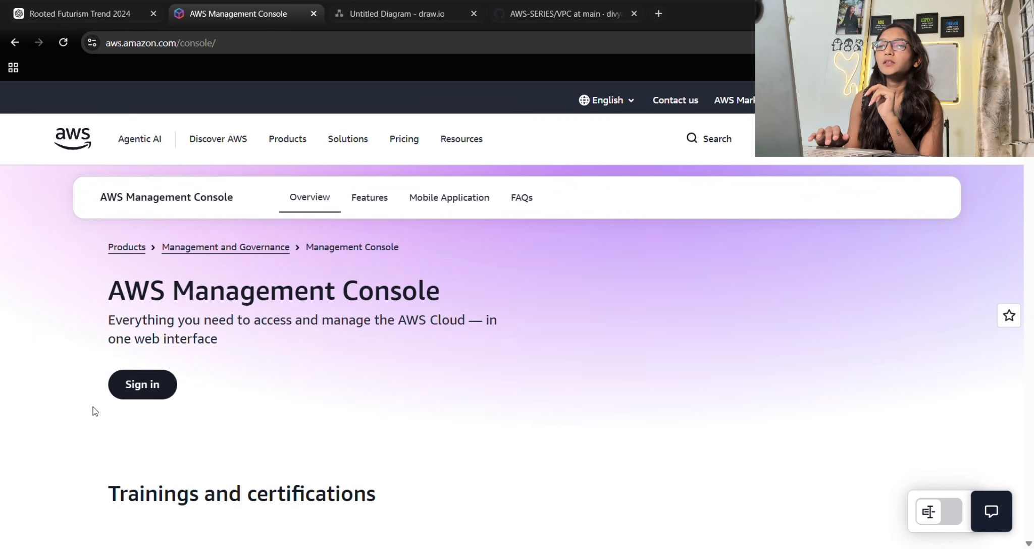
# Sign in as root user with the account e-mail and password, confirming with the passkey.
pyautogui.click(160, 392)
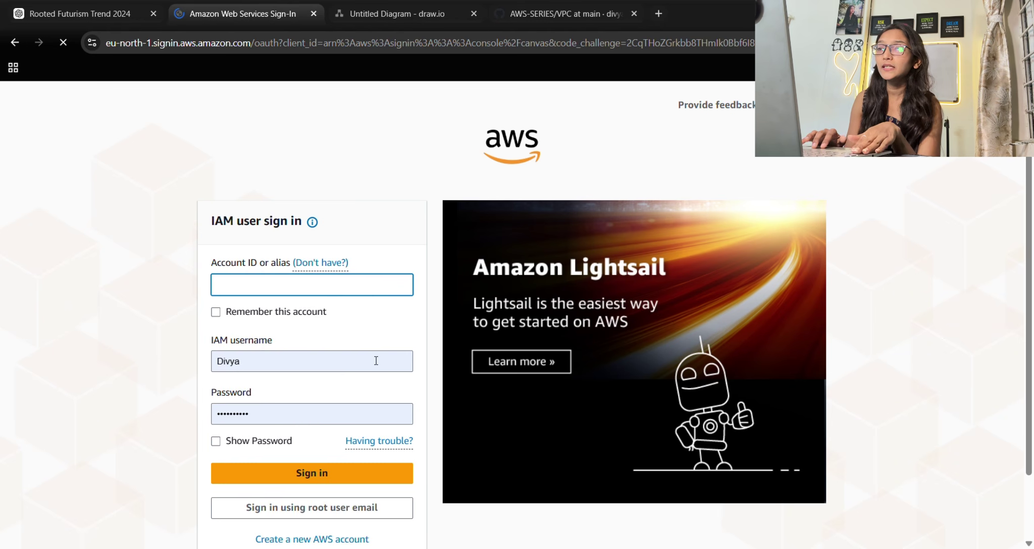
pyautogui.scroll(-2, 376, 361)
pyautogui.click(296, 433)
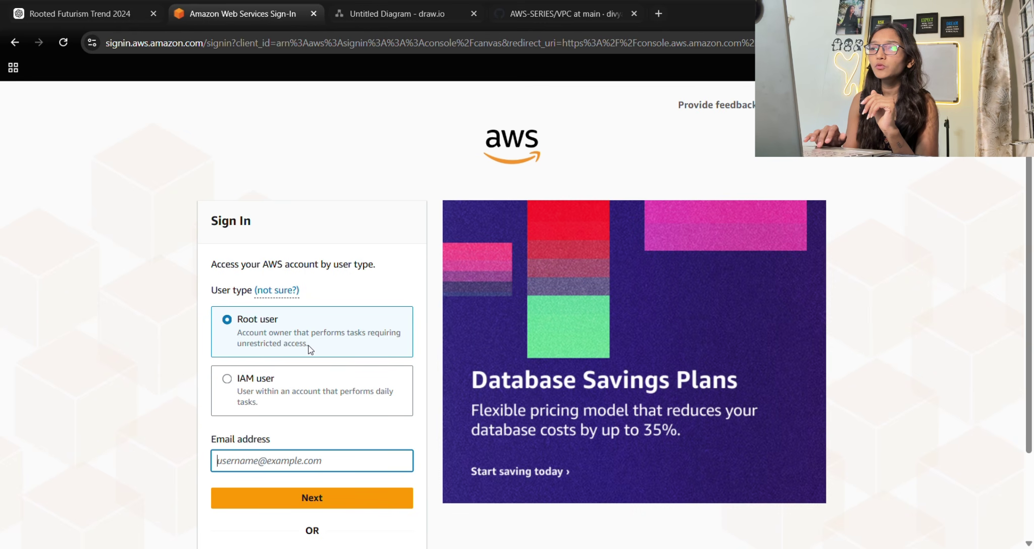
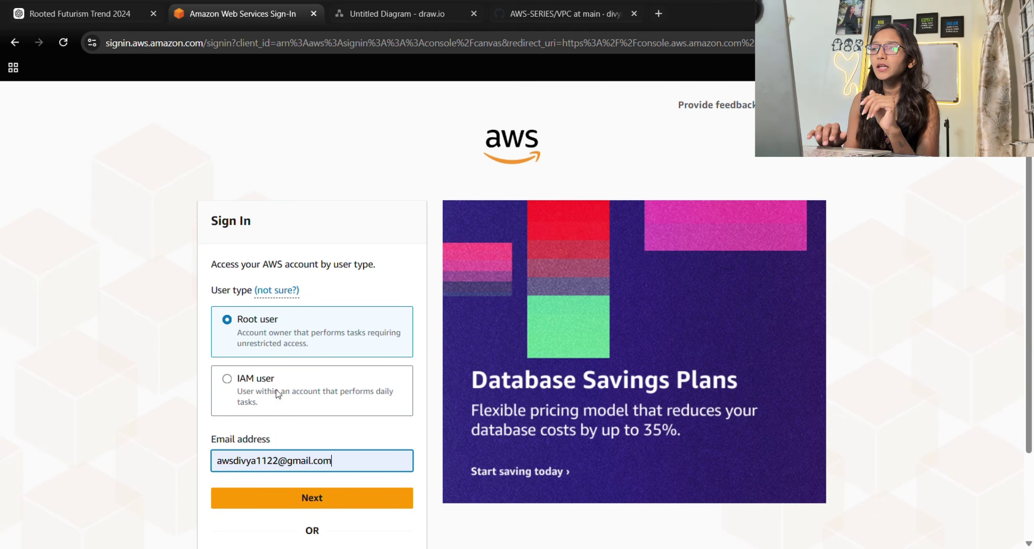
pyautogui.click(330, 494)
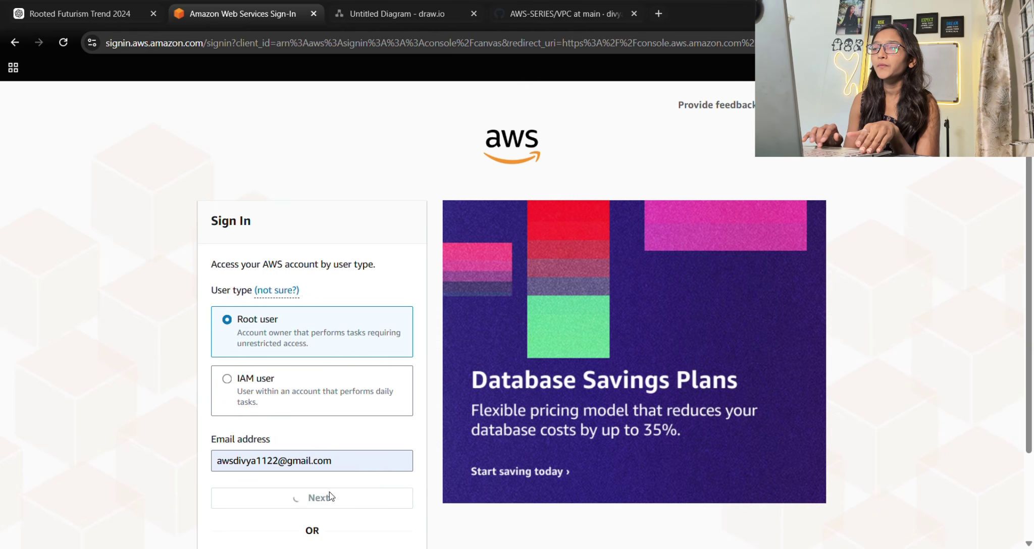
pyautogui.write('••••••••••••')
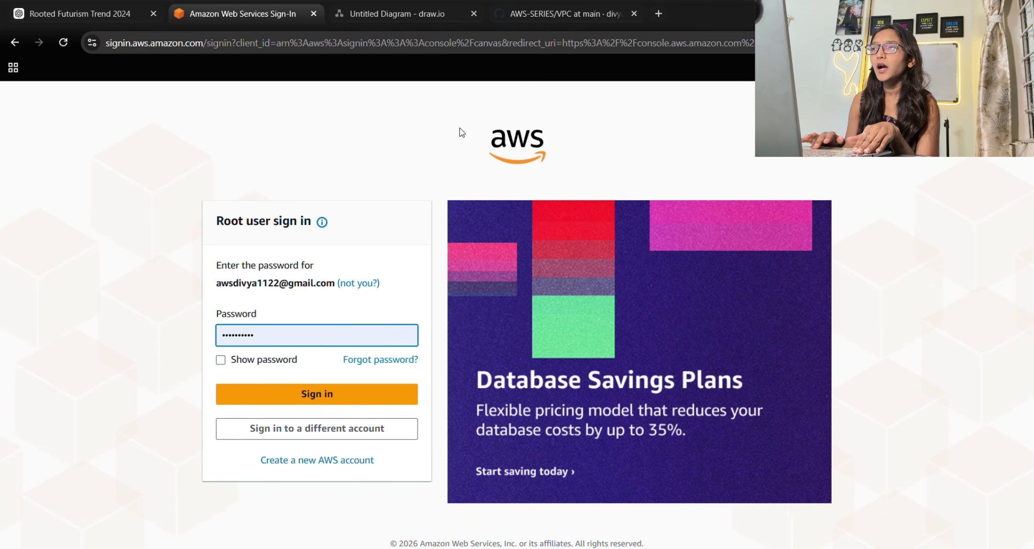
pyautogui.click(322, 394)
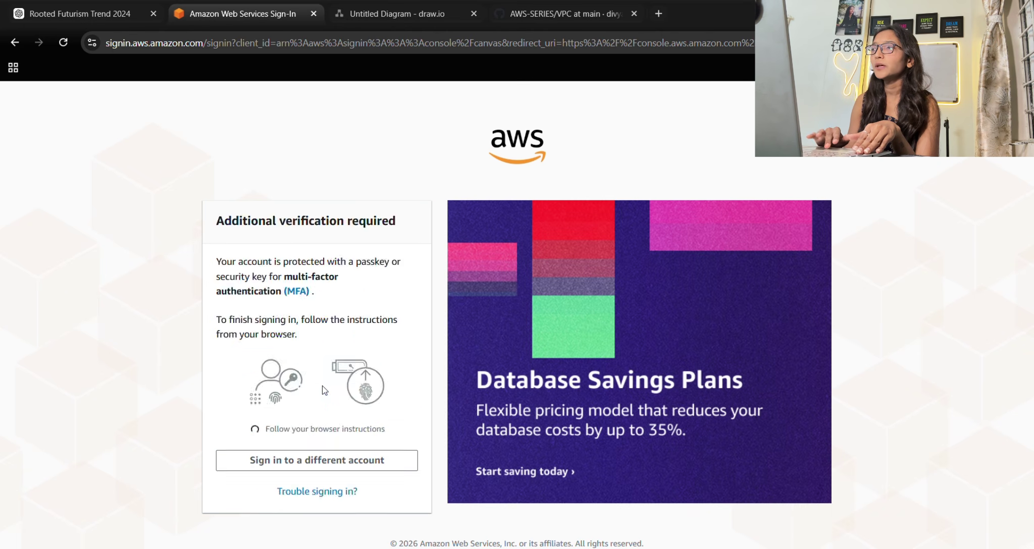
pyautogui.click(548, 201)
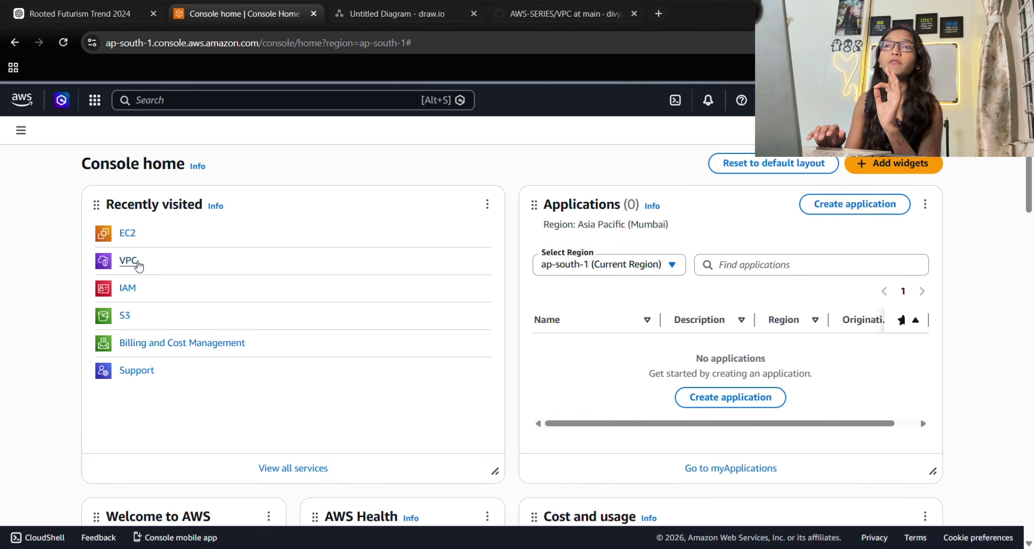
# Open the VPC service and list Your VPCs, showing one available unnamed VPC.
pyautogui.click(135, 262)
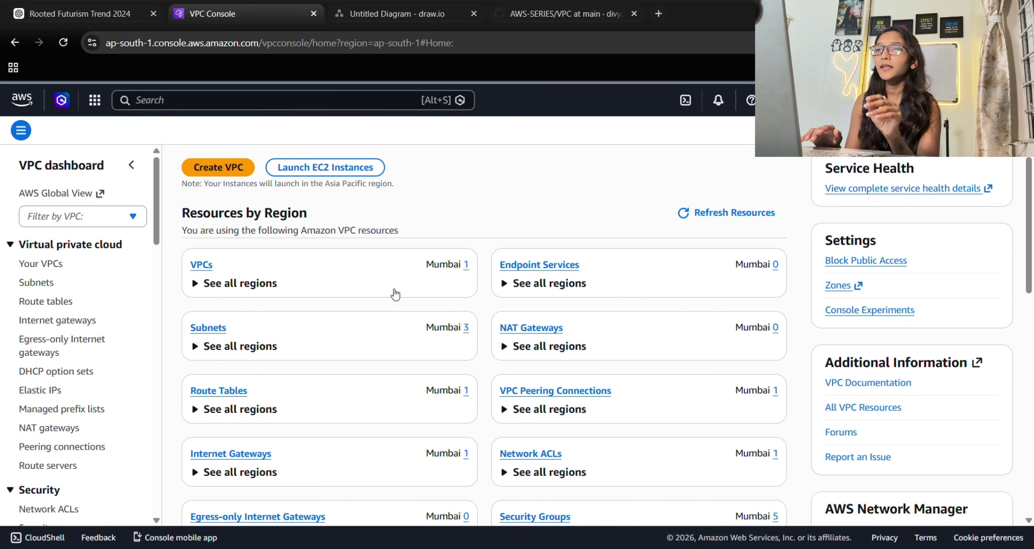
pyautogui.click(204, 265)
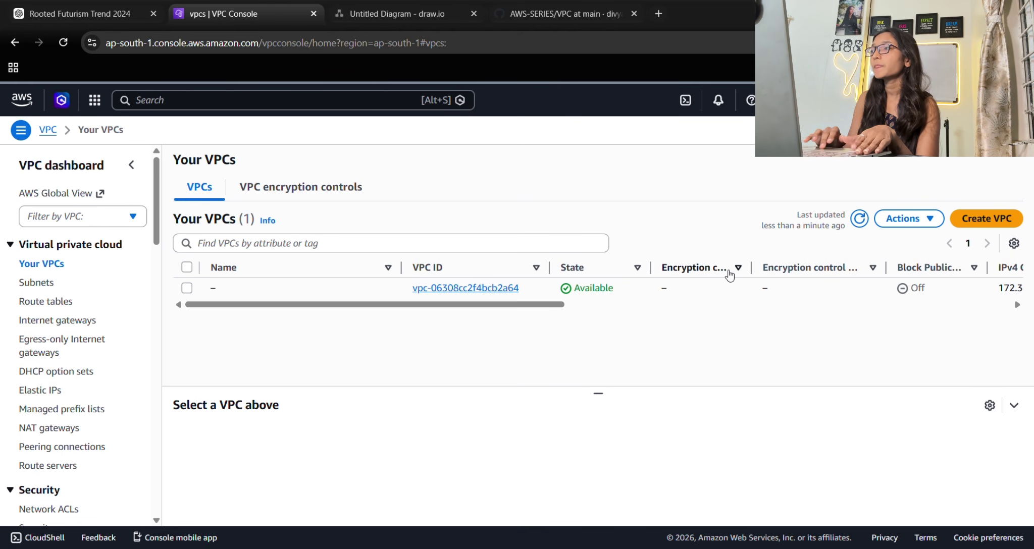
# Start a VPC-only VPC named test-vpc, leaving the IPv4 CIDR field ready for input.
pyautogui.click(968, 227)
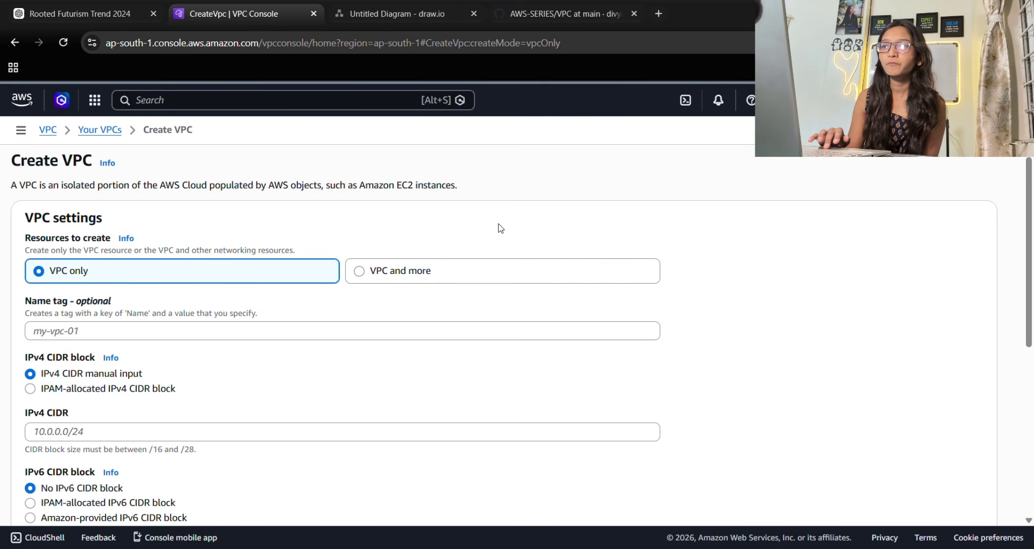
pyautogui.scroll(-1, 241, 272)
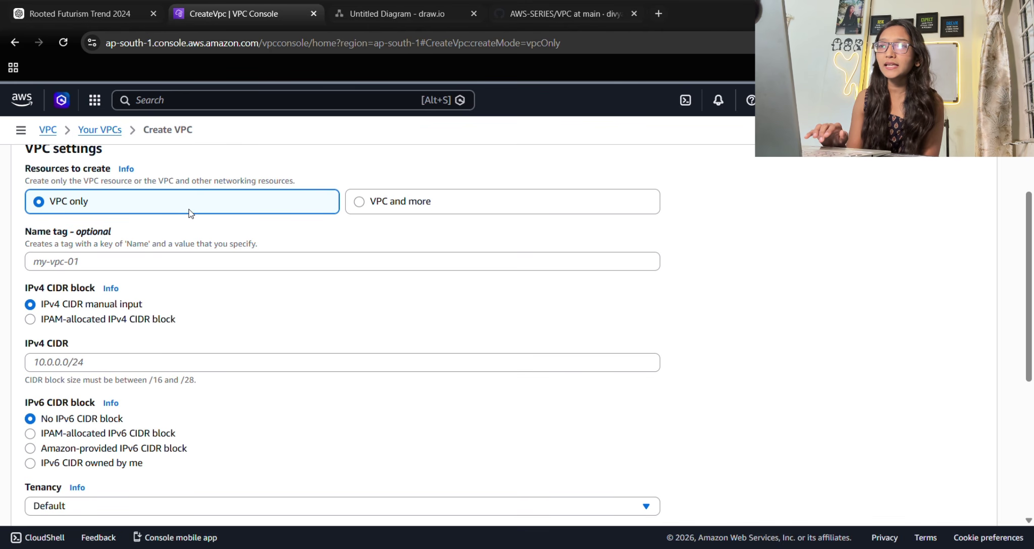
pyautogui.click(287, 266)
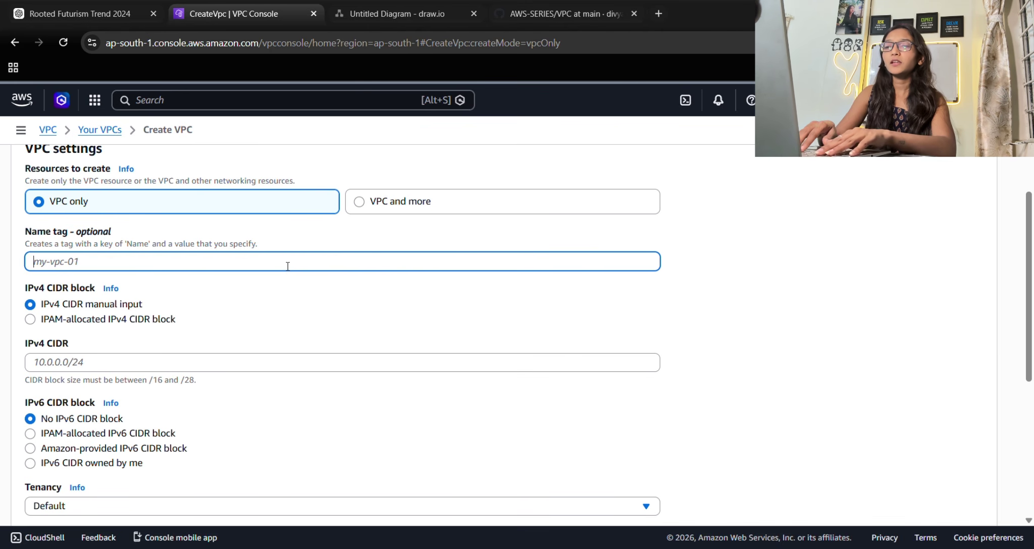
pyautogui.write('test-vpc')
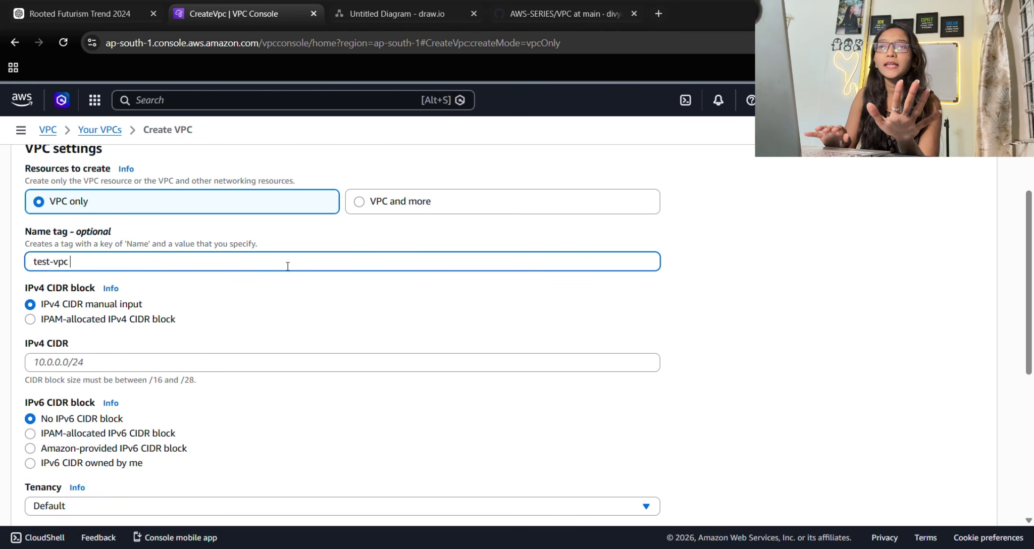
pyautogui.scroll(-1, 236, 268)
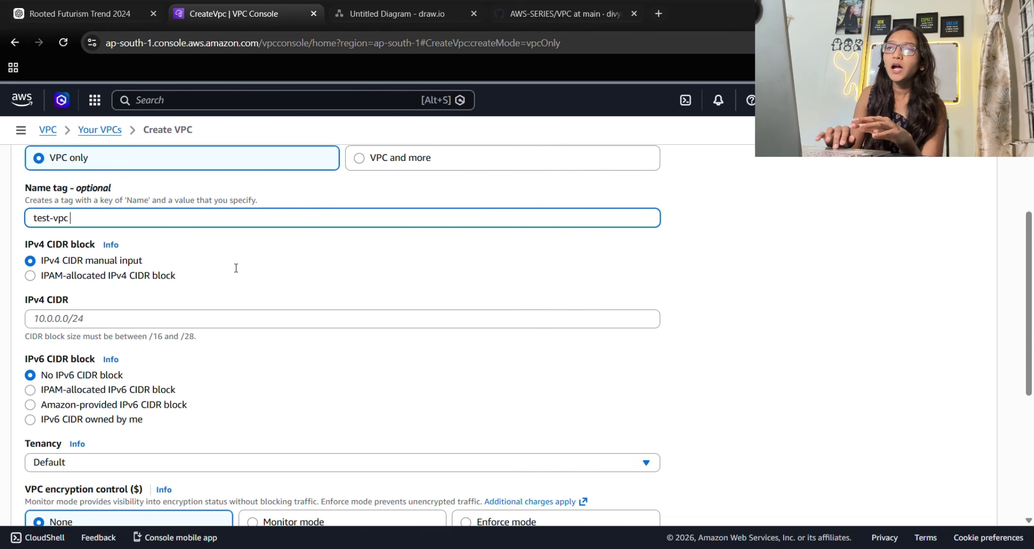
pyautogui.click(52, 323)
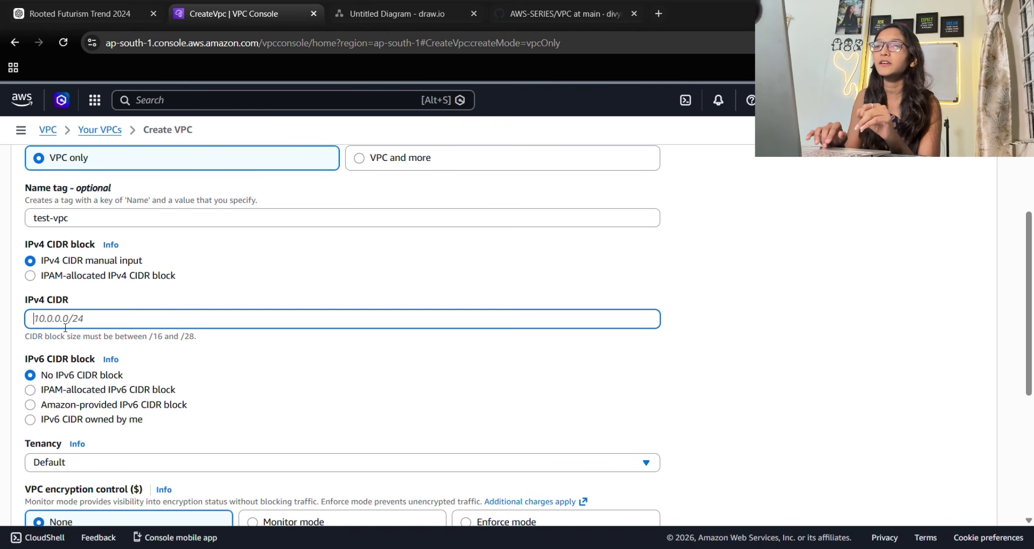
# Search for 'cidr xyz' in a new tab and open the CIDR.xyz calculator.
pyautogui.click(658, 14)
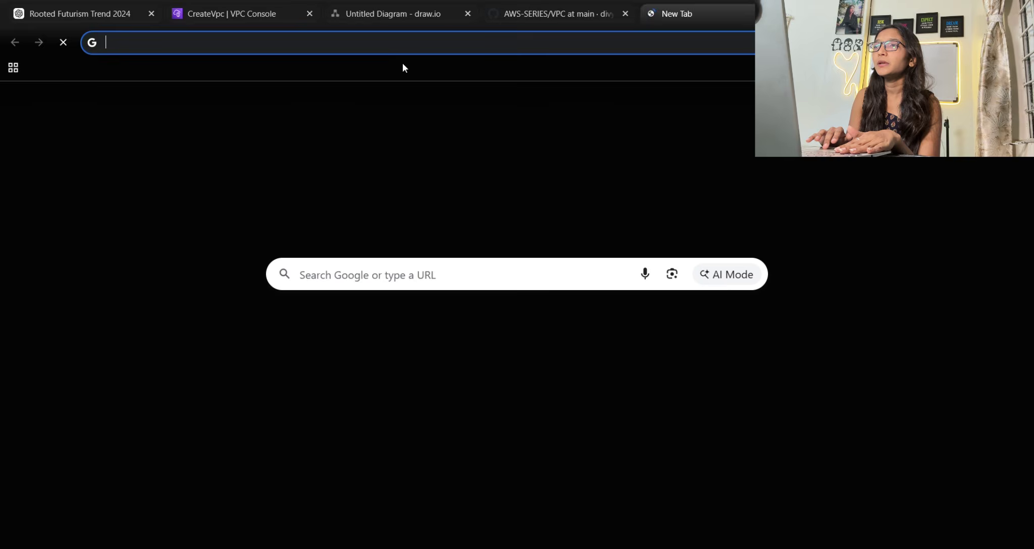
pyautogui.write('c')
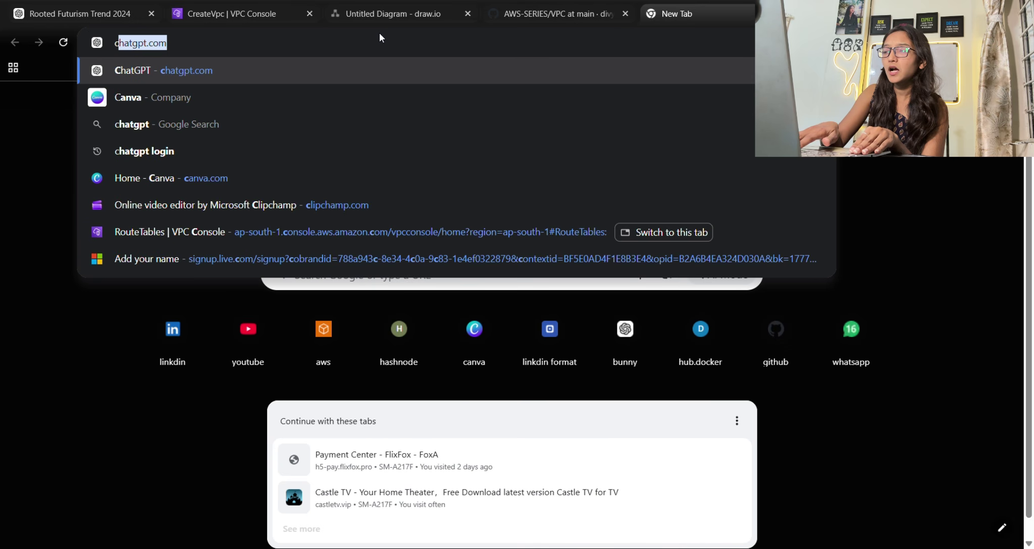
pyautogui.write('idr')
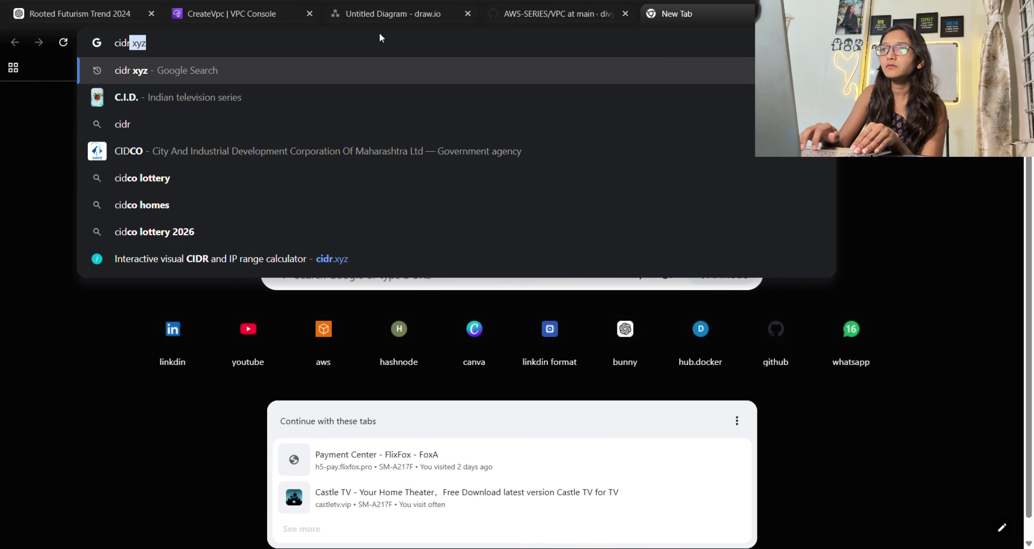
pyautogui.write(' xyz')
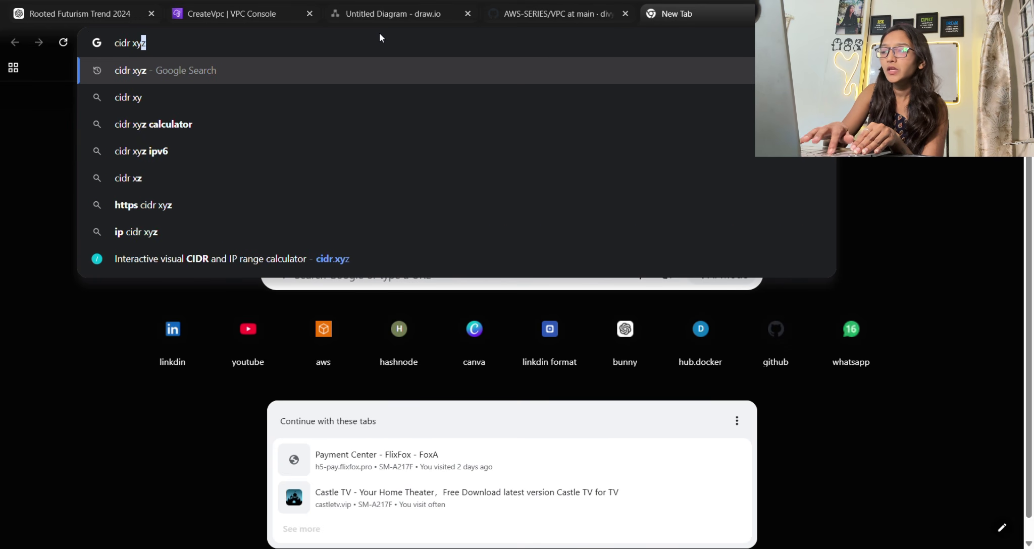
pyautogui.press('Return')
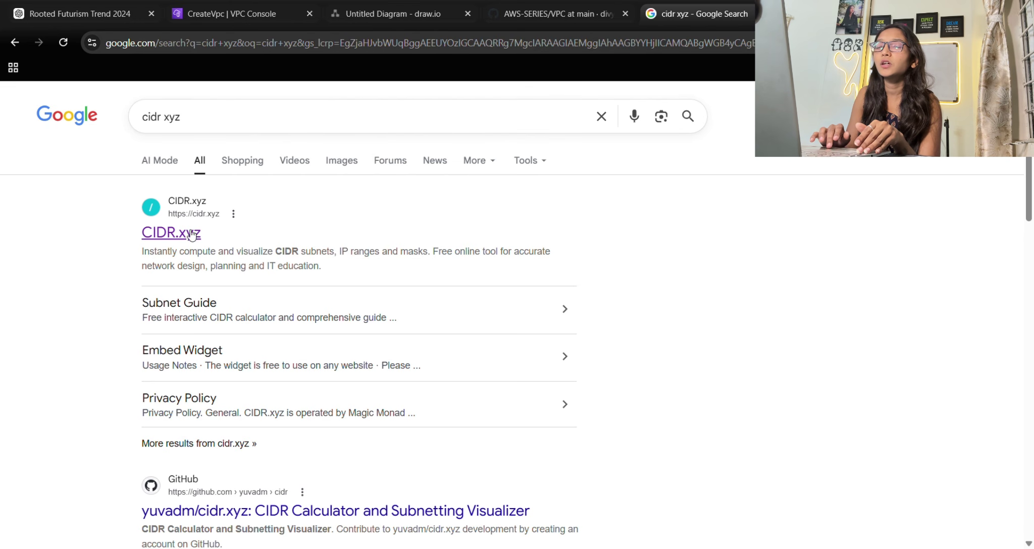
pyautogui.click(175, 231)
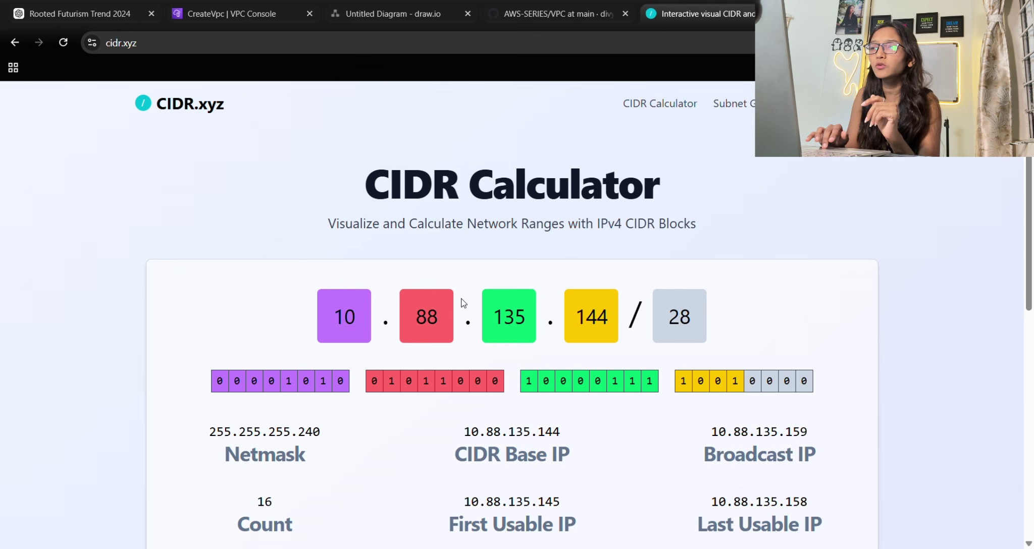
# Change the calculator's base address to 10.0.0.0.
pyautogui.click(371, 316)
pyautogui.press('BackSpace')
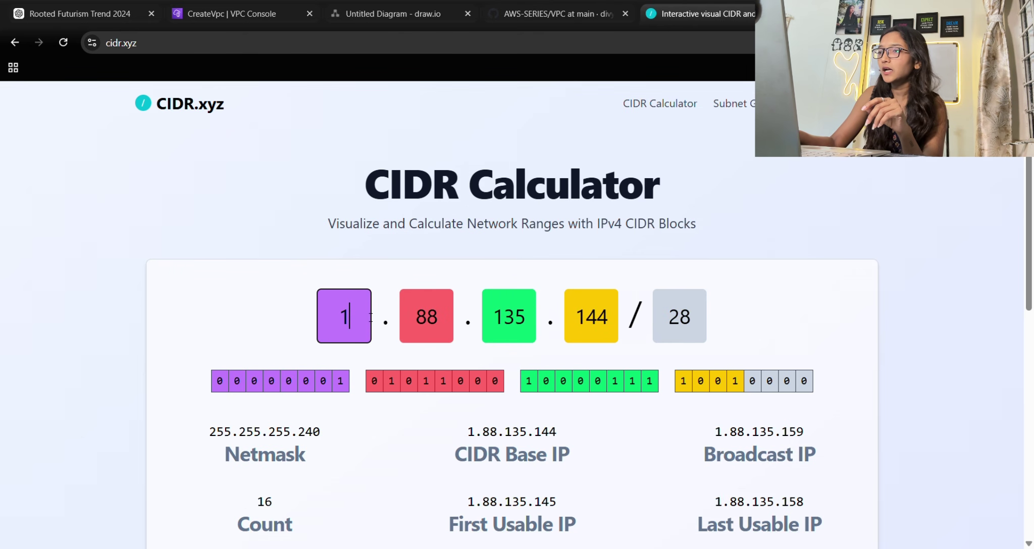
pyautogui.press('BackSpace')
pyautogui.write('10')
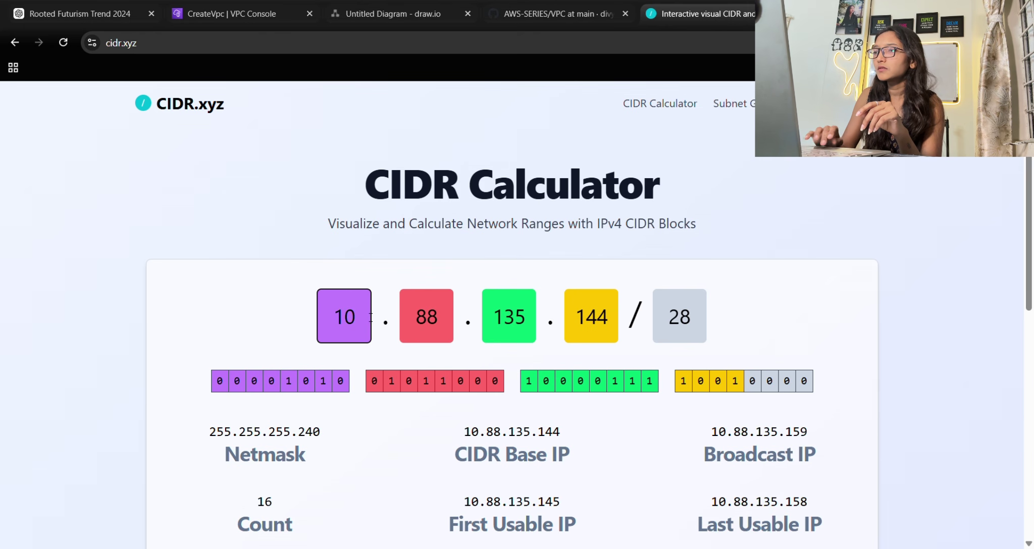
pyautogui.click(432, 320)
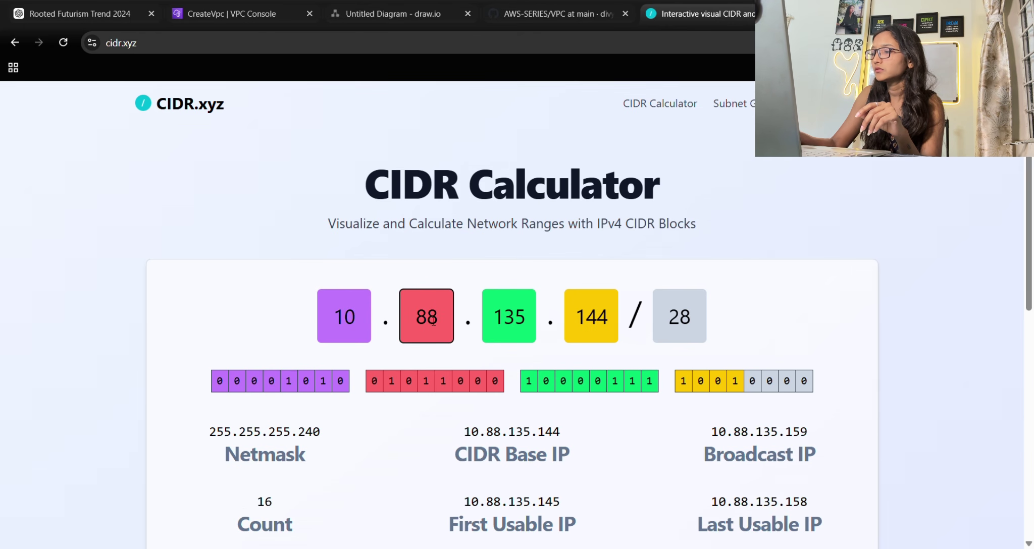
pyautogui.press('BackSpace')
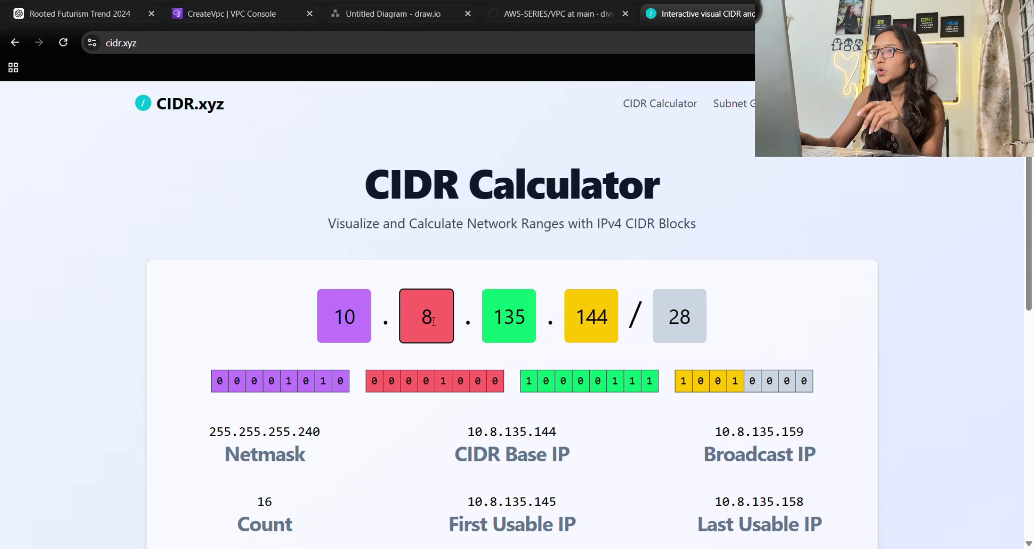
pyautogui.write('0')
pyautogui.press('BackSpace')
pyautogui.press('BackSpace')
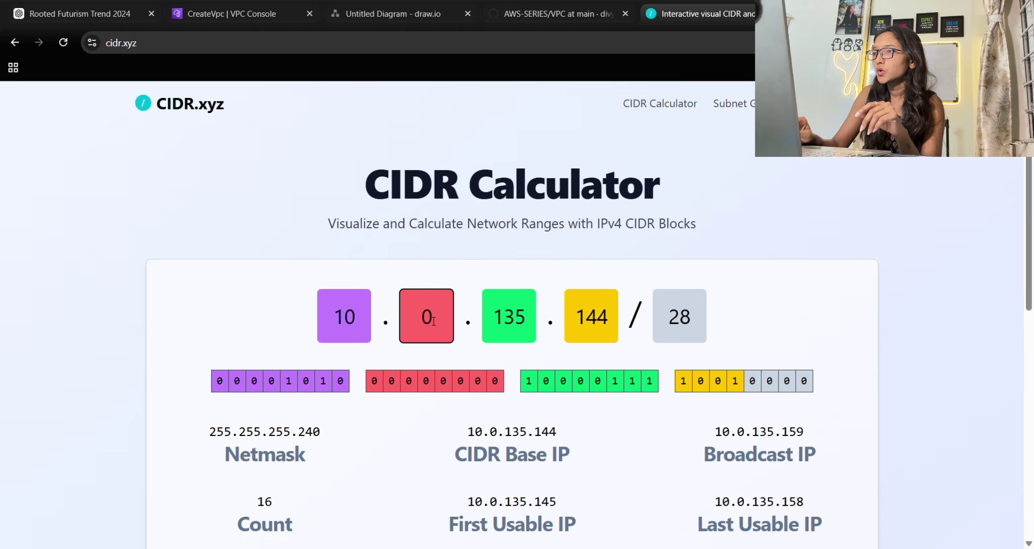
pyautogui.click(532, 317)
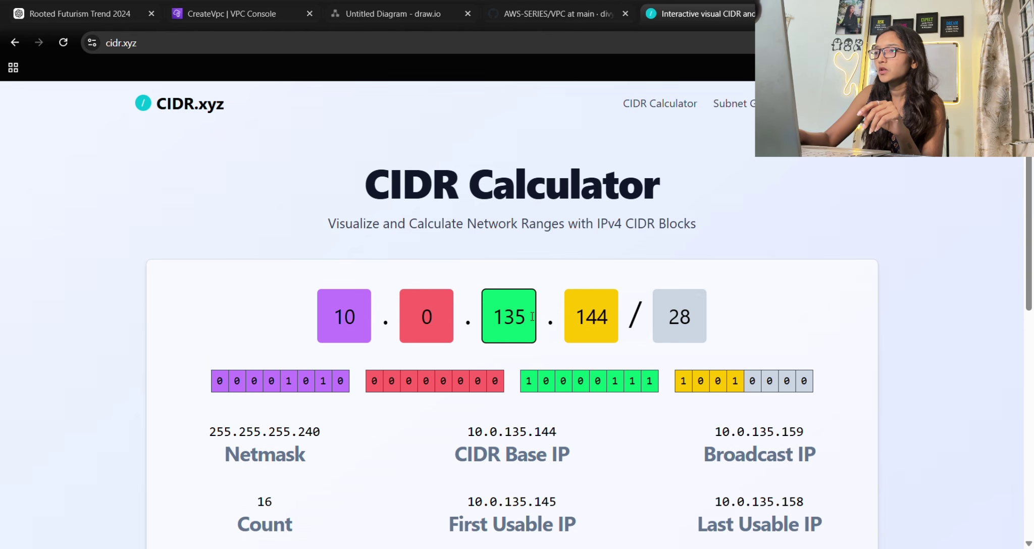
pyautogui.press('BackSpace')
pyautogui.press('BackSpace')
pyautogui.press('BackSpace')
pyautogui.click(611, 317)
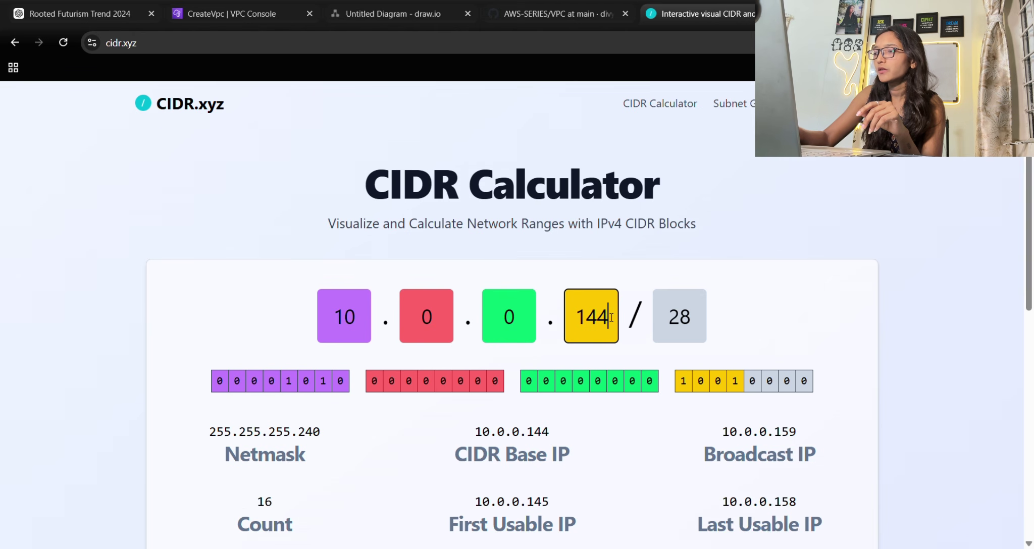
pyautogui.press('BackSpace')
pyautogui.press('BackSpace')
pyautogui.press('BackSpace')
# Begin replacing the /28 prefix with a new prefix length.
pyautogui.click(695, 330)
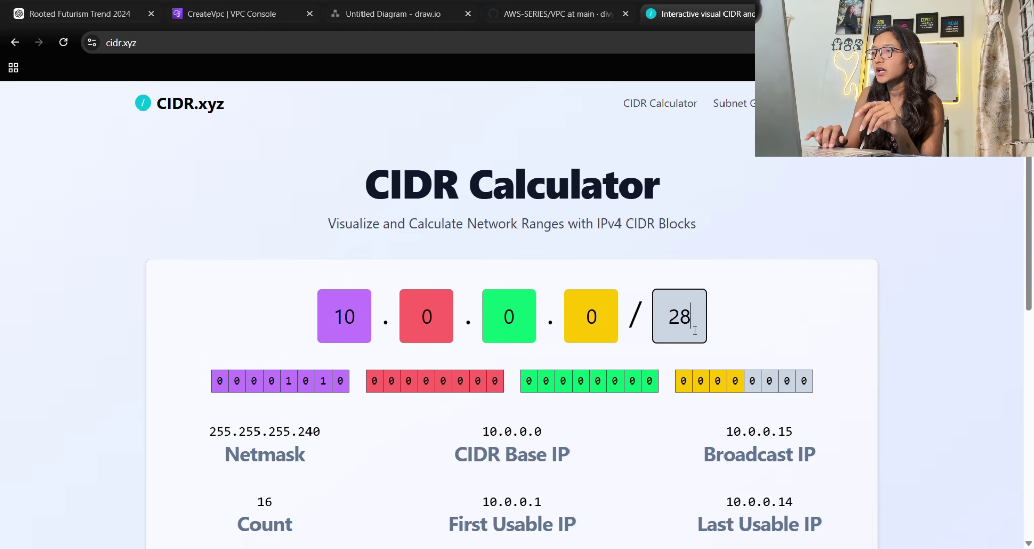
pyautogui.press('BackSpace')
pyautogui.press('BackSpace')
pyautogui.write('17')
pyautogui.press('BackSpace')
# Try /24 then /28, reviewing its 16-address count and usable IPs 10.0.0.1–10.0.0.14.
pyautogui.write('6')
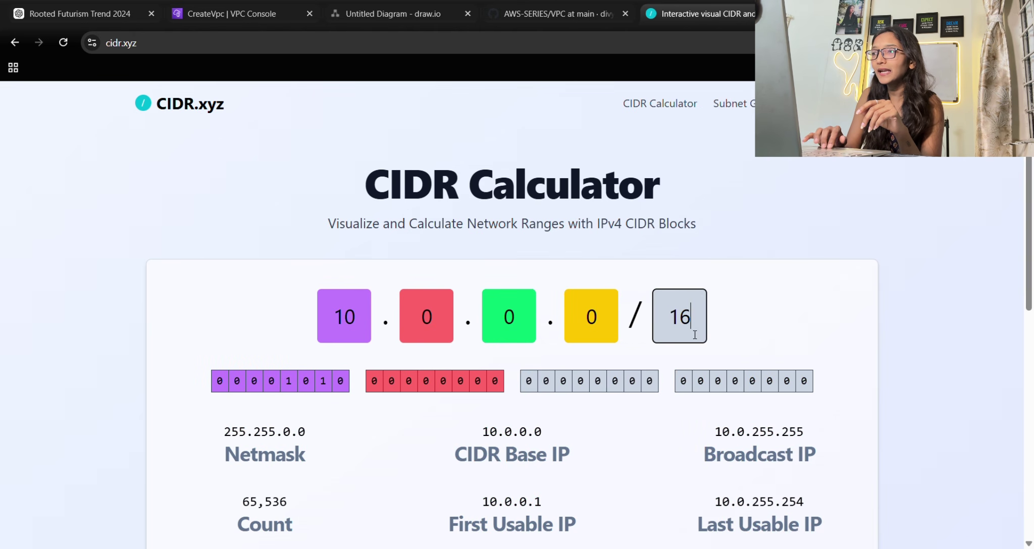
pyautogui.scroll(13, 695, 335)
pyautogui.scroll(-5, 695, 338)
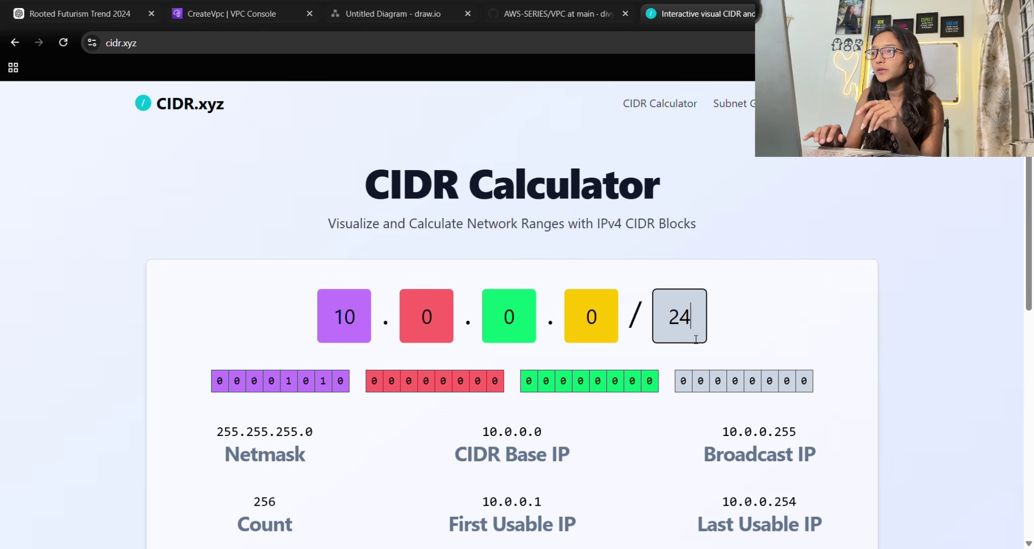
pyautogui.press('BackSpace')
pyautogui.write('8')
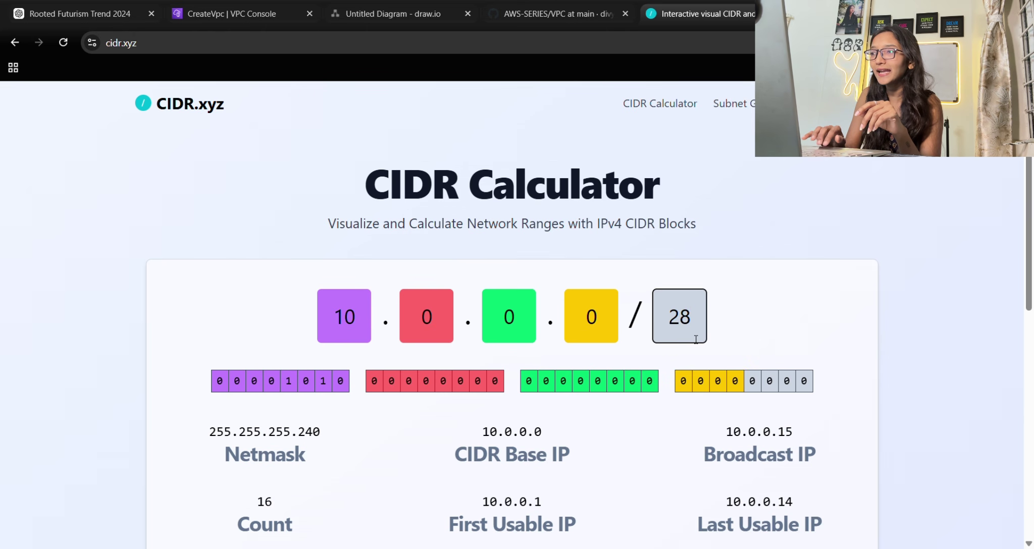
pyautogui.scroll(-2, 742, 330)
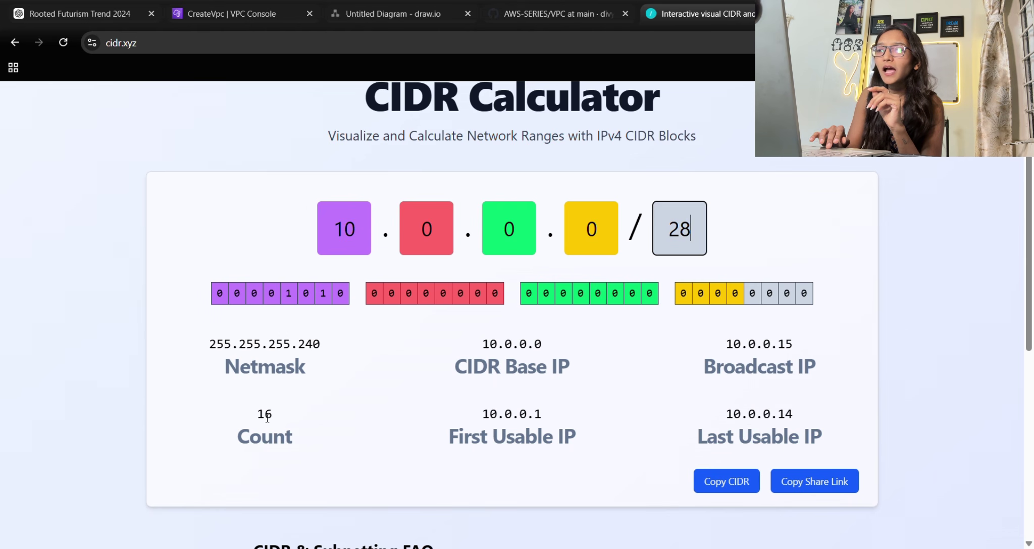
pyautogui.moveTo(264, 414)
pyautogui.mouseDown()
pyautogui.moveTo(285, 416)
pyautogui.moveTo(273, 417)
pyautogui.mouseUp()
pyautogui.click(284, 416)
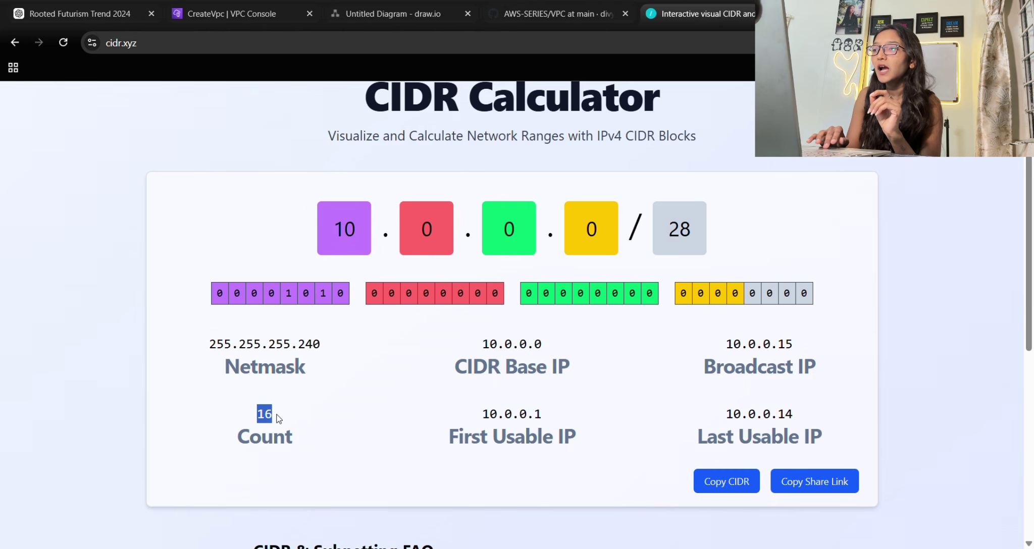
pyautogui.moveTo(481, 415); pyautogui.dragTo(554, 423)
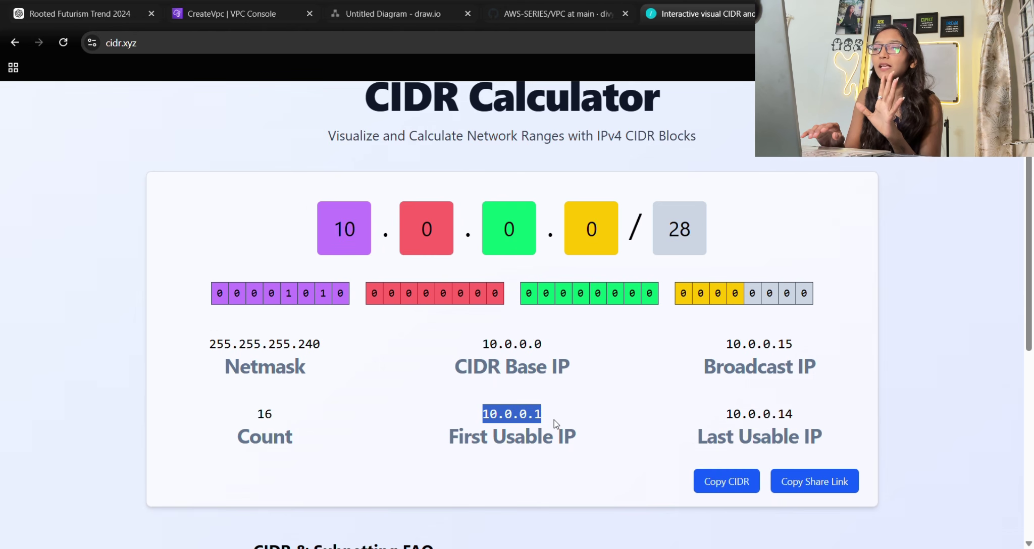
pyautogui.click(483, 415)
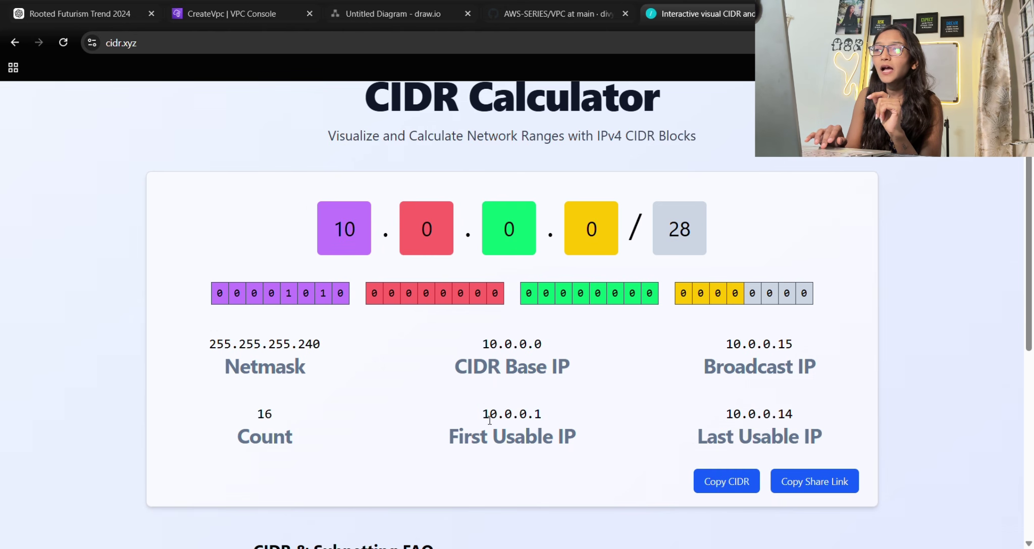
pyautogui.moveTo(483, 415); pyautogui.dragTo(567, 428)
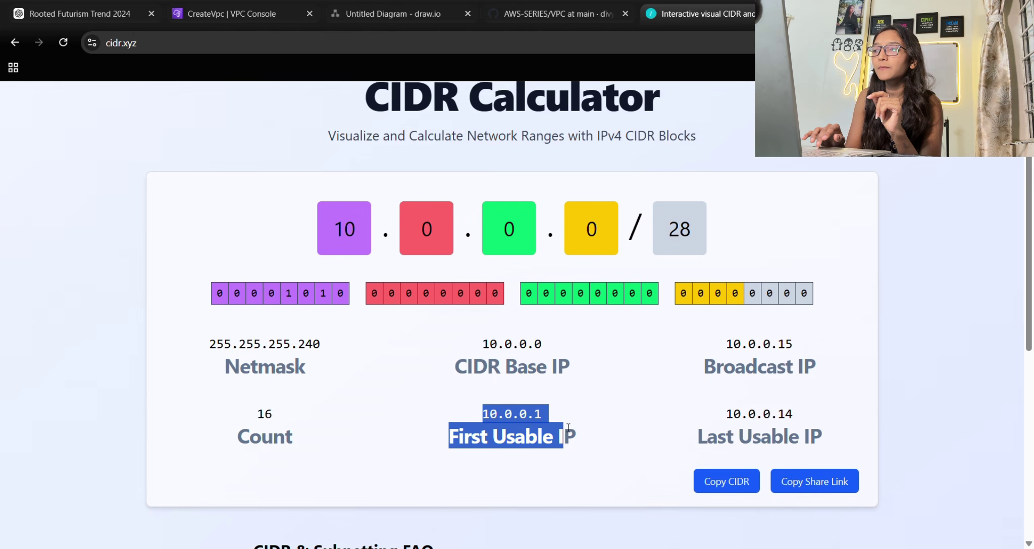
pyautogui.moveTo(725, 415); pyautogui.dragTo(823, 433)
pyautogui.click(822, 427)
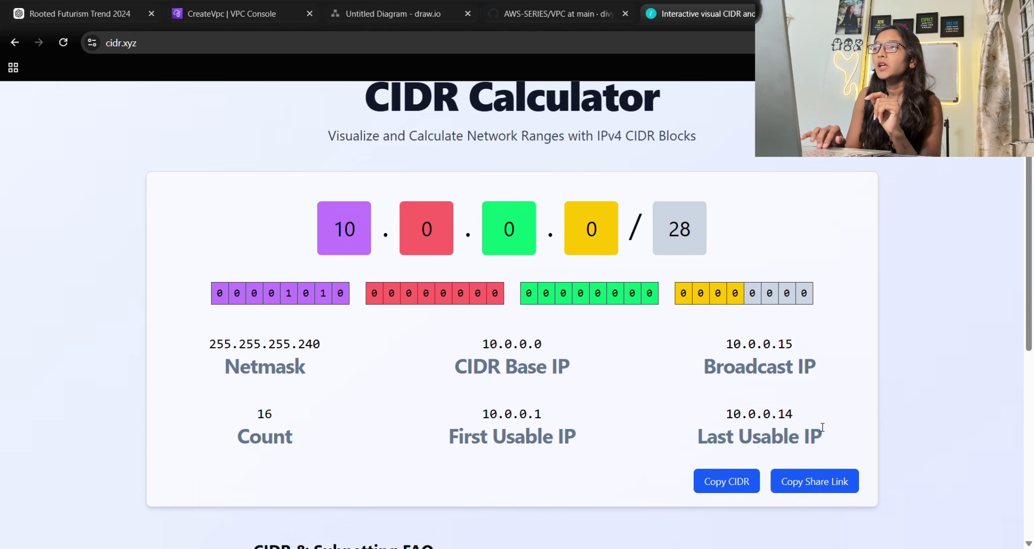
# Set /16 again and review its 65,536 addresses, usable 10.0.0.1 to 10.0.255.254.
pyautogui.scroll(1, 675, 399)
pyautogui.click(694, 284)
pyautogui.press('BackSpace')
pyautogui.press('BackSpace')
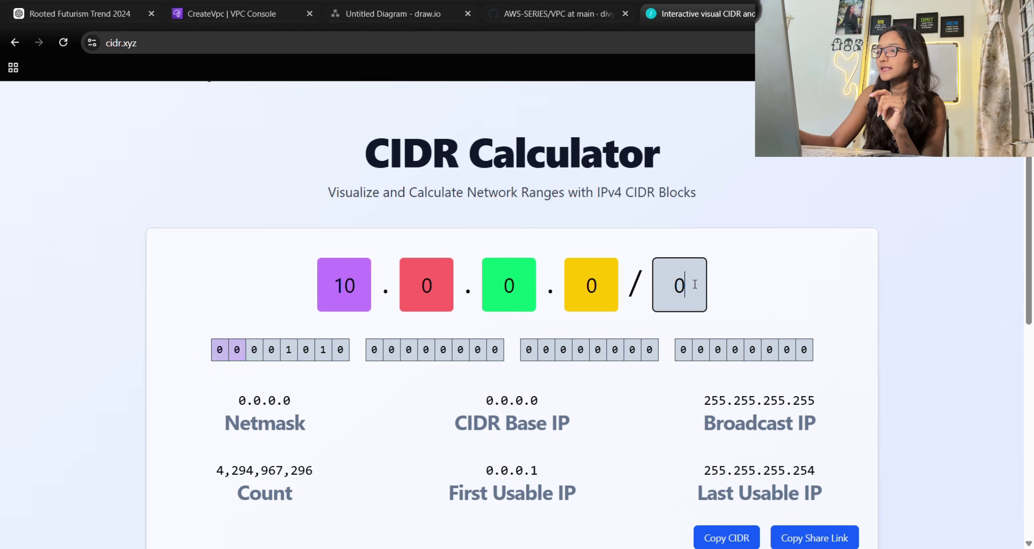
pyautogui.write('16')
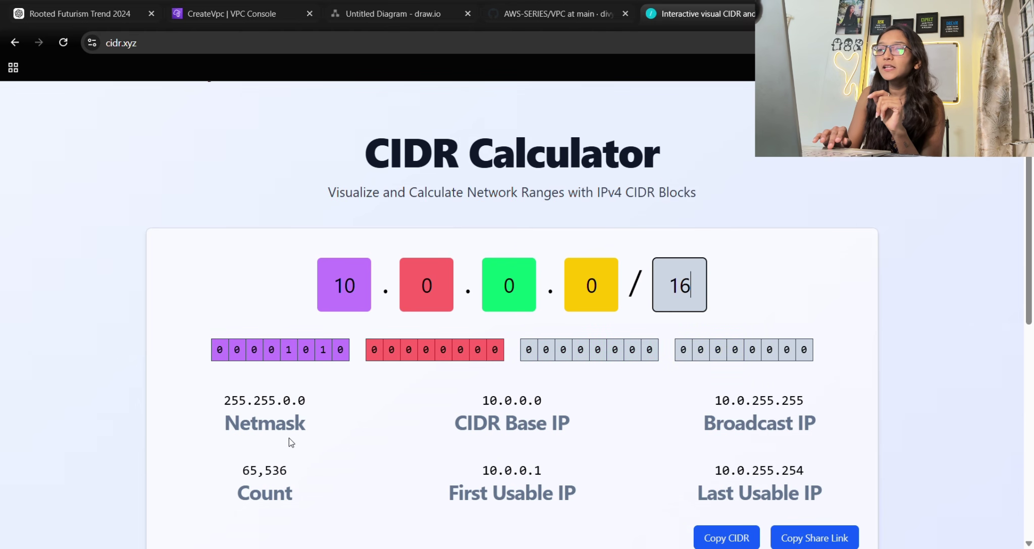
pyautogui.moveTo(240, 471); pyautogui.dragTo(295, 474)
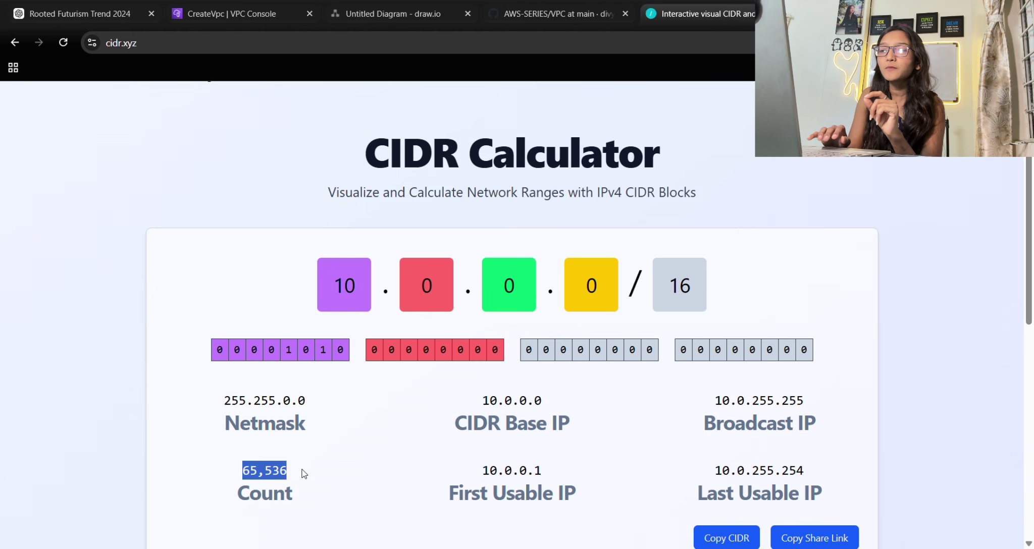
pyautogui.click(326, 470)
pyautogui.scroll(-2, 370, 467)
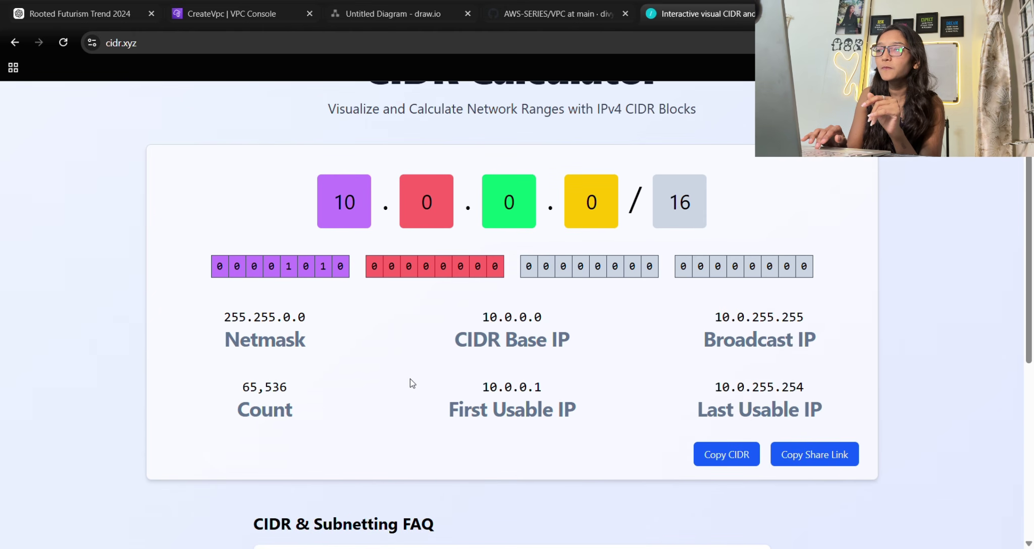
pyautogui.moveTo(479, 388); pyautogui.dragTo(570, 395)
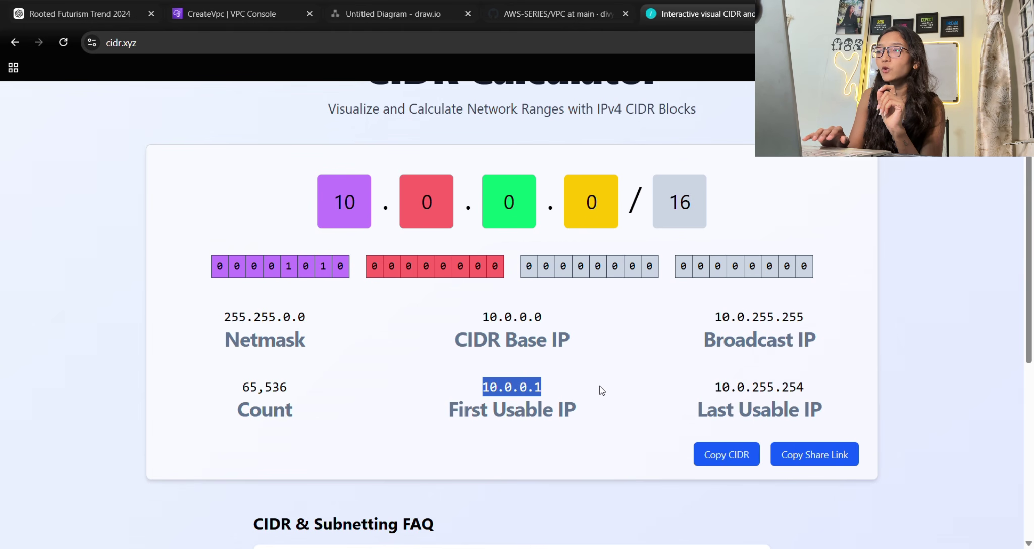
pyautogui.moveTo(737, 391); pyautogui.dragTo(822, 389)
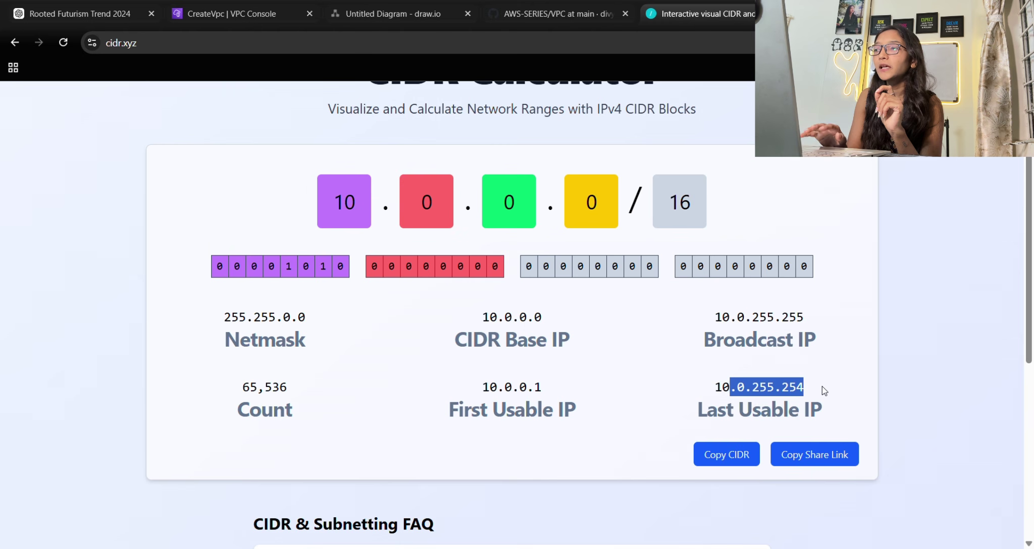
pyautogui.click(822, 389)
pyautogui.scroll(2, 823, 389)
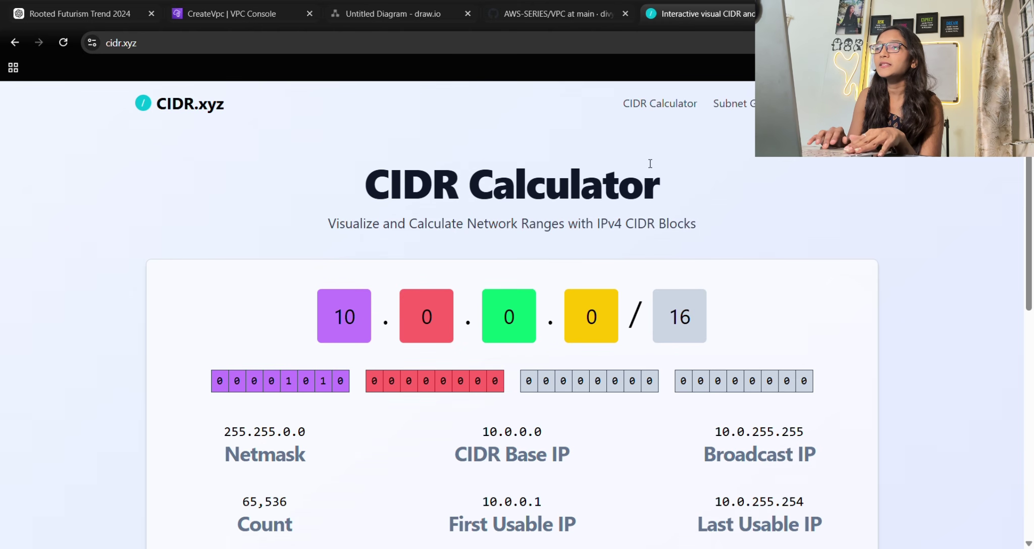
pyautogui.click(176, 6)
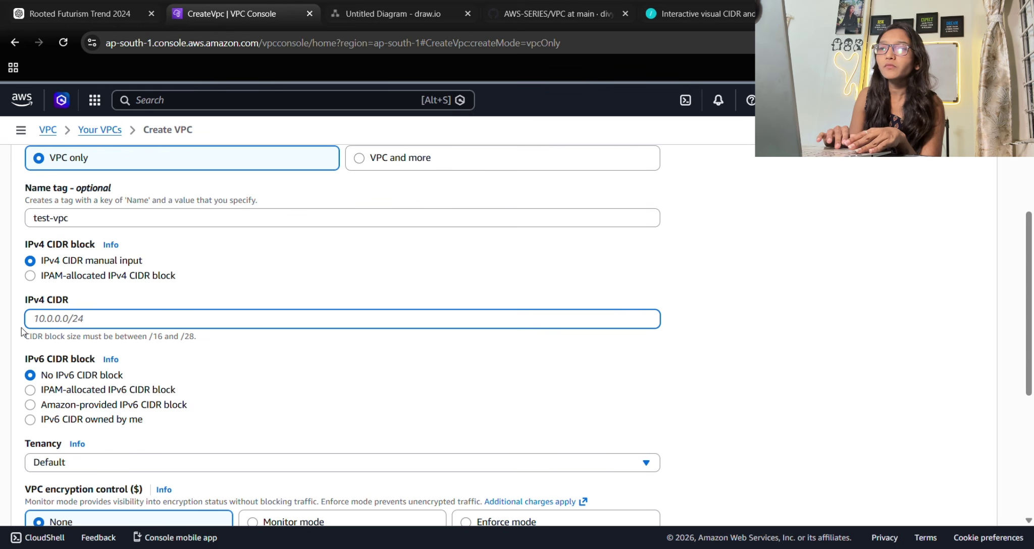
# Enter IPv4 CIDR 10.0.0.0/16, keep Default tenancy, and create test-vpc.
pyautogui.click(55, 317)
pyautogui.write('10')
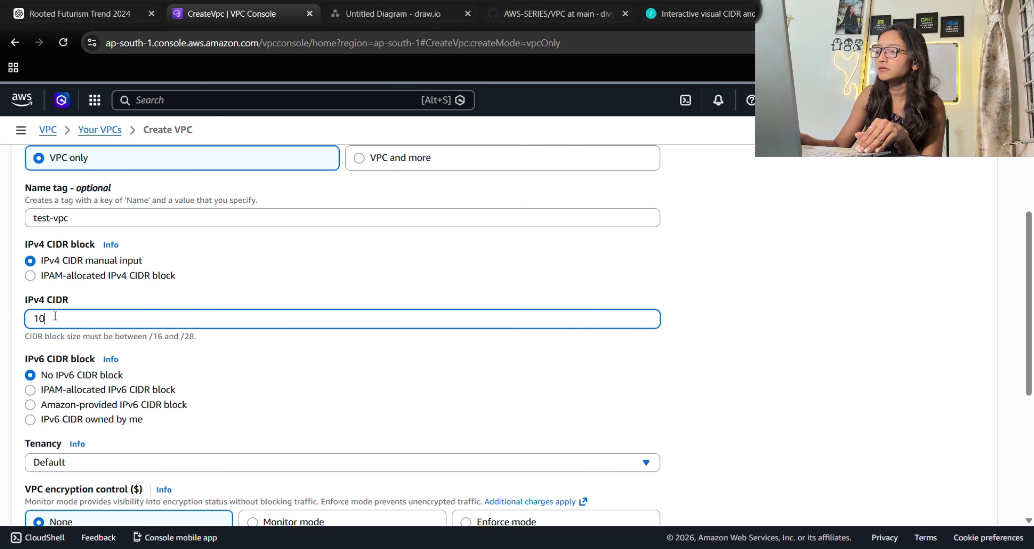
pyautogui.write('.0.0.')
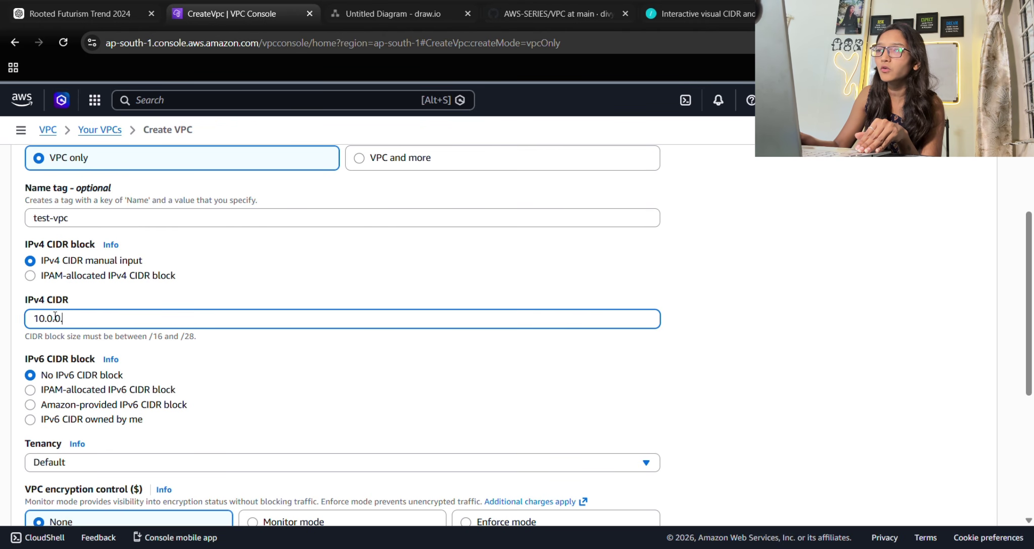
pyautogui.write('0/')
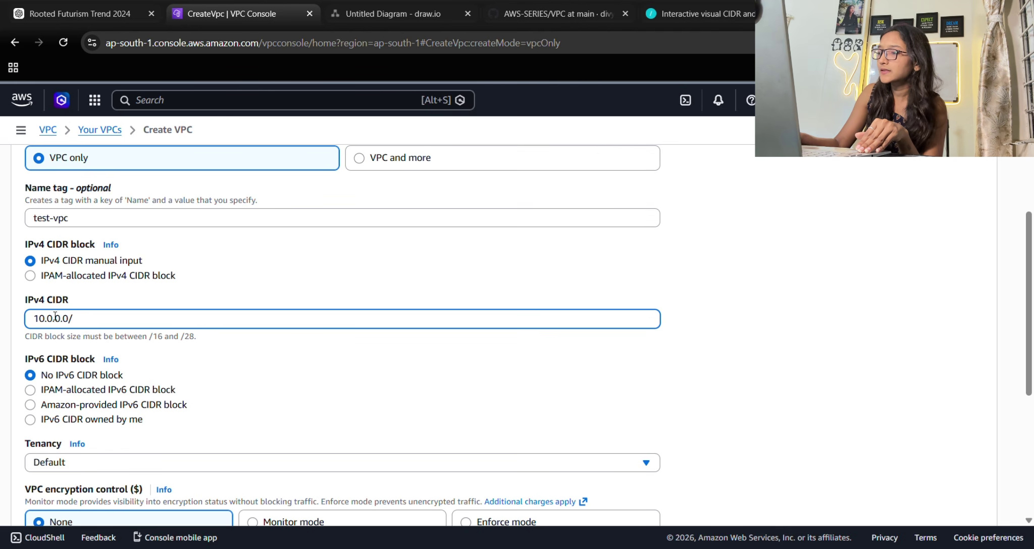
pyautogui.write('16')
pyautogui.scroll(-3, 70, 323)
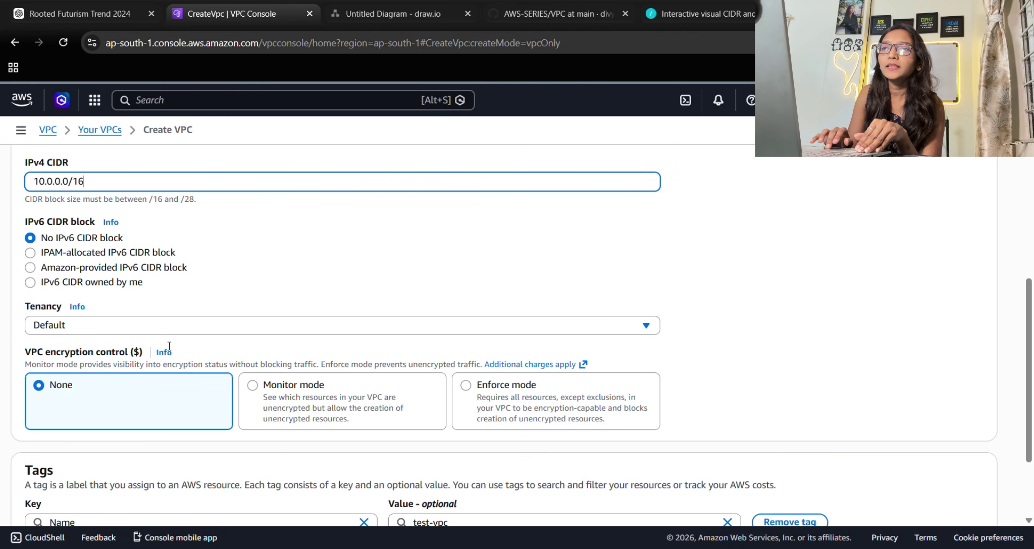
pyautogui.click(84, 327)
pyautogui.click(83, 327)
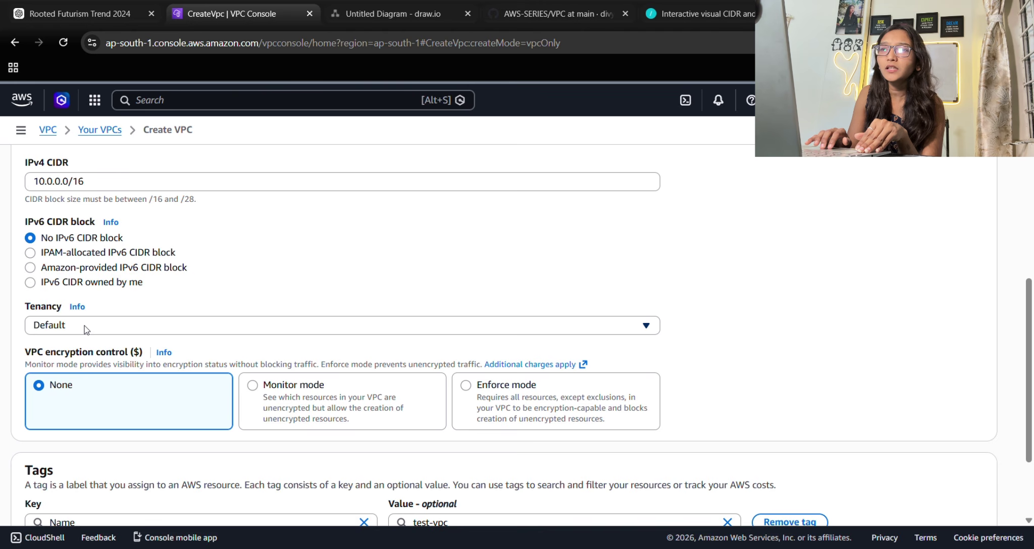
pyautogui.scroll(-1, 84, 327)
pyautogui.scroll(-1, 84, 326)
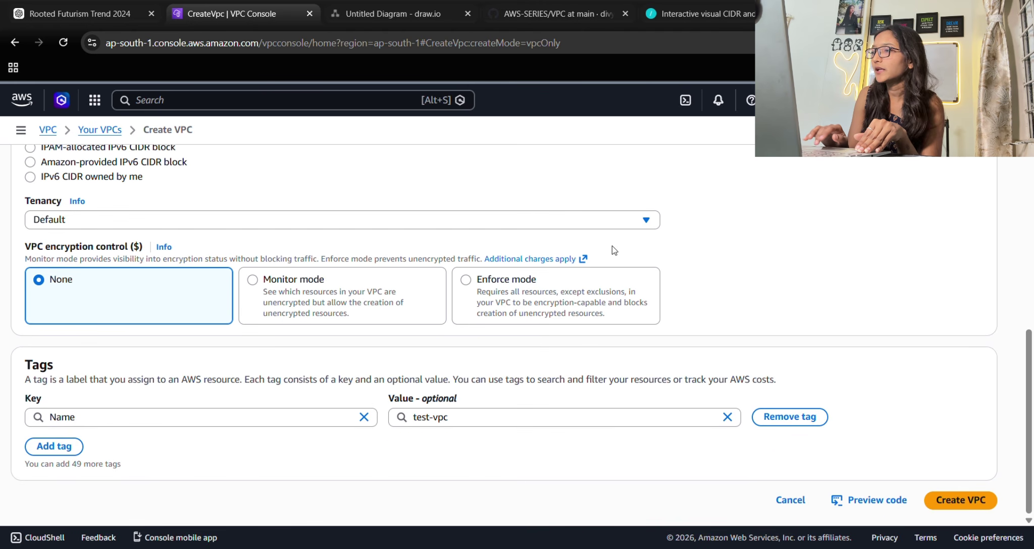
pyautogui.click(948, 497)
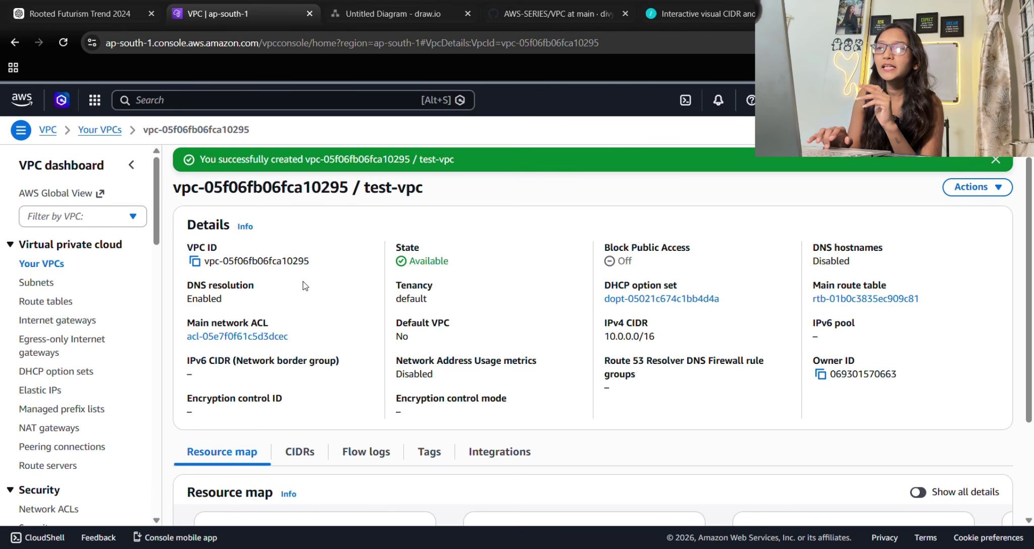
pyautogui.click(405, 13)
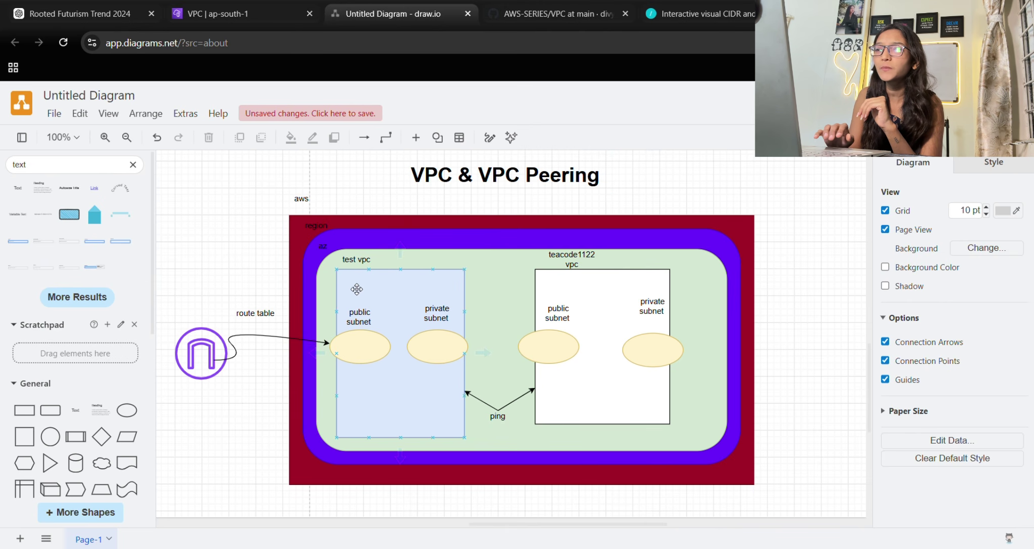
pyautogui.click(372, 295)
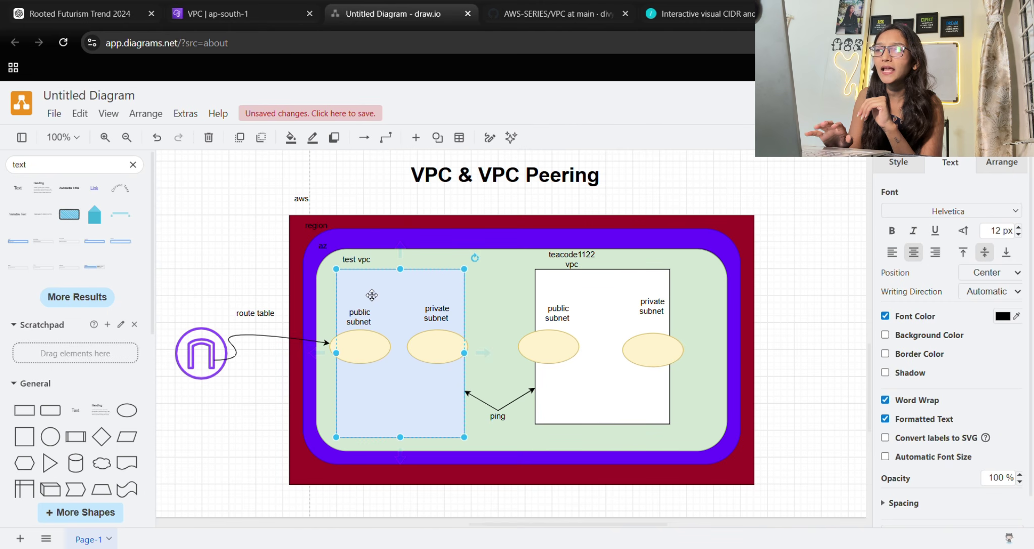
pyautogui.click(371, 347)
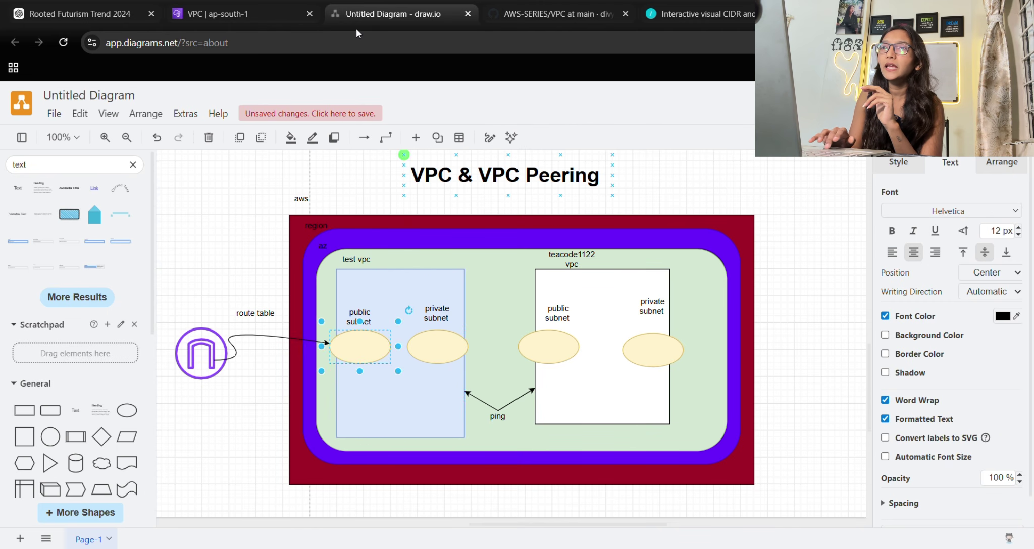
pyautogui.click(249, 21)
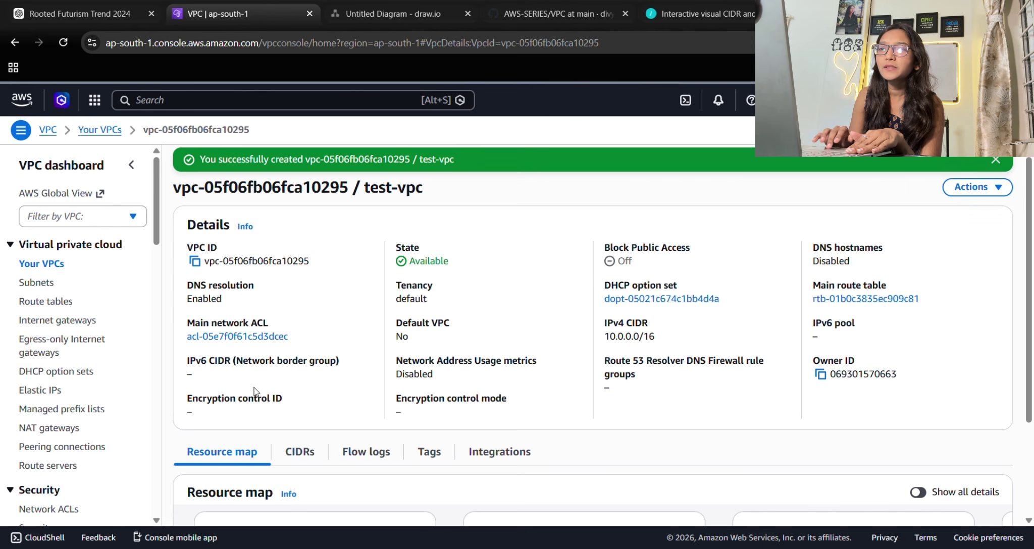
# Start a new subnet in test-vpc named my-test-public-subnet.
pyautogui.click(36, 283)
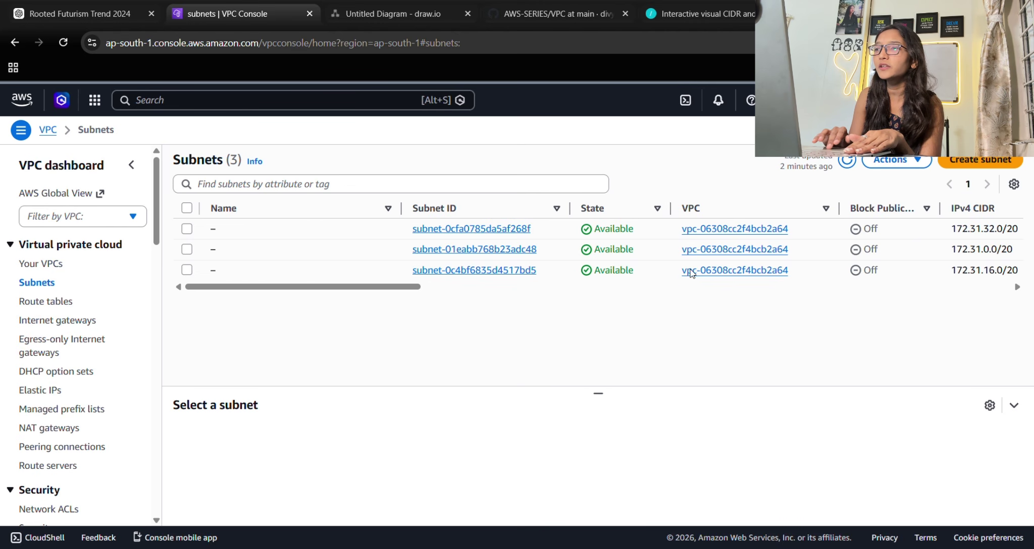
pyautogui.click(984, 161)
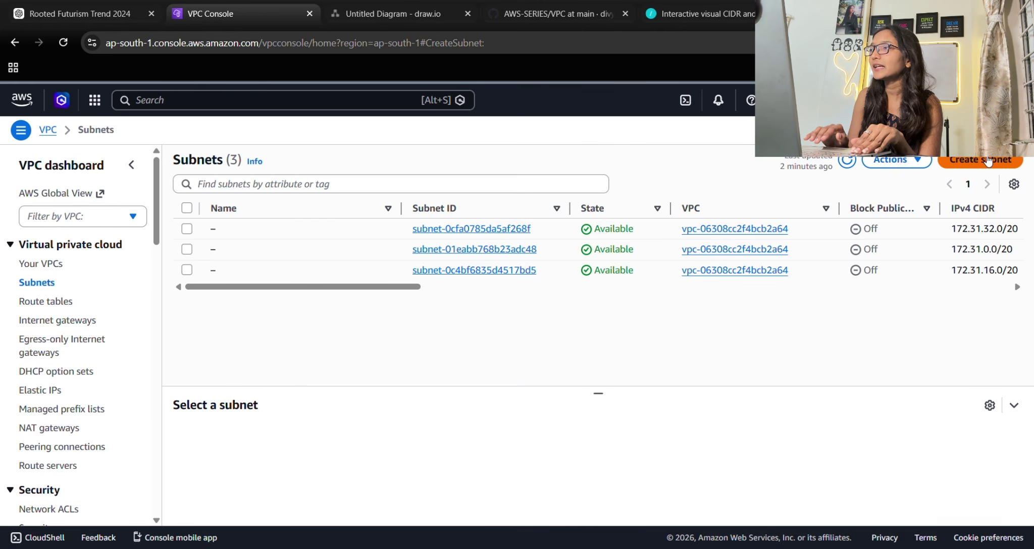
pyautogui.click(215, 244)
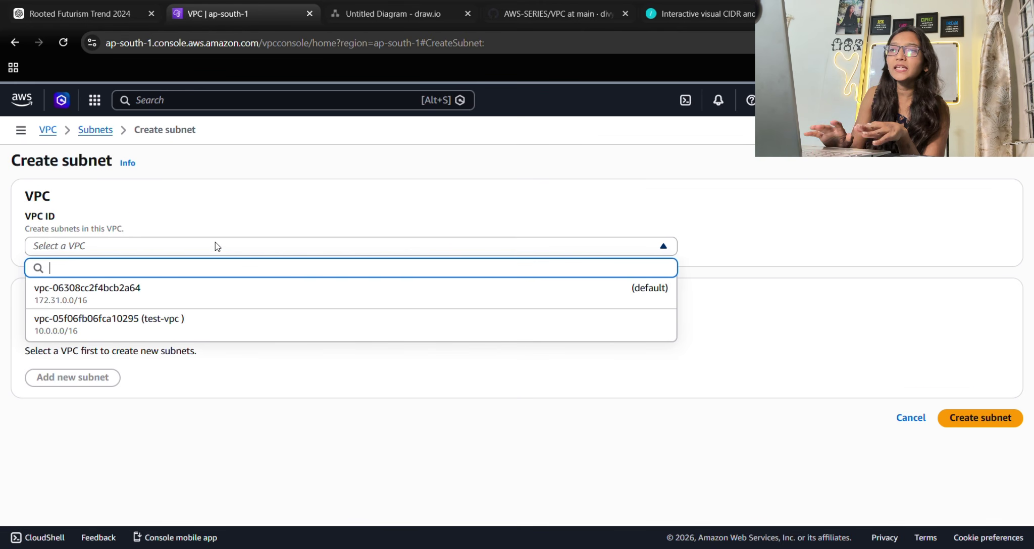
pyautogui.click(105, 328)
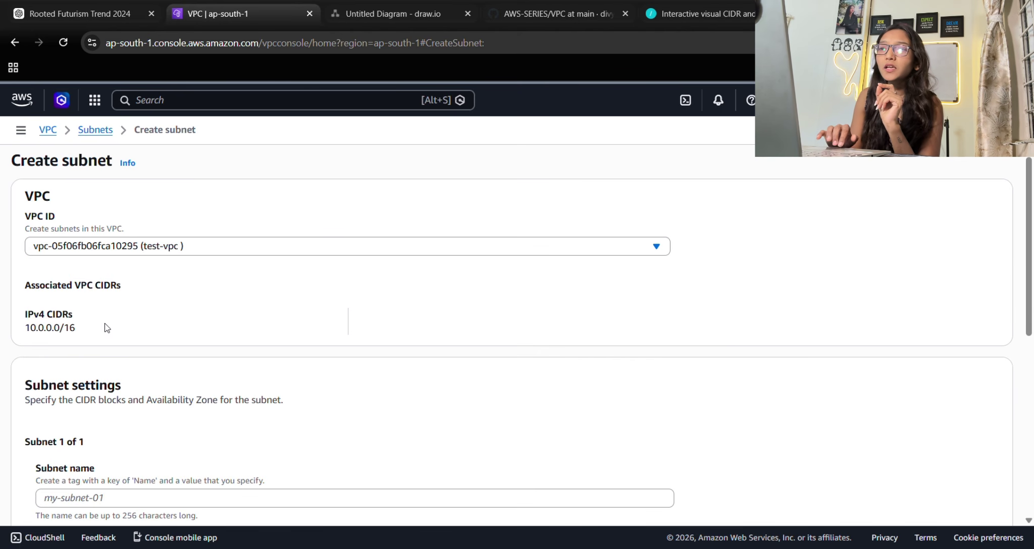
pyautogui.scroll(-5, 106, 328)
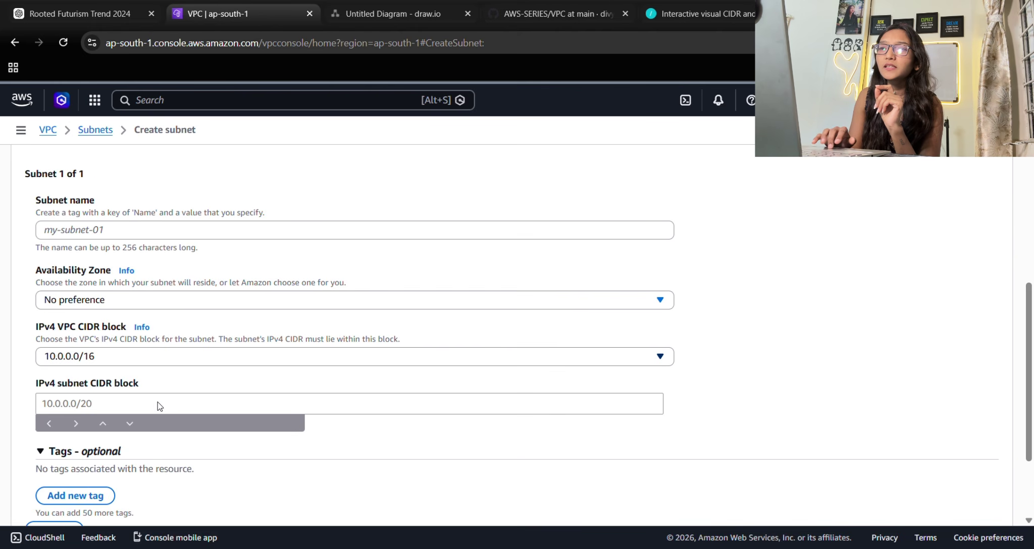
pyautogui.click(70, 232)
pyautogui.write('m')
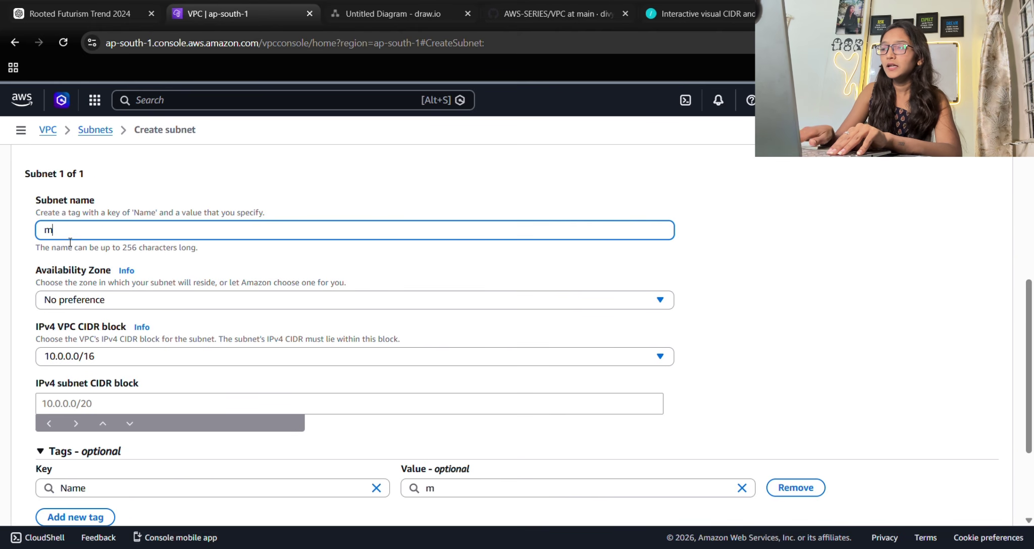
pyautogui.write('y-test')
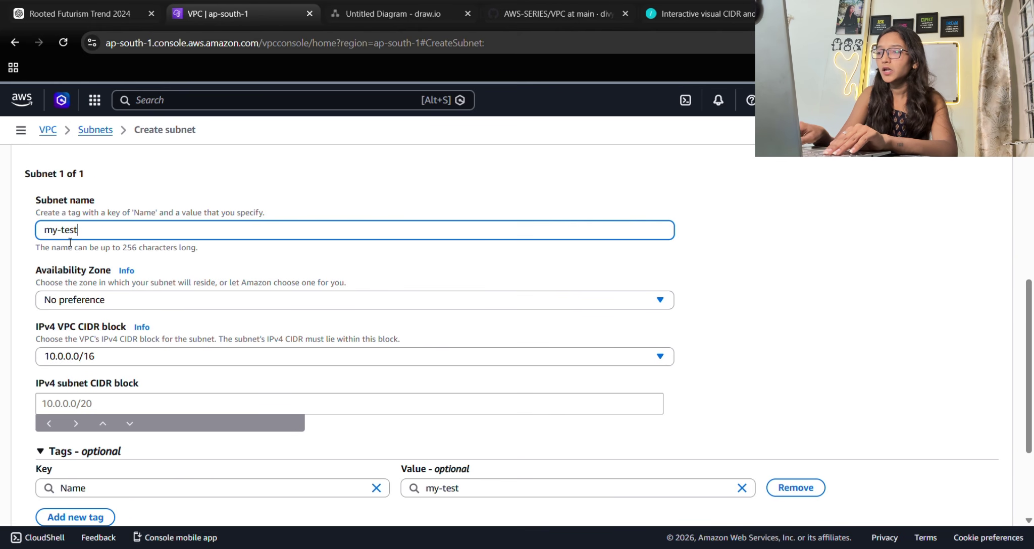
pyautogui.write('-')
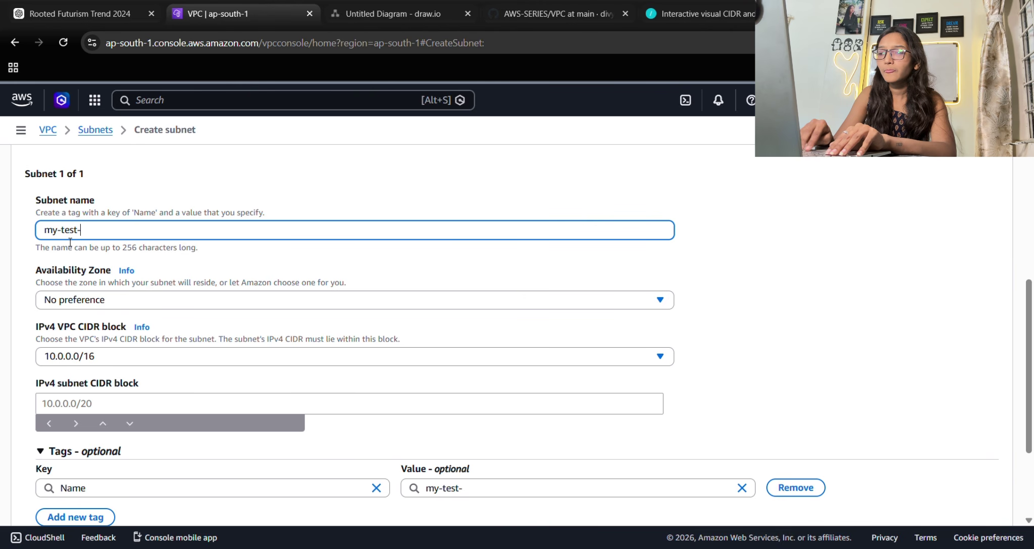
pyautogui.write('publi')
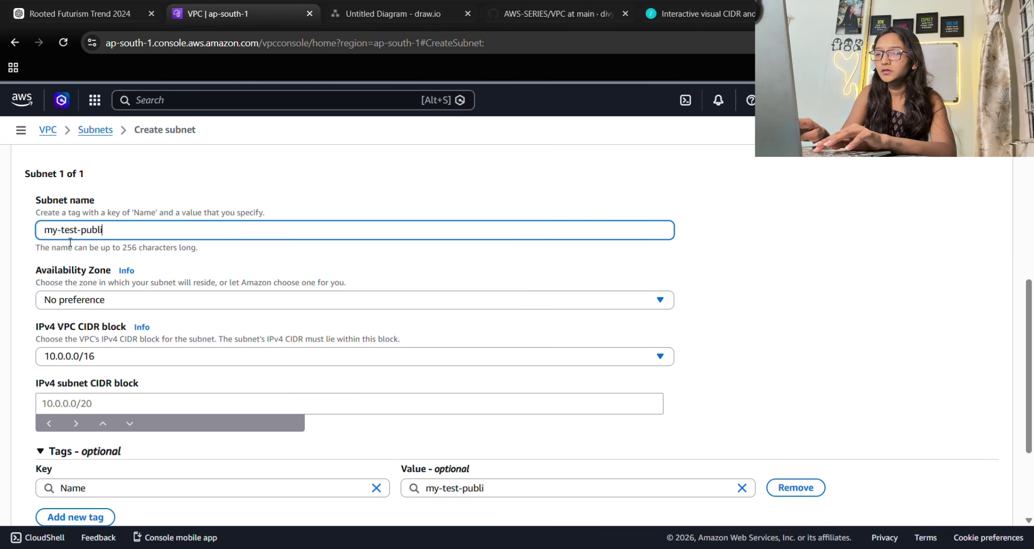
pyautogui.write('c-s')
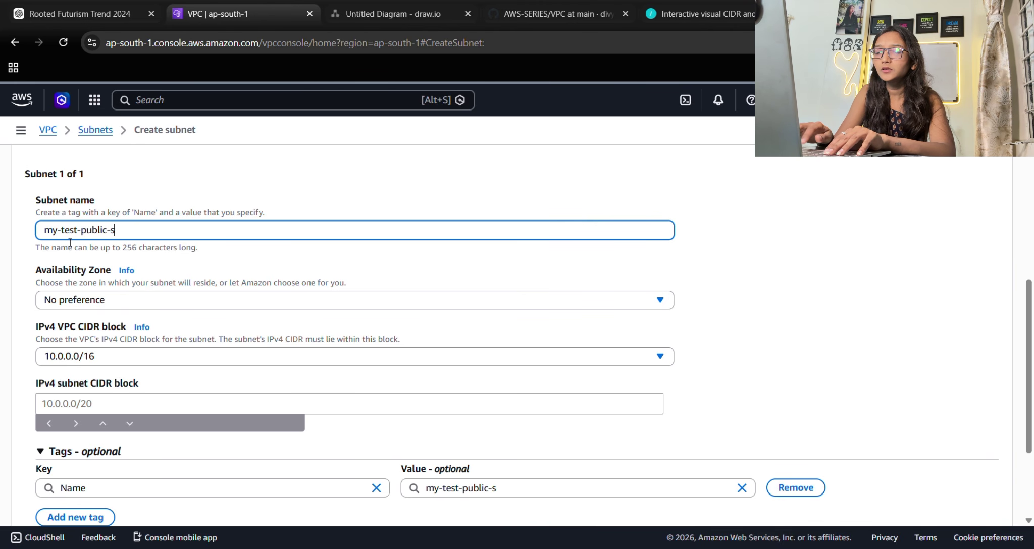
pyautogui.write('ubnet')
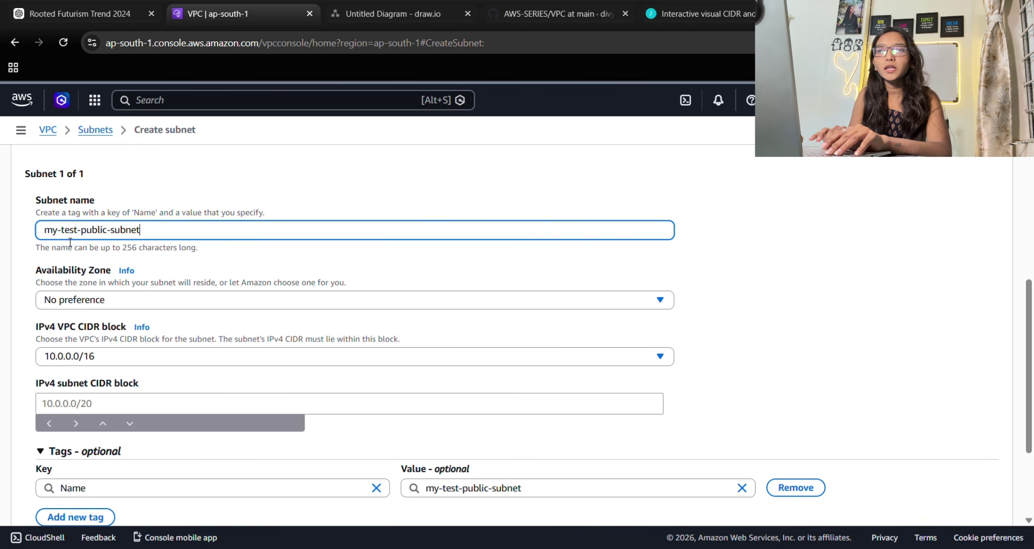
# Place the subnet in ap-south-1a with IPv4 CIDR 10.0.0.0/24.
pyautogui.click(112, 307)
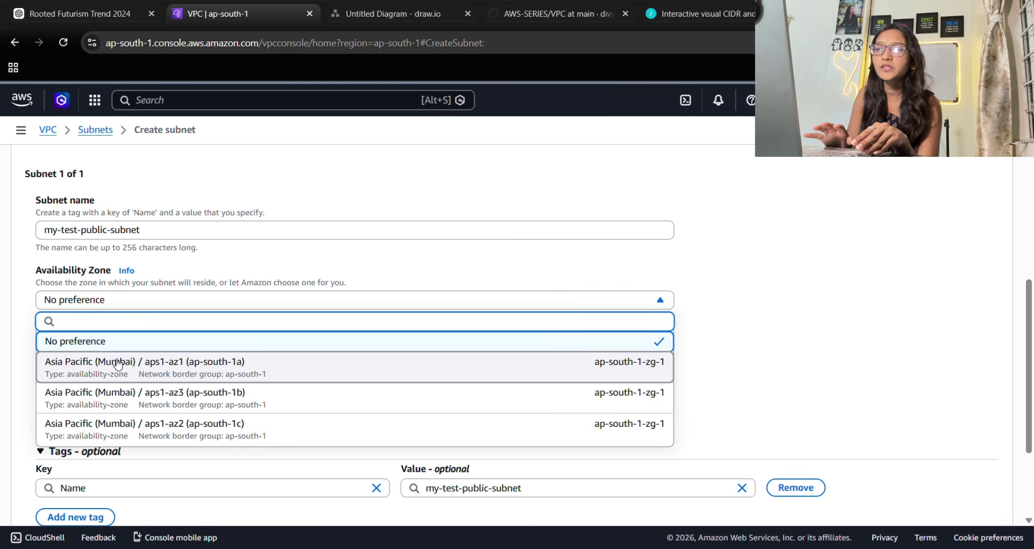
pyautogui.click(117, 363)
pyautogui.scroll(-1, 114, 362)
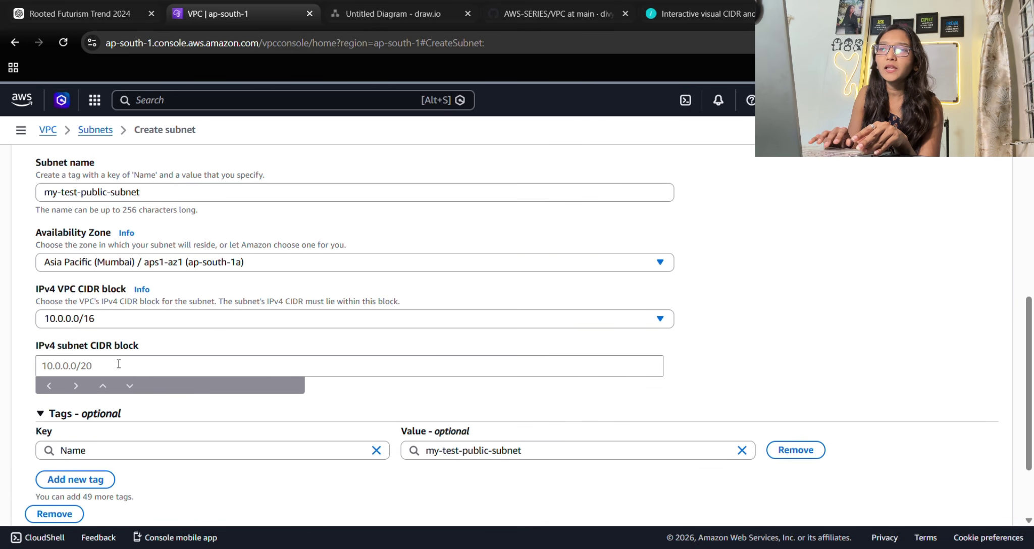
pyautogui.click(66, 371)
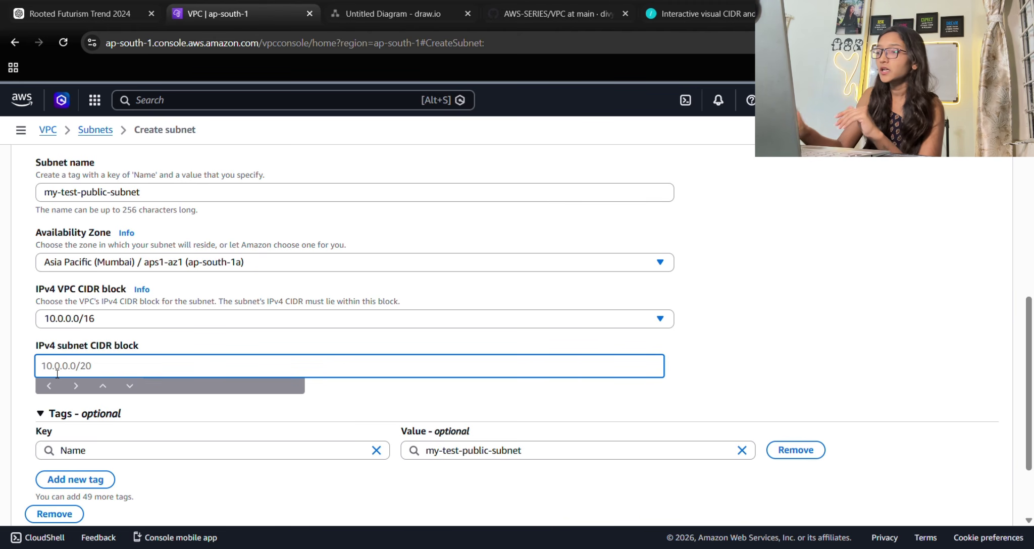
pyautogui.write('10.')
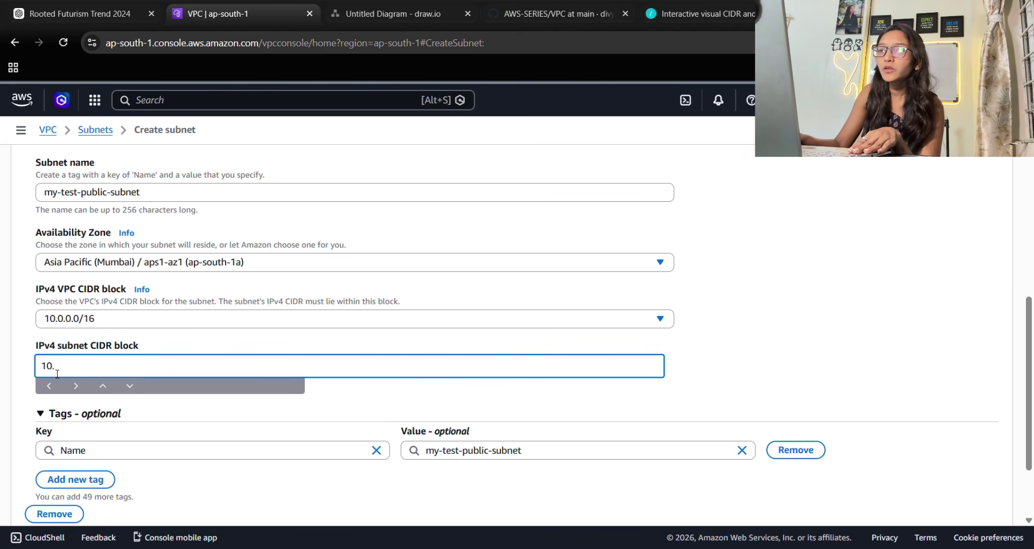
pyautogui.write('0.0')
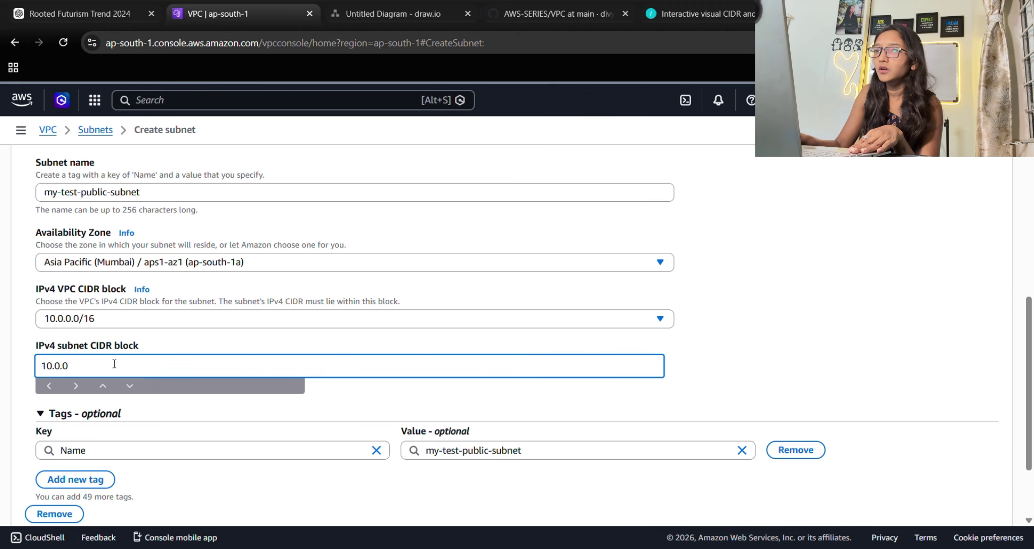
pyautogui.write('.0/')
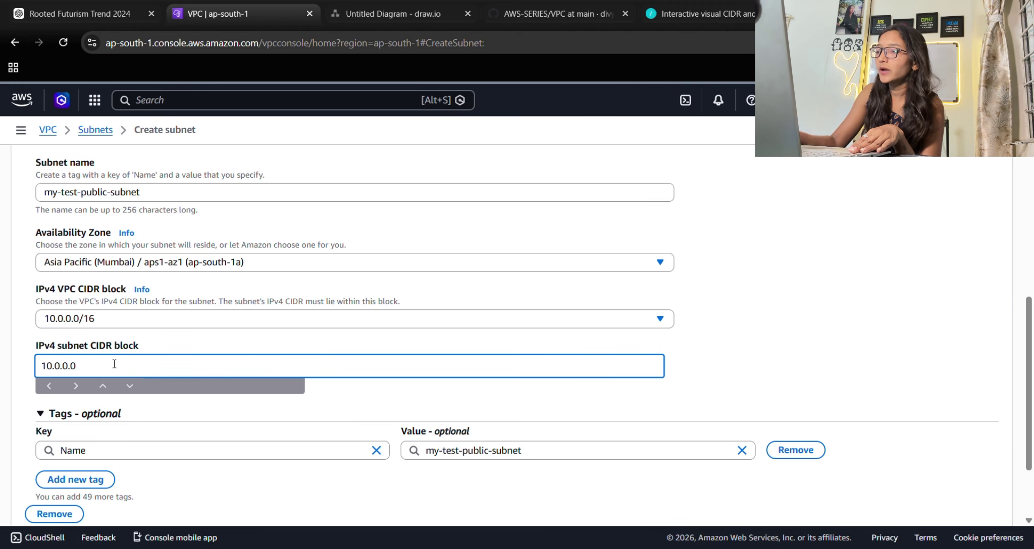
pyautogui.write('24')
pyautogui.scroll(-1, 344, 397)
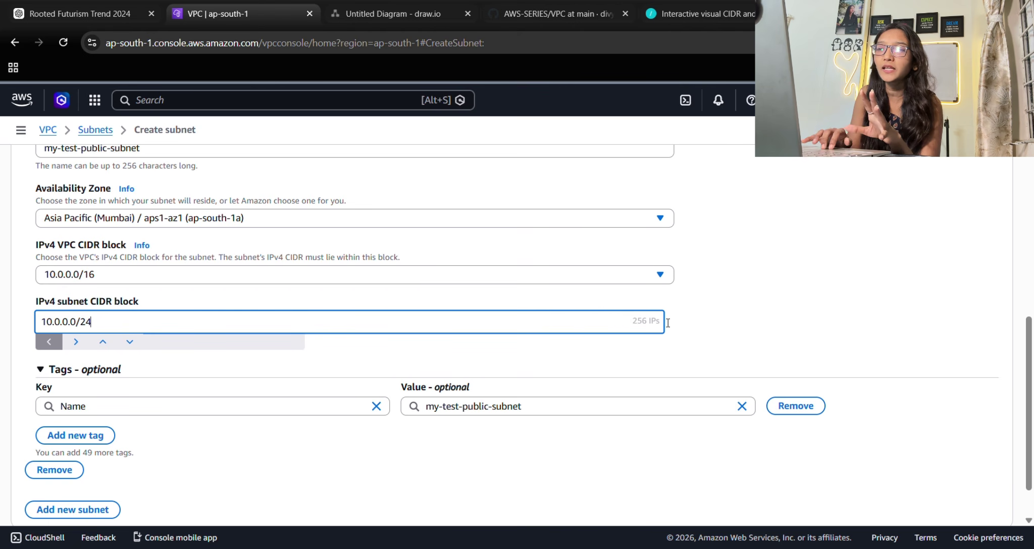
pyautogui.scroll(-1, 667, 323)
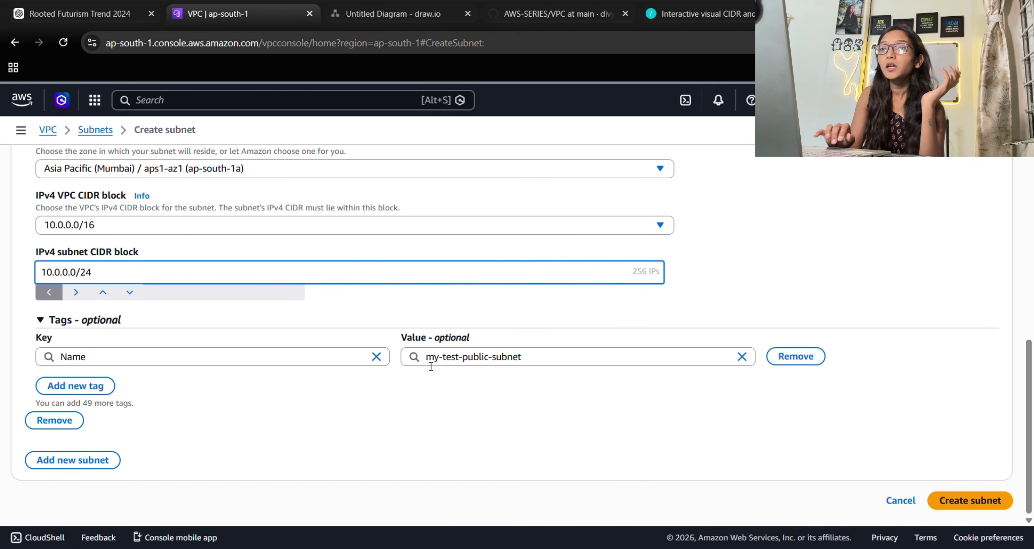
# Create my-test-public-subnet, check its details against the diagram, then open Route tables.
pyautogui.click(968, 500)
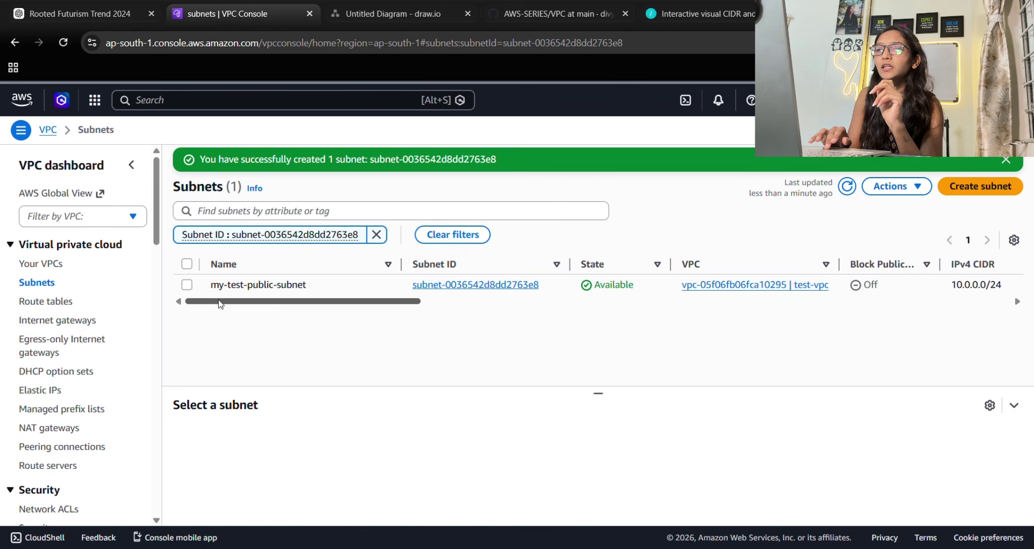
pyautogui.click(185, 285)
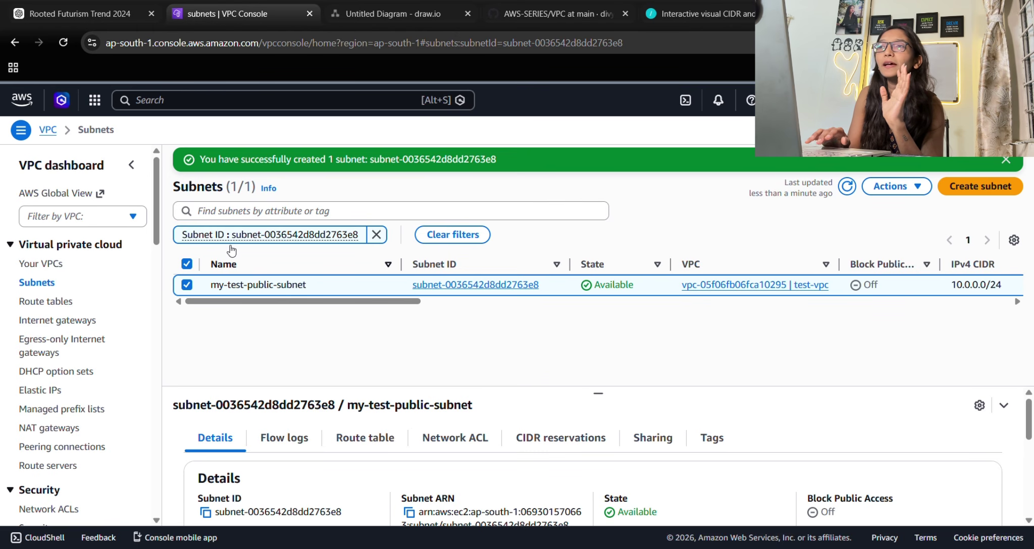
pyautogui.click(346, 13)
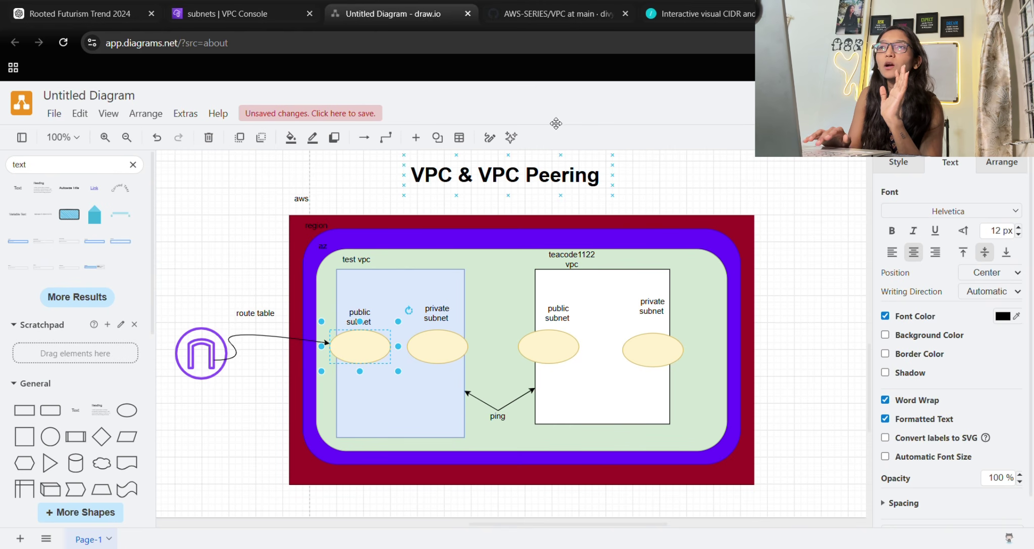
pyautogui.click(254, 14)
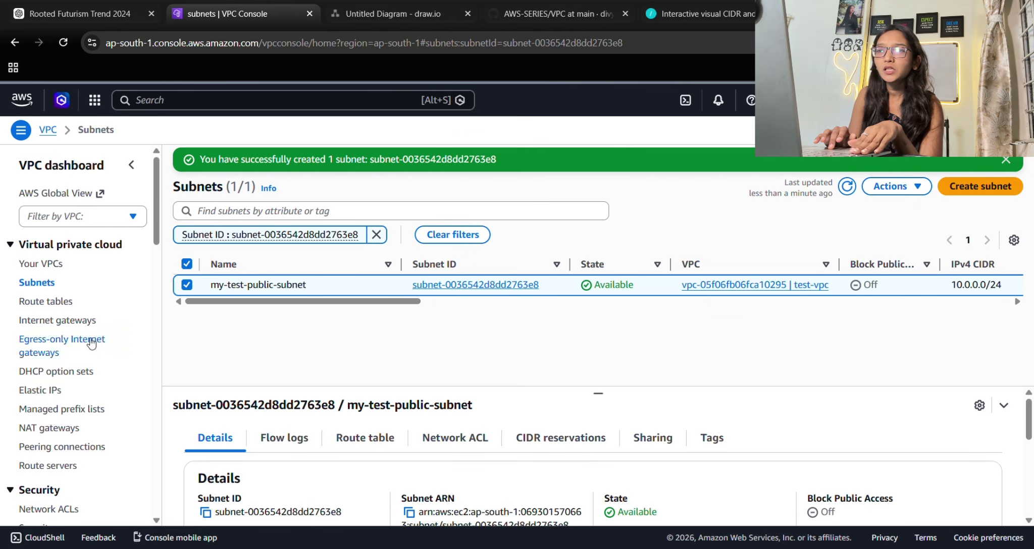
pyautogui.click(58, 307)
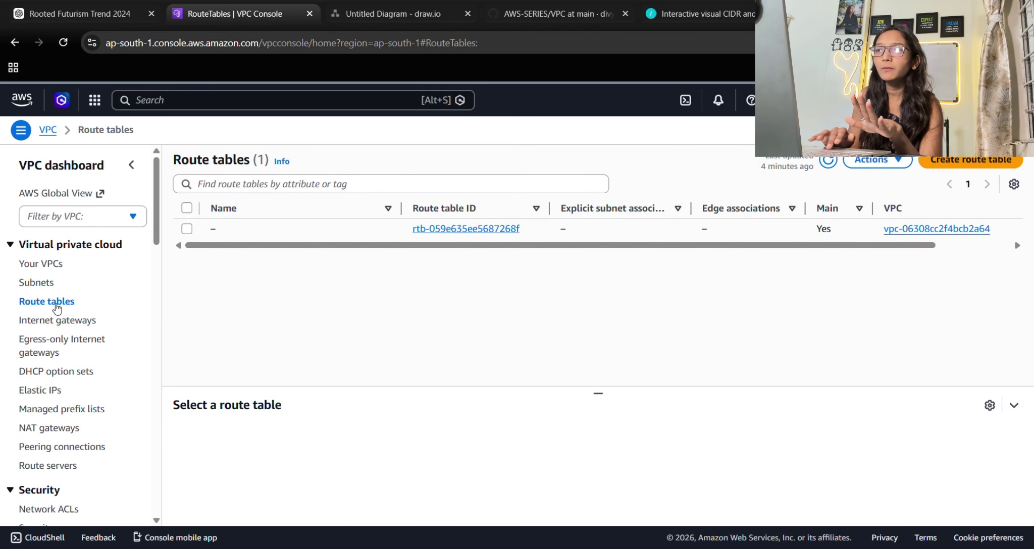
# Create a route table named my-test-route in test-vpc.
pyautogui.click(940, 161)
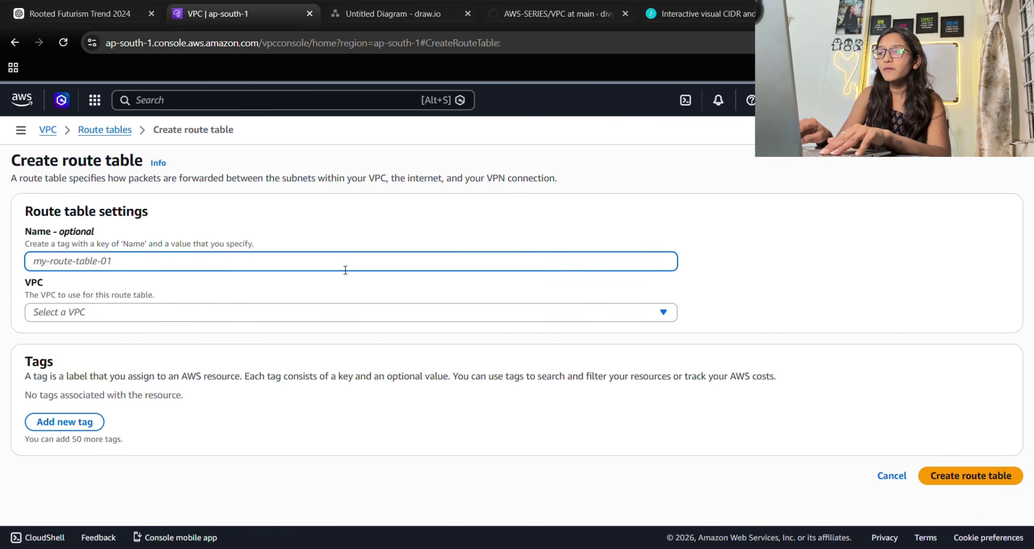
pyautogui.write('my-t')
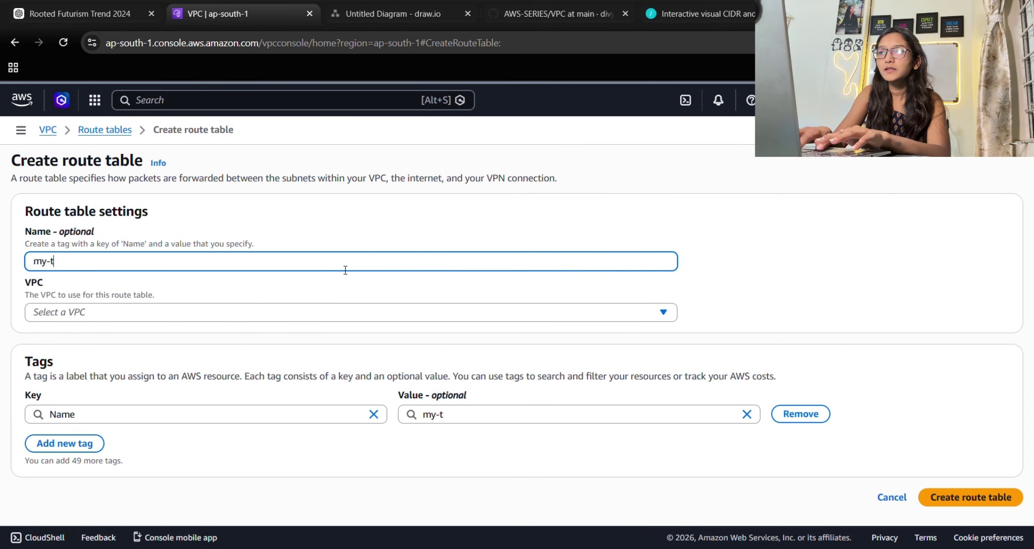
pyautogui.write('est-route')
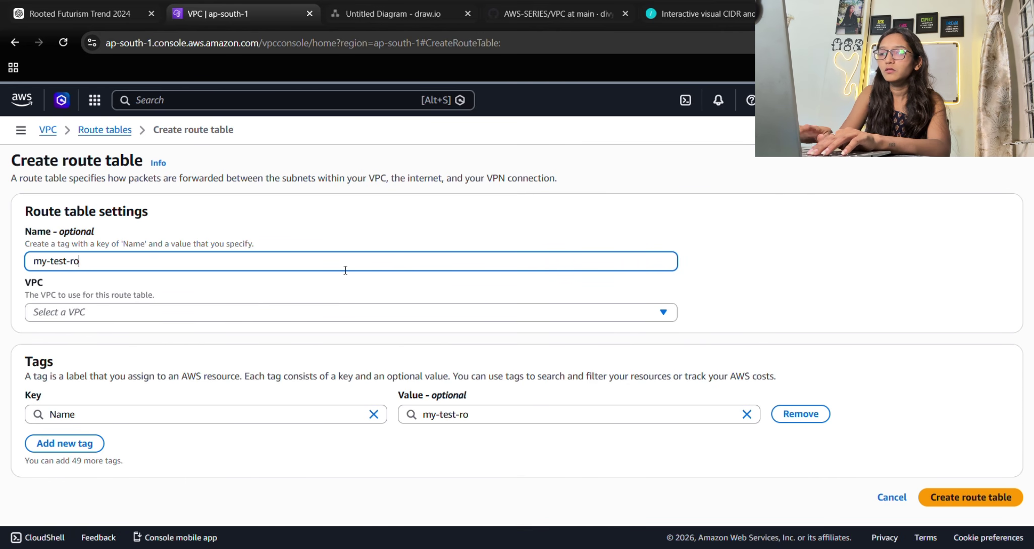
pyautogui.click(169, 319)
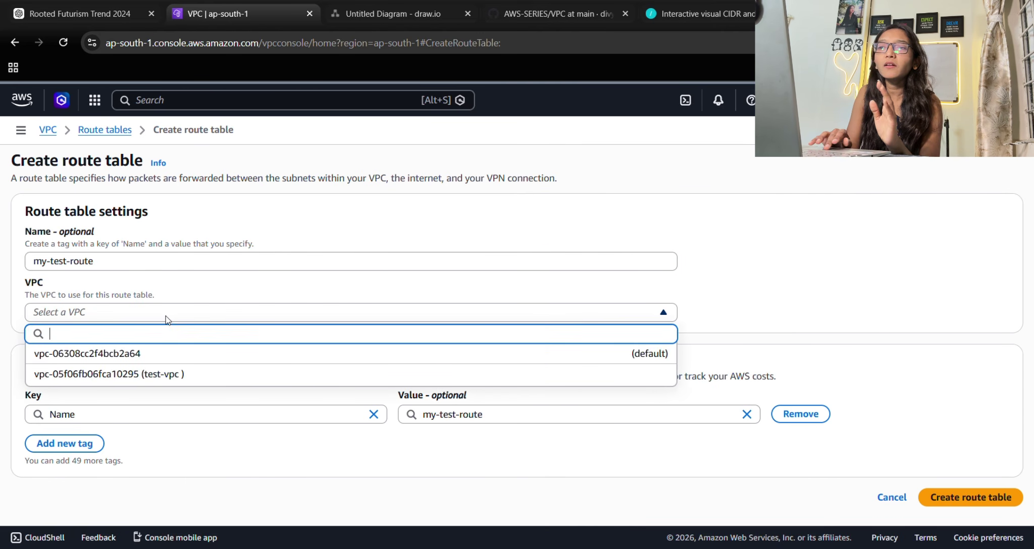
pyautogui.click(136, 377)
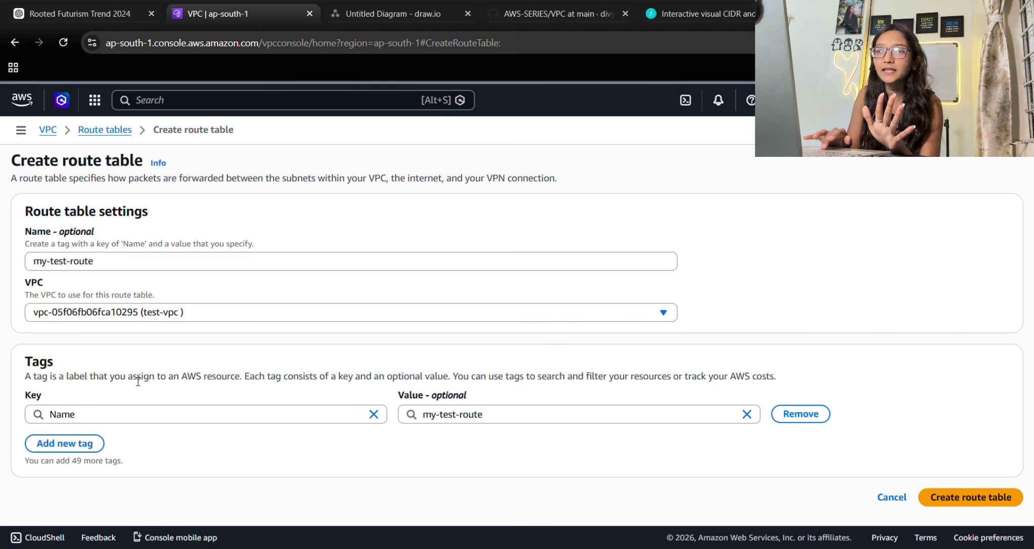
pyautogui.click(970, 497)
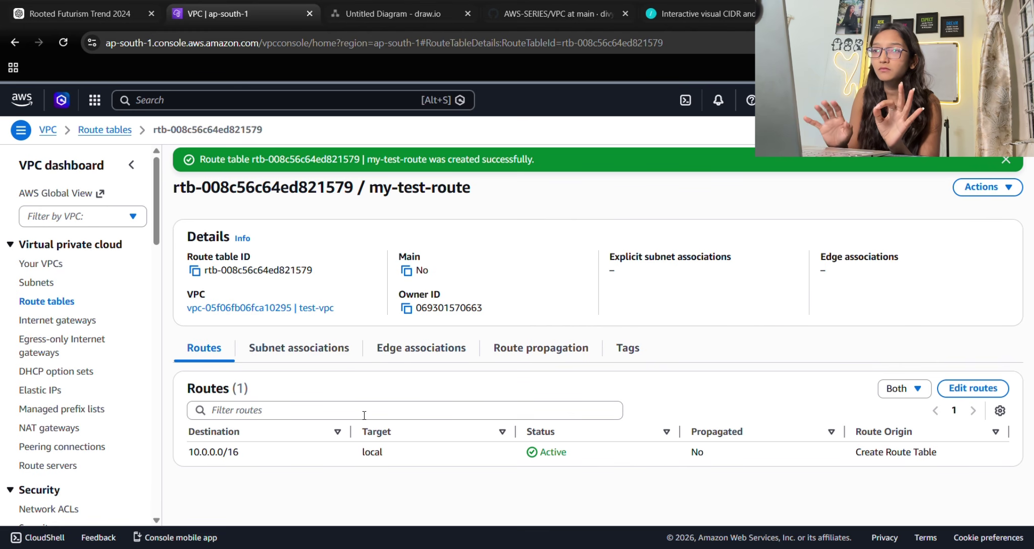
# Associate my-test-public-subnet with the my-test-route route table.
pyautogui.click(284, 352)
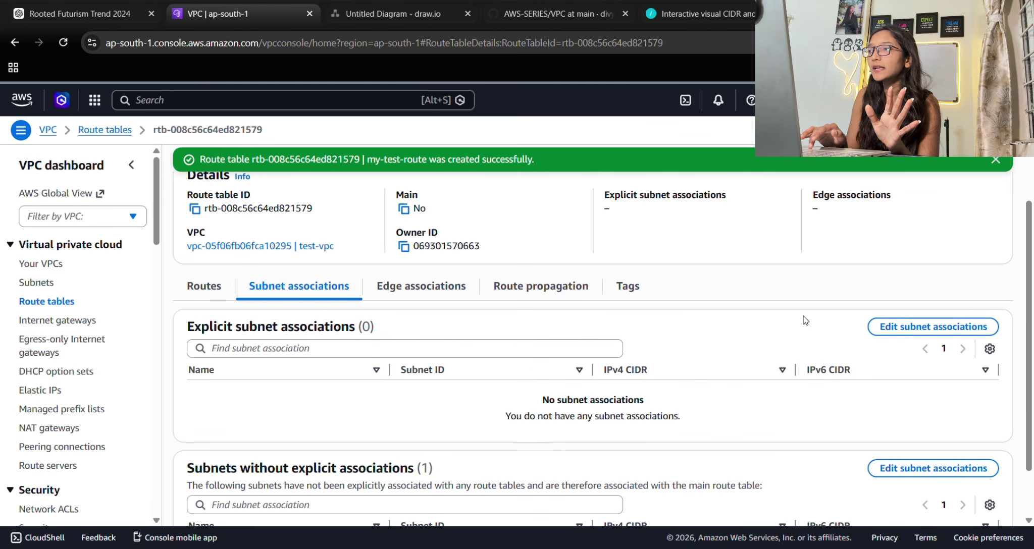
pyautogui.click(953, 390)
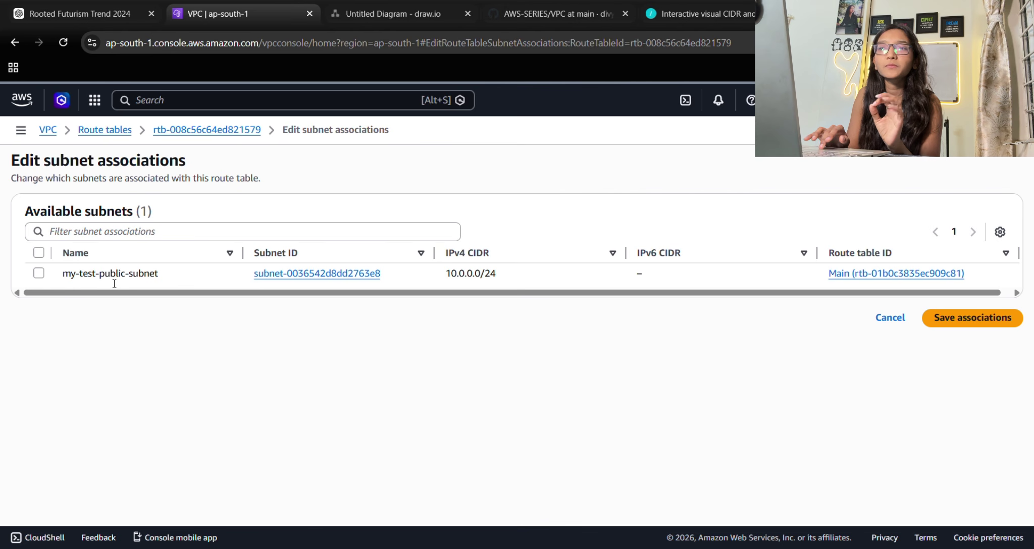
pyautogui.click(38, 275)
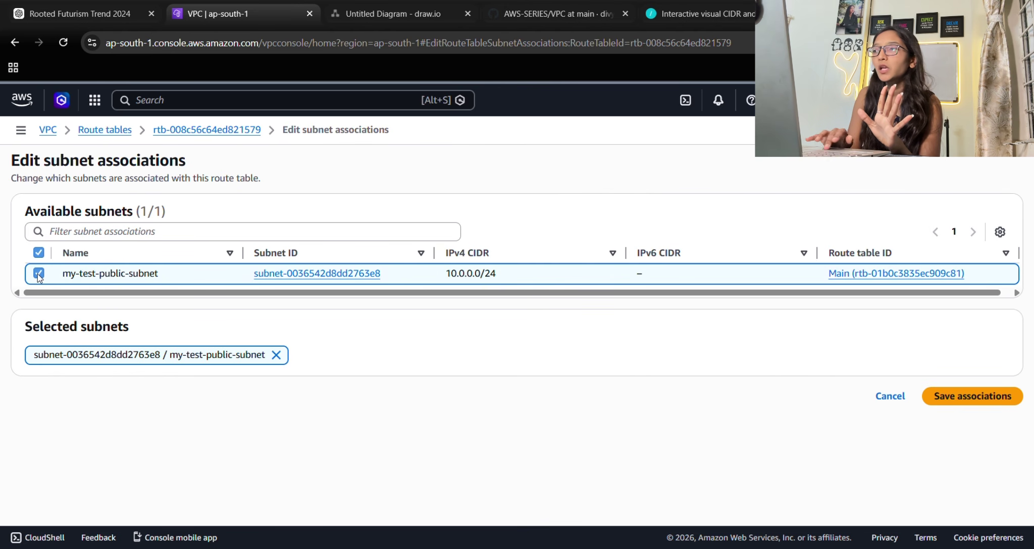
pyautogui.click(961, 403)
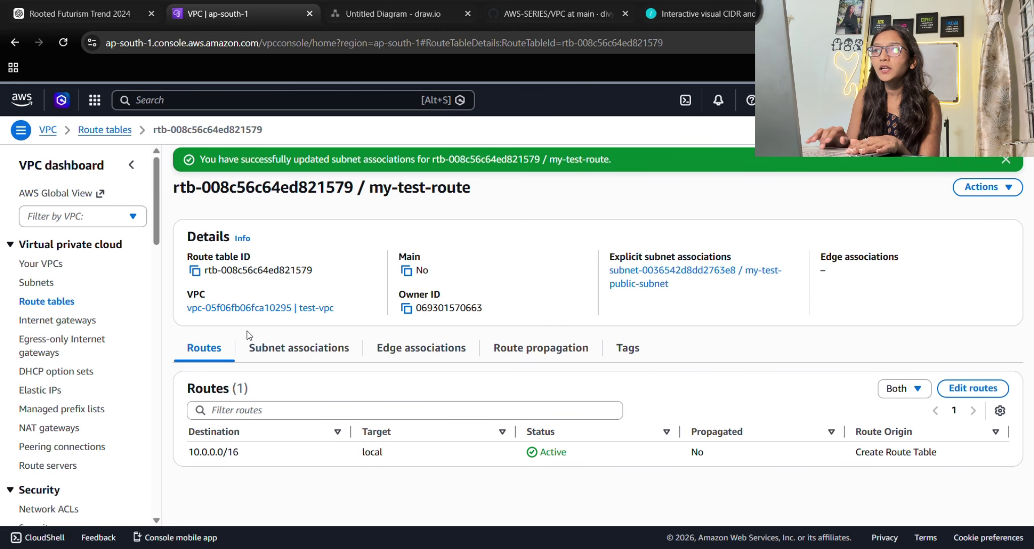
pyautogui.click(57, 321)
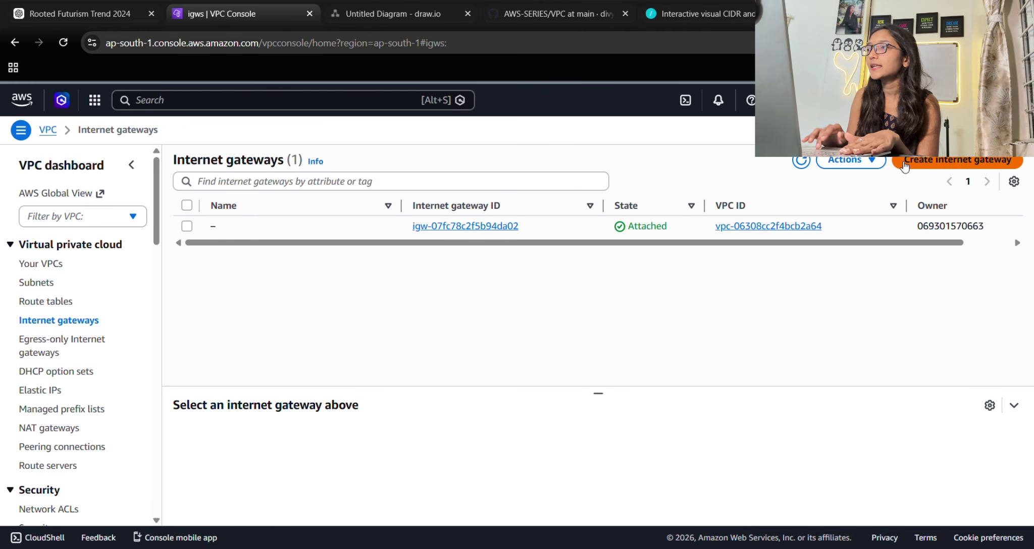
# Create an internet gateway named my-test-igw.
pyautogui.click(942, 162)
pyautogui.click(206, 271)
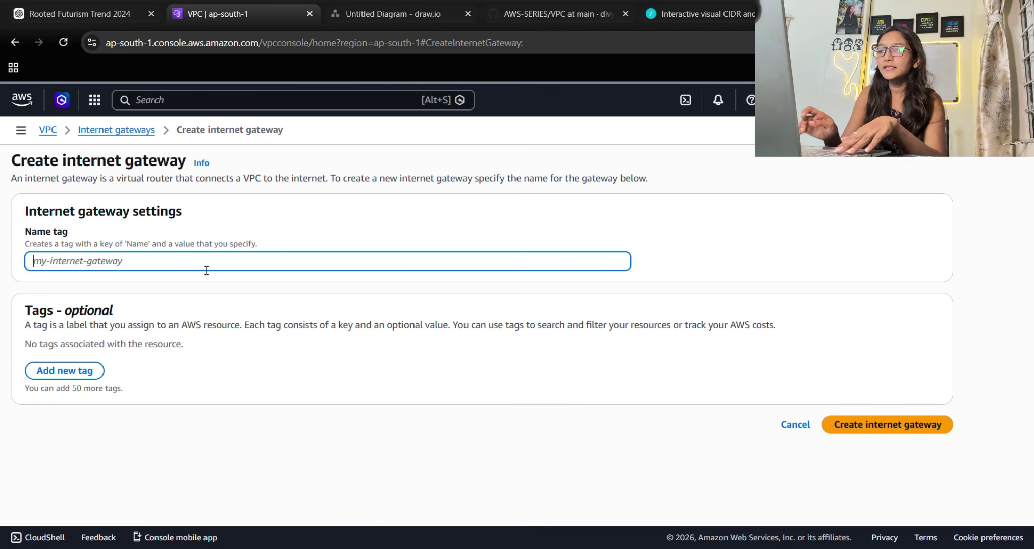
pyautogui.write('my-te')
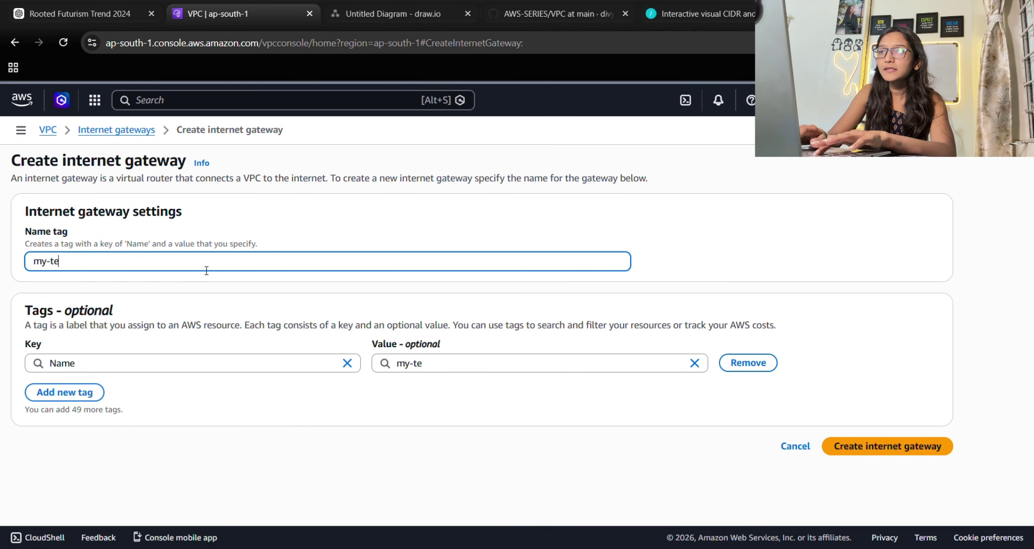
pyautogui.write('st-igw')
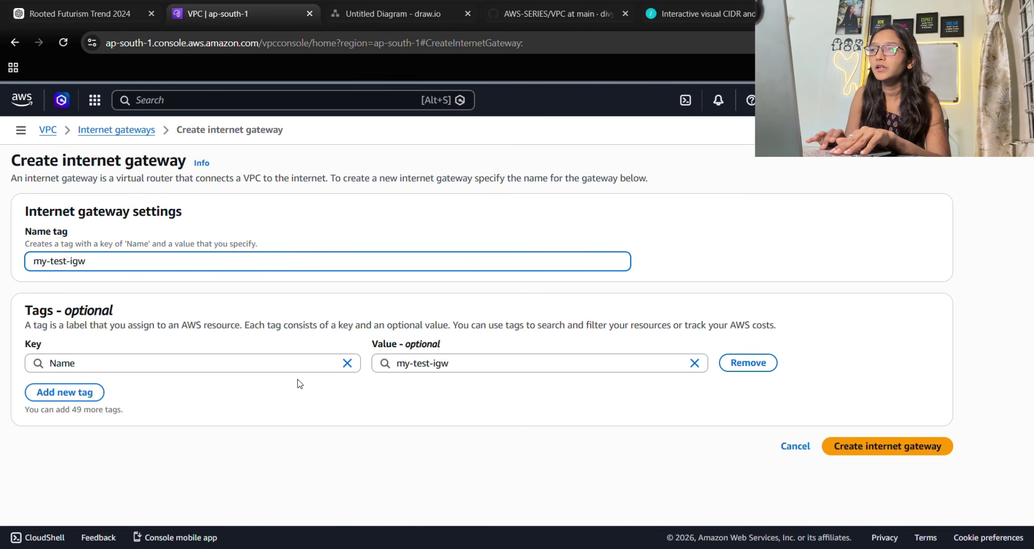
pyautogui.click(864, 451)
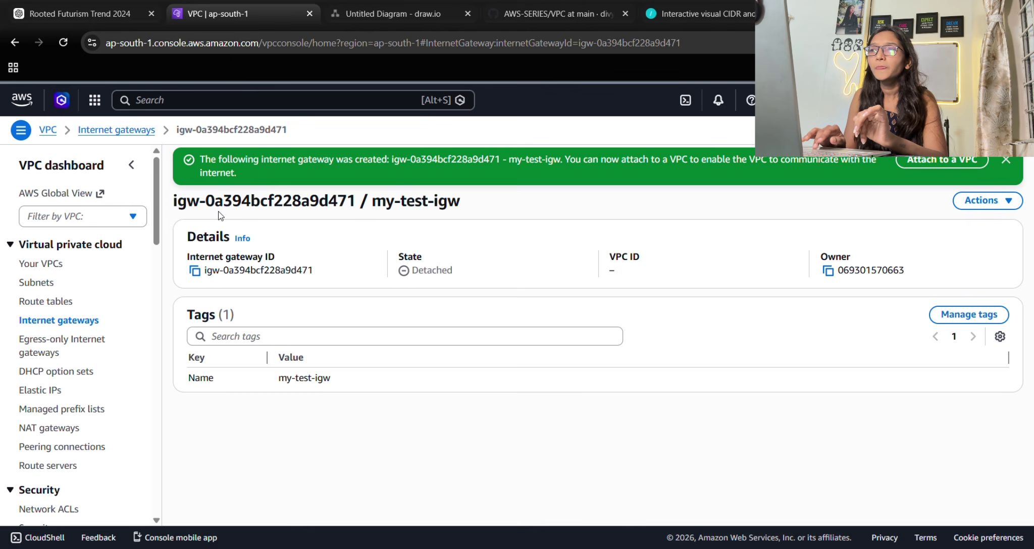
pyautogui.click(1005, 161)
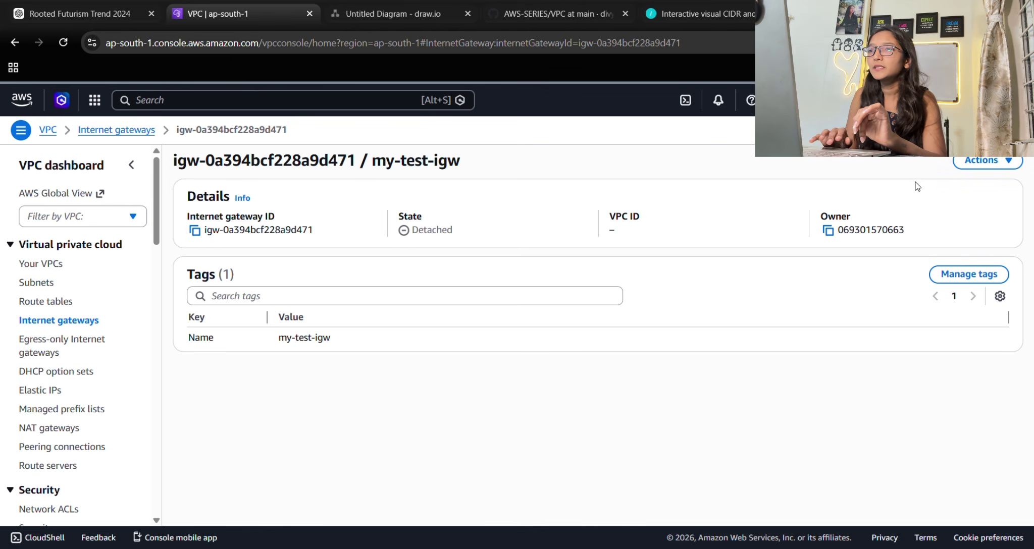
# Attach my-test-igw to test-vpc, then return to the Internet gateways list.
pyautogui.click(987, 160)
pyautogui.click(961, 184)
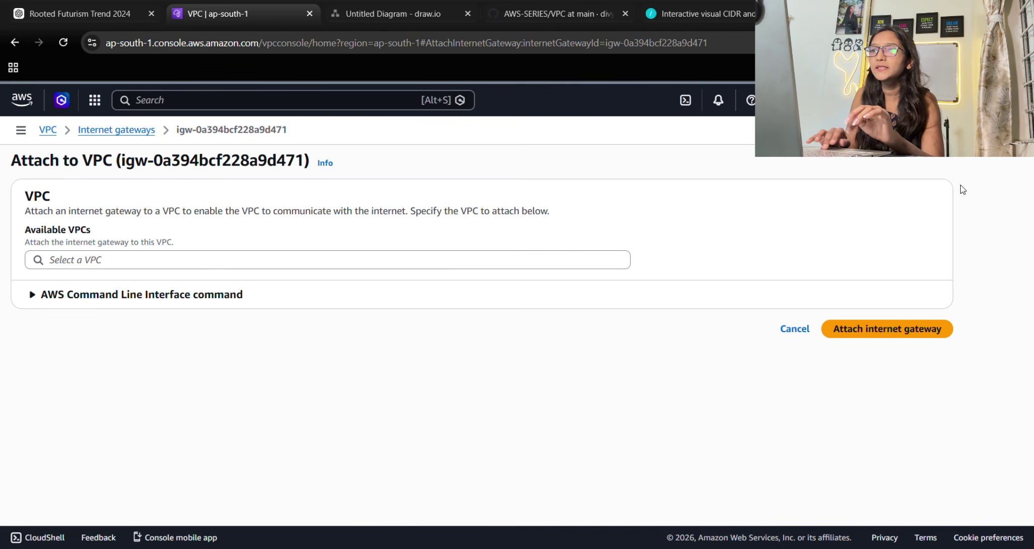
pyautogui.click(376, 266)
pyautogui.click(237, 282)
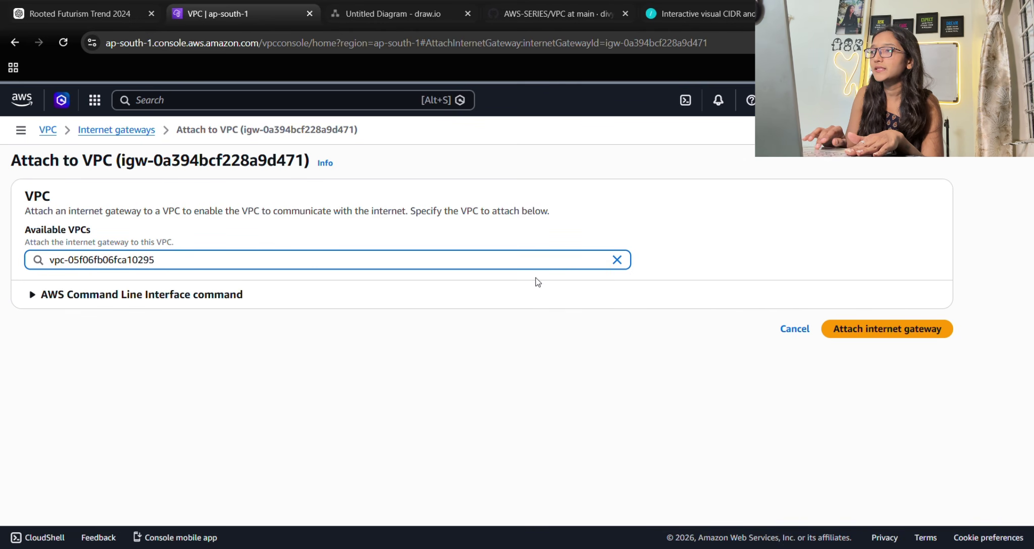
pyautogui.click(910, 329)
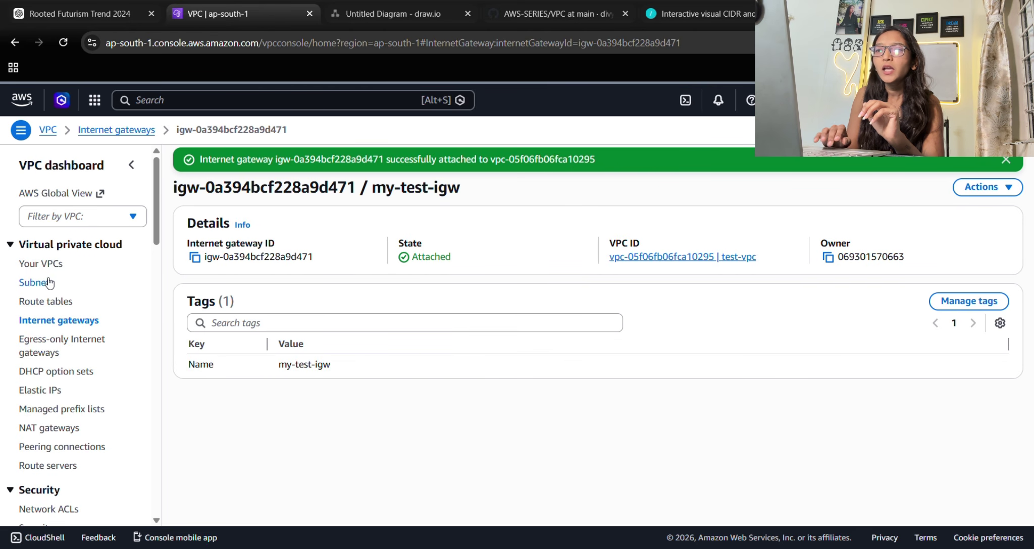
pyautogui.click(1006, 160)
pyautogui.click(132, 132)
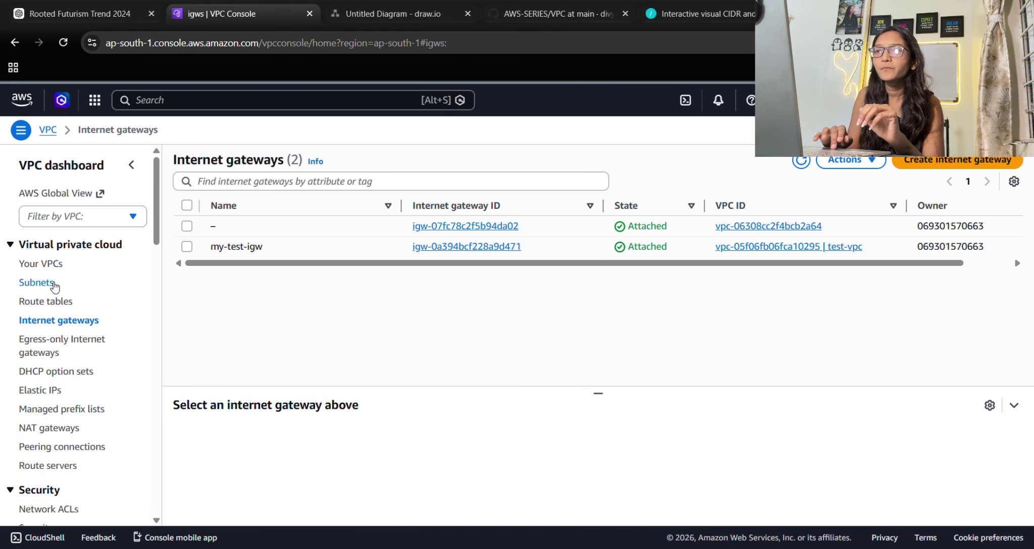
# Select test-vpc, then show my-test-route's routes, which list only 10.0.0.0/16 to local.
pyautogui.click(47, 267)
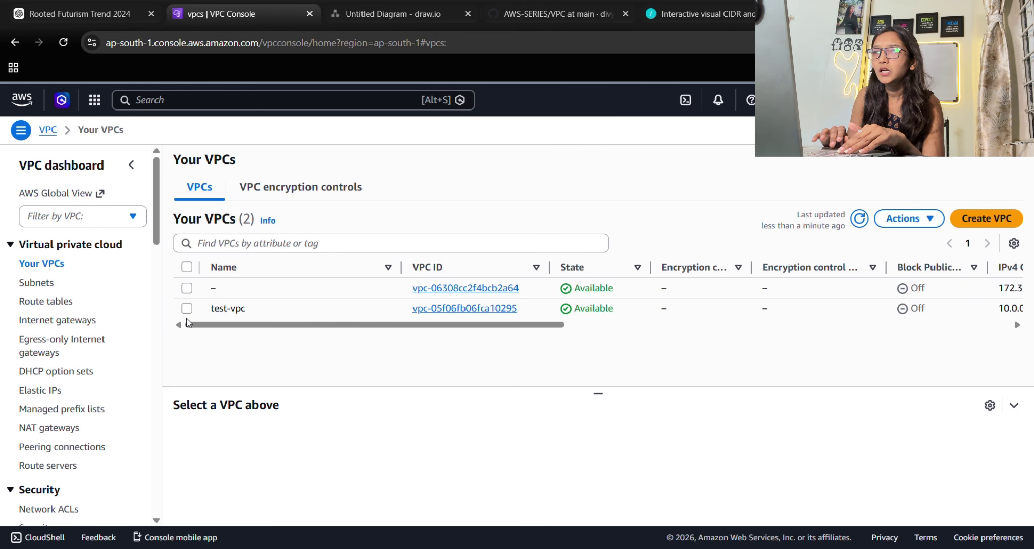
pyautogui.click(183, 311)
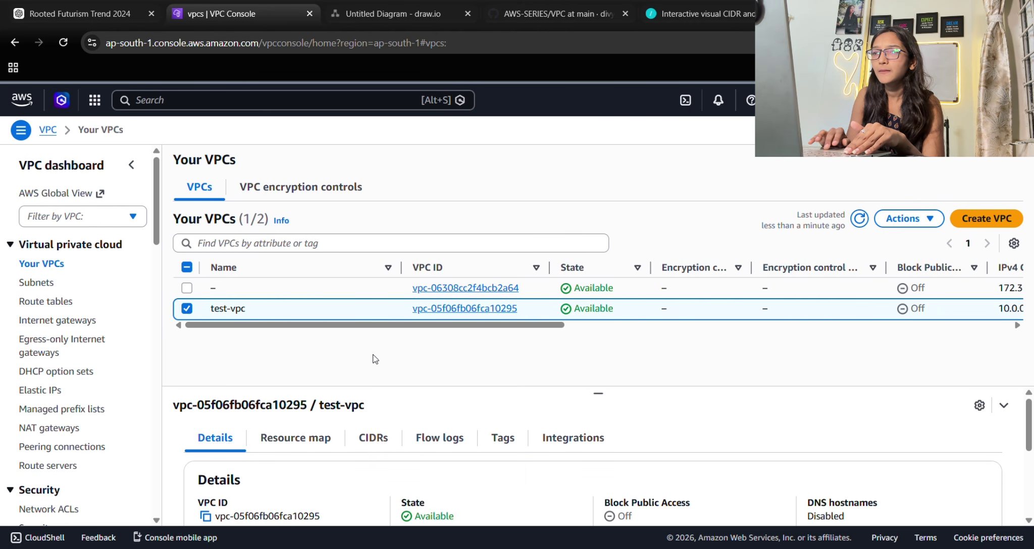
pyautogui.click(45, 302)
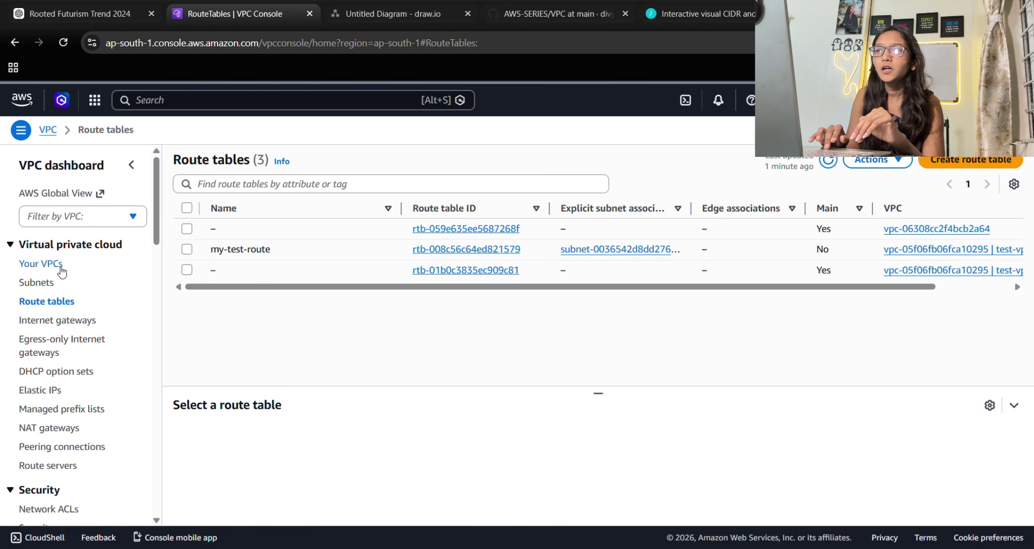
pyautogui.click(187, 248)
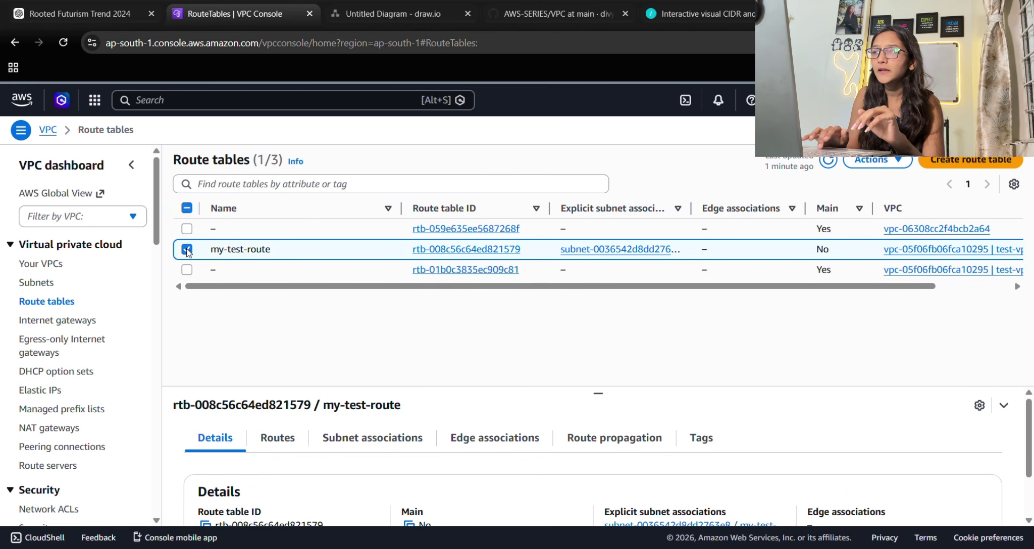
pyautogui.click(292, 438)
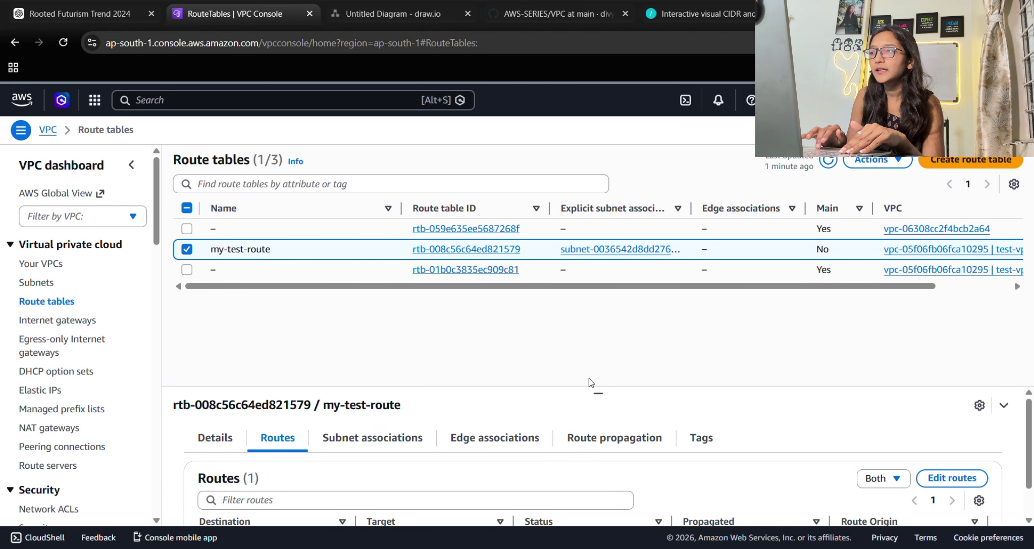
pyautogui.moveTo(589, 378); pyautogui.dragTo(613, 309)
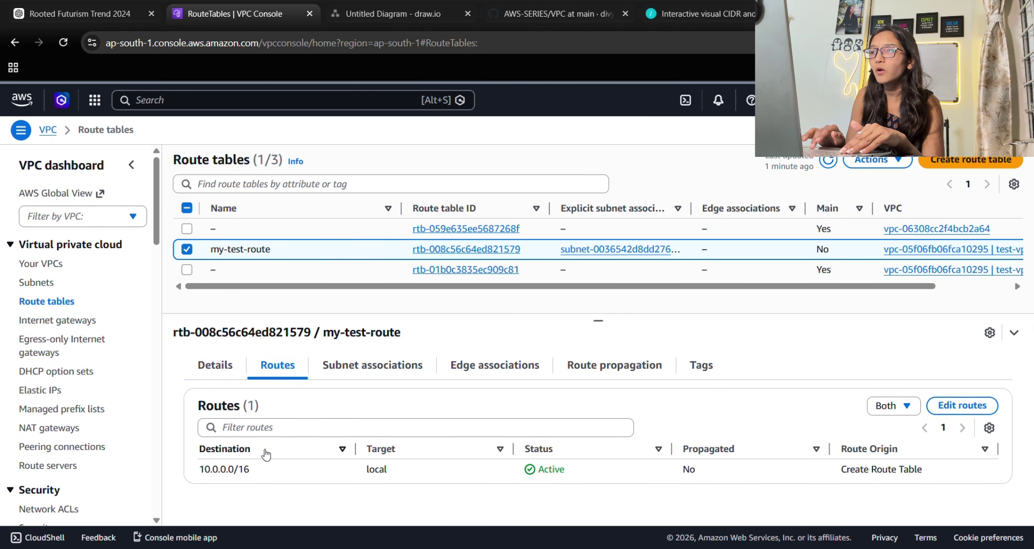
# Add and save a 0.0.0.0/0 route targeting internet gateway igw-0a394bcf228a9d471, then duplicate the tab.
pyautogui.click(970, 407)
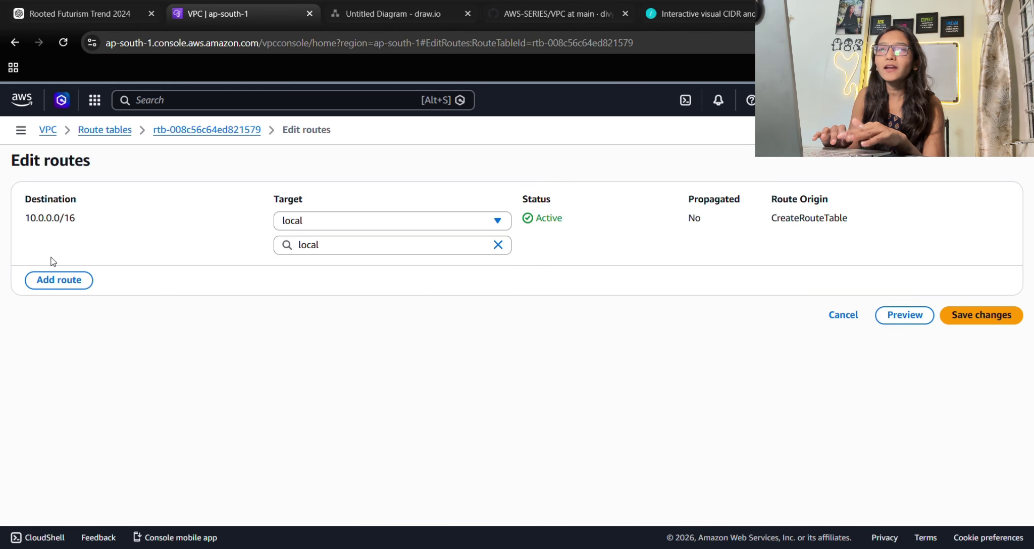
pyautogui.click(54, 280)
pyautogui.click(96, 270)
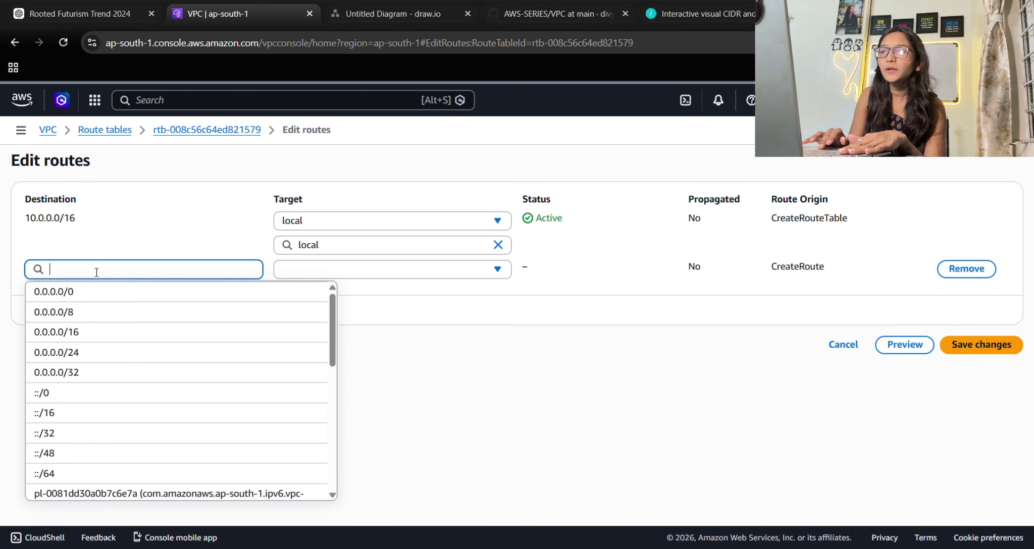
pyautogui.click(71, 285)
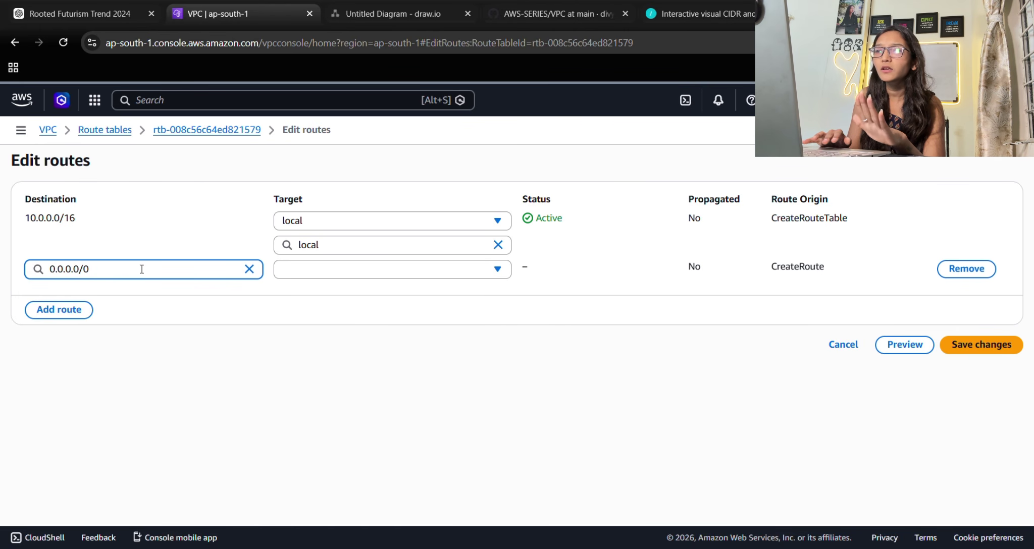
pyautogui.click(296, 269)
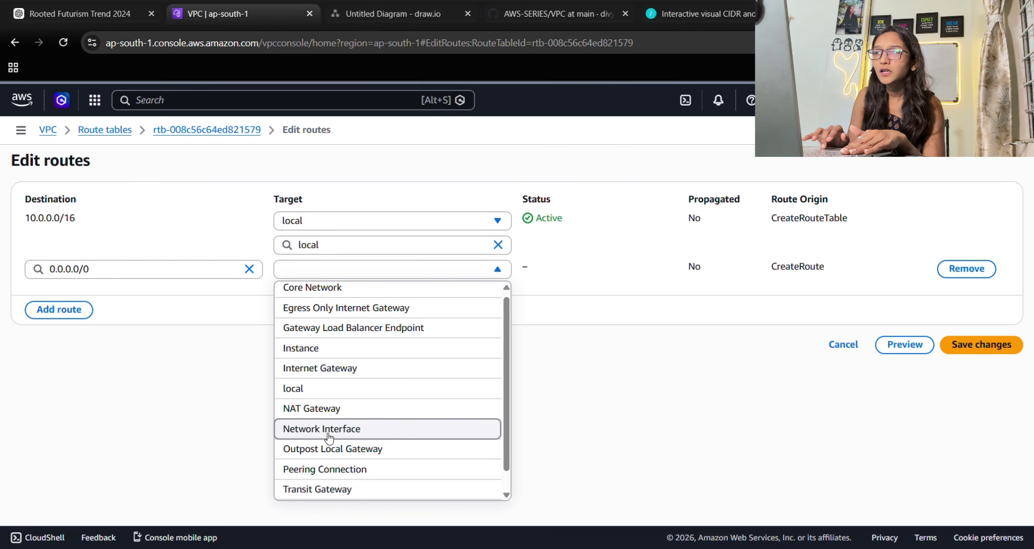
pyautogui.click(345, 369)
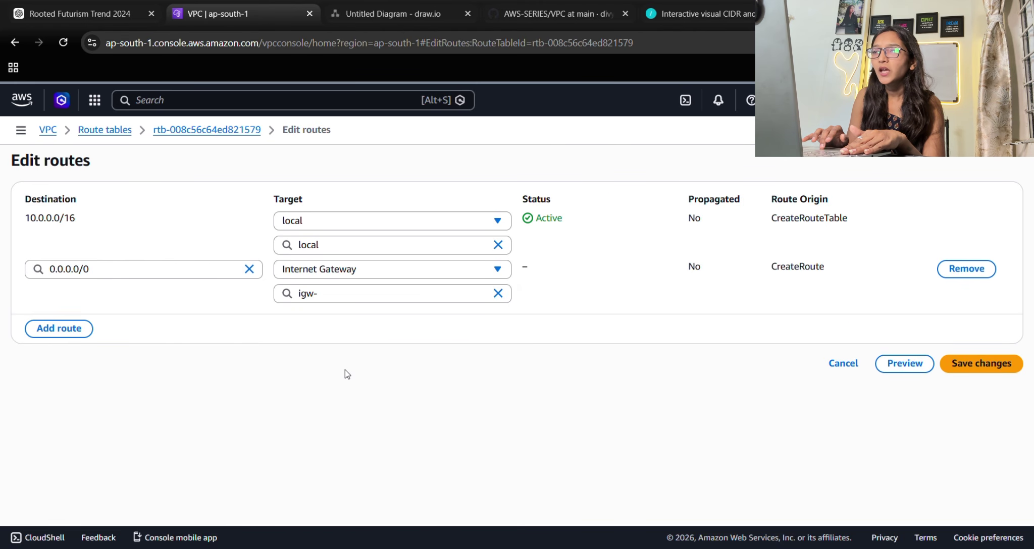
pyautogui.click(356, 295)
pyautogui.write('igw-')
pyautogui.click(334, 336)
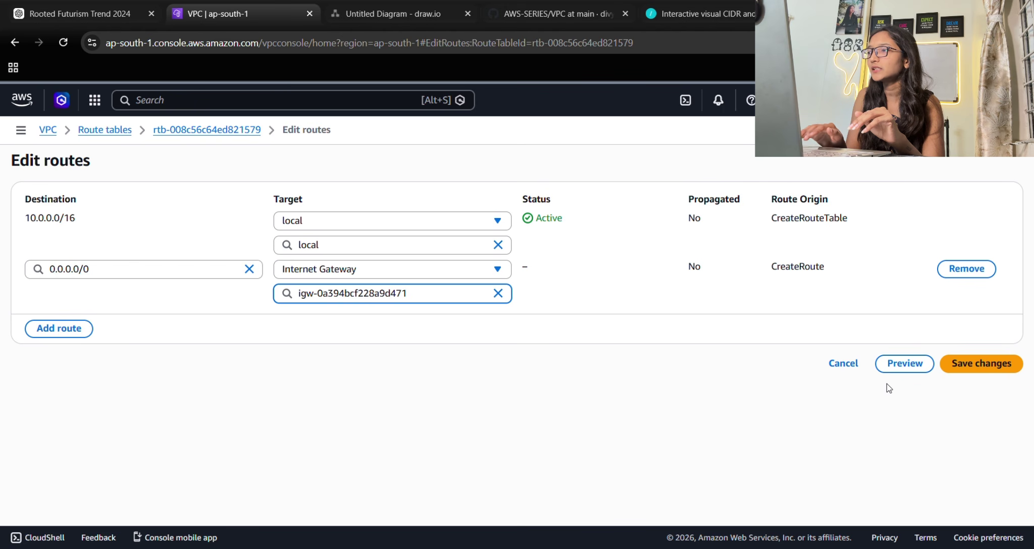
pyautogui.click(966, 365)
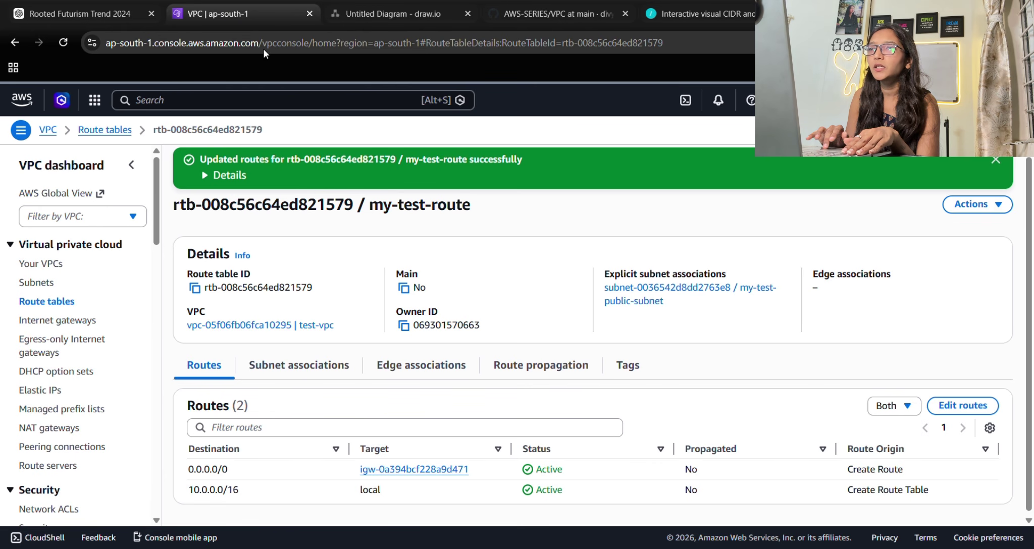
pyautogui.hotkey('alt', 'd')
pyautogui.hotkey('alt', 'Return')
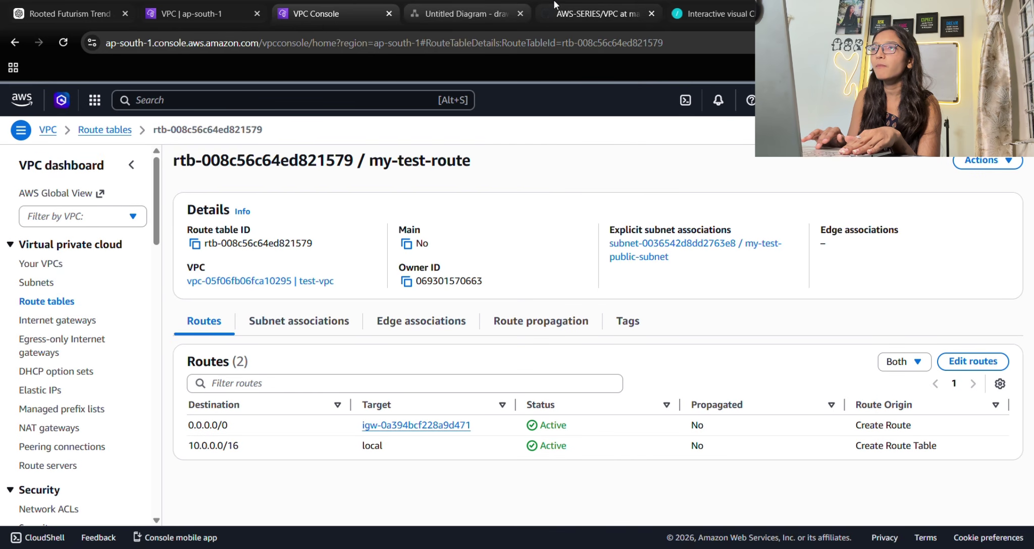
pyautogui.click(468, 10)
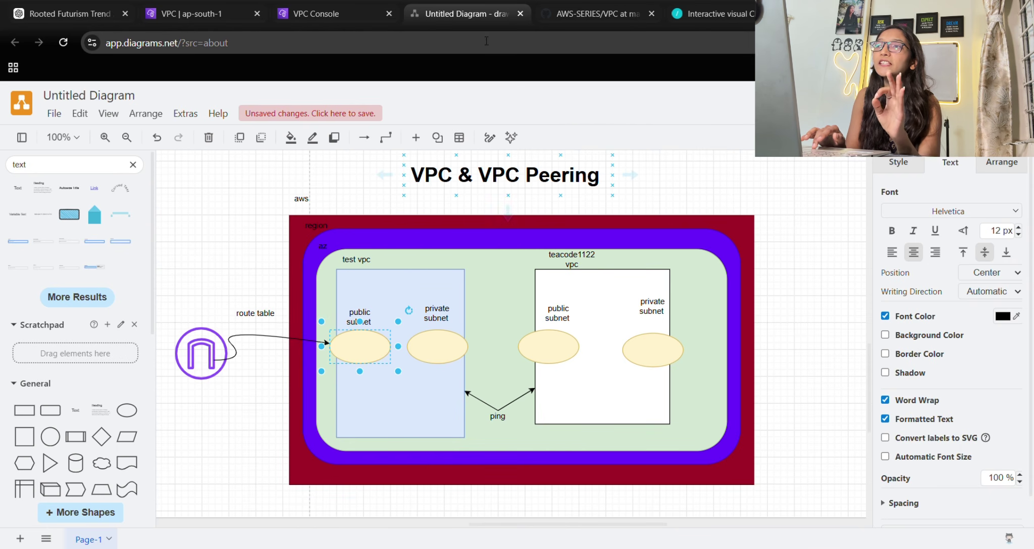
pyautogui.click(312, 12)
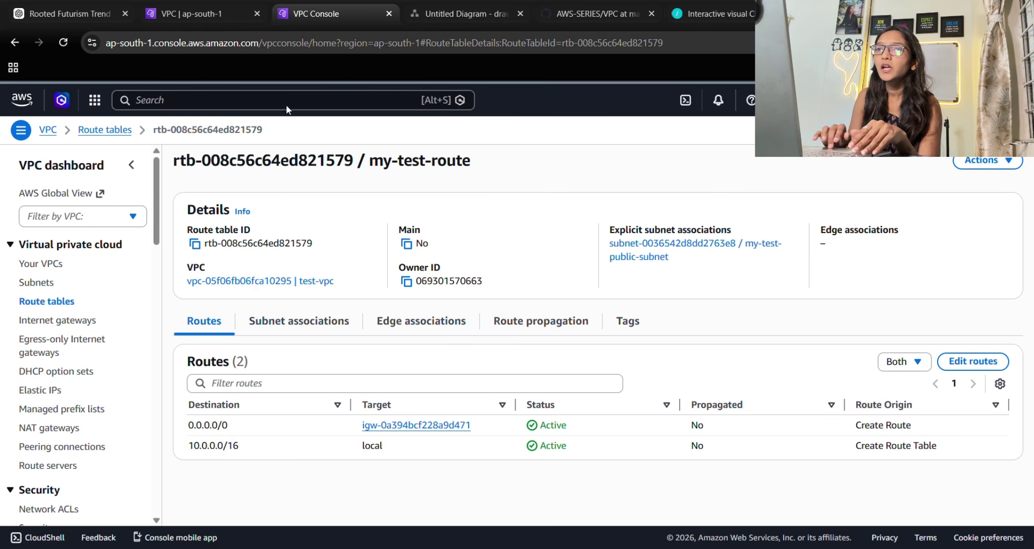
# Search for ec2, open the EC2 console and start launching an instance.
pyautogui.click(55, 133)
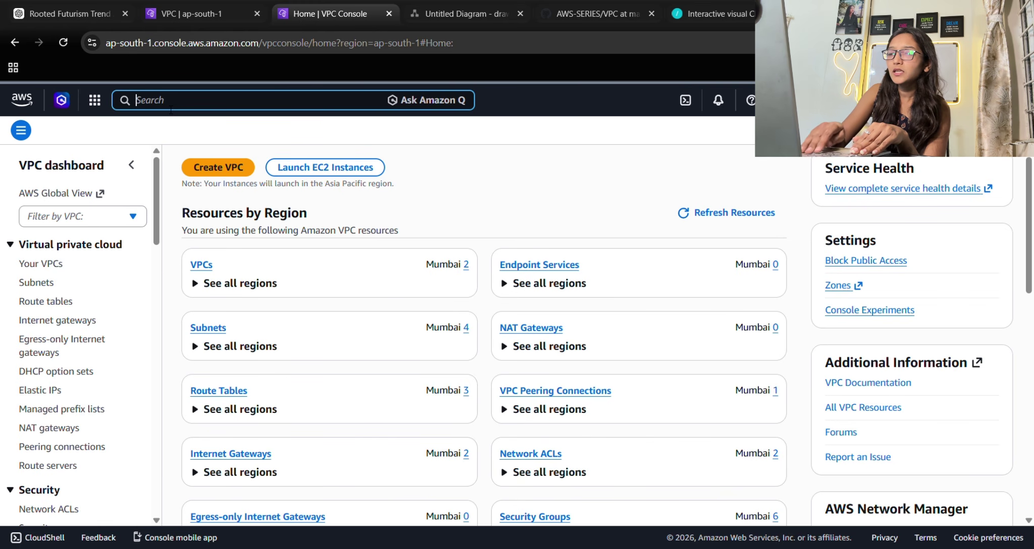
pyautogui.write('ec2')
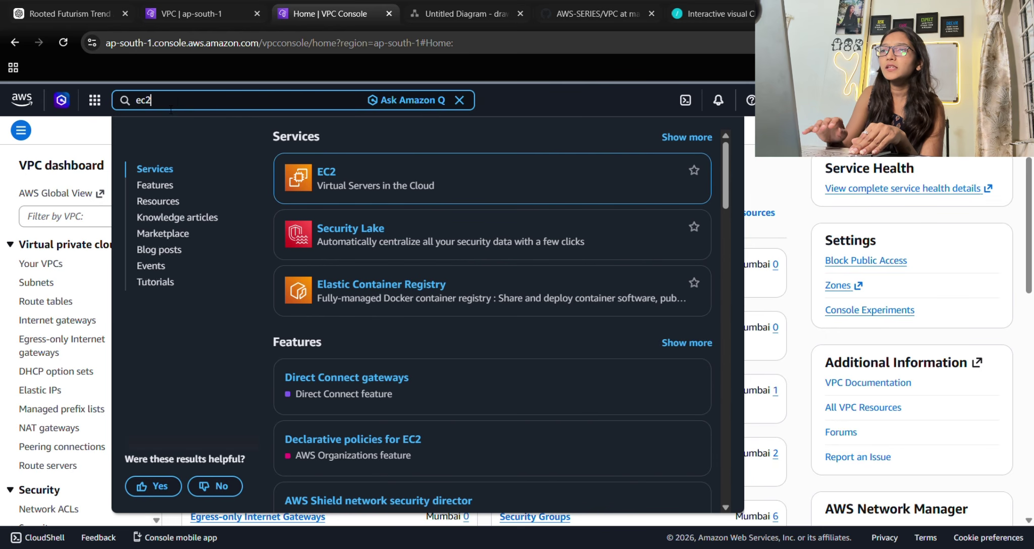
pyautogui.click(326, 172)
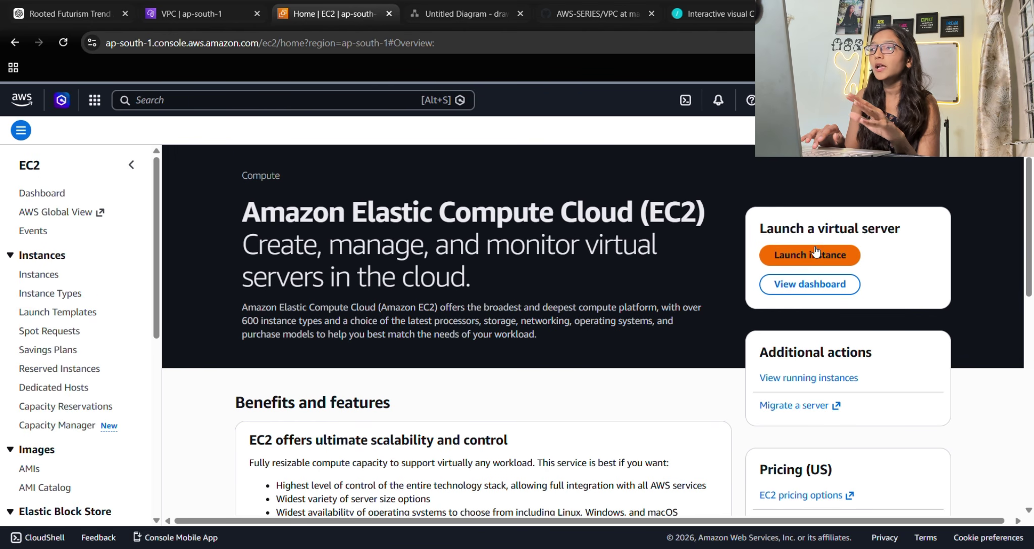
pyautogui.click(815, 253)
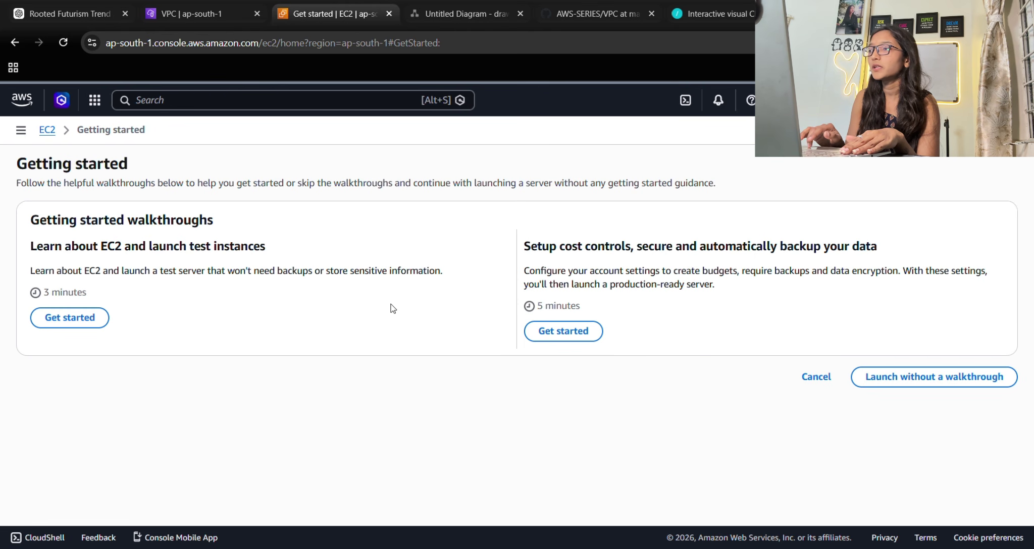
# Skip the walkthrough and name the instance test-ec2, using Ubuntu and key pair teacode.
pyautogui.click(879, 382)
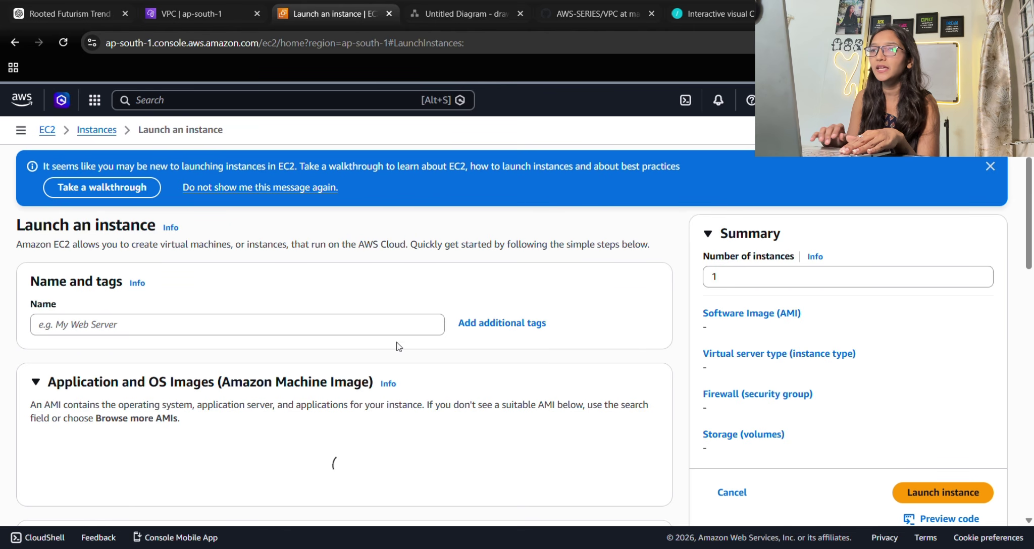
pyautogui.click(121, 327)
pyautogui.write('tes')
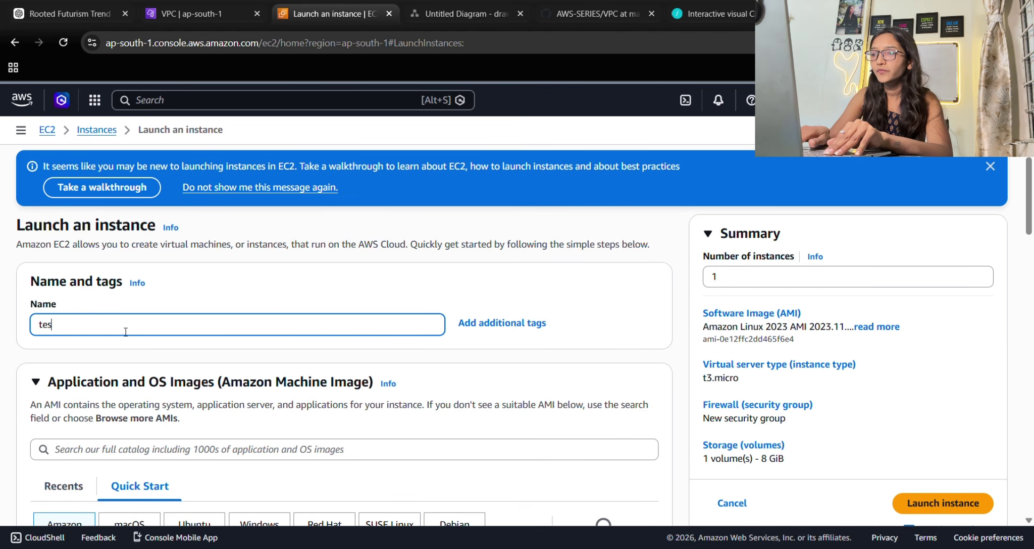
pyautogui.write('t-e')
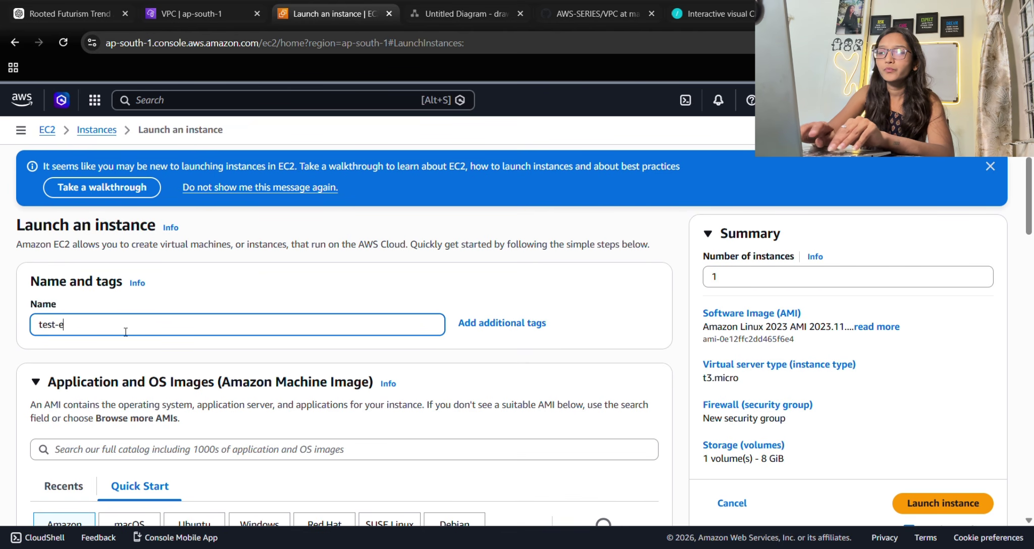
pyautogui.write('c2')
pyautogui.scroll(-3, 225, 383)
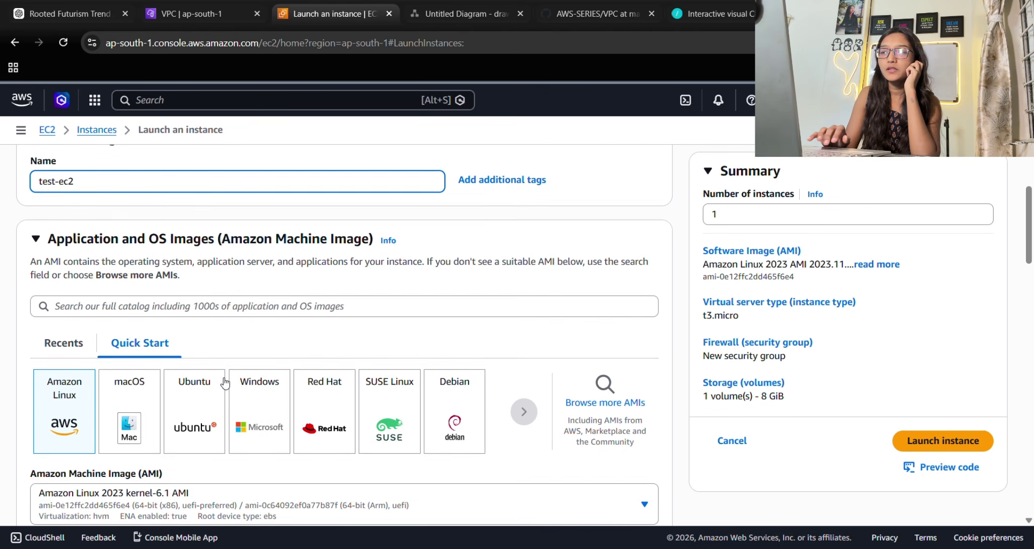
pyautogui.click(224, 383)
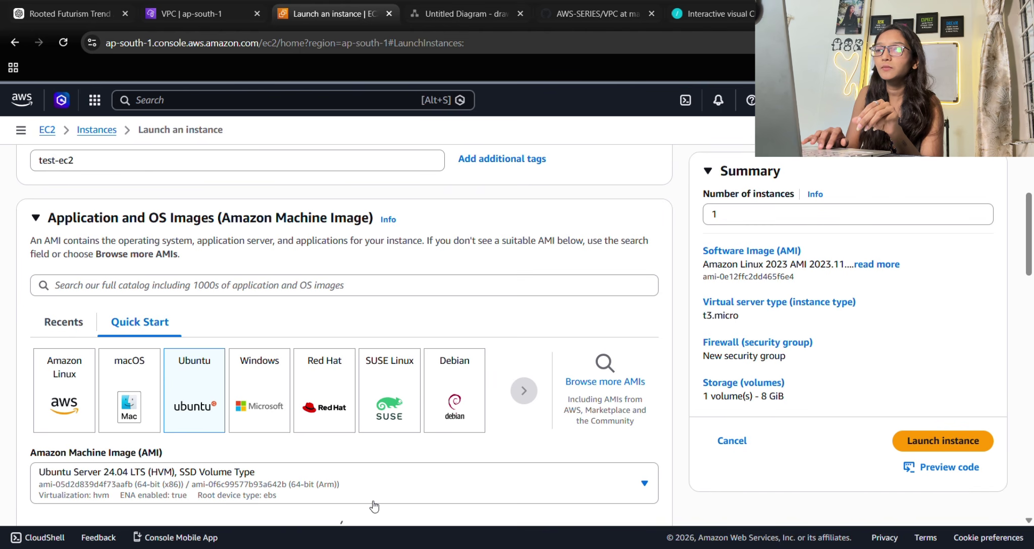
pyautogui.scroll(-10, 318, 419)
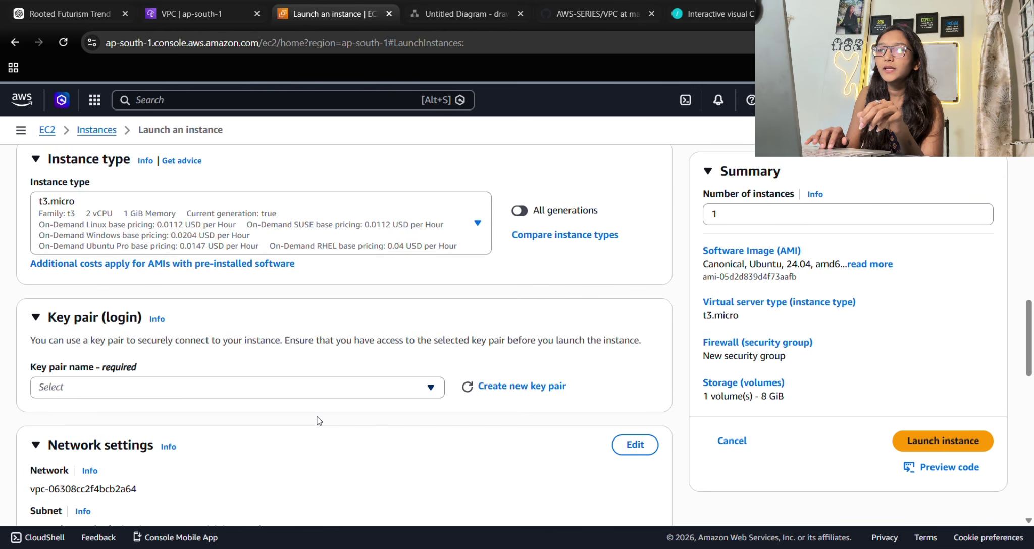
pyautogui.click(169, 281)
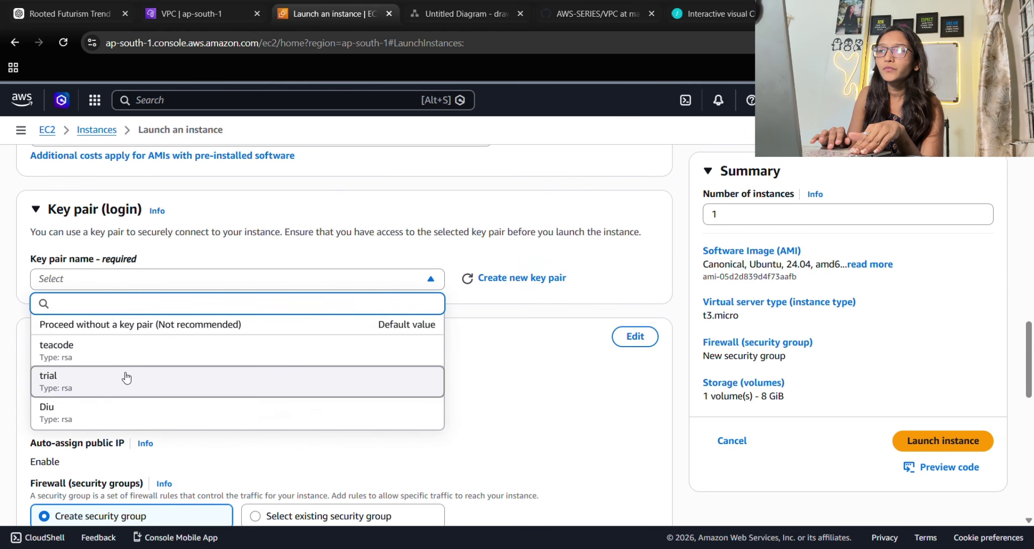
pyautogui.click(103, 359)
# Set the instance's network to test-vpc with subnet my-test-public-subnet.
pyautogui.scroll(-2, 256, 382)
pyautogui.scroll(-3, 316, 443)
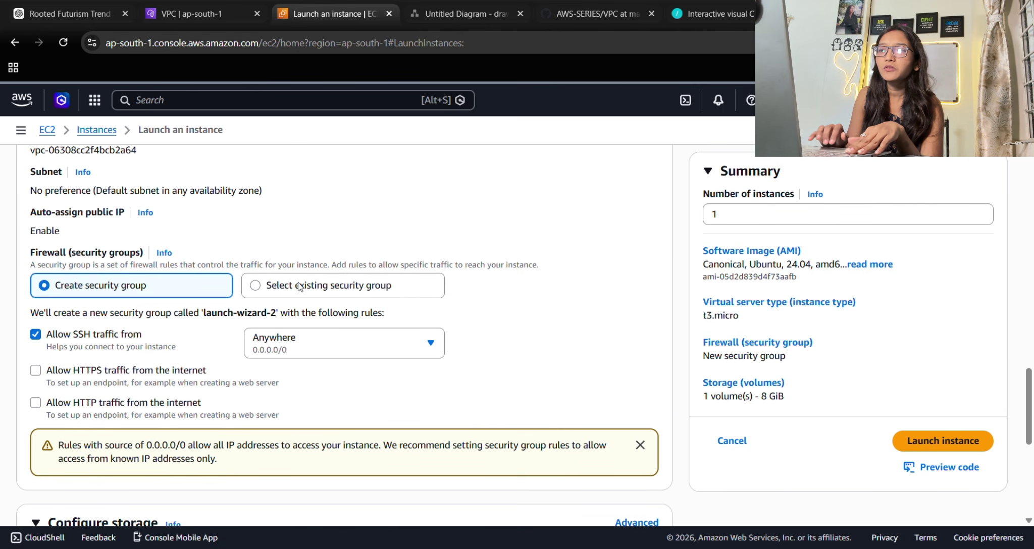
pyautogui.scroll(-3, 299, 287)
pyautogui.scroll(-4, 321, 377)
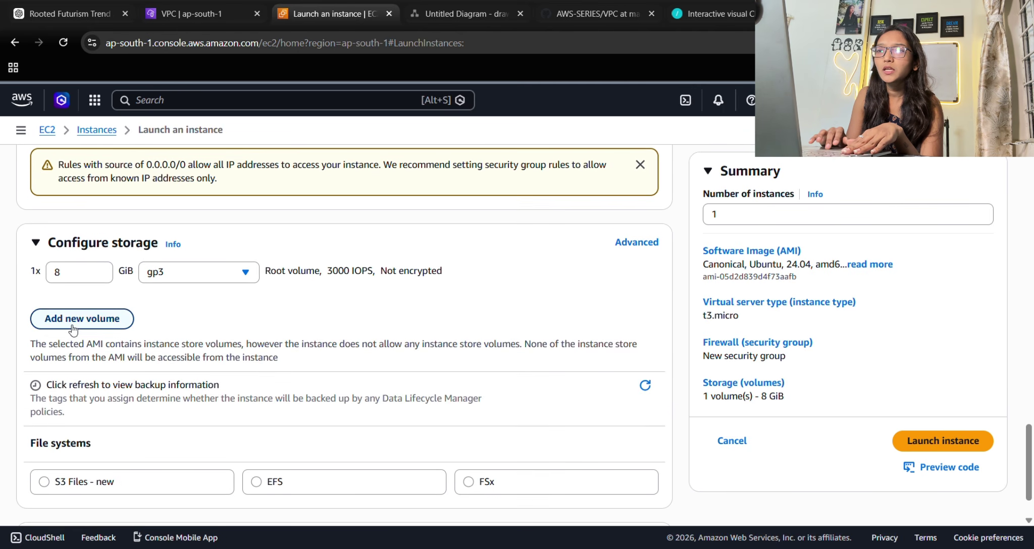
pyautogui.scroll(15, 303, 268)
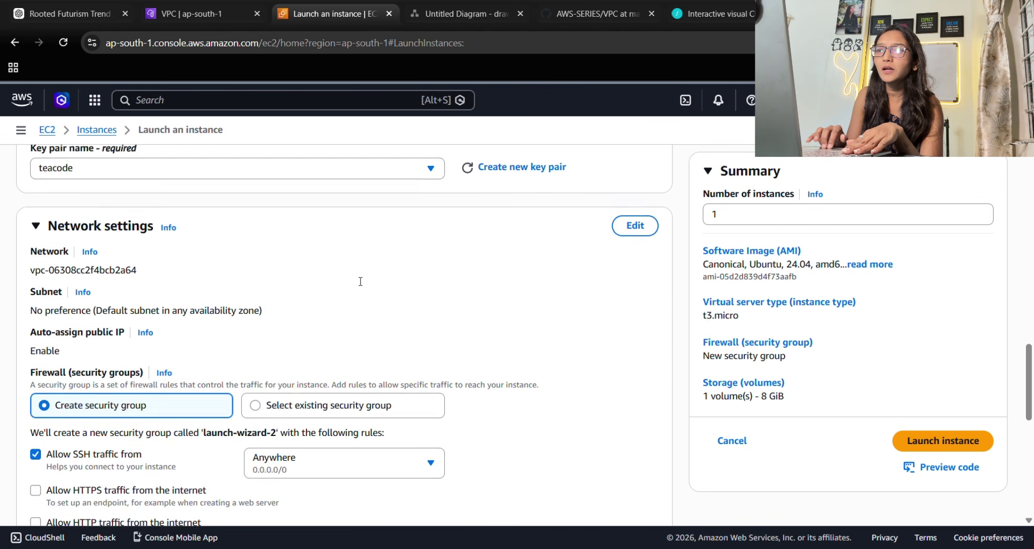
pyautogui.scroll(-5, 356, 283)
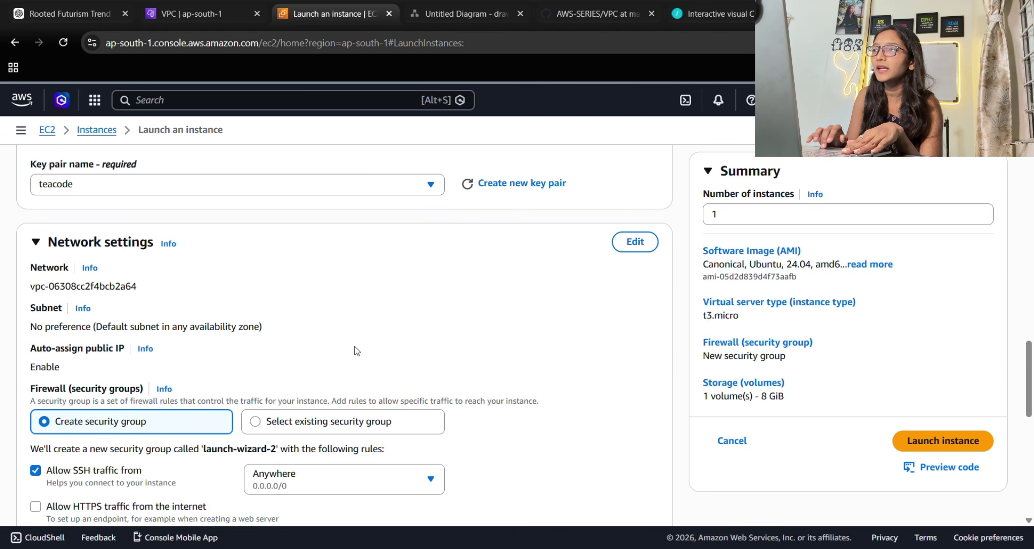
pyautogui.click(635, 242)
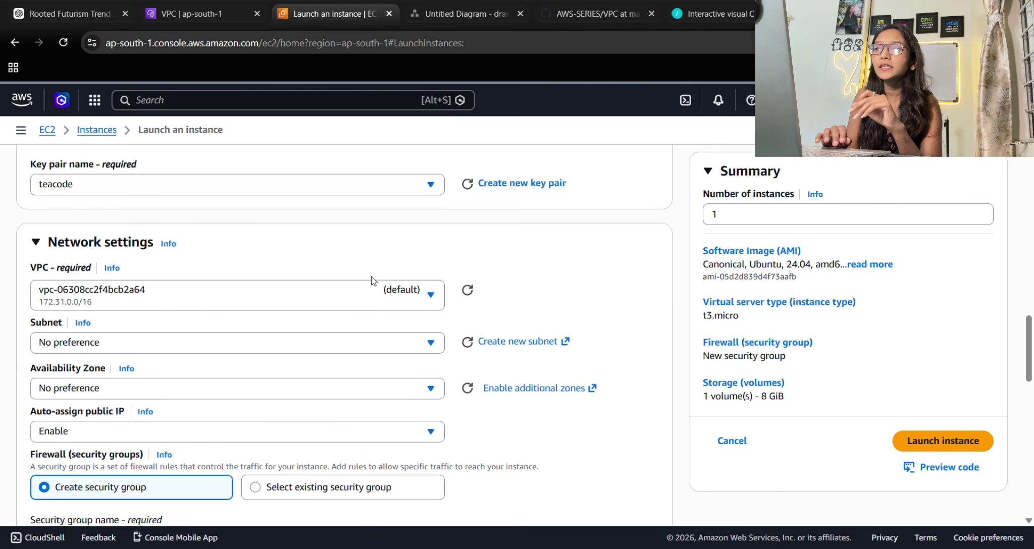
pyautogui.click(360, 298)
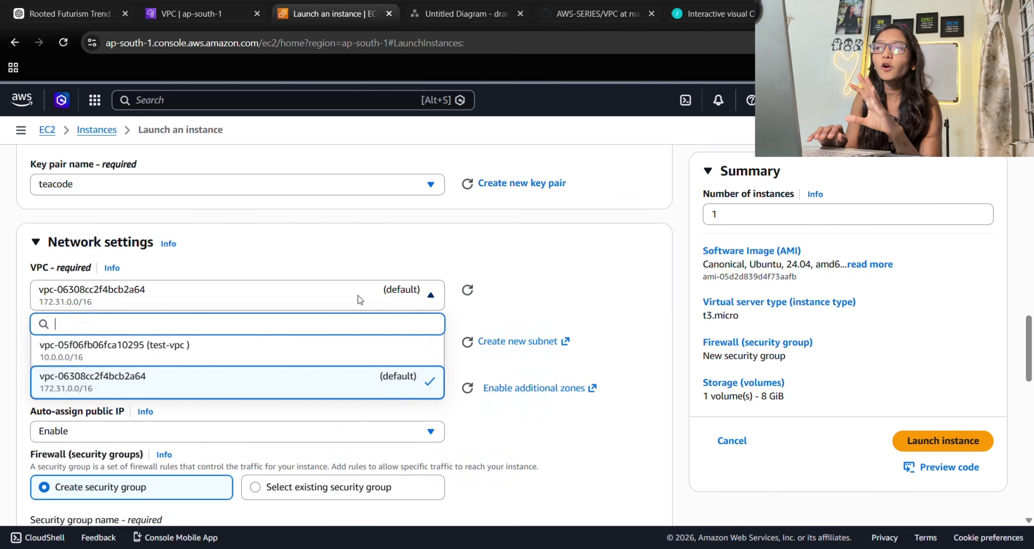
pyautogui.click(182, 360)
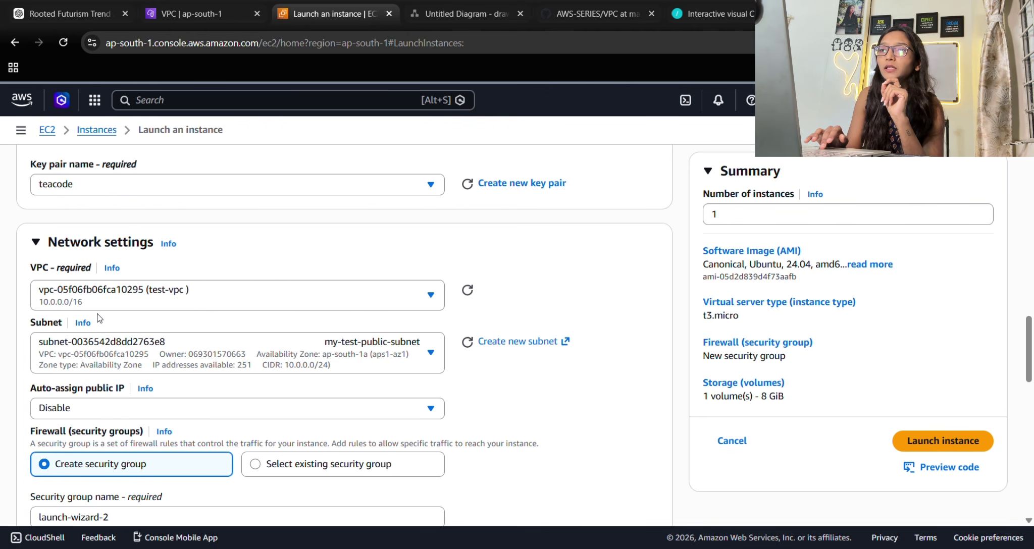
pyautogui.click(133, 346)
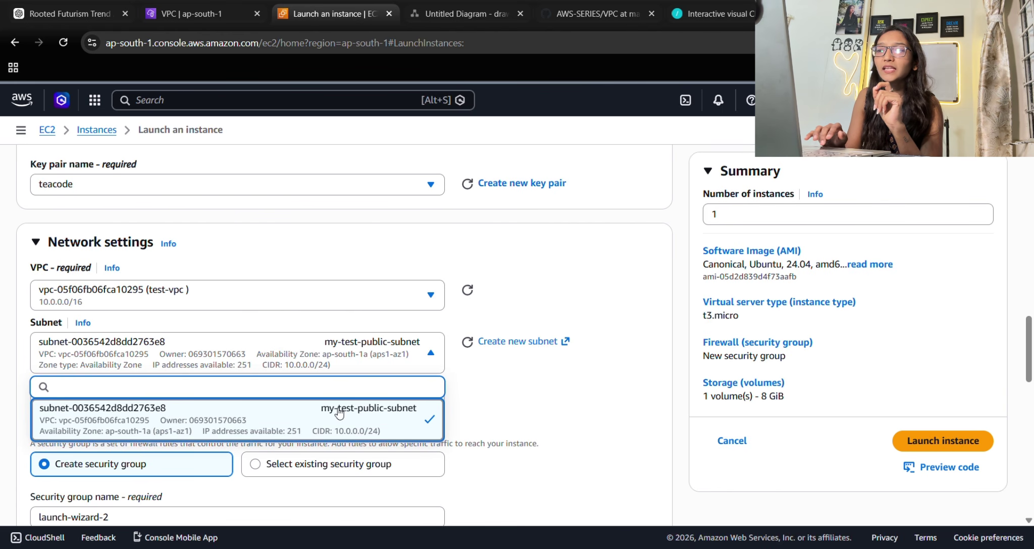
pyautogui.click(360, 404)
# Enable auto-assign public IP and launch the test-ec2 instance.
pyautogui.scroll(-1, 359, 404)
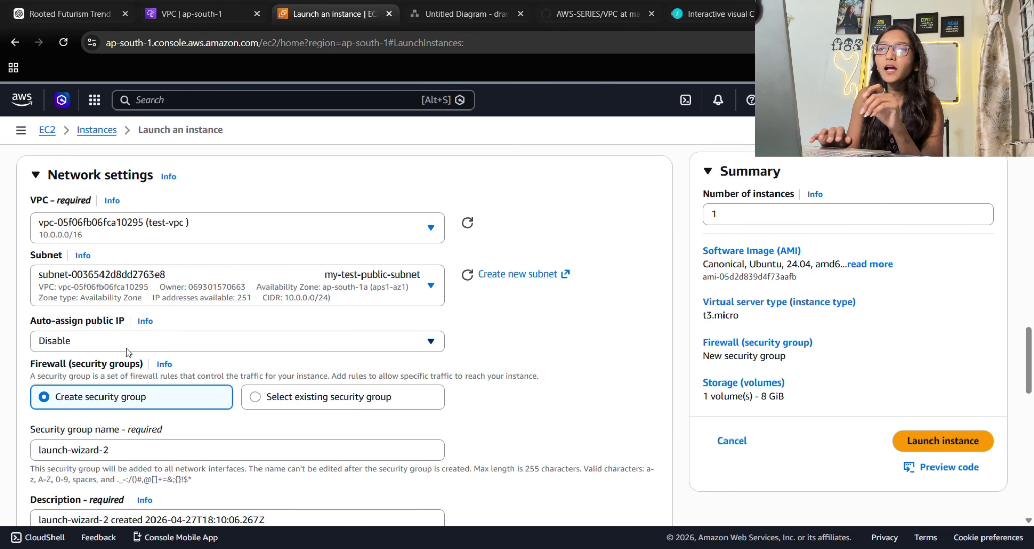
pyautogui.click(109, 341)
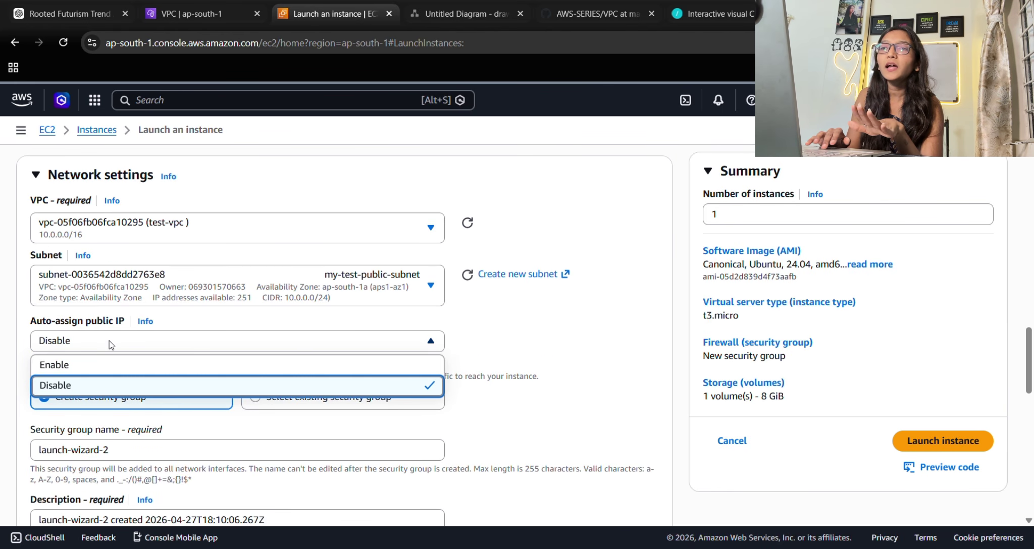
pyautogui.click(93, 364)
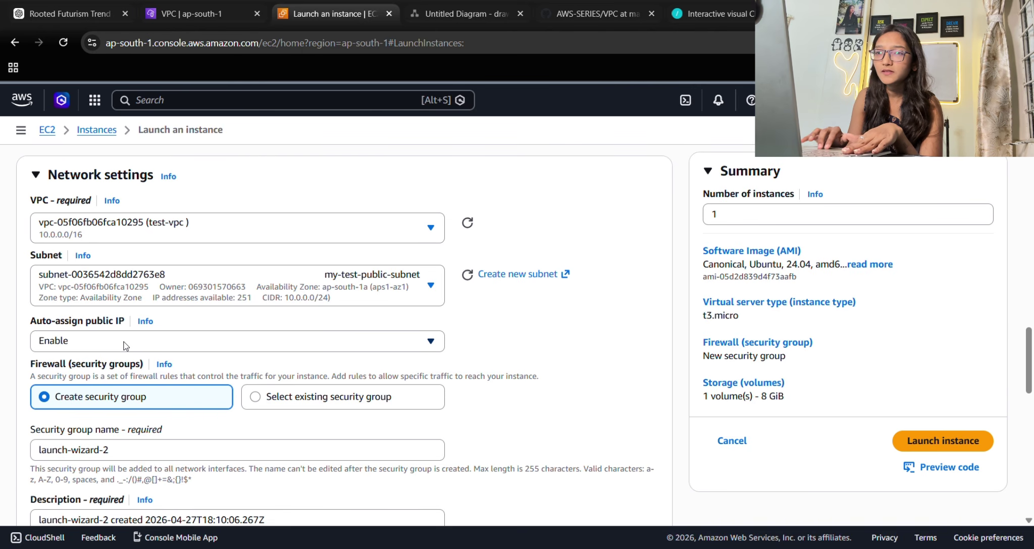
pyautogui.scroll(-2, 126, 346)
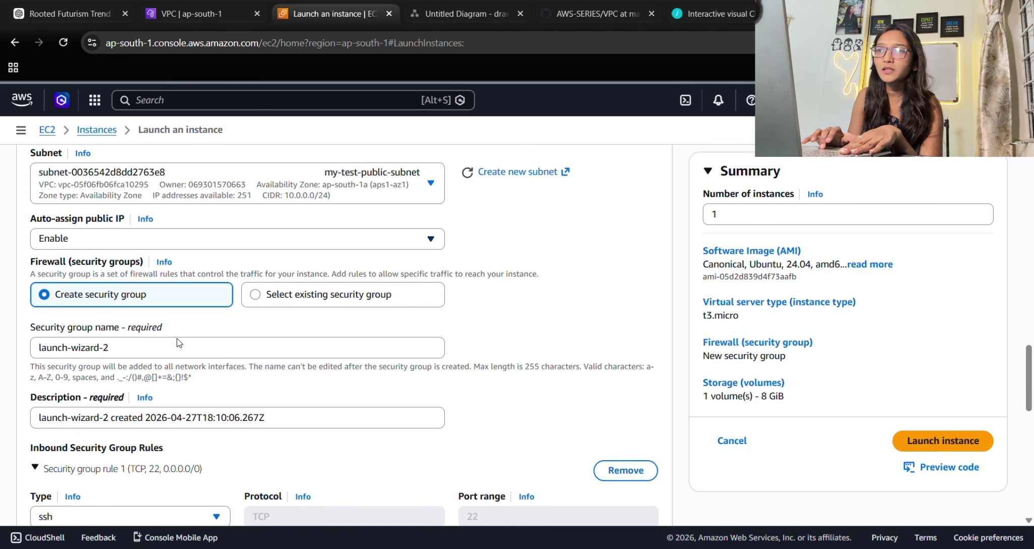
pyautogui.click(68, 246)
pyautogui.click(70, 264)
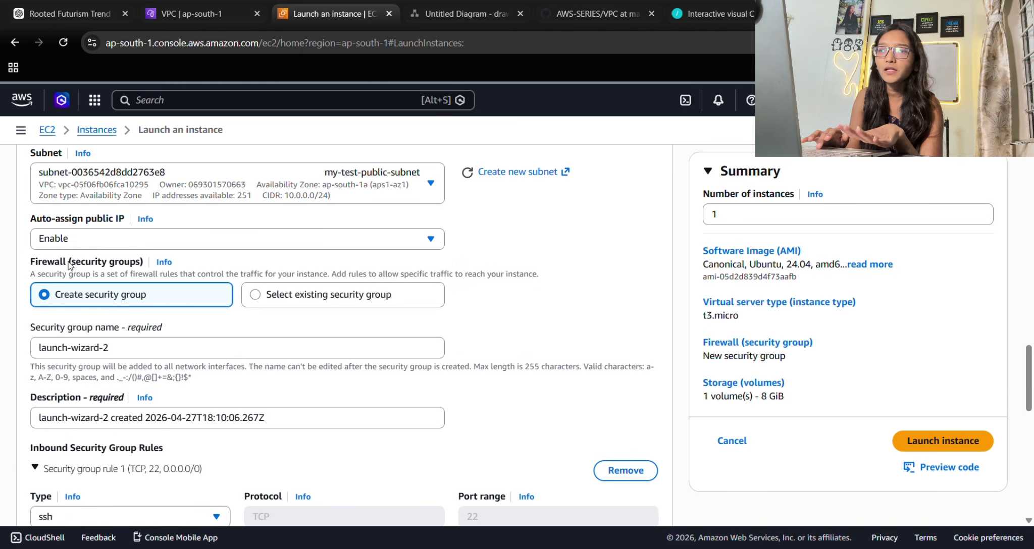
pyautogui.scroll(-1, 209, 258)
pyautogui.scroll(-9, 302, 369)
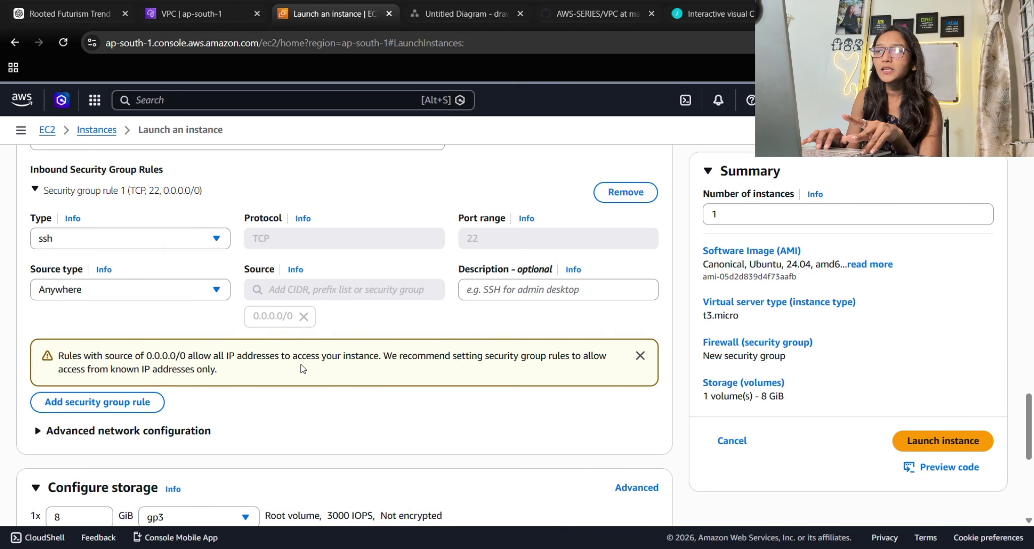
pyautogui.scroll(4, 302, 368)
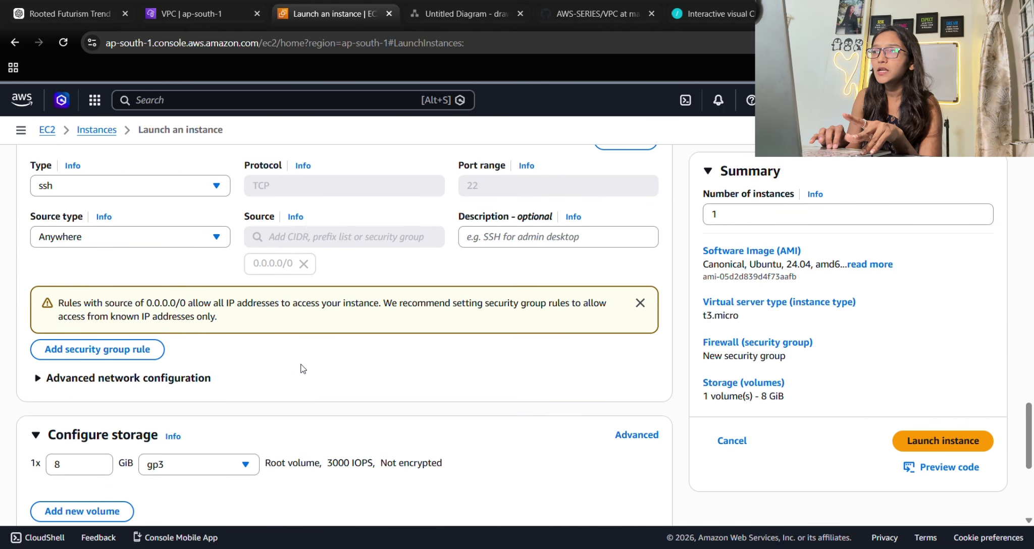
pyautogui.scroll(-5, 302, 368)
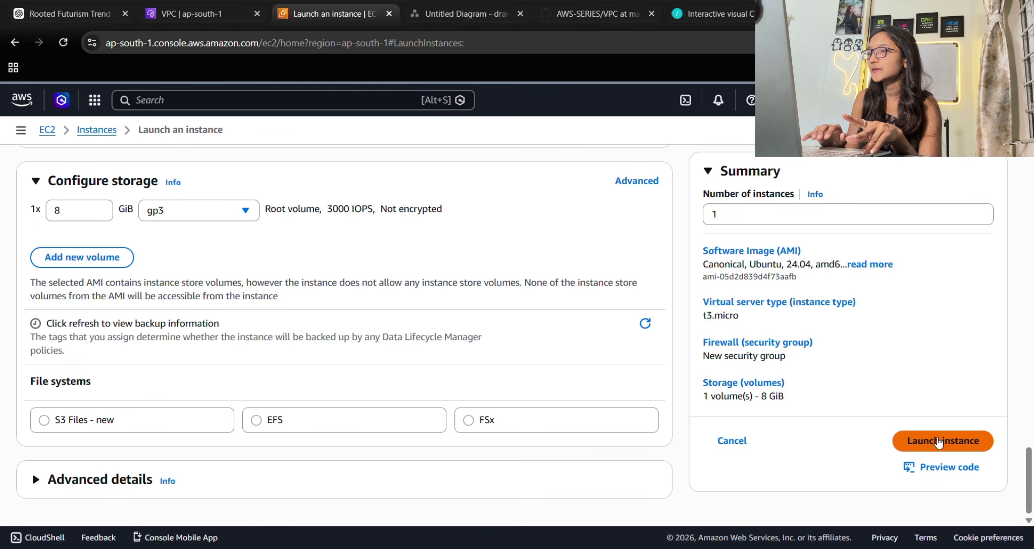
pyautogui.click(935, 439)
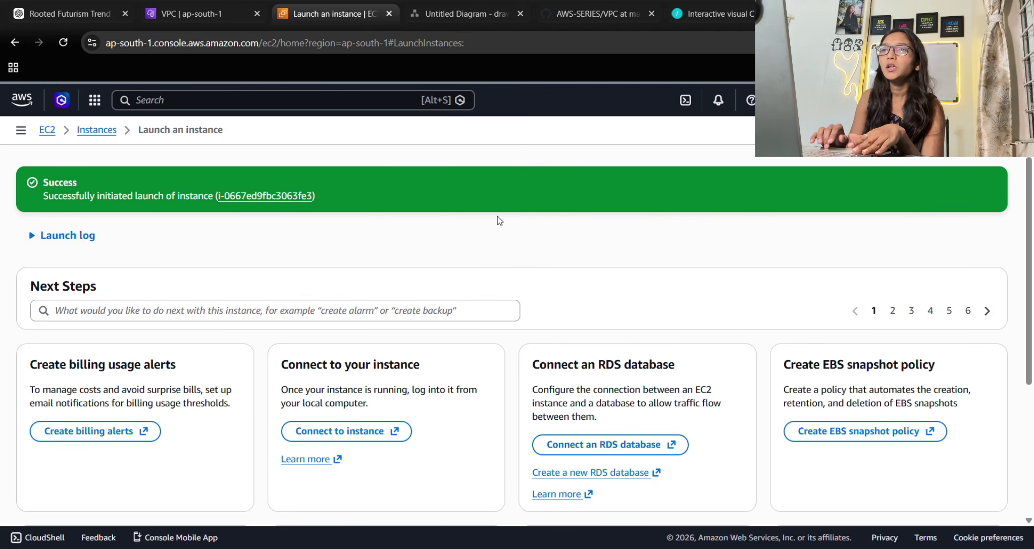
# Select test-ec2 in Instances and connect via EC2 Instance Connect as ubuntu over its public IP.
pyautogui.click(103, 130)
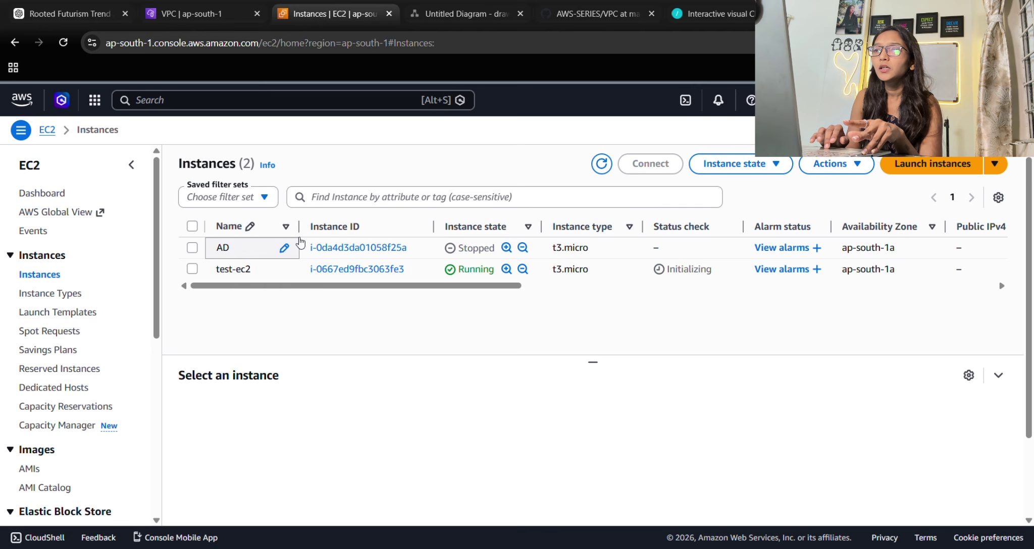
pyautogui.click(191, 270)
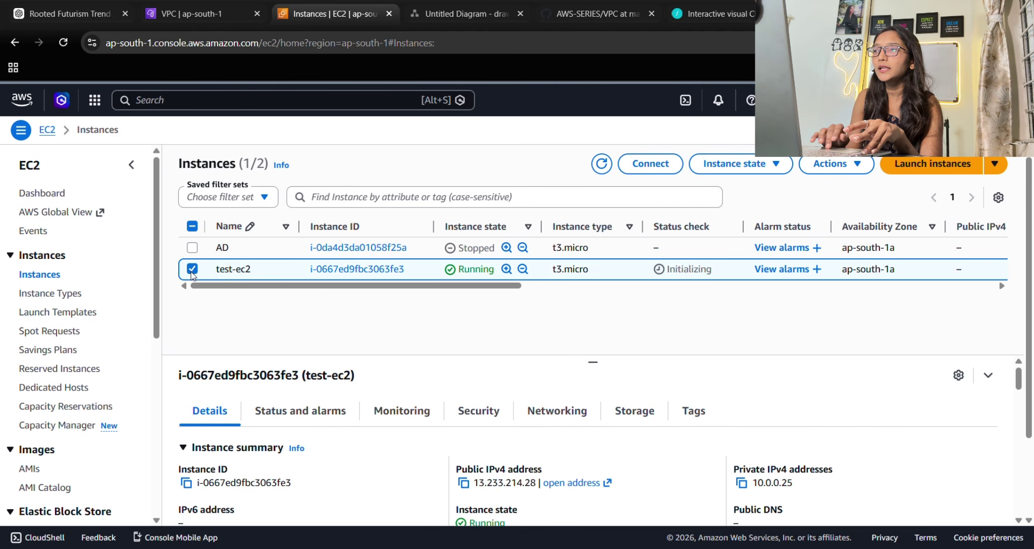
pyautogui.click(648, 167)
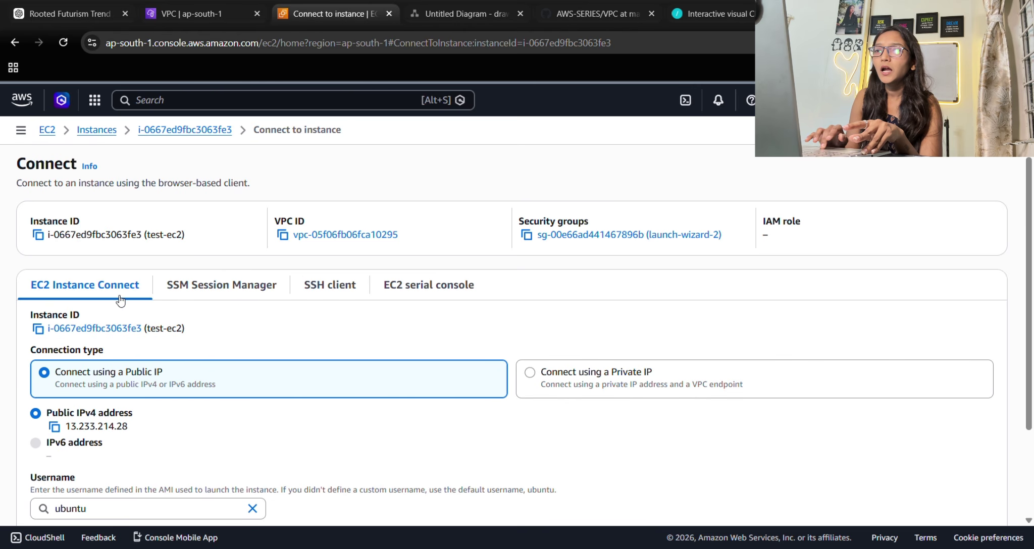
pyautogui.scroll(-3, 320, 331)
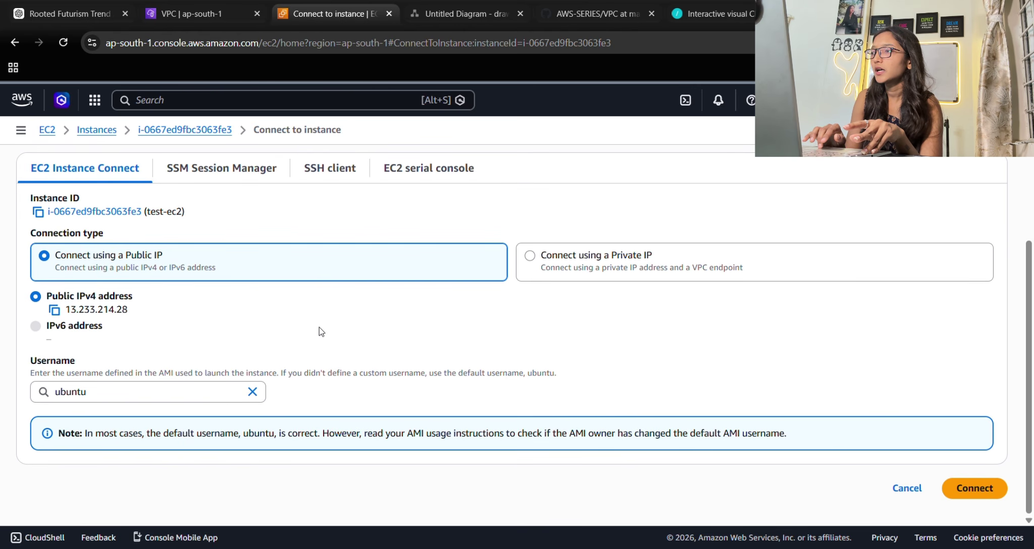
pyautogui.click(971, 494)
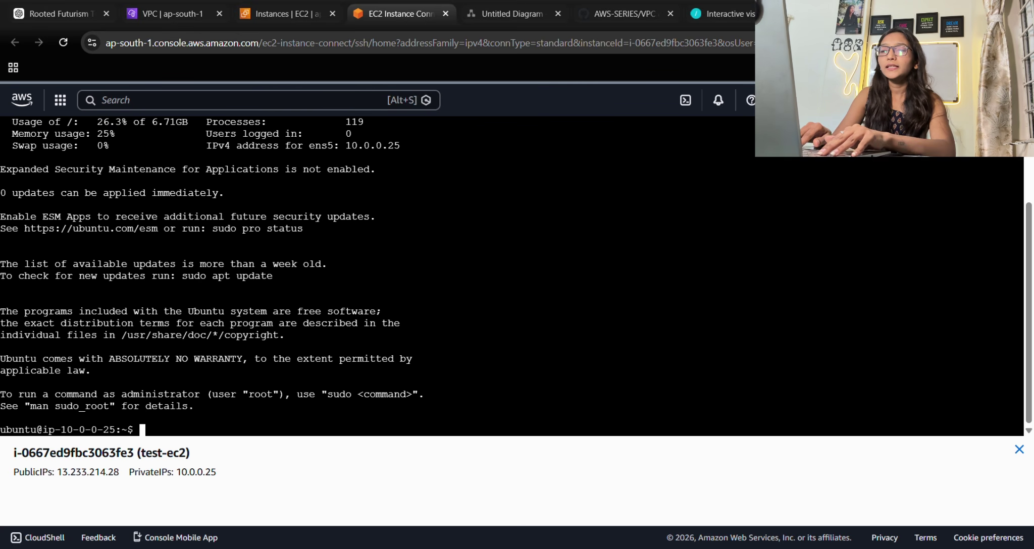
# Run sudo apt update -y on test-ec2, then return to the my-test-route page via the diagram tab.
pyautogui.write('sudo ')
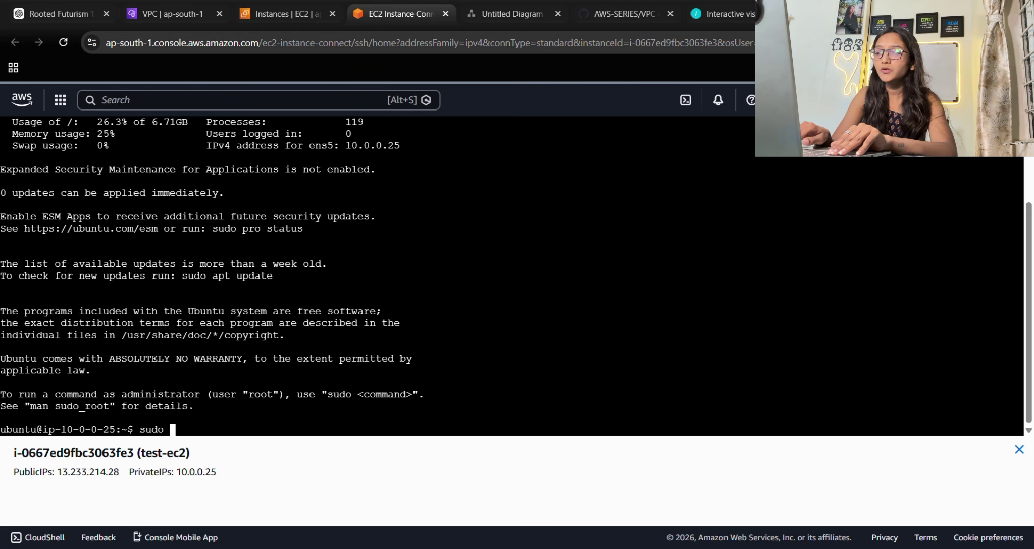
pyautogui.write('apt u')
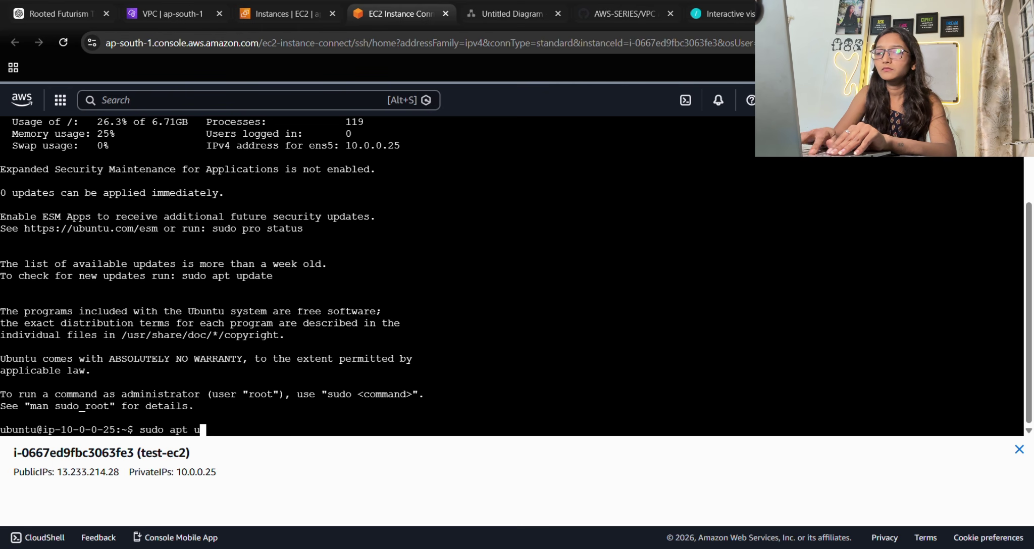
pyautogui.write('pdate ')
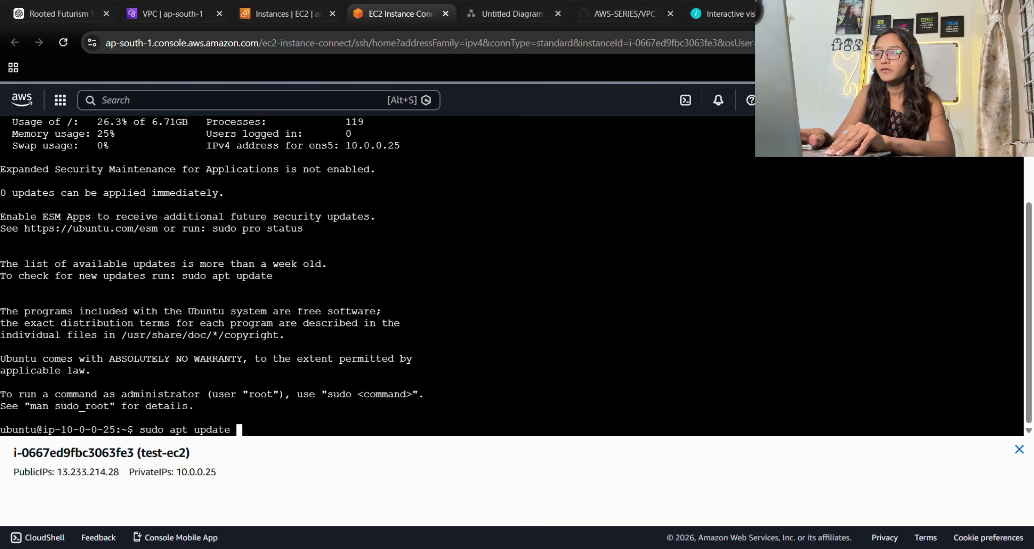
pyautogui.write('-y')
pyautogui.press('Return')
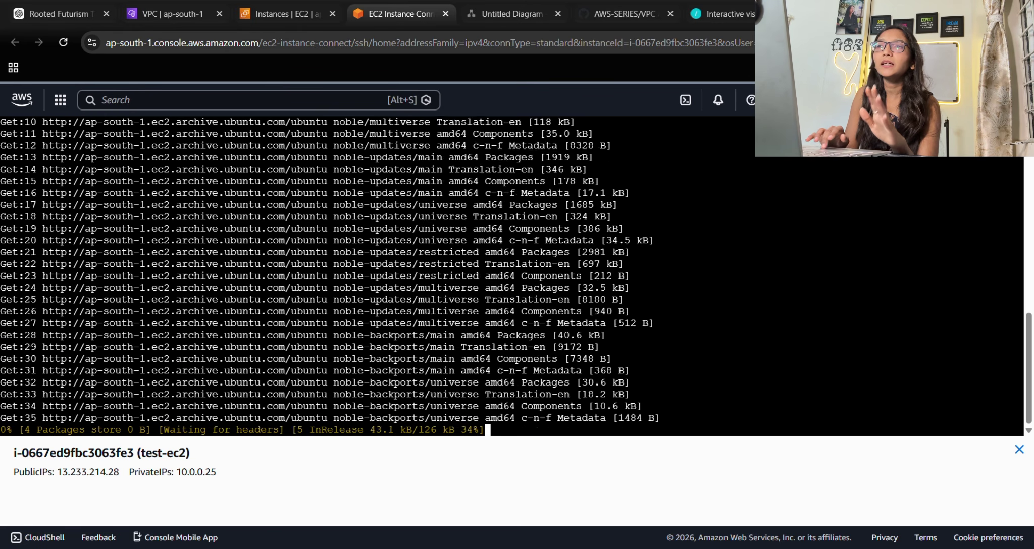
pyautogui.click(479, 15)
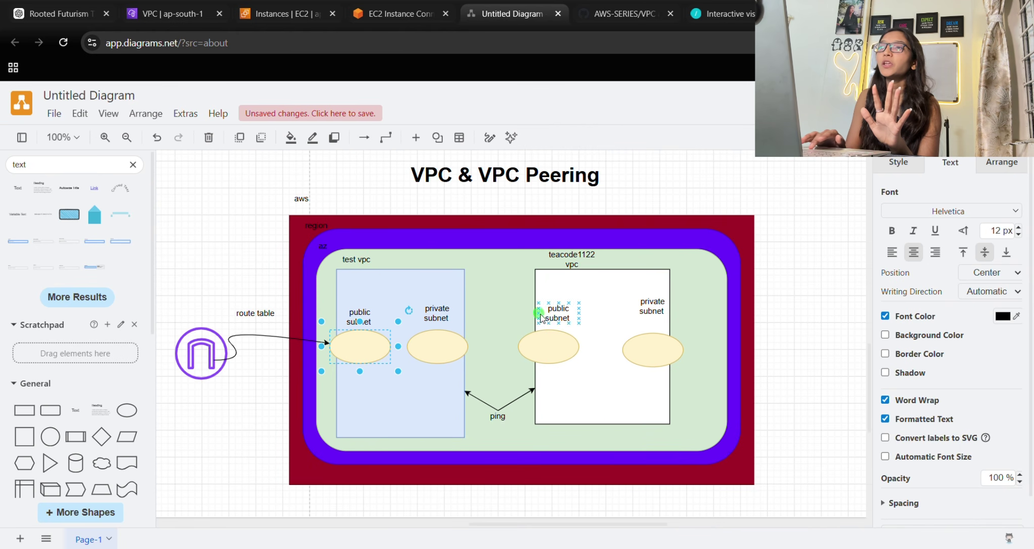
pyautogui.click(174, 6)
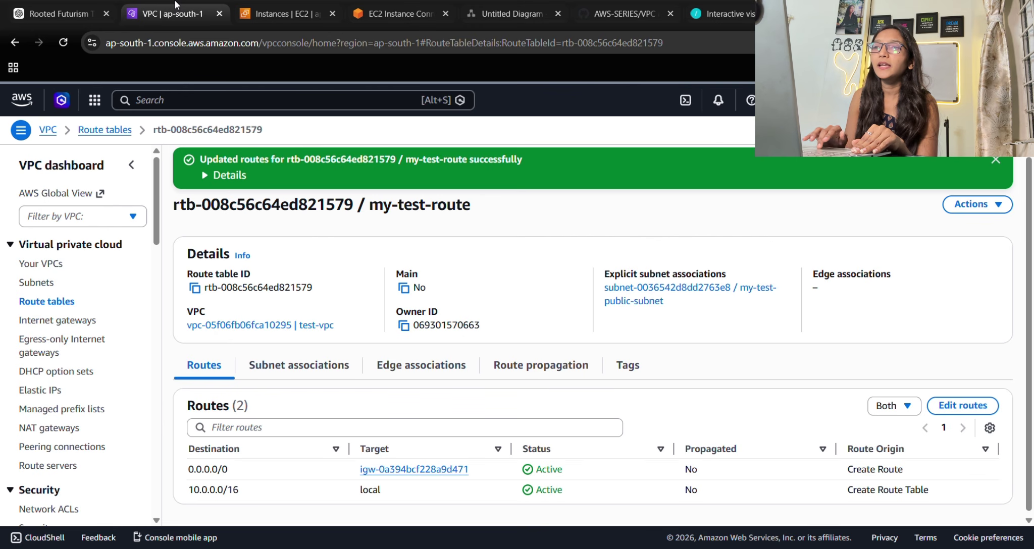
# Start a new VPC-only VPC and give it the name tag teacode1122.
pyautogui.click(48, 129)
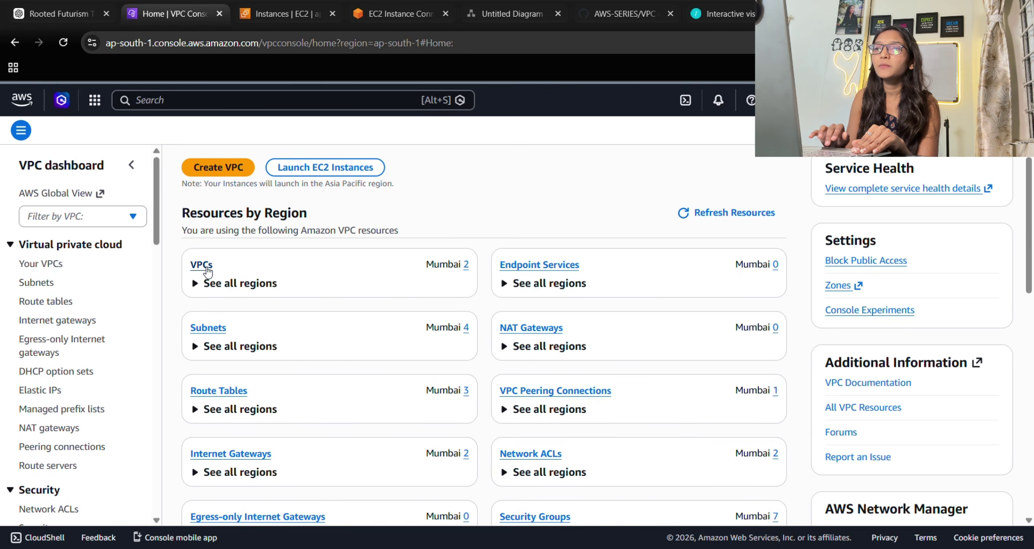
pyautogui.click(201, 266)
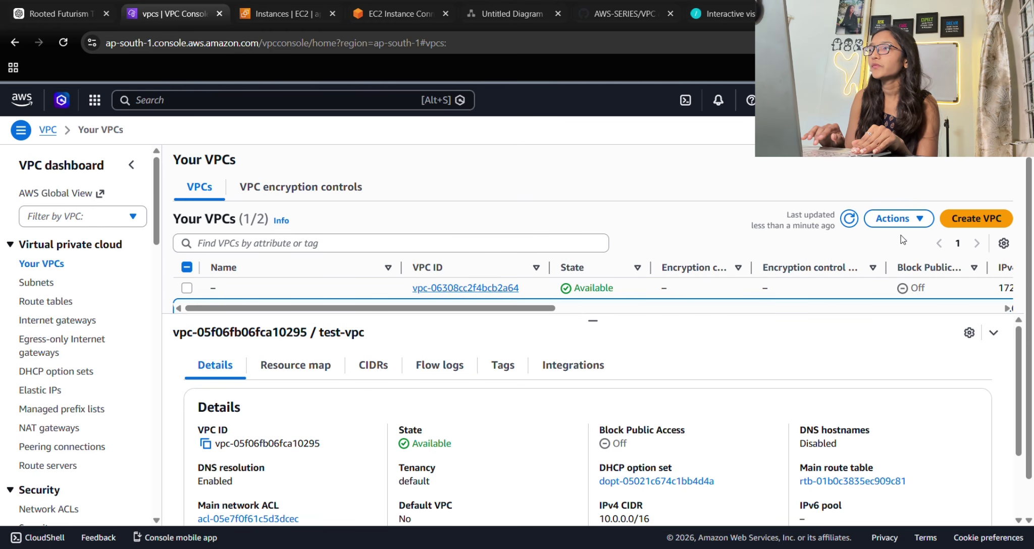
pyautogui.click(967, 221)
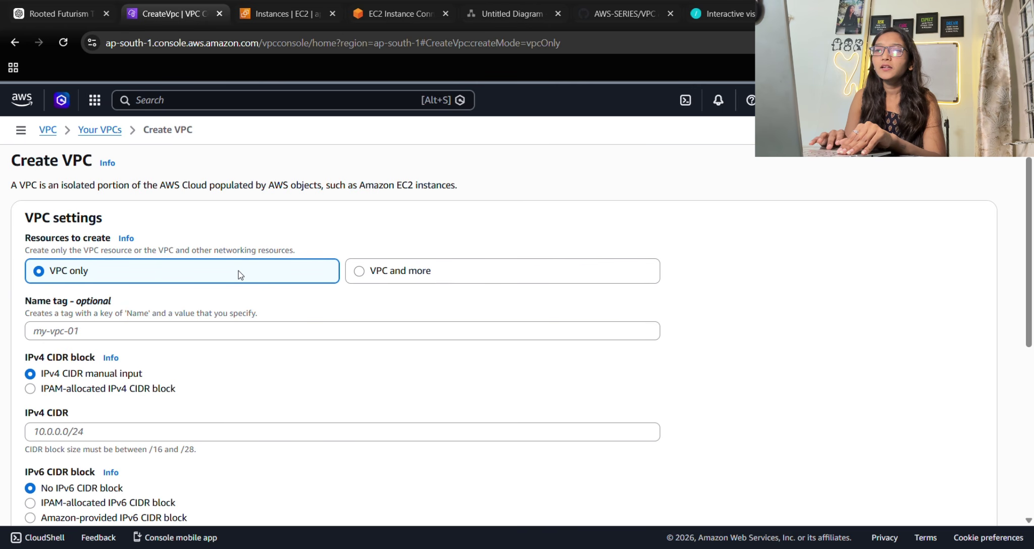
pyautogui.click(94, 339)
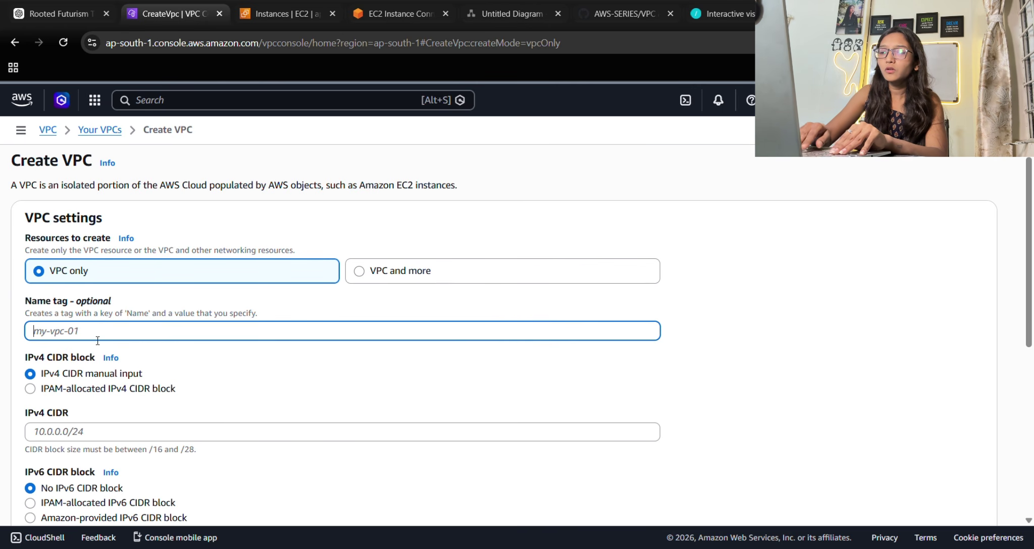
pyautogui.write('teacode')
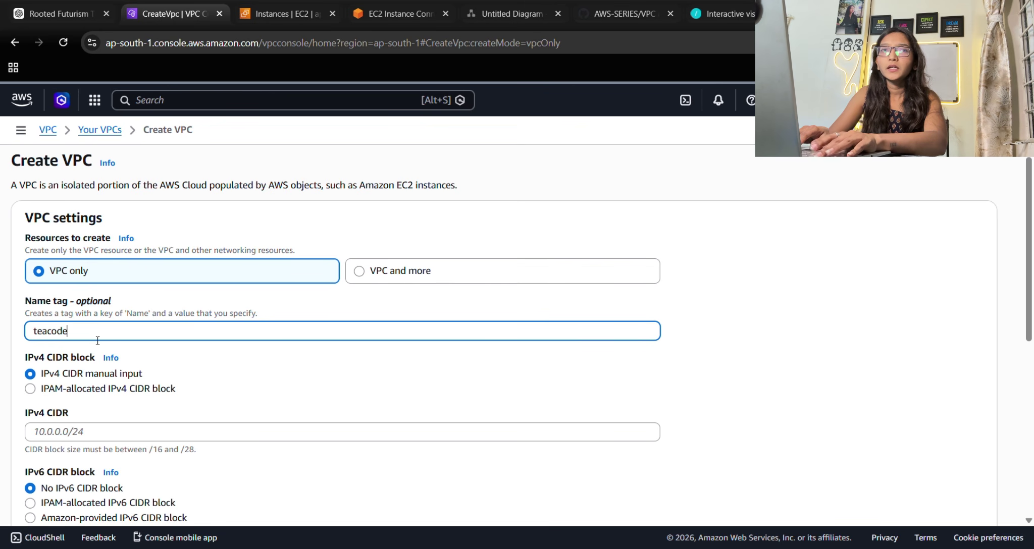
pyautogui.write('1133')
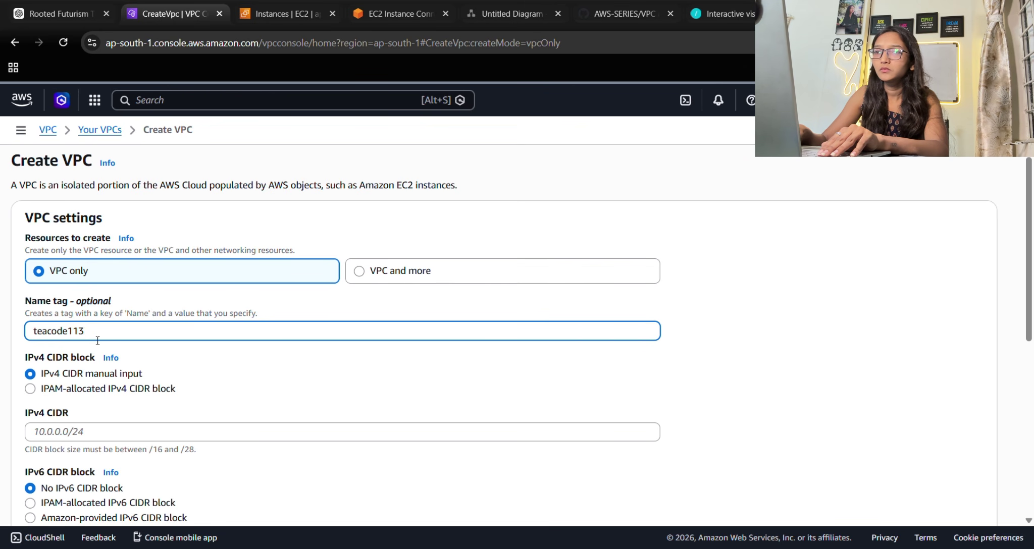
pyautogui.press('BackSpace')
pyautogui.write('22')
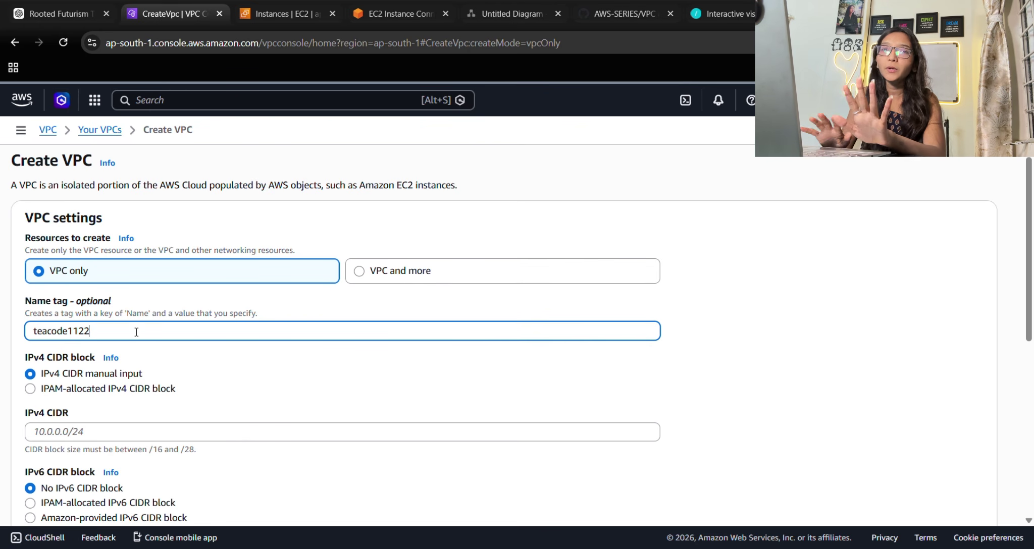
# Move to the IPv4 CIDR field and bring up the AWS-SERIES VPC guide on GitHub.
pyautogui.scroll(-1, 161, 331)
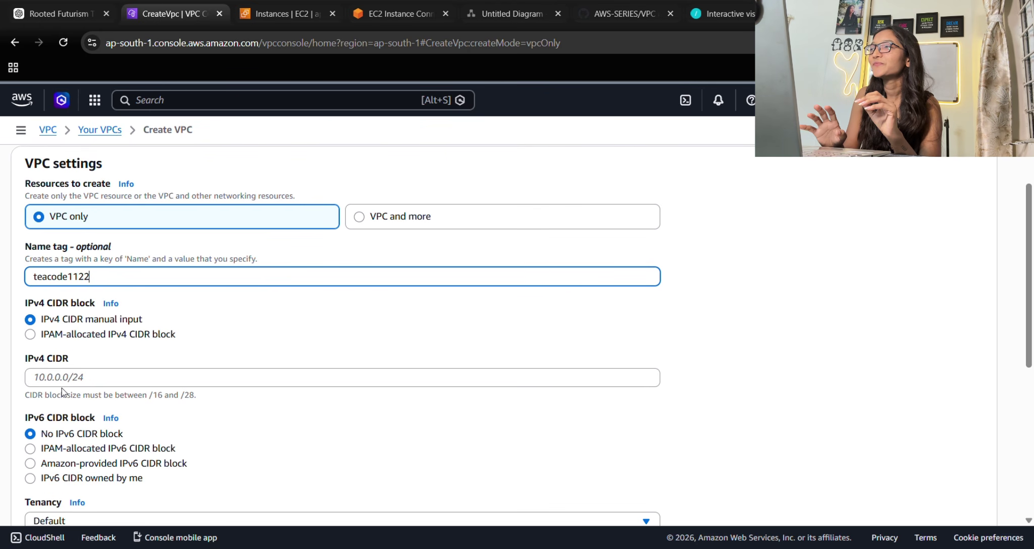
pyautogui.click(76, 377)
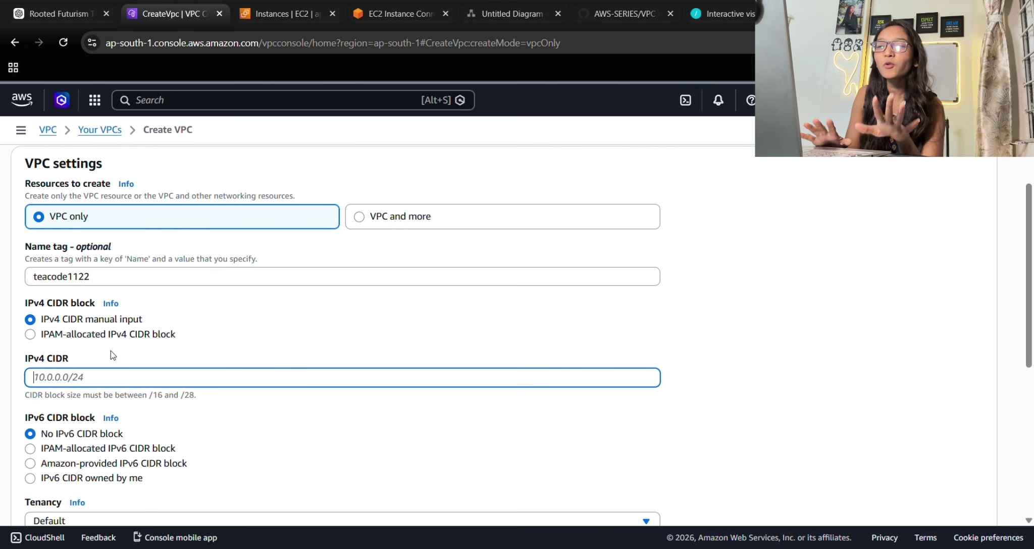
pyautogui.scroll(-1, 107, 370)
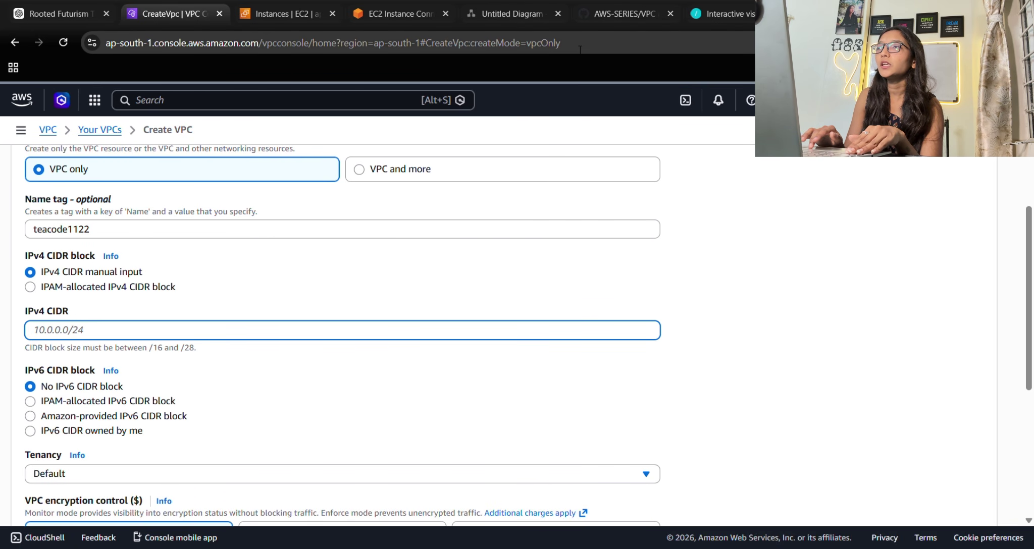
pyautogui.click(604, 15)
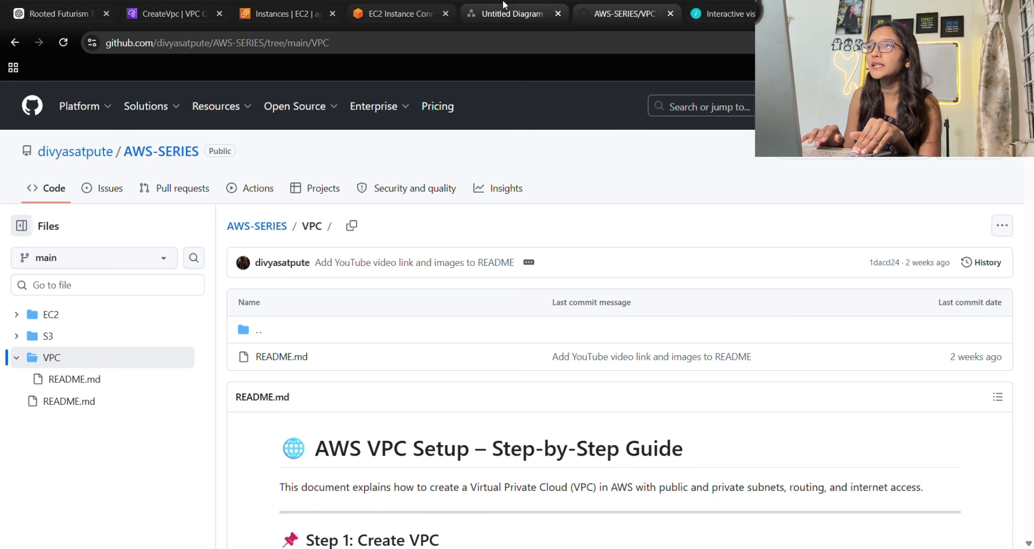
# Change the CIDR.xyz address to 192.168.0.0, keeping the /16 prefix.
pyautogui.click(751, 7)
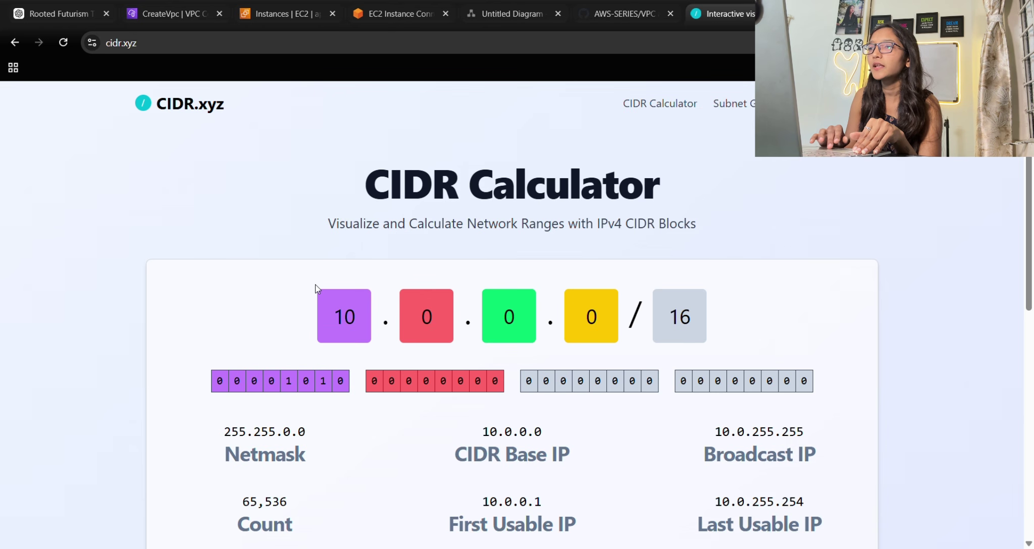
pyautogui.click(343, 322)
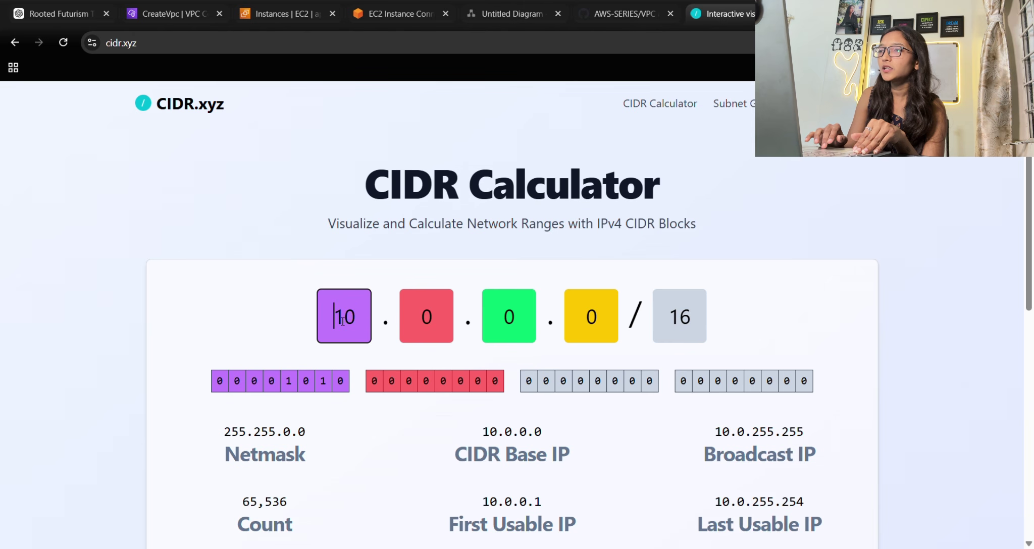
pyautogui.doubleClick(343, 321)
pyautogui.press('BackSpace')
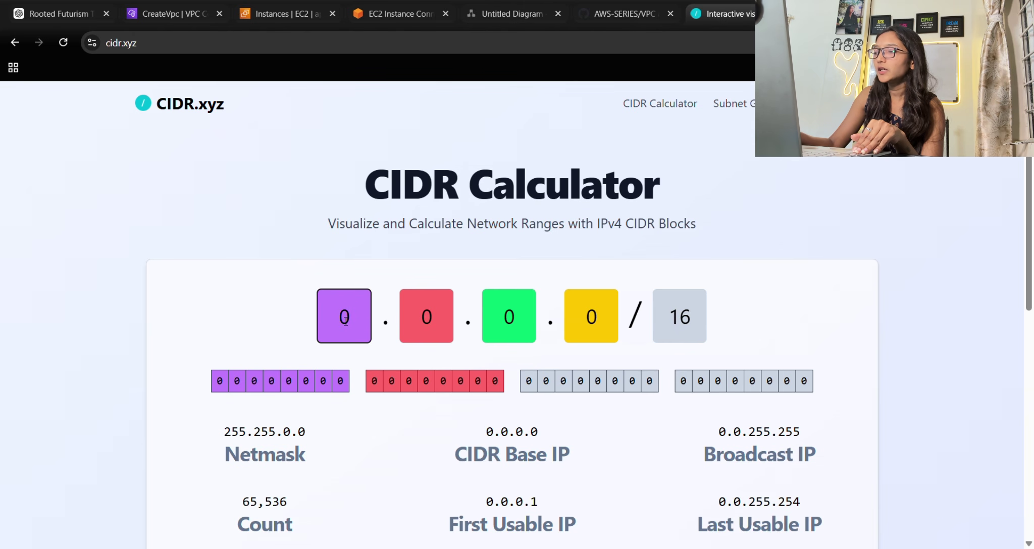
pyautogui.write('192')
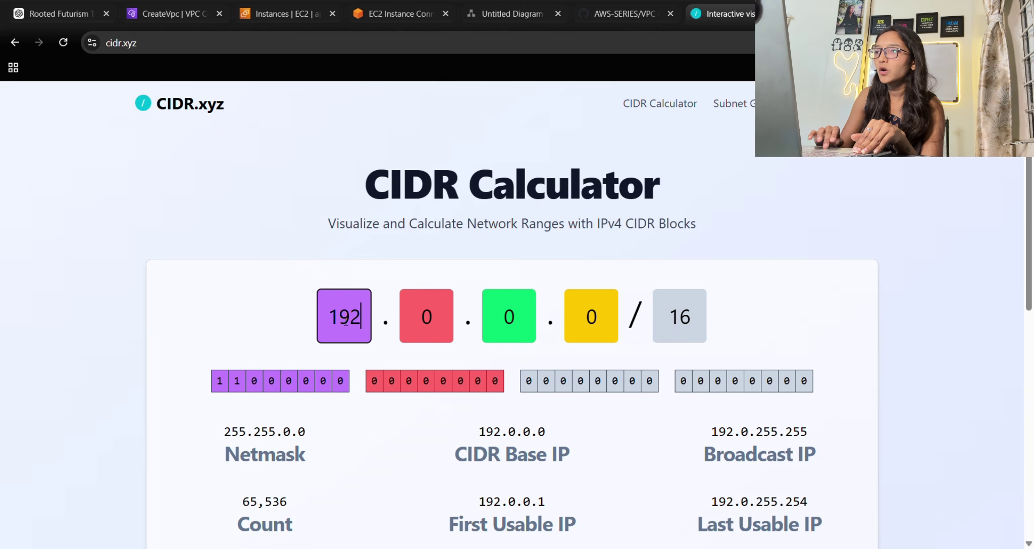
pyautogui.click(418, 320)
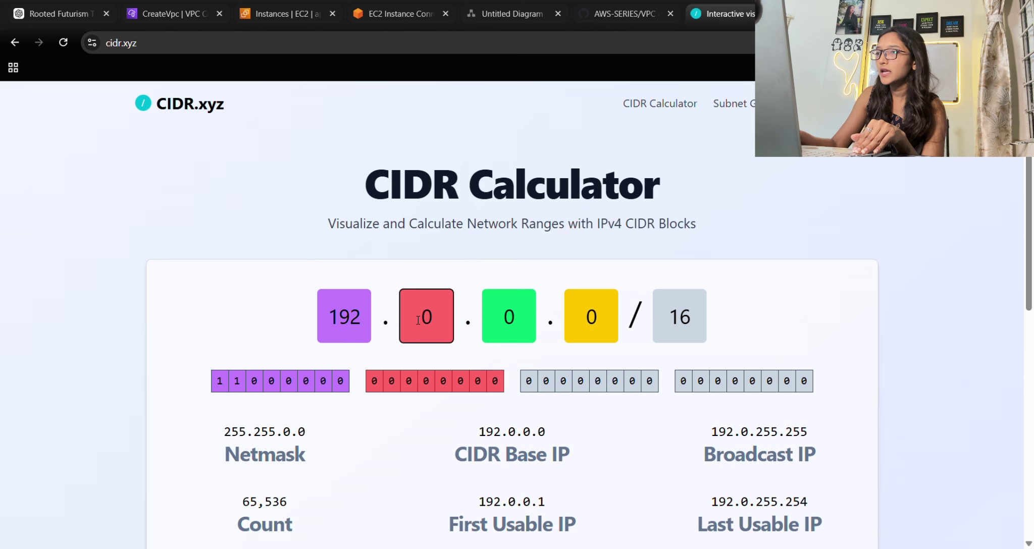
pyautogui.write('16')
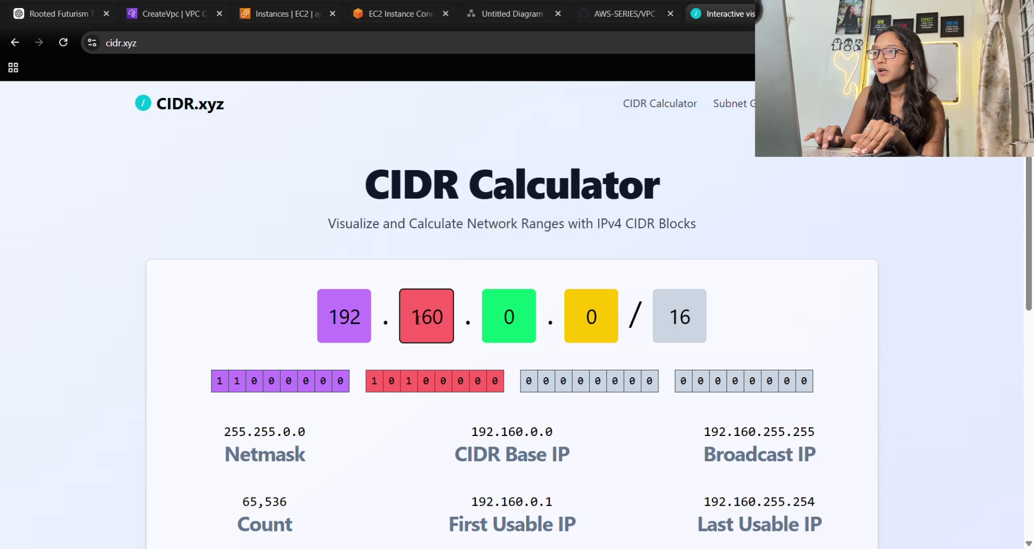
pyautogui.press('BackSpace')
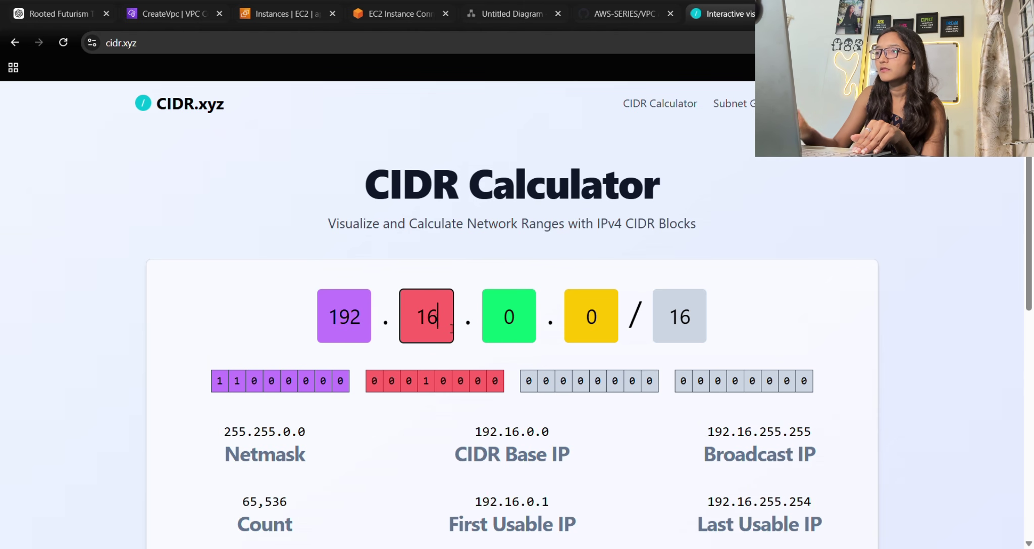
pyautogui.write('8')
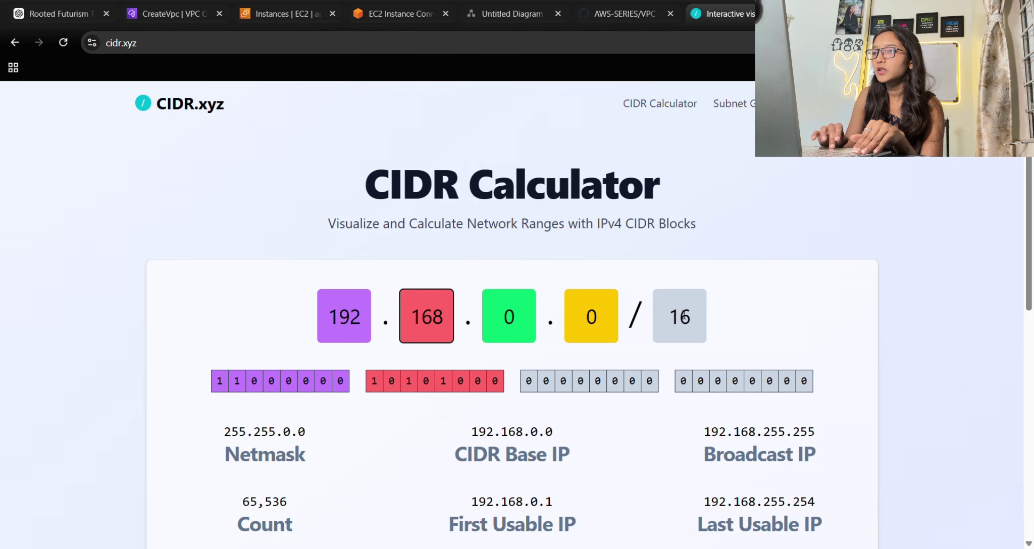
pyautogui.scroll(-1, 287, 535)
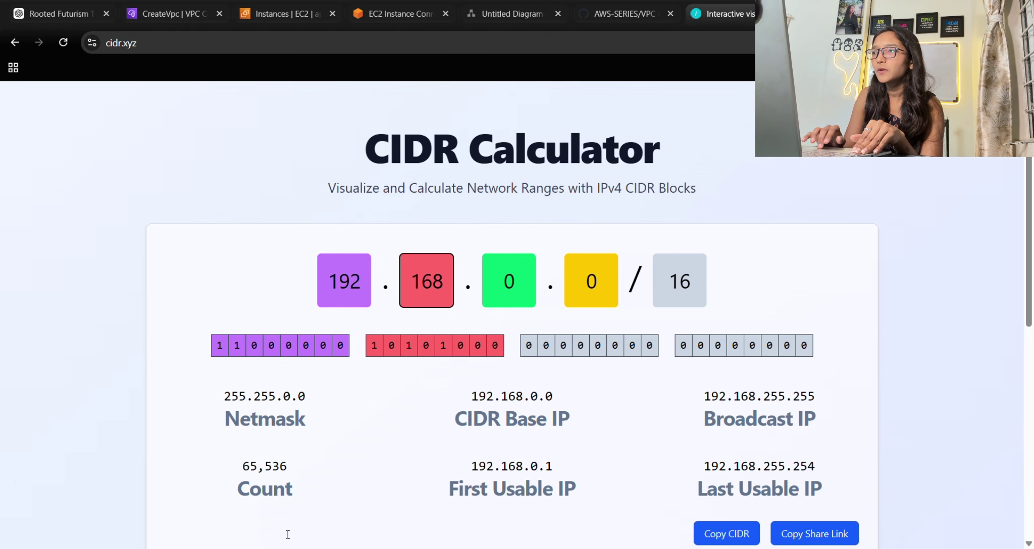
pyautogui.click(682, 283)
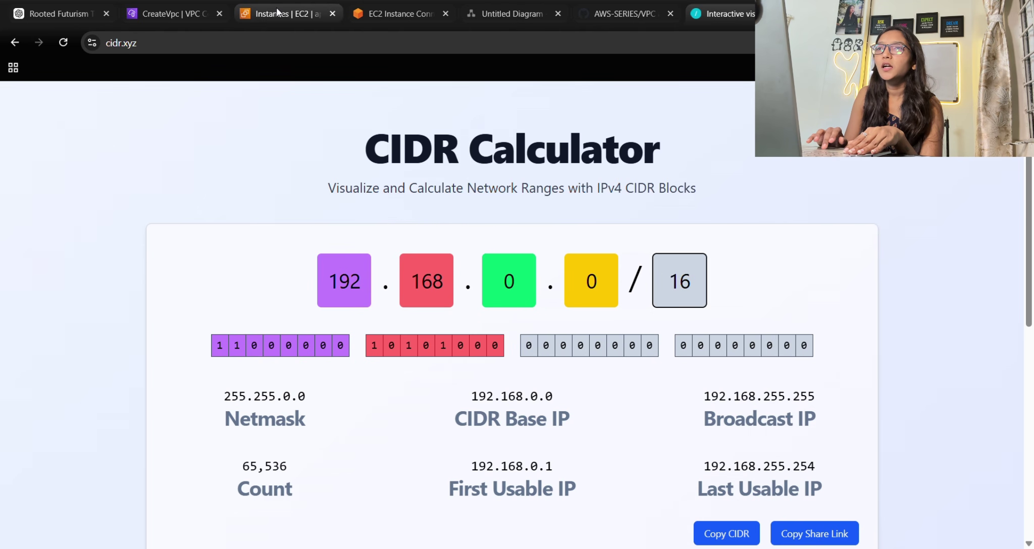
# Enter IPv4 CIDR 192.168.0.0/16 and create the teacode1122 VPC.
pyautogui.click(167, 14)
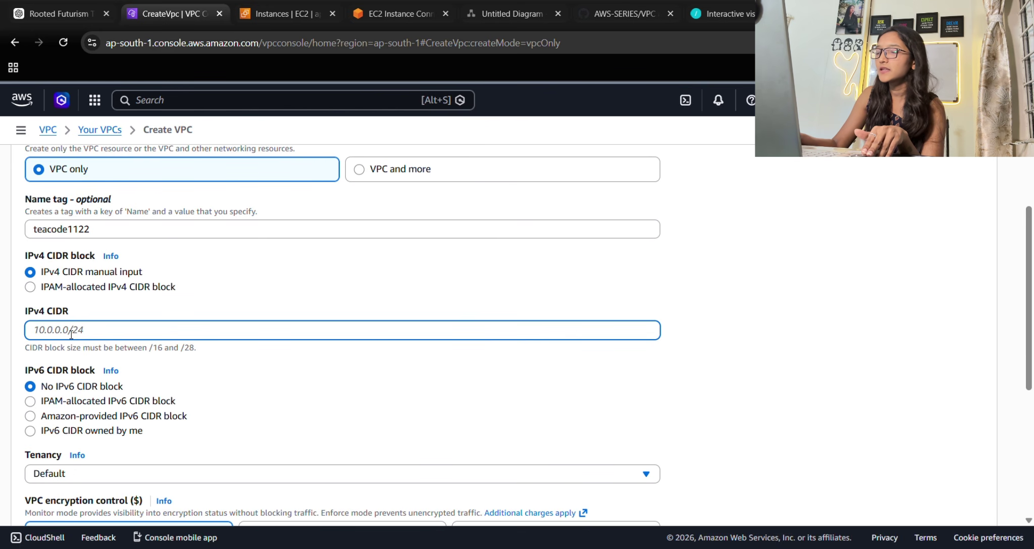
pyautogui.write('192.168.0.0')
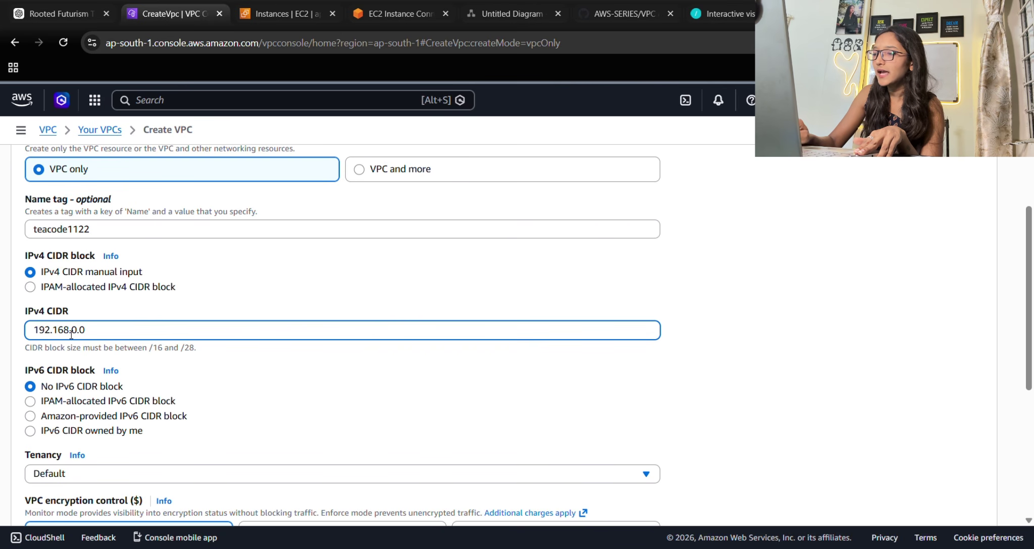
pyautogui.write('16')
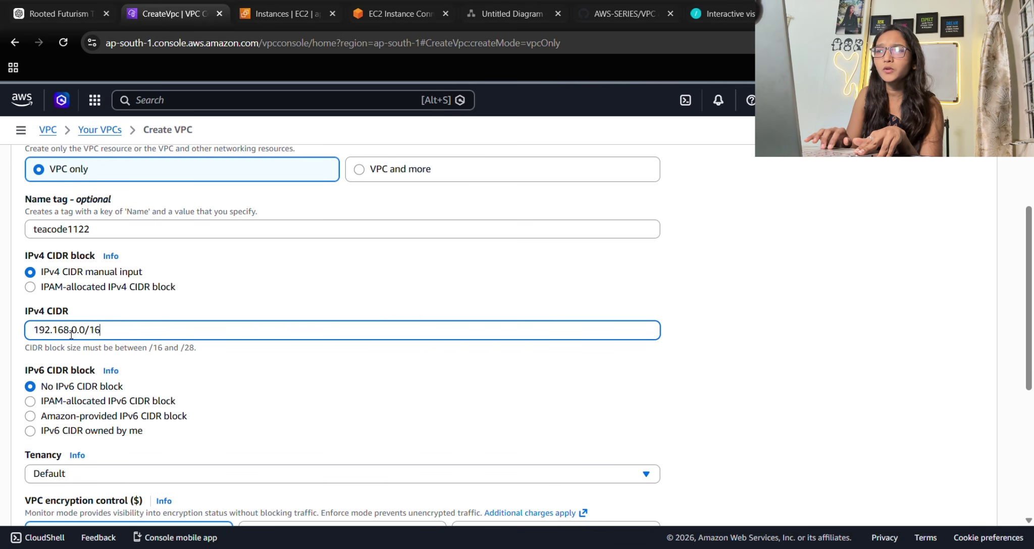
pyautogui.scroll(-4, 71, 334)
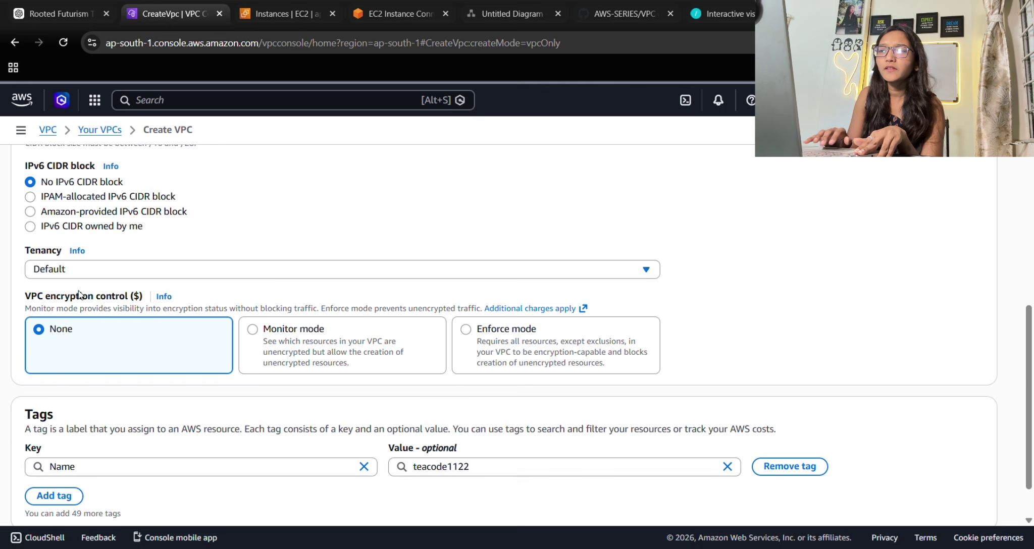
pyautogui.scroll(-1, 98, 348)
pyautogui.click(950, 494)
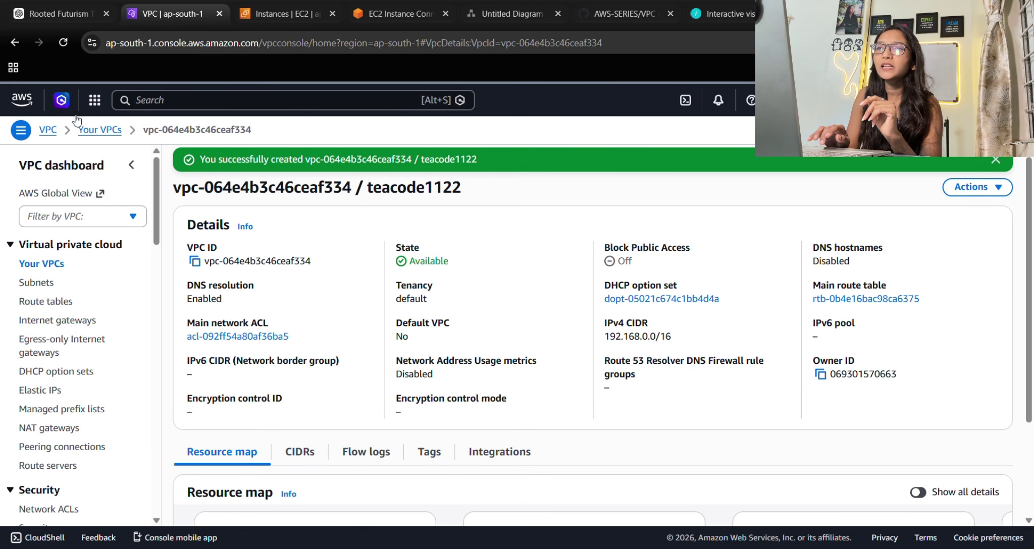
# Review the Your VPCs list, then go back to the VPC dashboard overview.
pyautogui.click(110, 129)
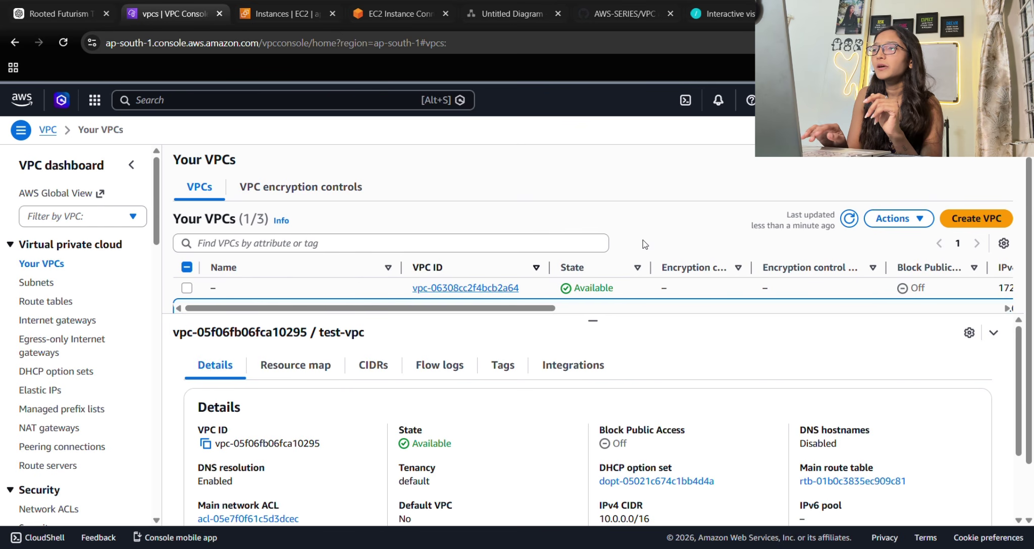
pyautogui.scroll(-2, 496, 381)
pyautogui.scroll(2, 497, 381)
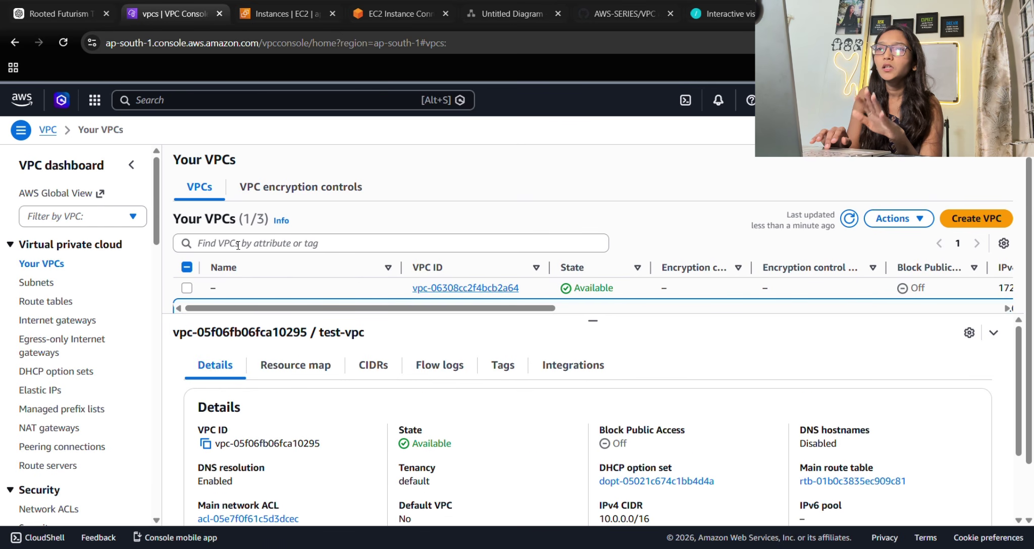
pyautogui.click(48, 129)
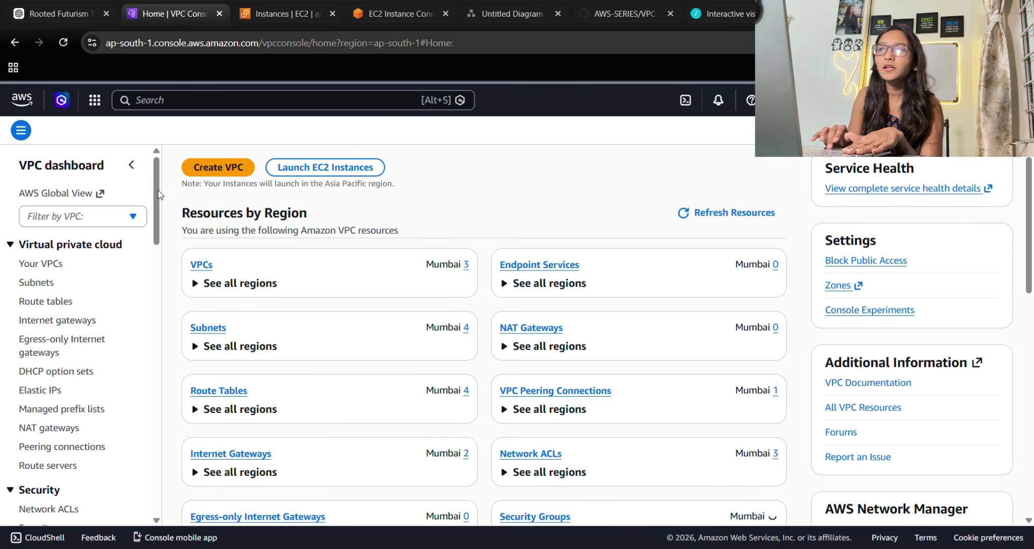
# Start a new subnet in the teacode1122 VPC and name it my-teacode-subnet.
pyautogui.click(35, 283)
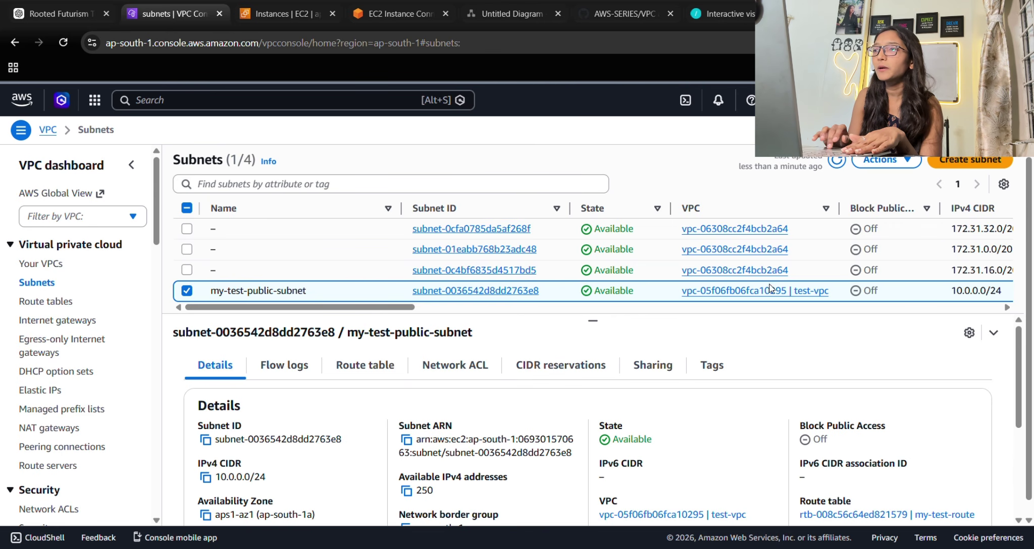
pyautogui.click(977, 163)
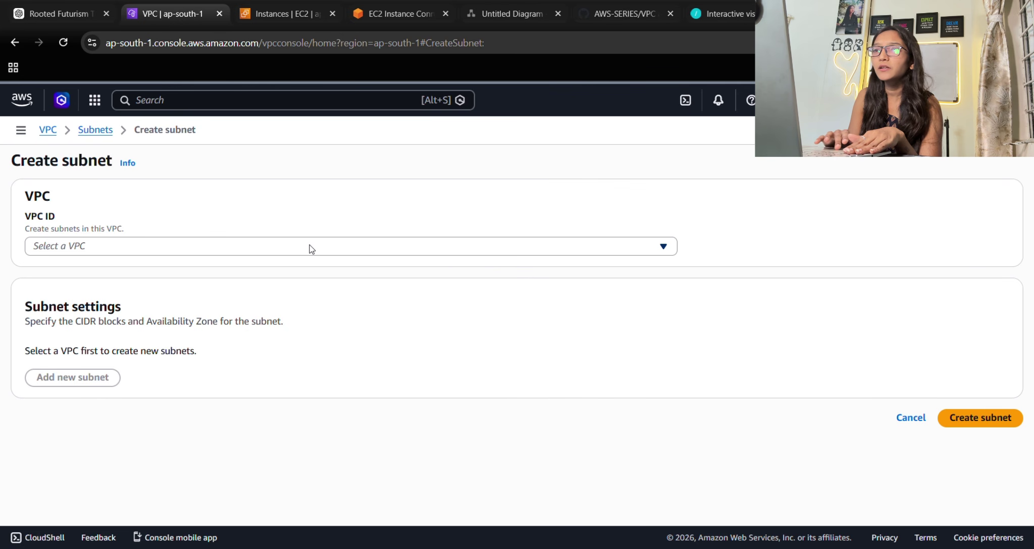
pyautogui.click(136, 252)
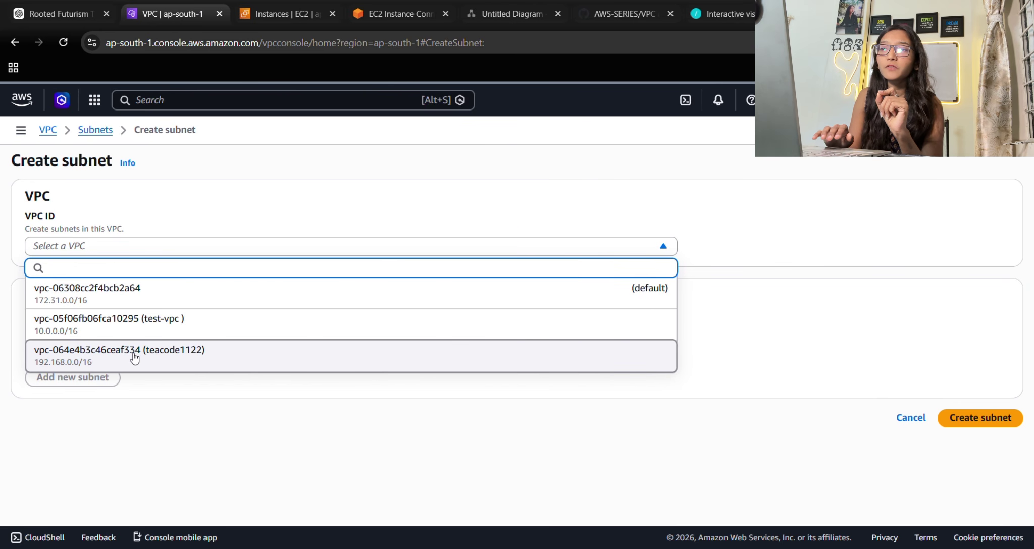
pyautogui.click(131, 356)
pyautogui.scroll(-3, 130, 356)
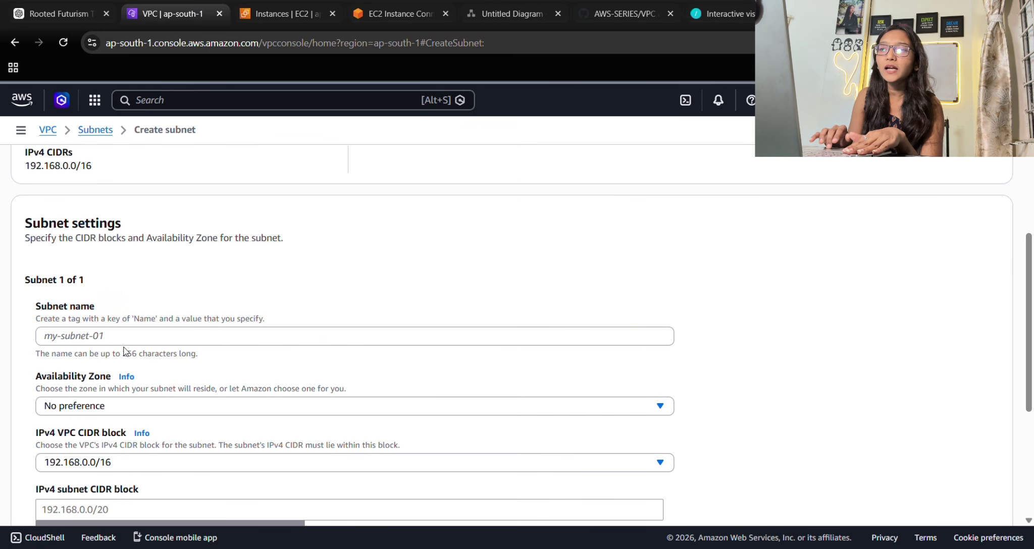
pyautogui.click(127, 338)
pyautogui.write('my')
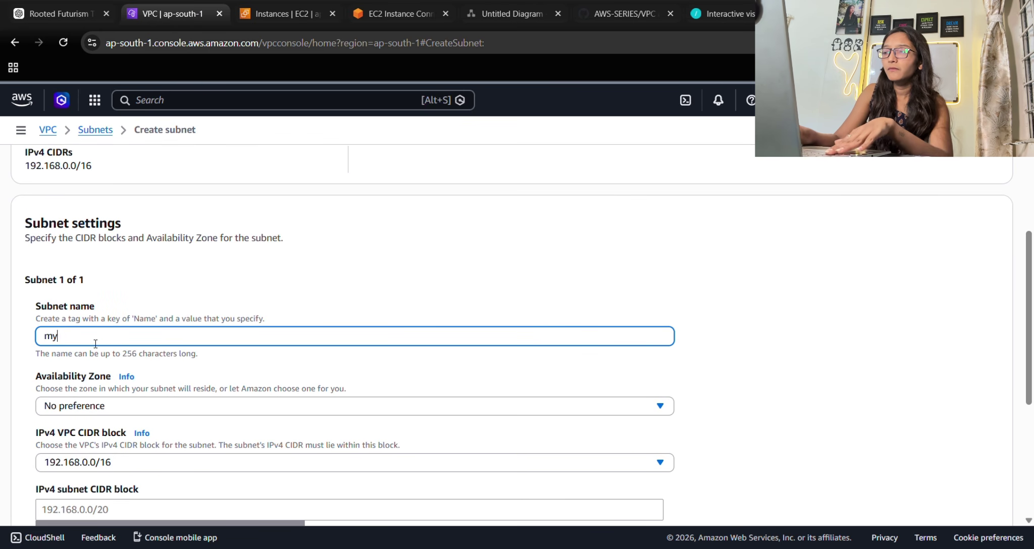
pyautogui.write('-teacode')
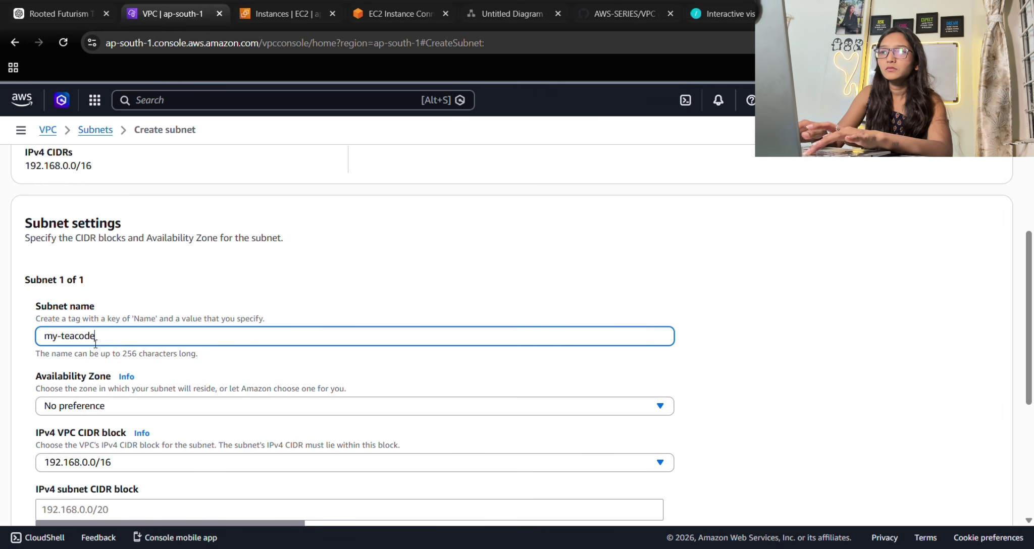
pyautogui.write('-')
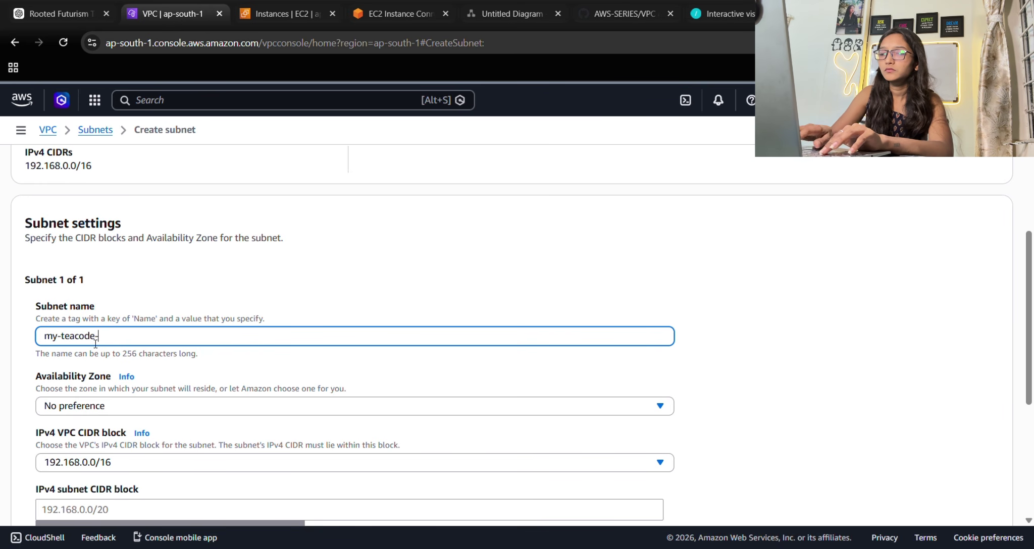
pyautogui.write('su')
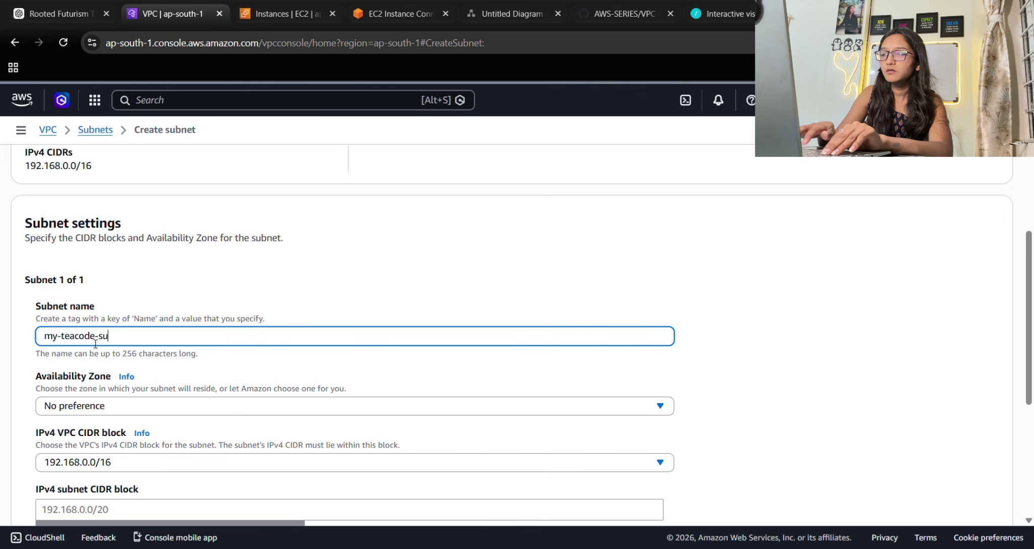
pyautogui.write('b')
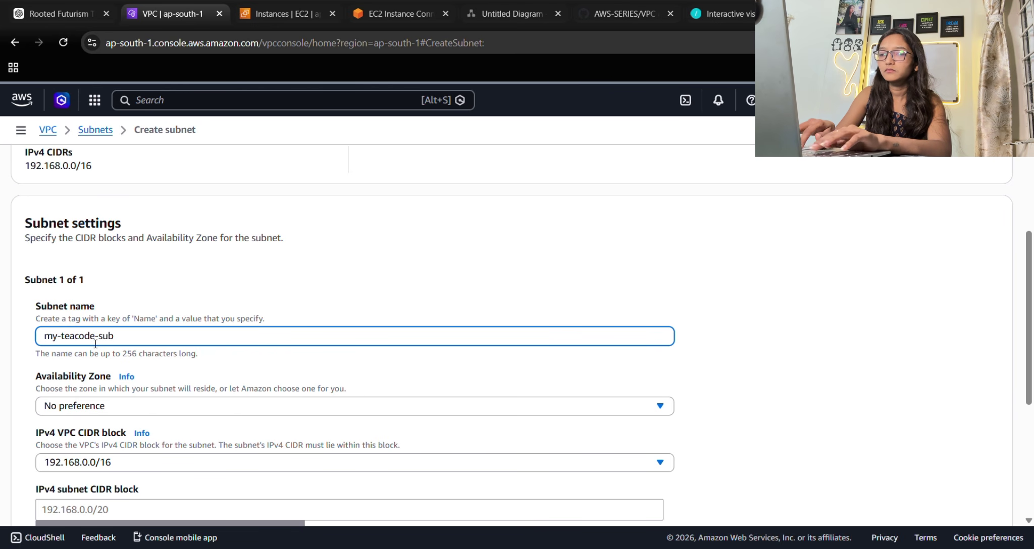
pyautogui.write('net')
# Place the subnet in availability zone ap-south-1b under the 192.168.0.0/16 VPC block.
pyautogui.scroll(-2, 133, 392)
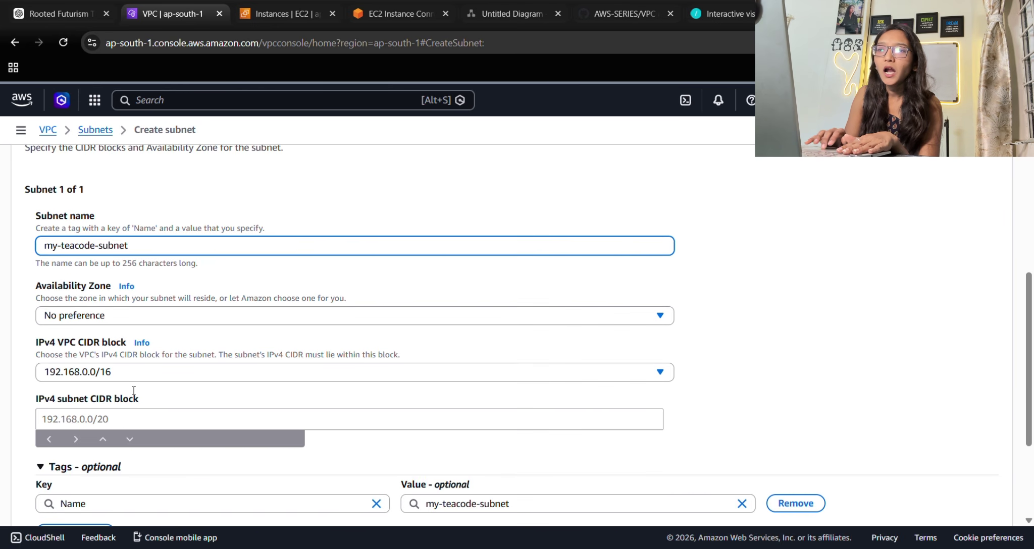
pyautogui.click(80, 319)
pyautogui.click(178, 394)
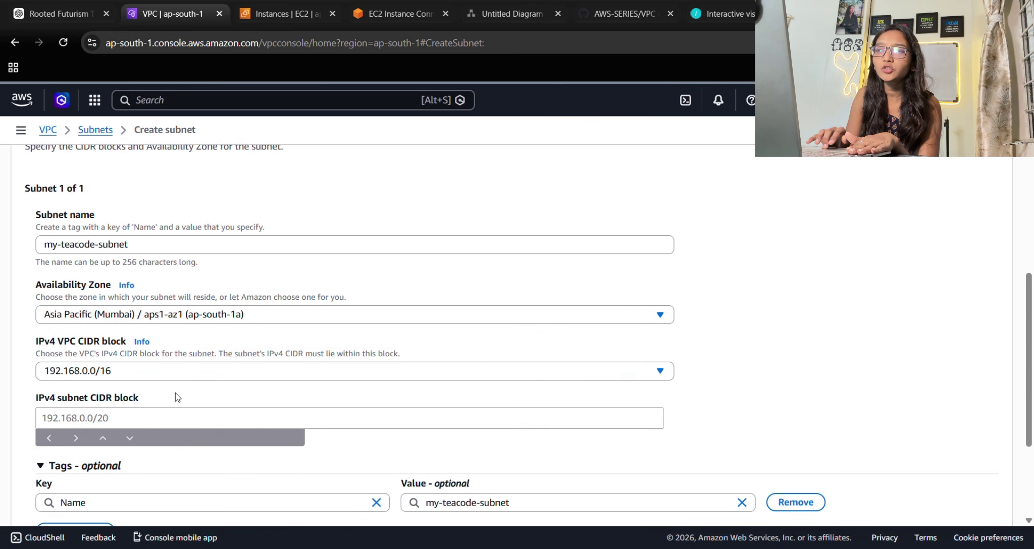
pyautogui.click(168, 321)
pyautogui.click(197, 407)
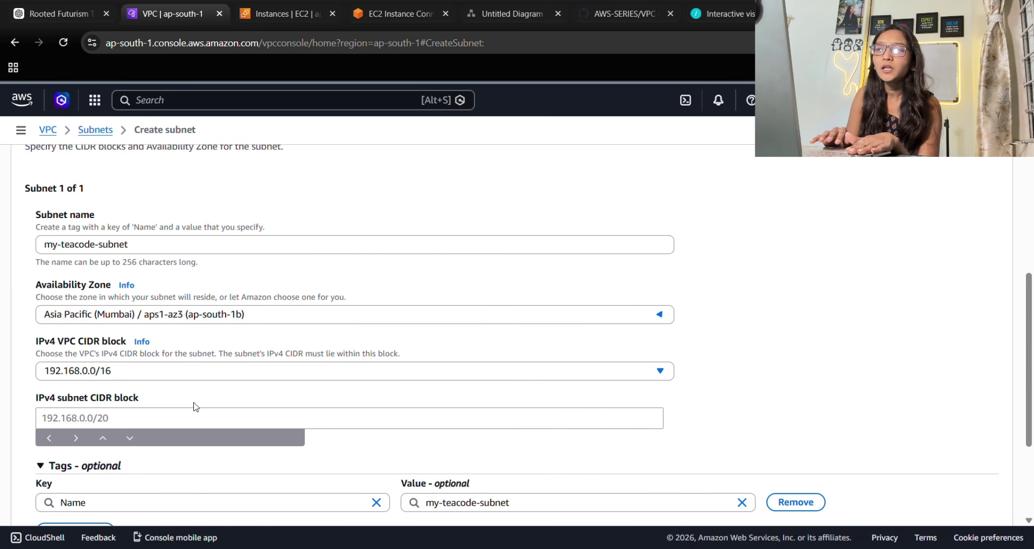
pyautogui.scroll(-1, 193, 402)
pyautogui.click(102, 314)
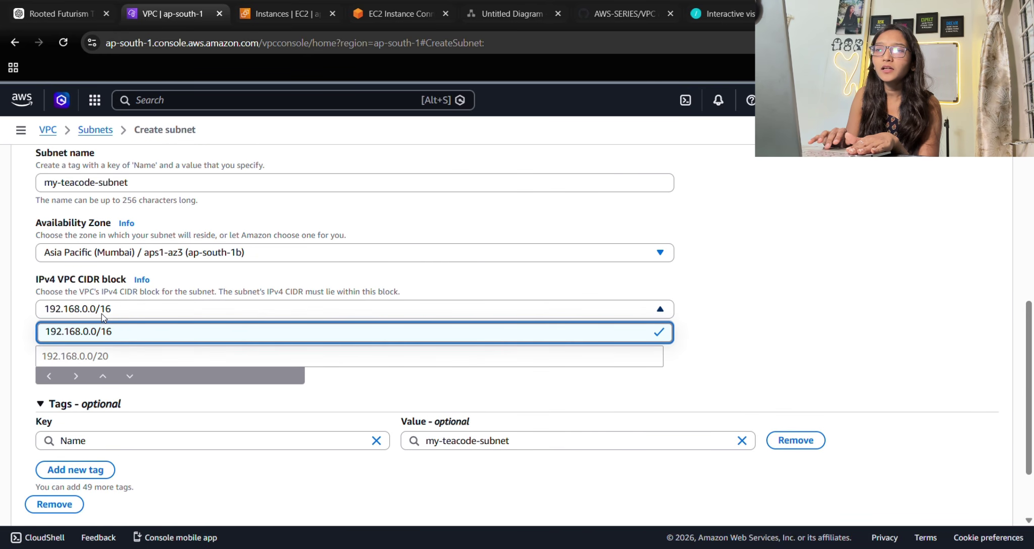
pyautogui.click(102, 314)
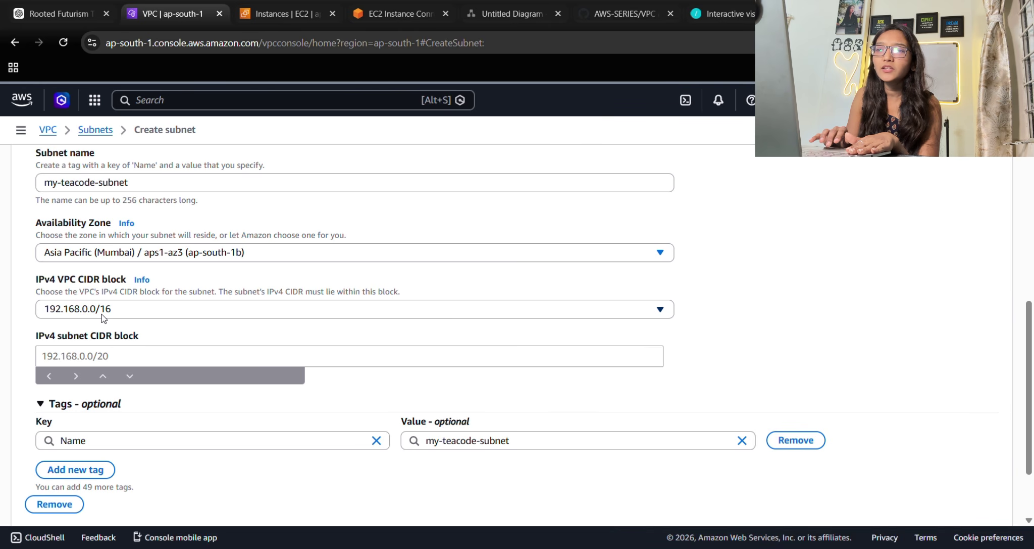
# Give the subnet CIDR block 192.168.0.0/24, with 256 addresses, and create it.
pyautogui.click(86, 365)
pyautogui.write('192.168.')
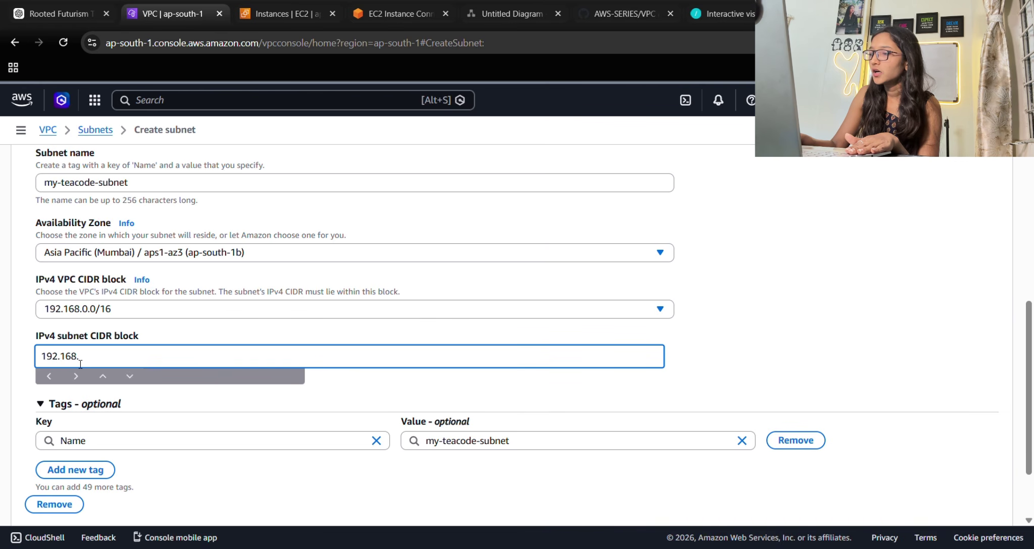
pyautogui.write('0.')
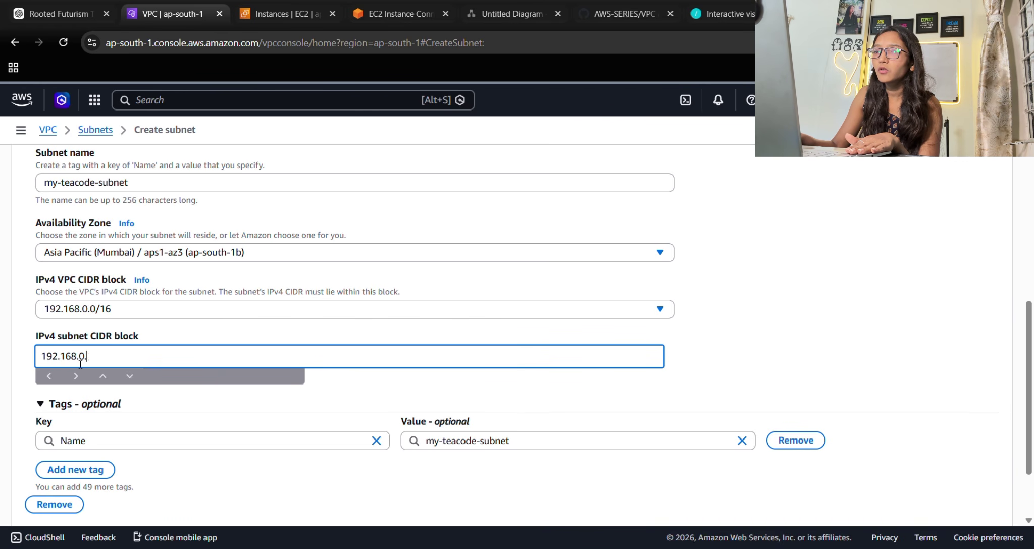
pyautogui.write('0')
pyautogui.write('/24')
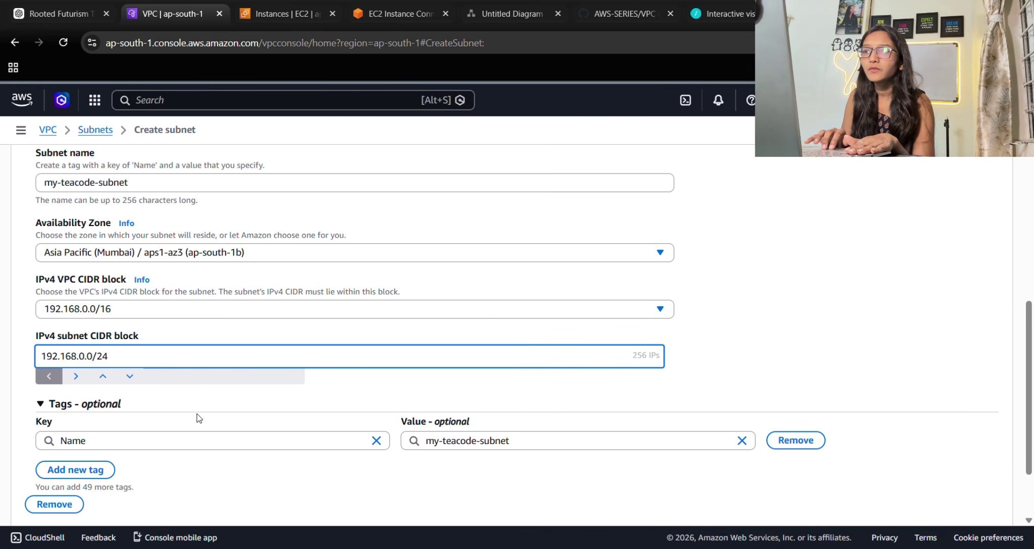
pyautogui.scroll(-1, 202, 413)
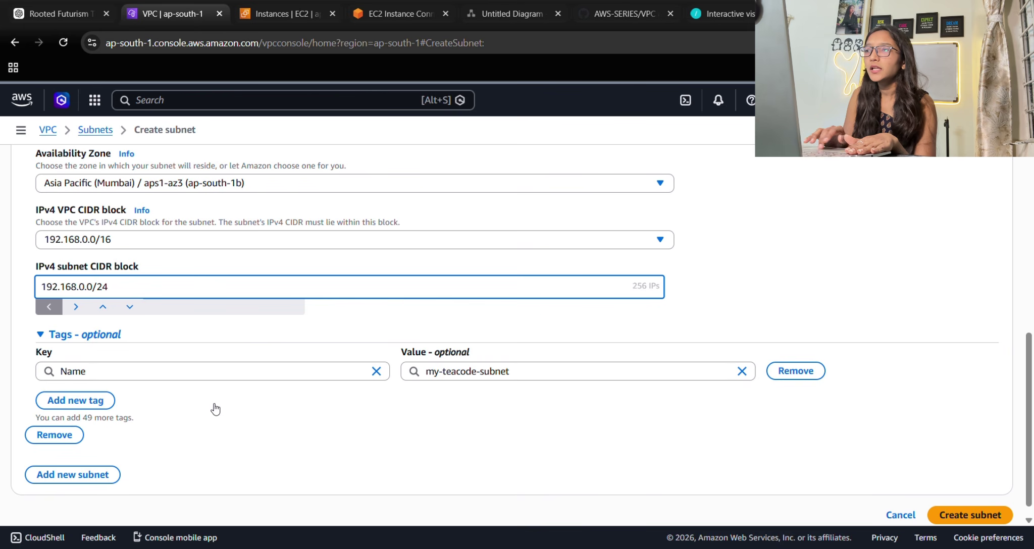
pyautogui.doubleClick(639, 286)
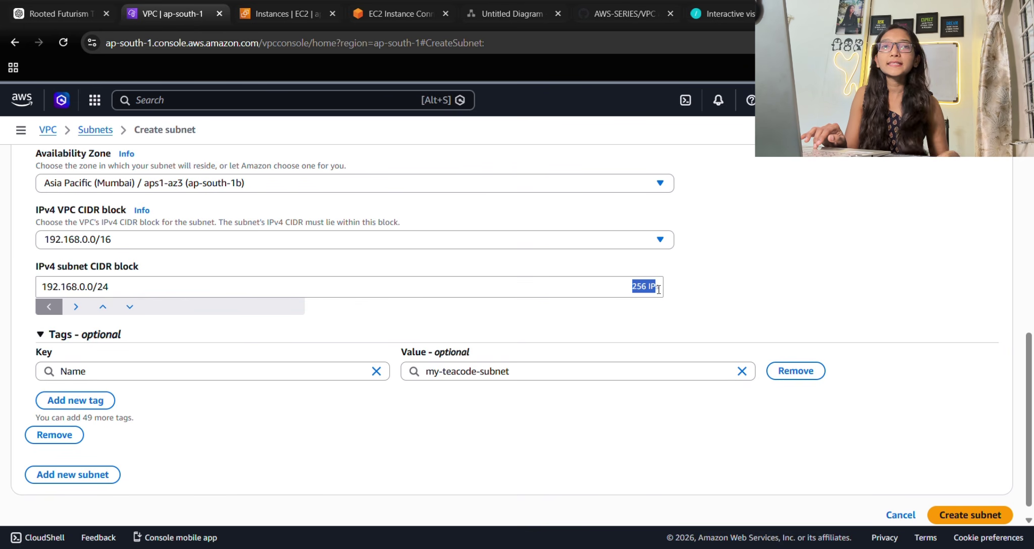
pyautogui.scroll(-1, 669, 296)
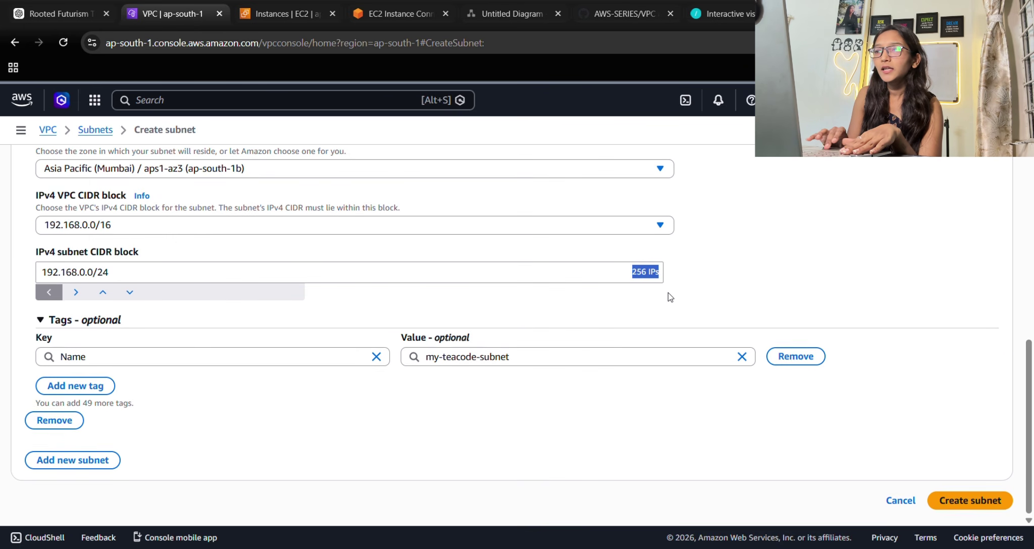
pyautogui.click(825, 278)
pyautogui.click(974, 499)
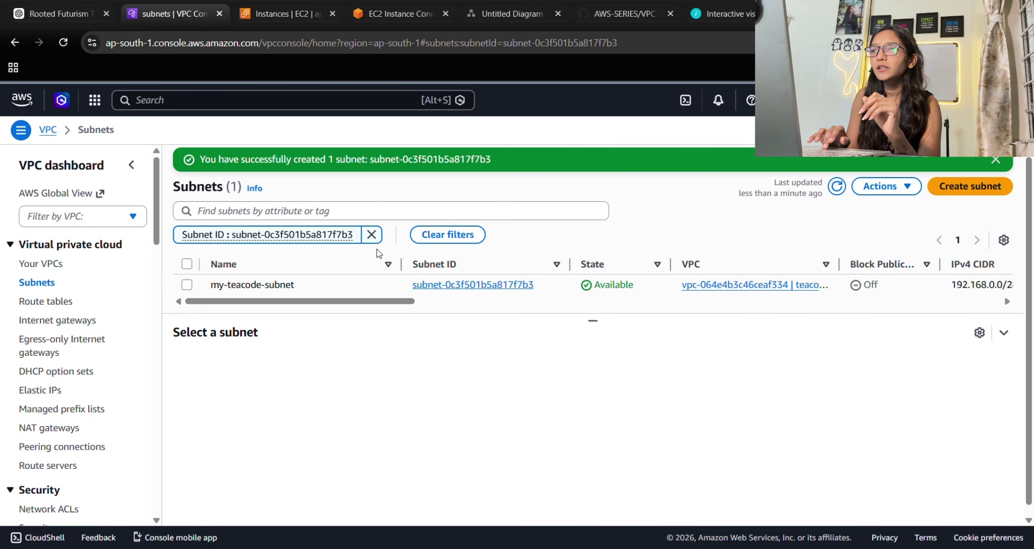
# Clear the subnet filter, dismiss the success message, and return to the EC2 instances list.
pyautogui.click(372, 235)
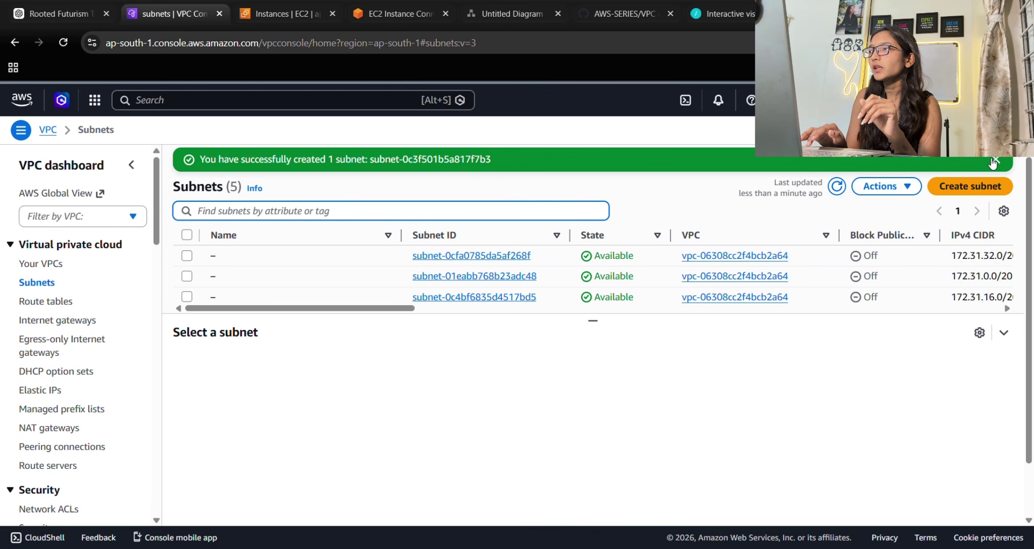
pyautogui.click(993, 160)
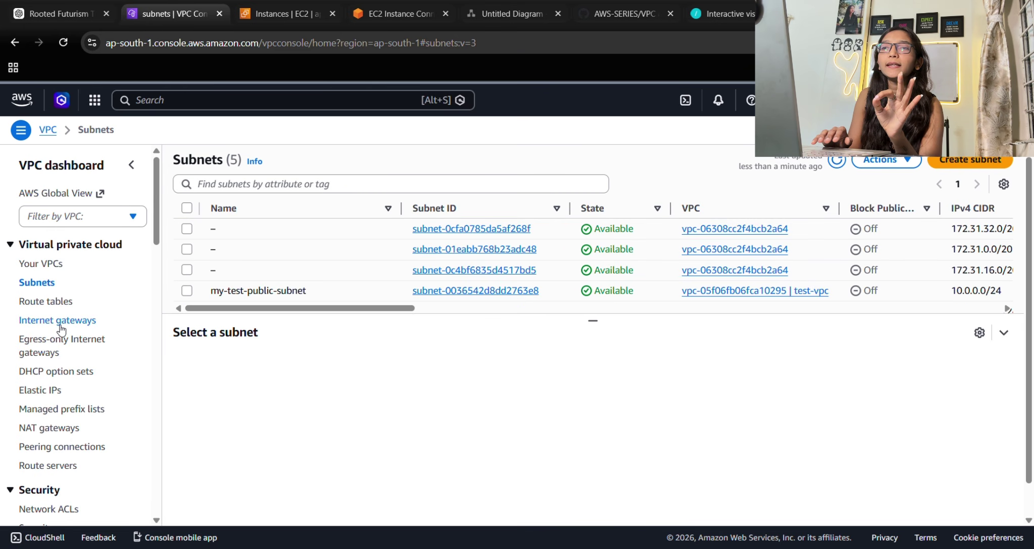
pyautogui.click(393, 13)
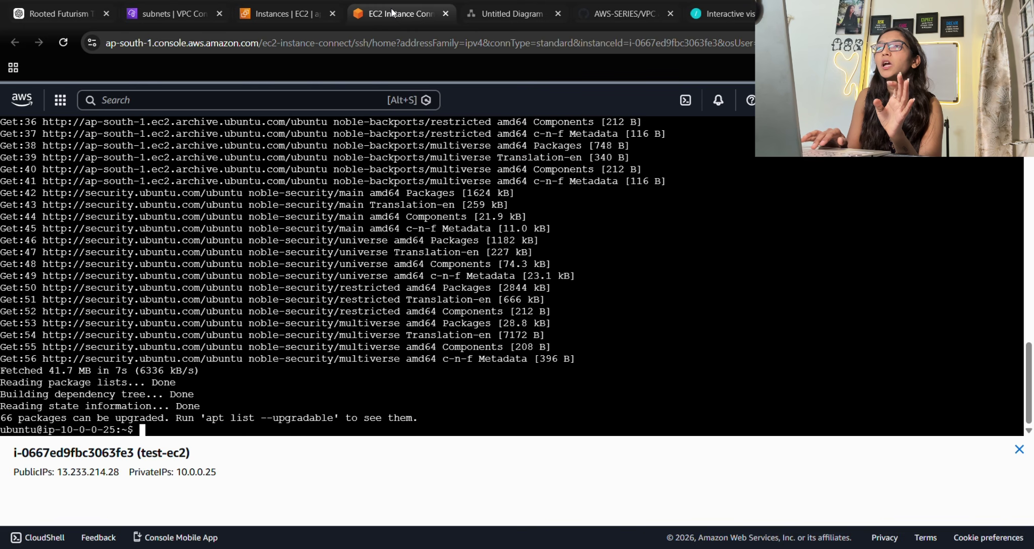
pyautogui.click(307, 3)
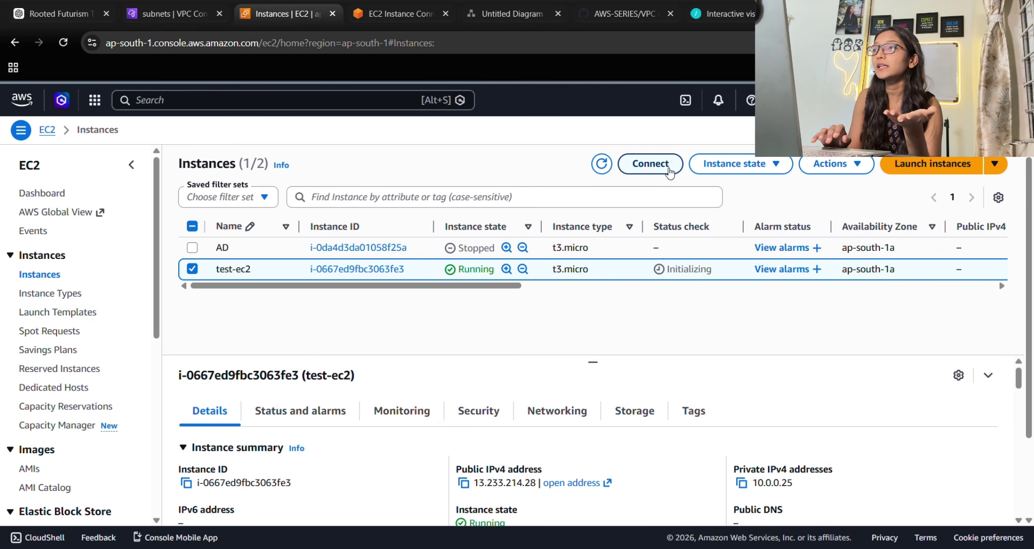
# Begin launching a new instance named teacode1122-ec2 using the Ubuntu image.
pyautogui.click(947, 175)
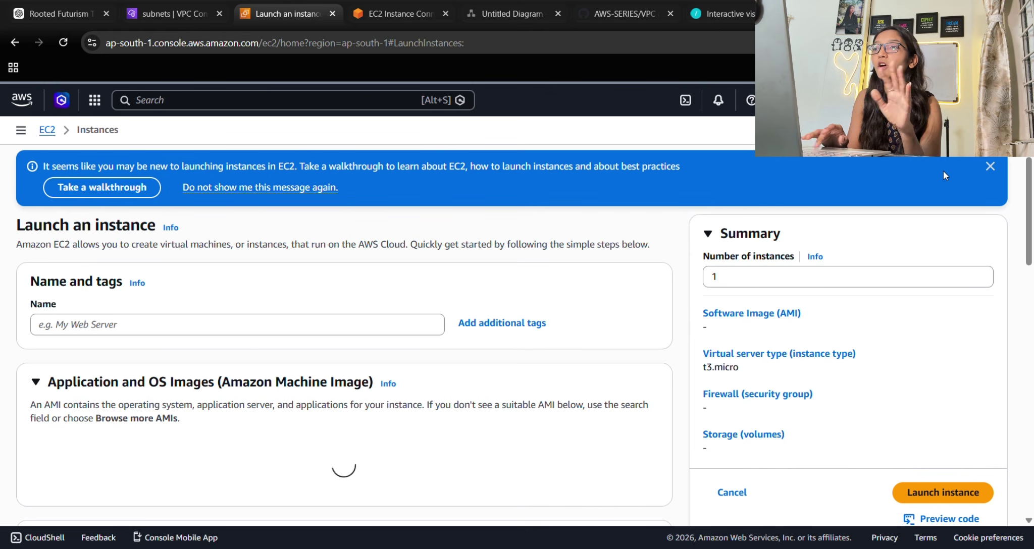
pyautogui.click(143, 327)
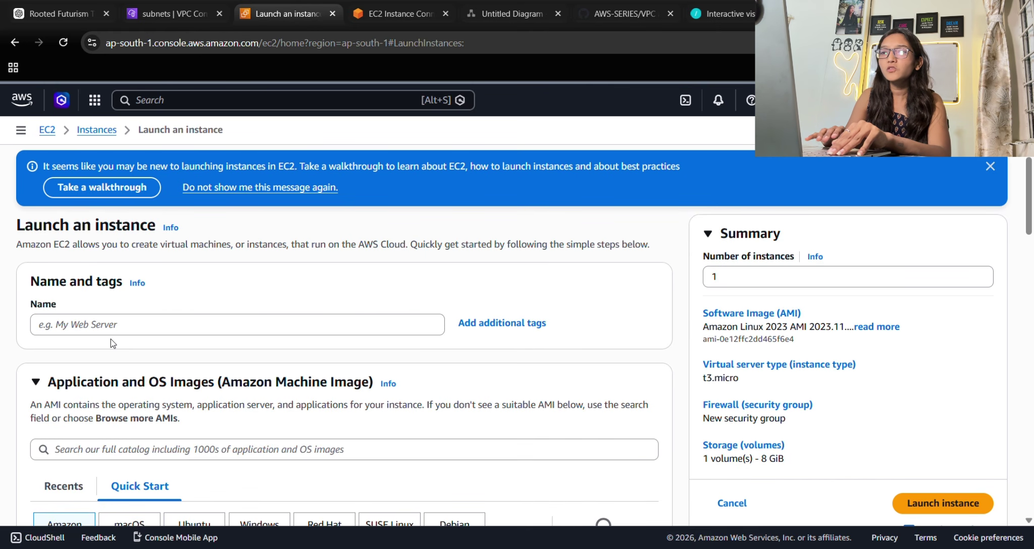
pyautogui.write('ta')
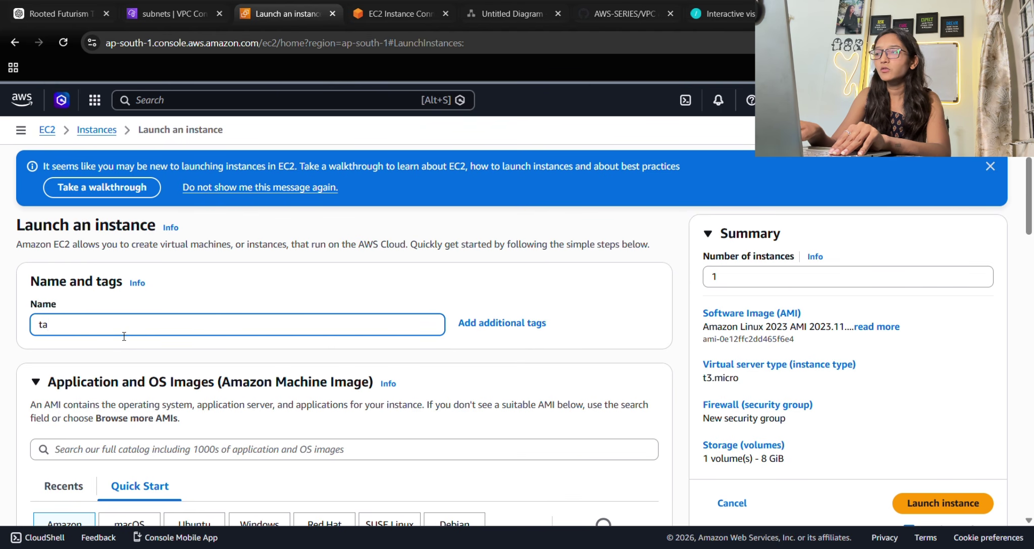
pyautogui.press('BackSpace')
pyautogui.write('eac')
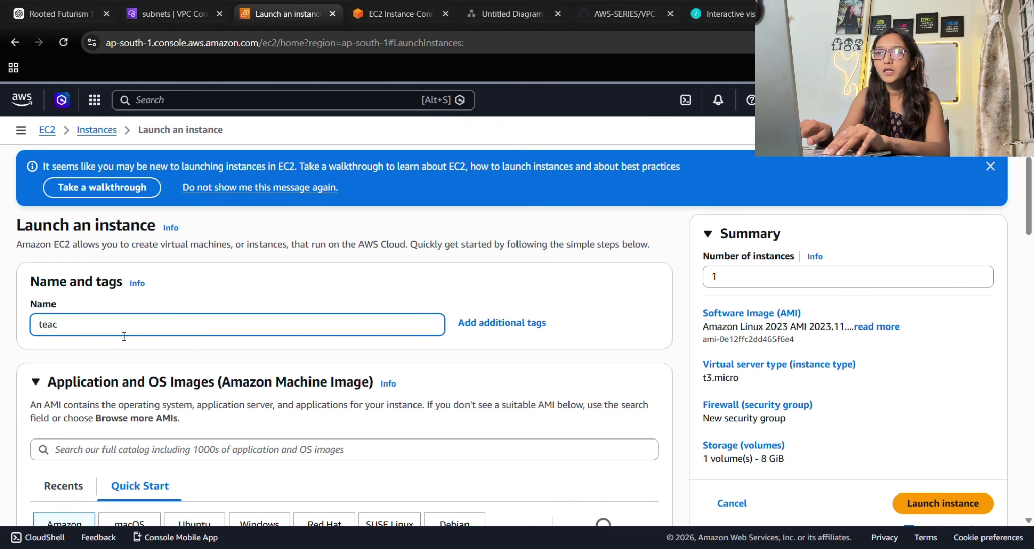
pyautogui.write('ode1122')
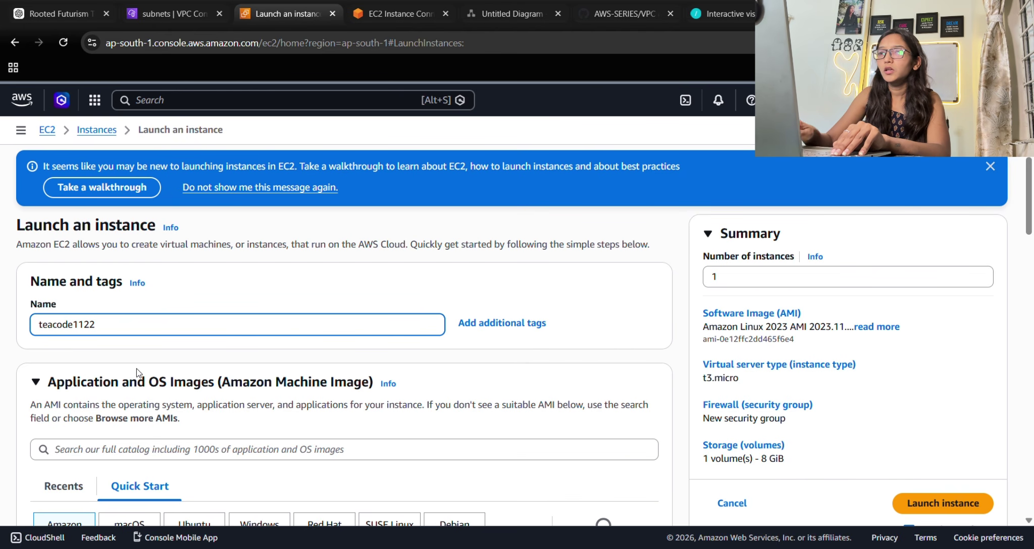
pyautogui.write('-ec2')
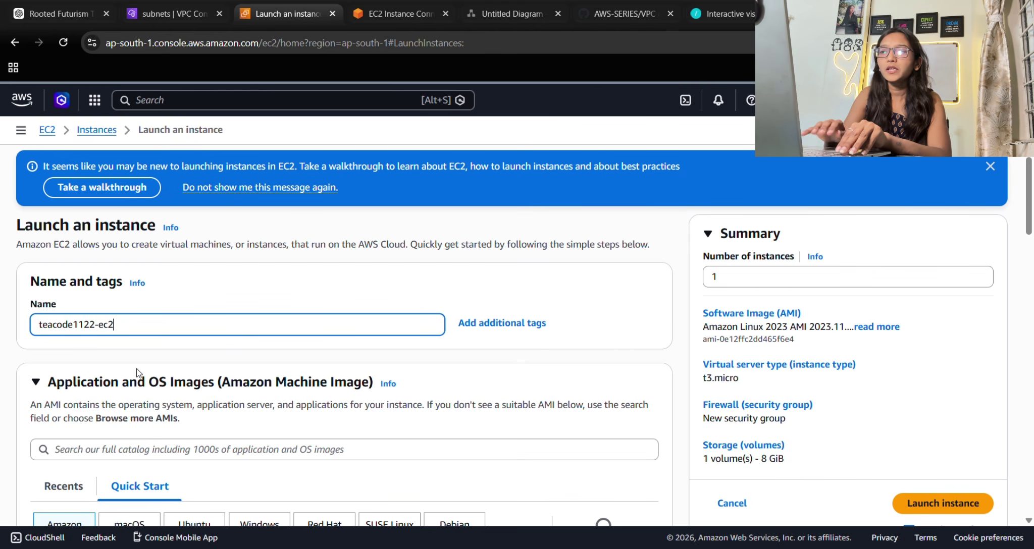
pyautogui.scroll(-5, 136, 368)
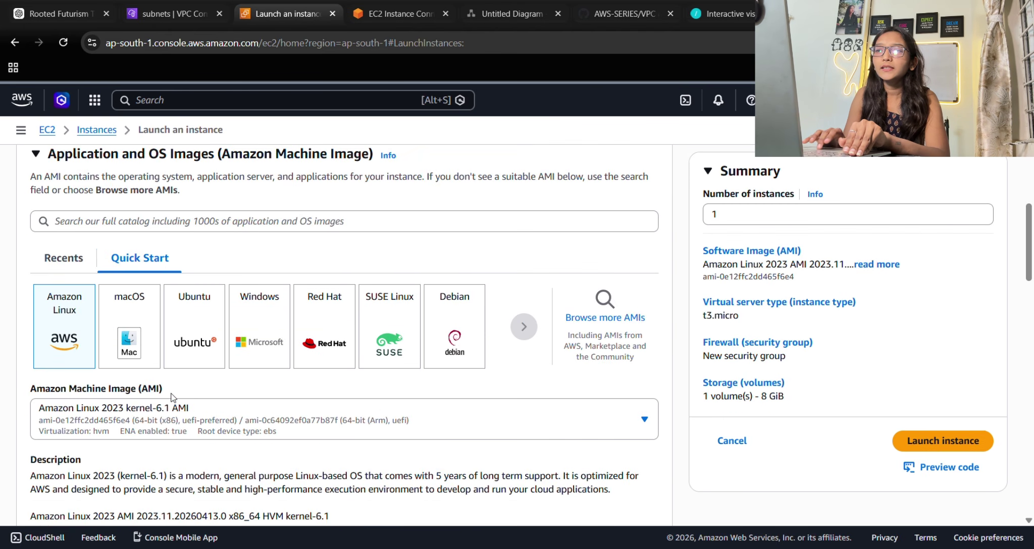
pyautogui.click(202, 314)
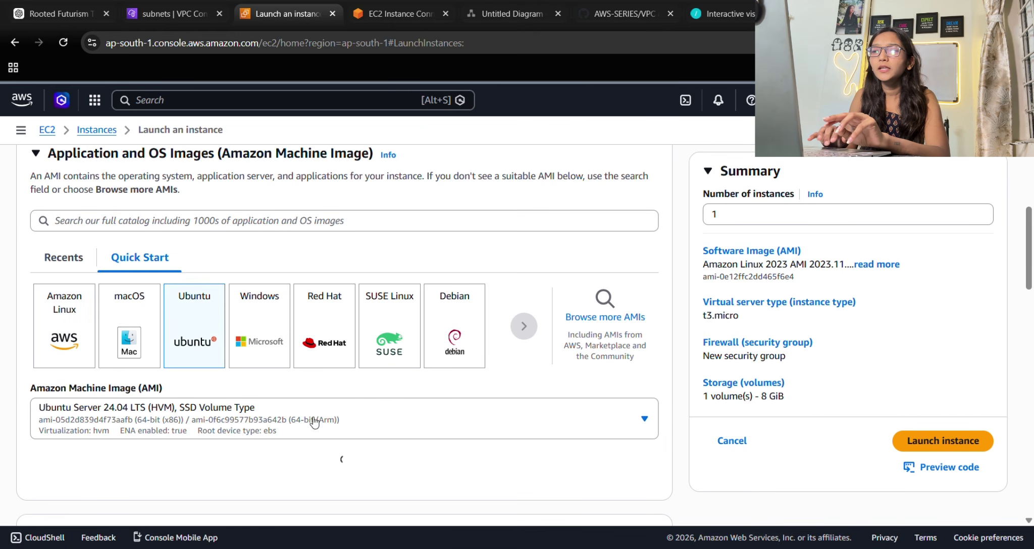
pyautogui.scroll(-10, 344, 457)
pyautogui.scroll(2, 349, 464)
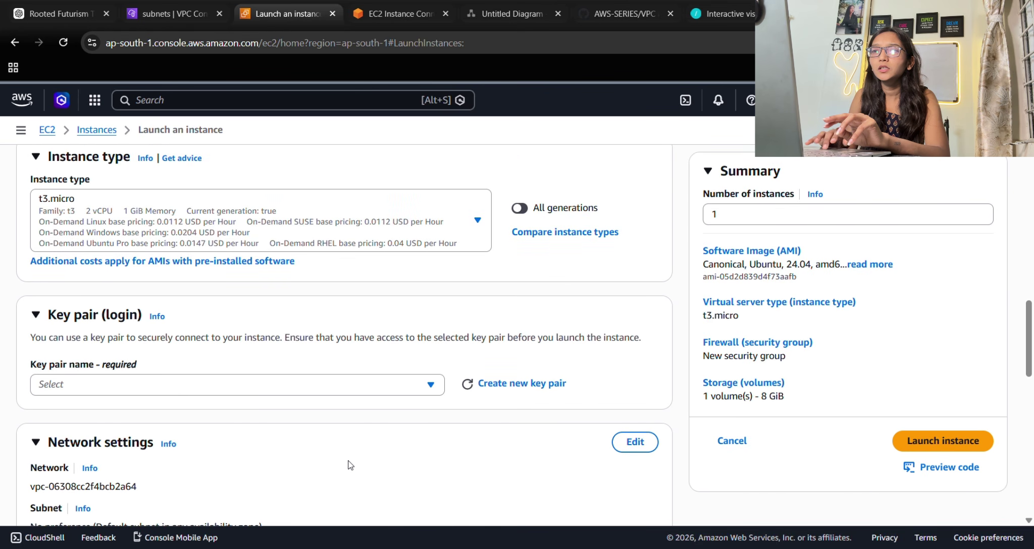
# Select the teacode key pair for the instance.
pyautogui.click(86, 377)
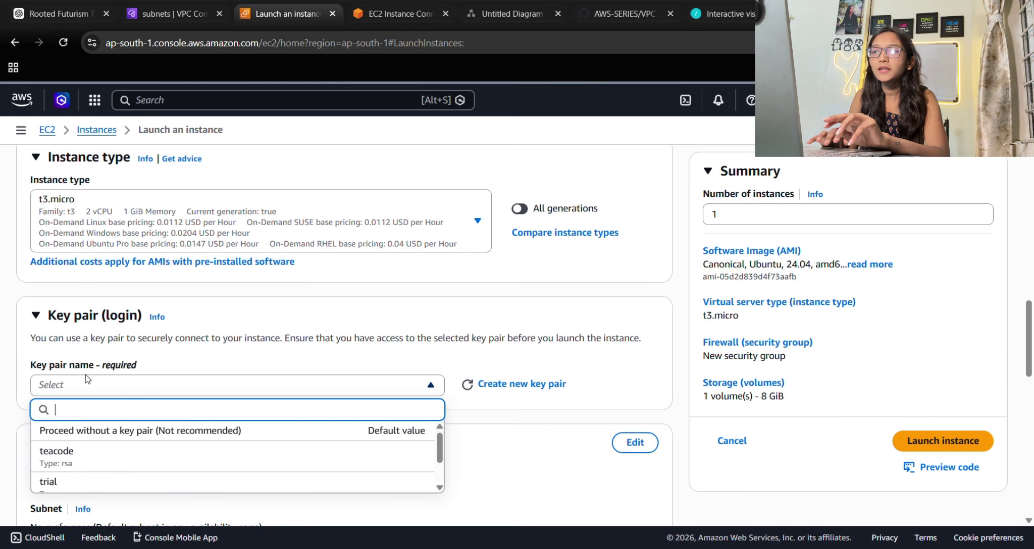
pyautogui.click(106, 449)
pyautogui.scroll(-5, 151, 427)
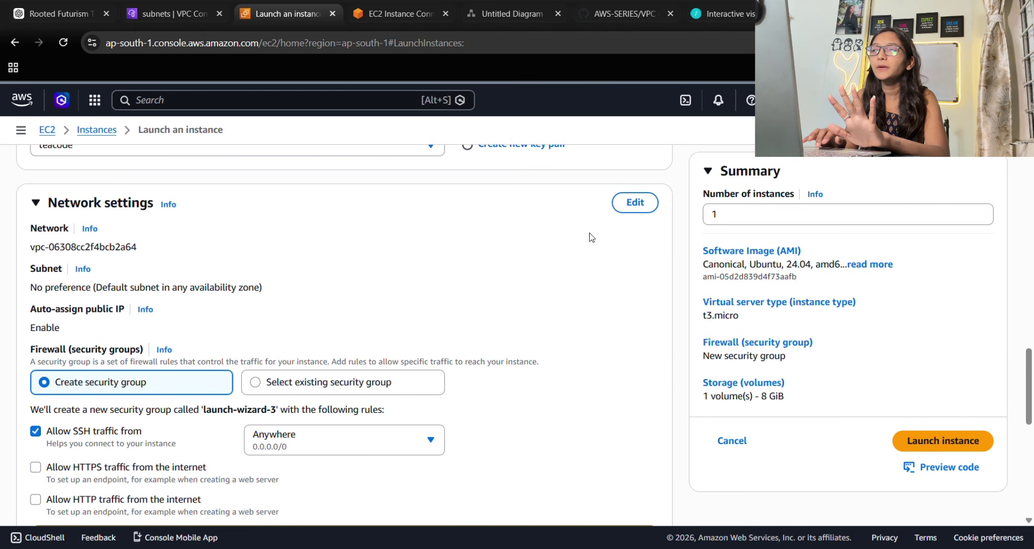
# Set the network to teacode1122 VPC, my-teacode-subnet, with public IP auto-assign enabled.
pyautogui.click(635, 203)
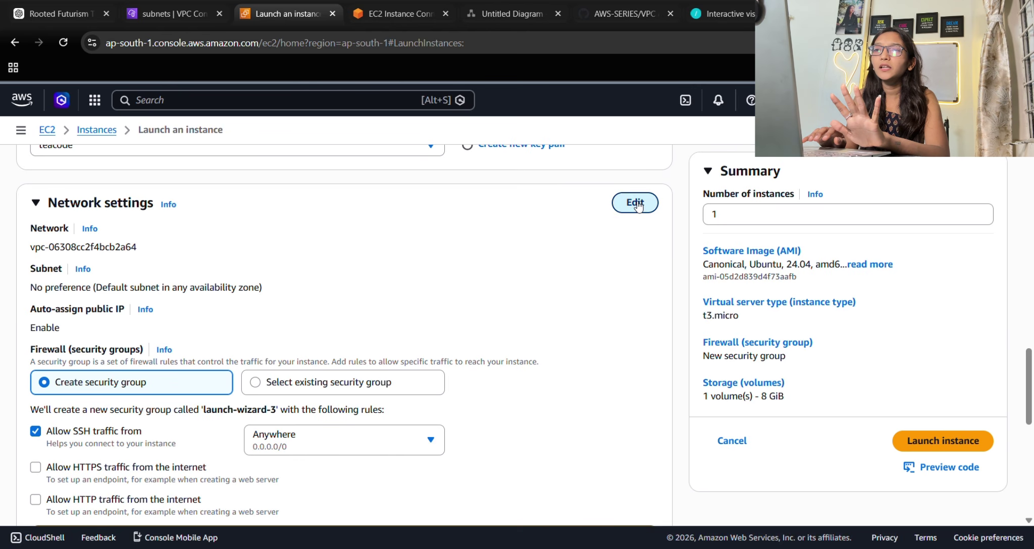
pyautogui.click(216, 269)
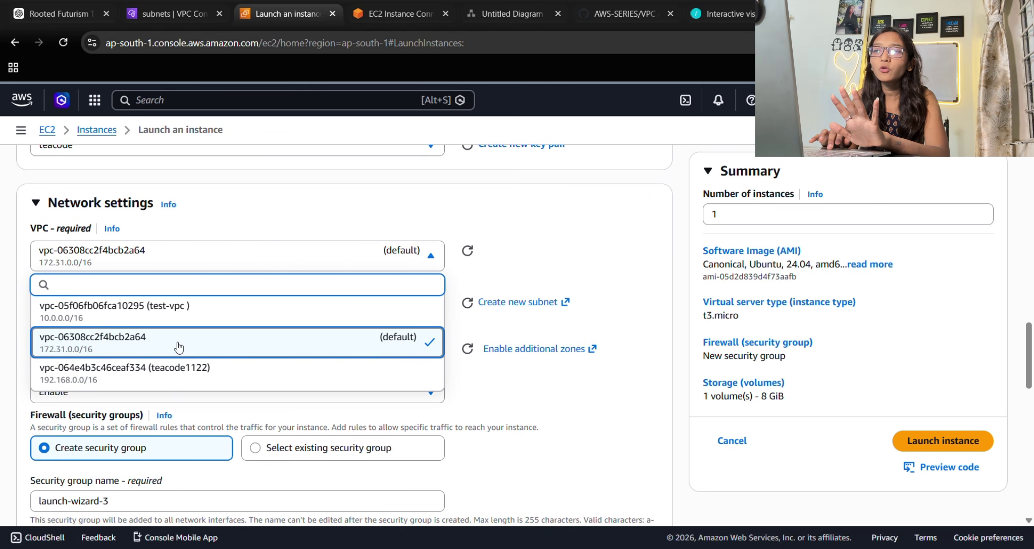
pyautogui.click(155, 376)
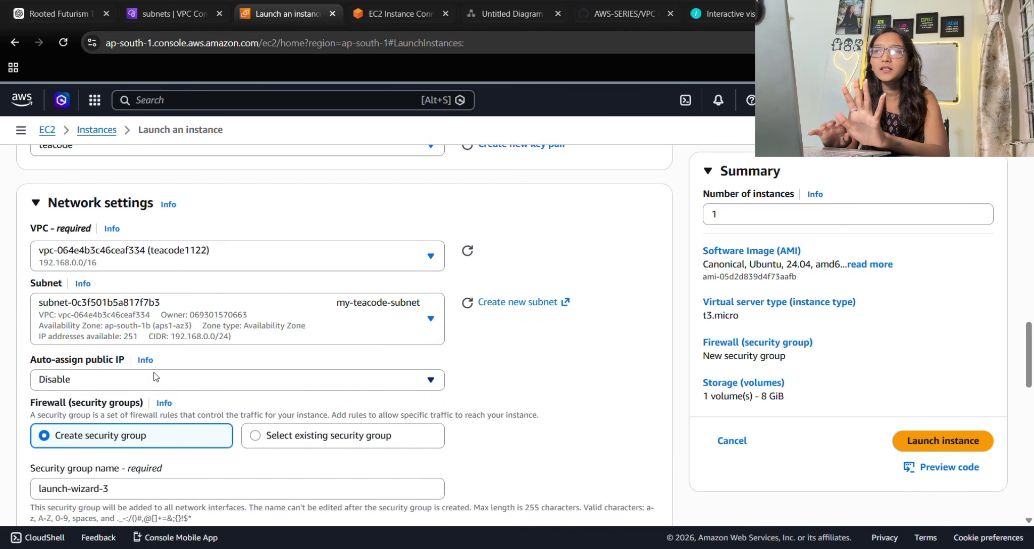
pyautogui.click(305, 337)
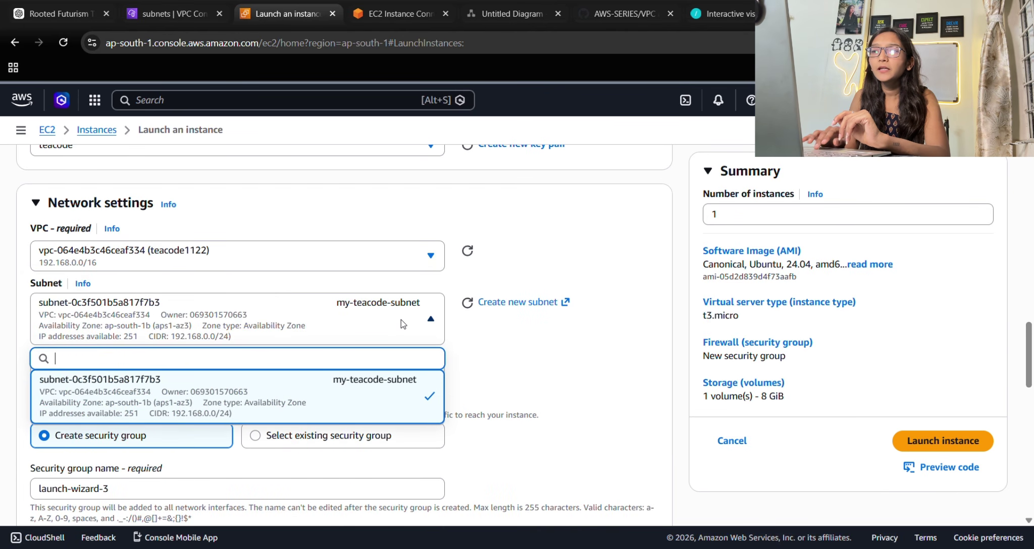
pyautogui.click(373, 409)
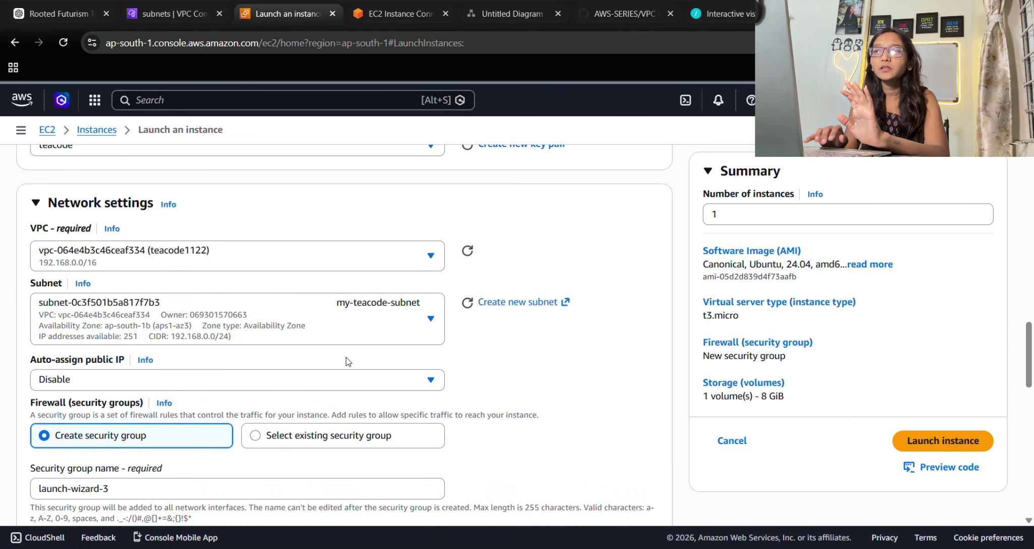
pyautogui.scroll(-1, 313, 338)
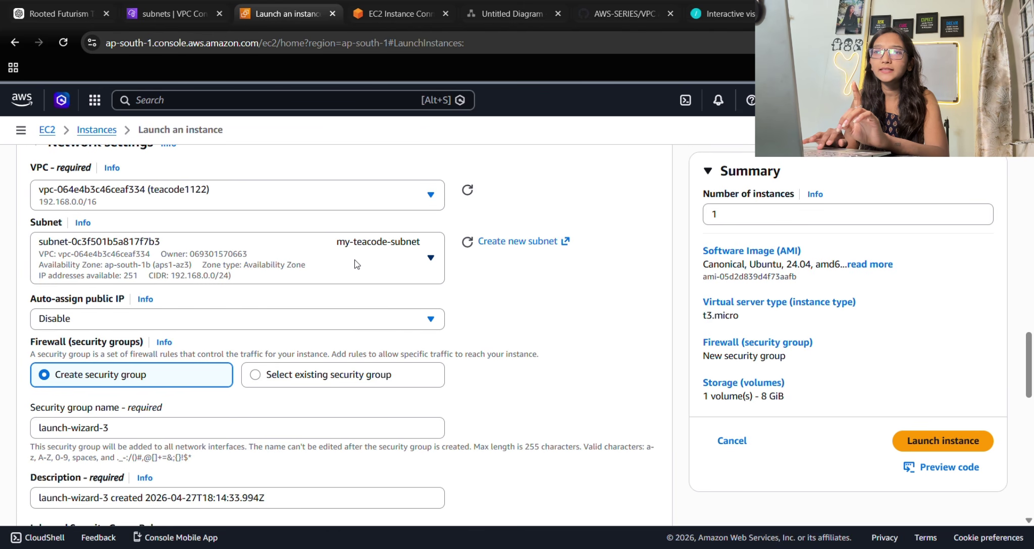
pyautogui.click(64, 323)
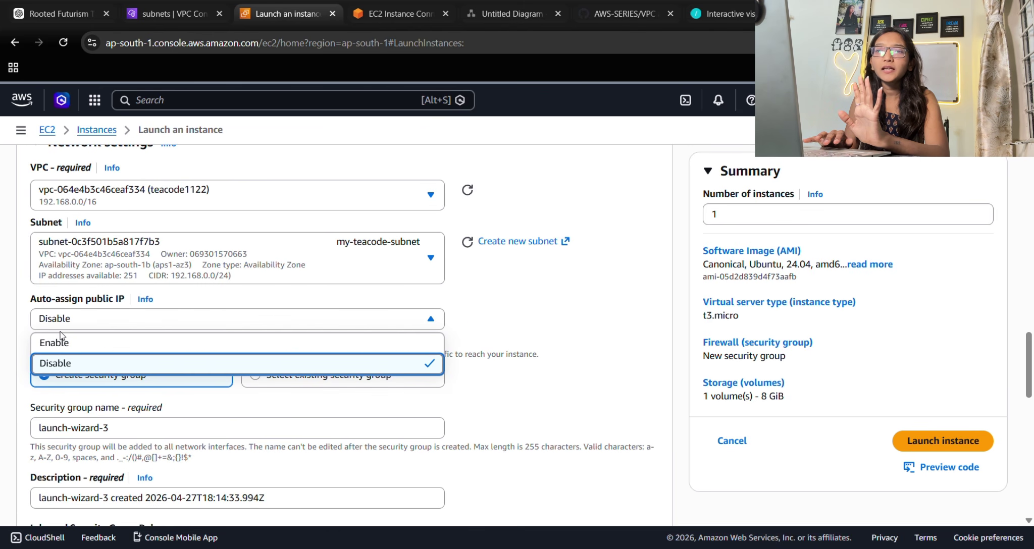
pyautogui.click(60, 342)
# Launch the configured teacode1122-ec2 instance.
pyautogui.scroll(-3, 107, 331)
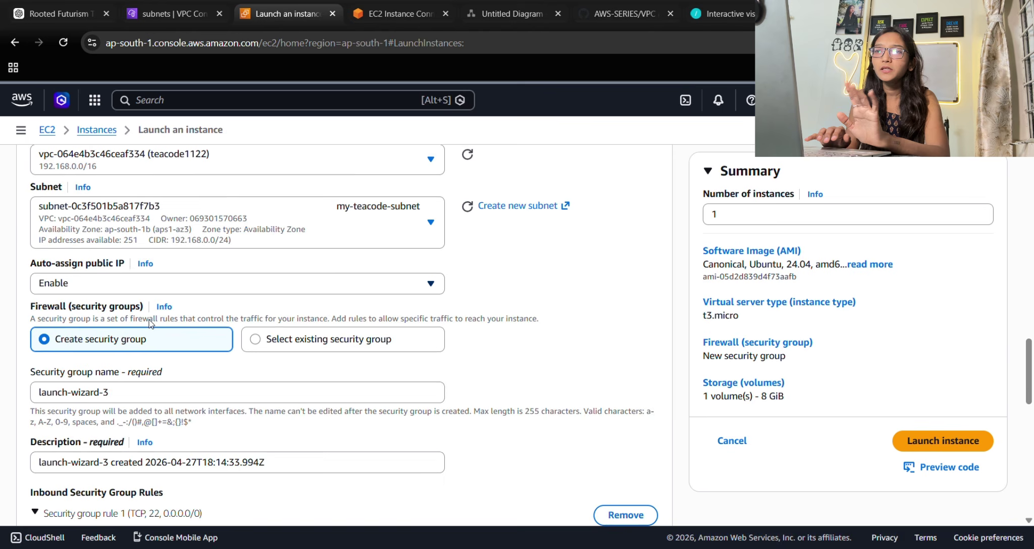
pyautogui.scroll(-4, 289, 303)
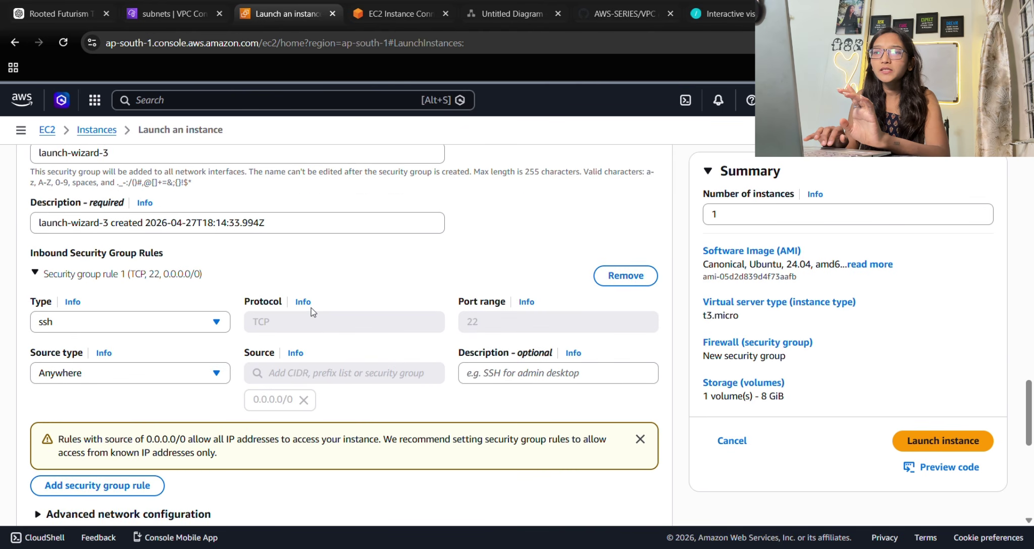
pyautogui.scroll(-5, 397, 402)
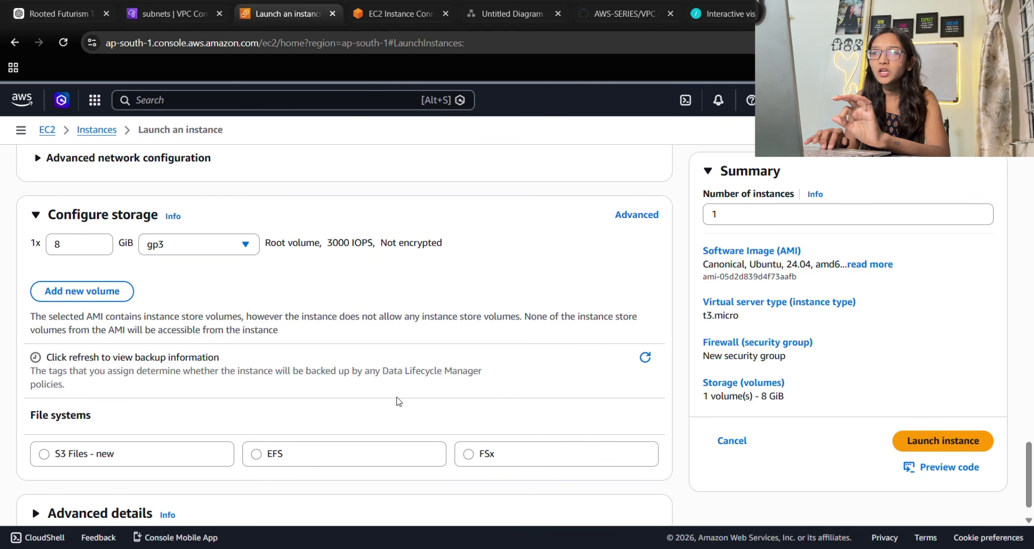
pyautogui.click(954, 442)
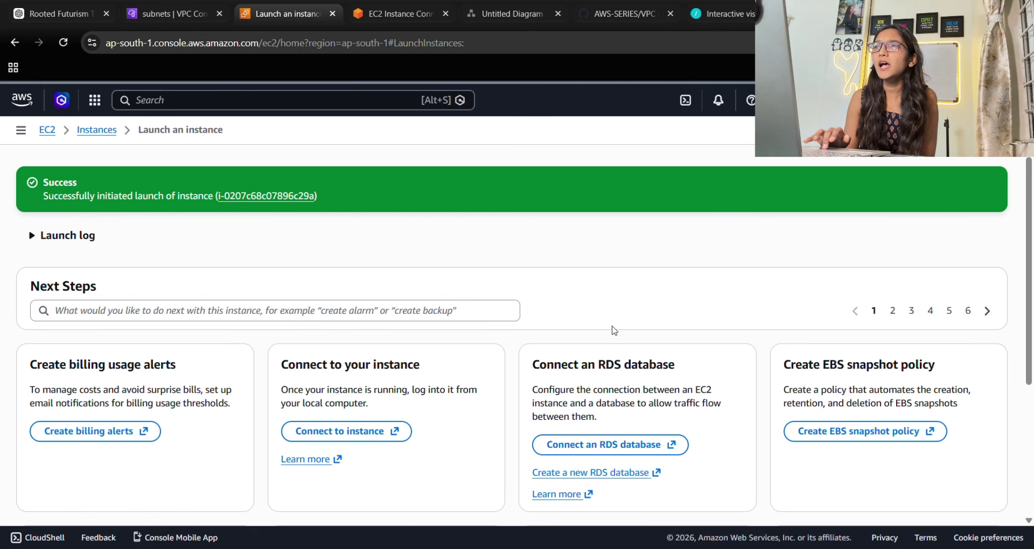
# Glance at the test-ec2 terminal, then return to the full instances list.
pyautogui.click(408, 6)
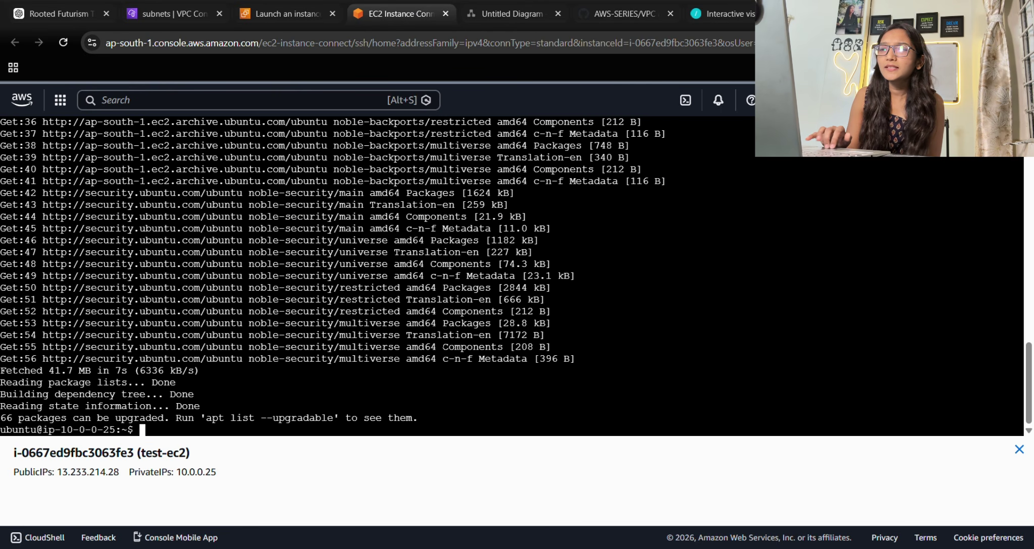
pyautogui.scroll(20, 515, 276)
pyautogui.scroll(-20, 514, 276)
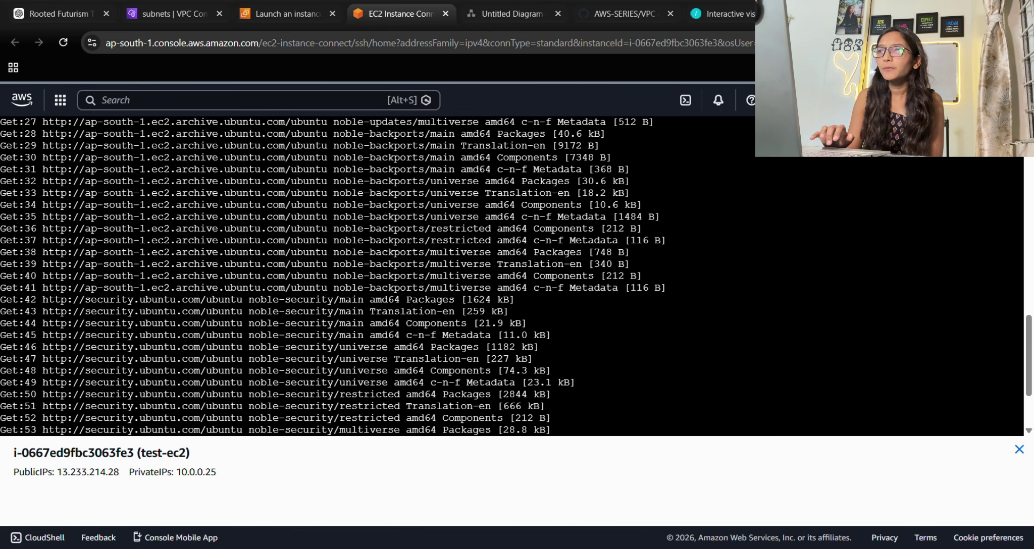
pyautogui.scroll(-3, 515, 276)
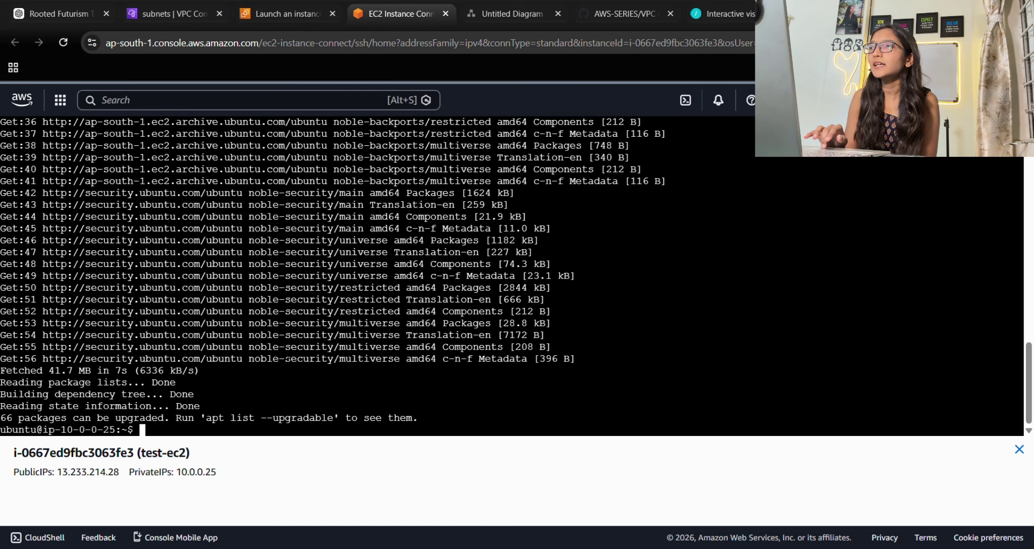
pyautogui.click(287, 13)
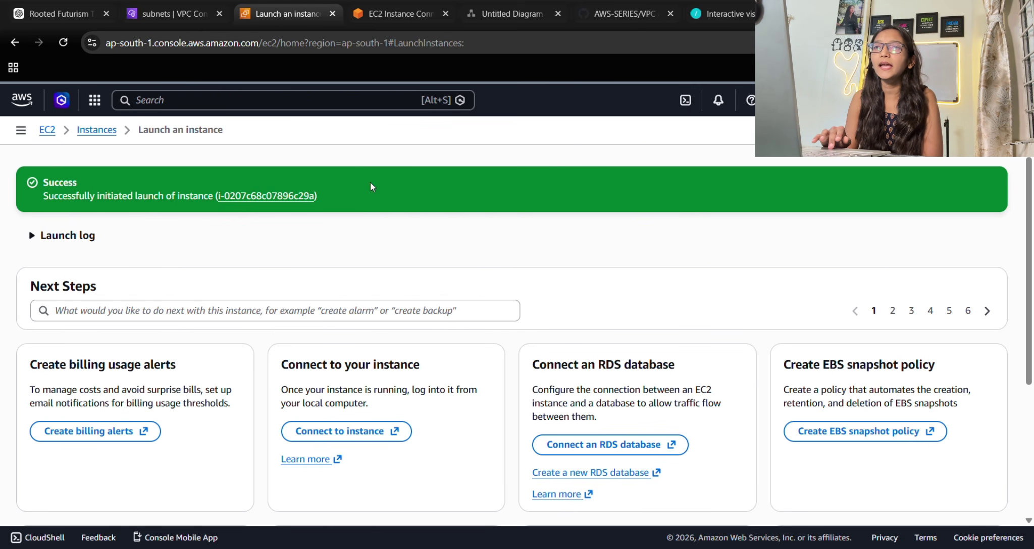
pyautogui.click(96, 131)
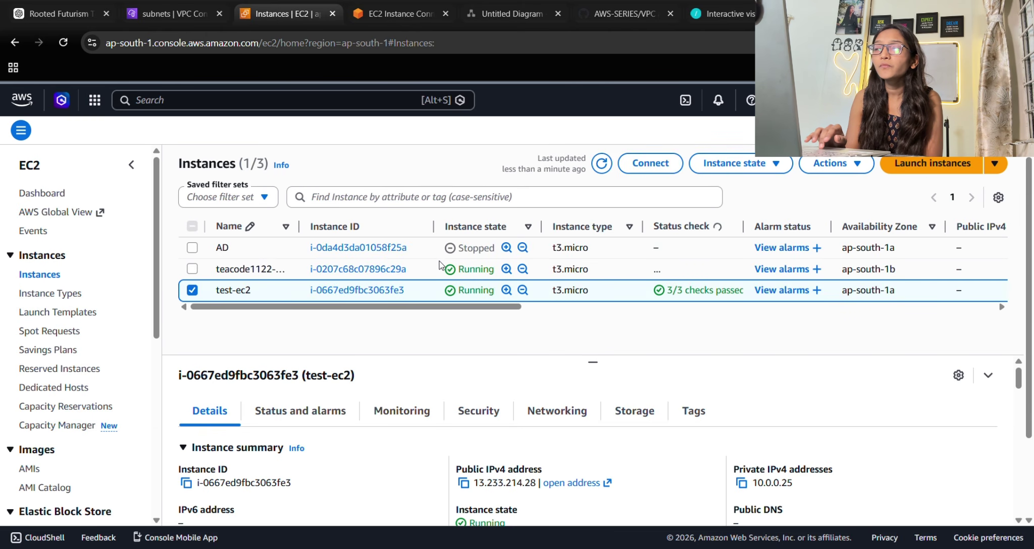
# Connect to teacode1122-ec2 via EC2 Instance Connect, which fails with an SSH error.
pyautogui.click(192, 270)
pyautogui.click(192, 291)
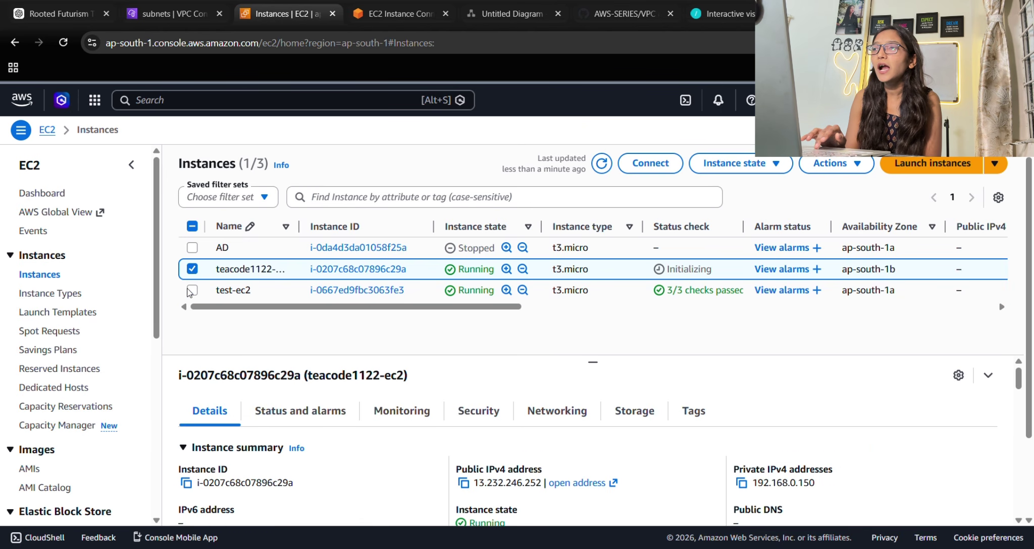
pyautogui.click(651, 167)
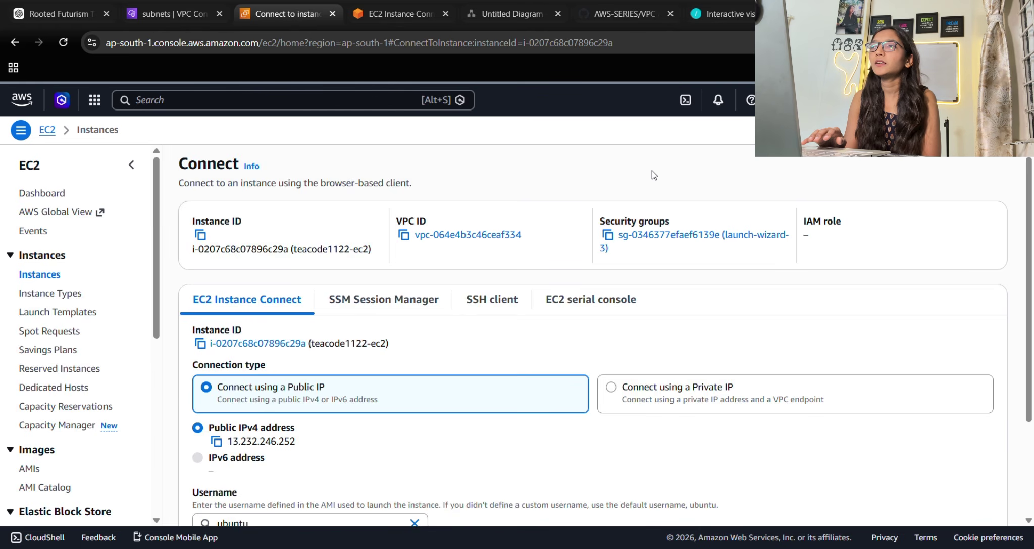
pyautogui.scroll(-4, 412, 328)
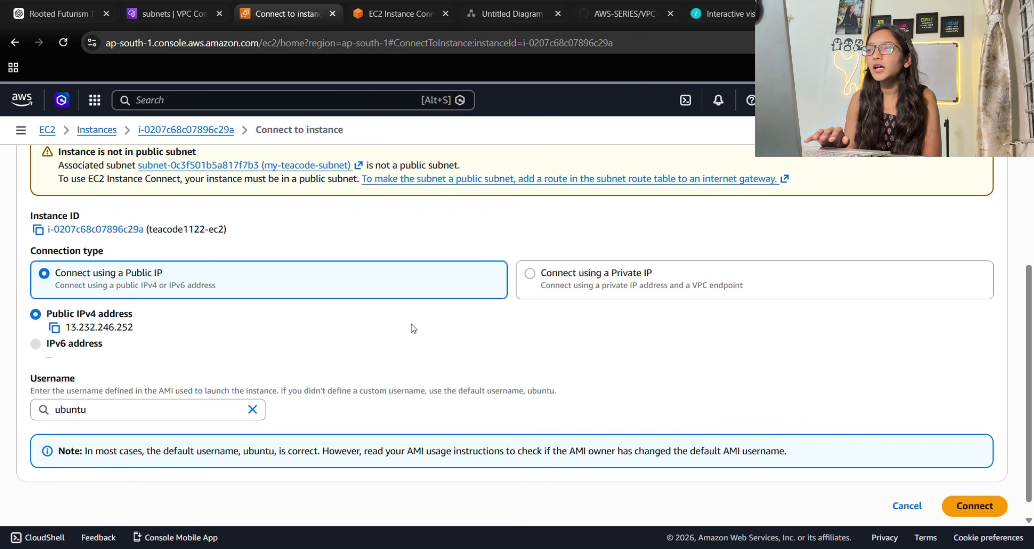
pyautogui.click(975, 489)
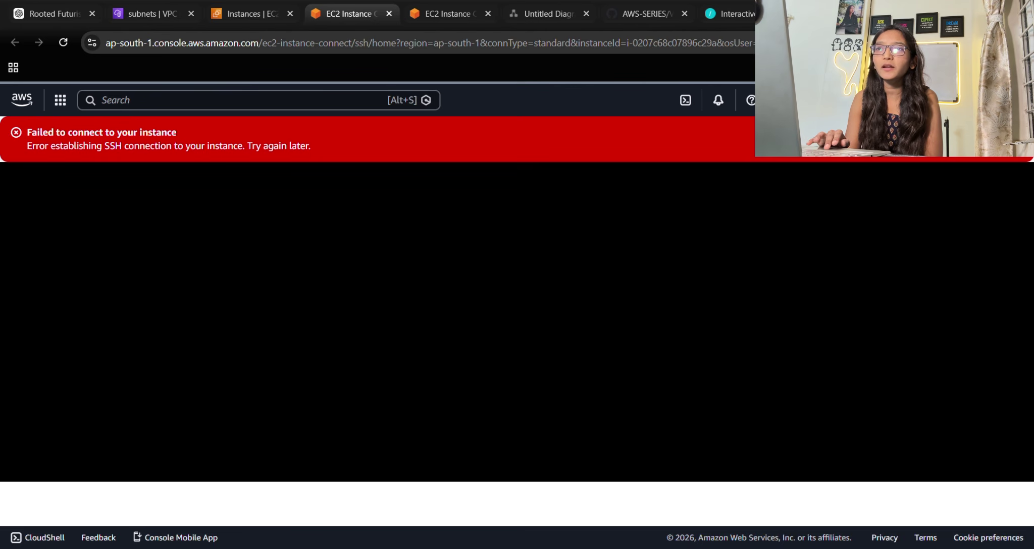
pyautogui.moveTo(104, 136); pyautogui.dragTo(175, 135)
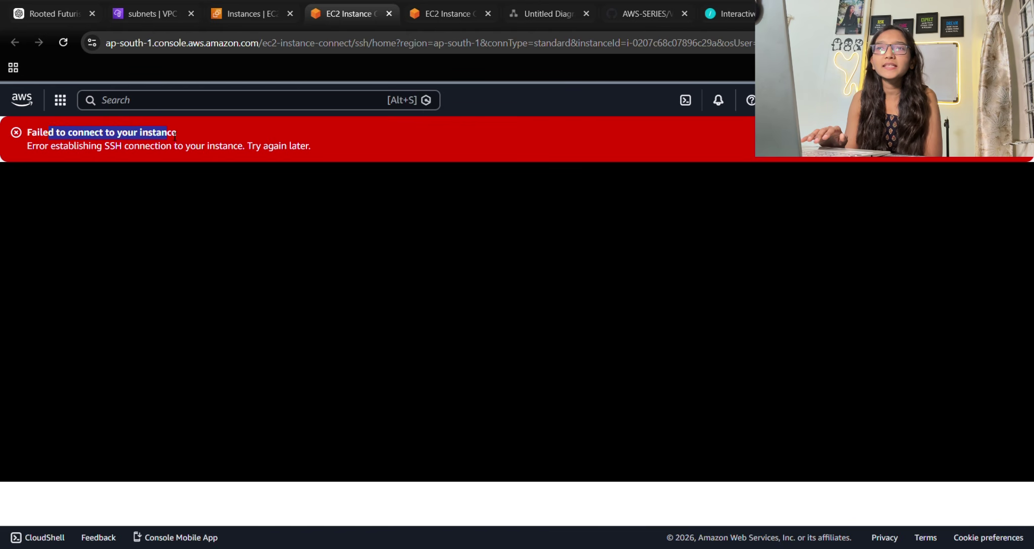
pyautogui.click(45, 158)
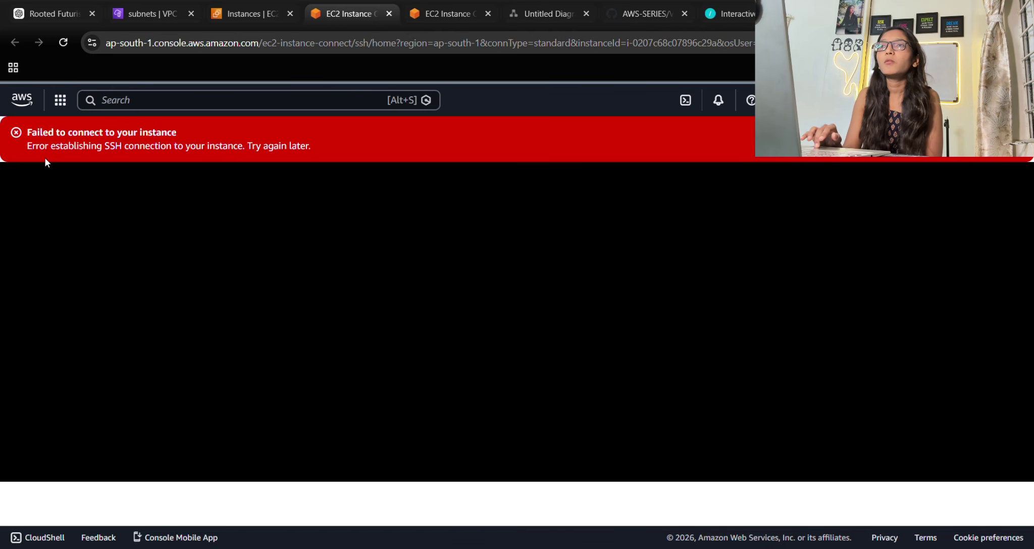
# Create internet gateway my-teacode-igw, which starts out Detached.
pyautogui.click(172, 11)
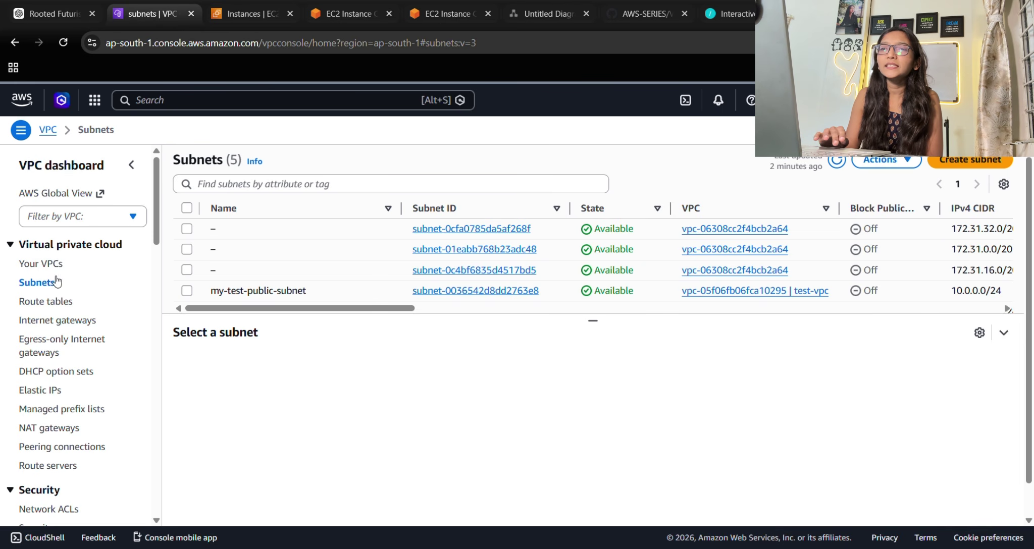
pyautogui.click(56, 322)
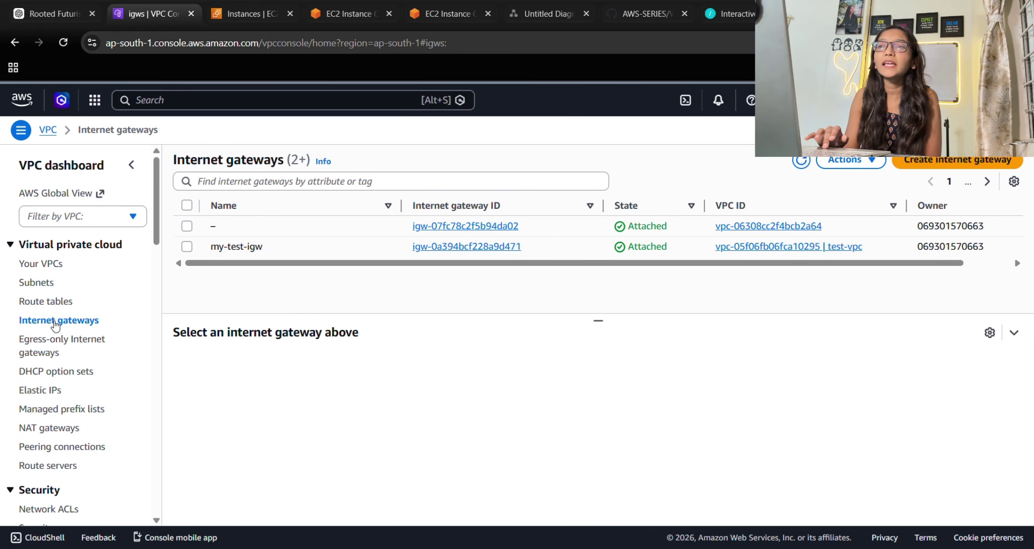
pyautogui.click(978, 166)
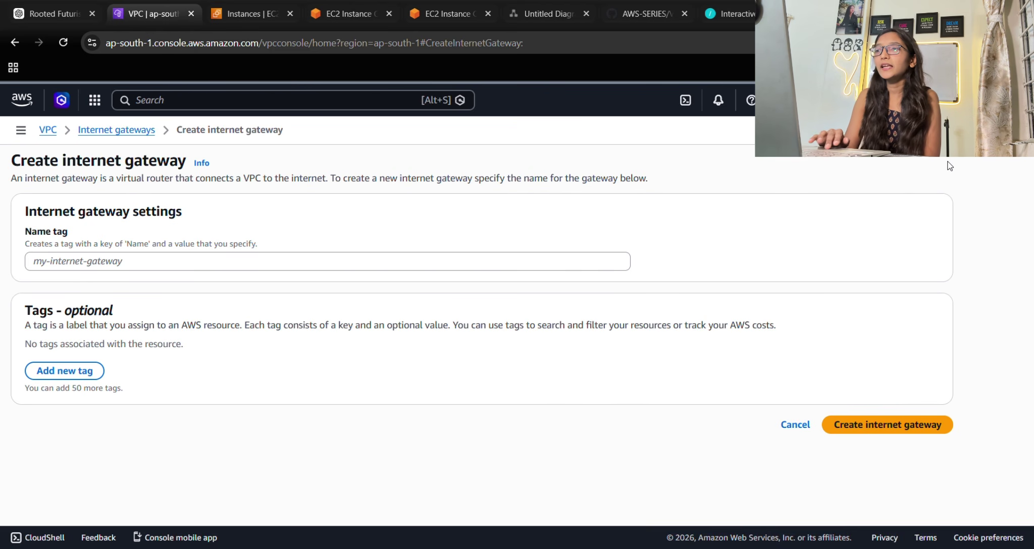
pyautogui.click(298, 260)
pyautogui.write('my')
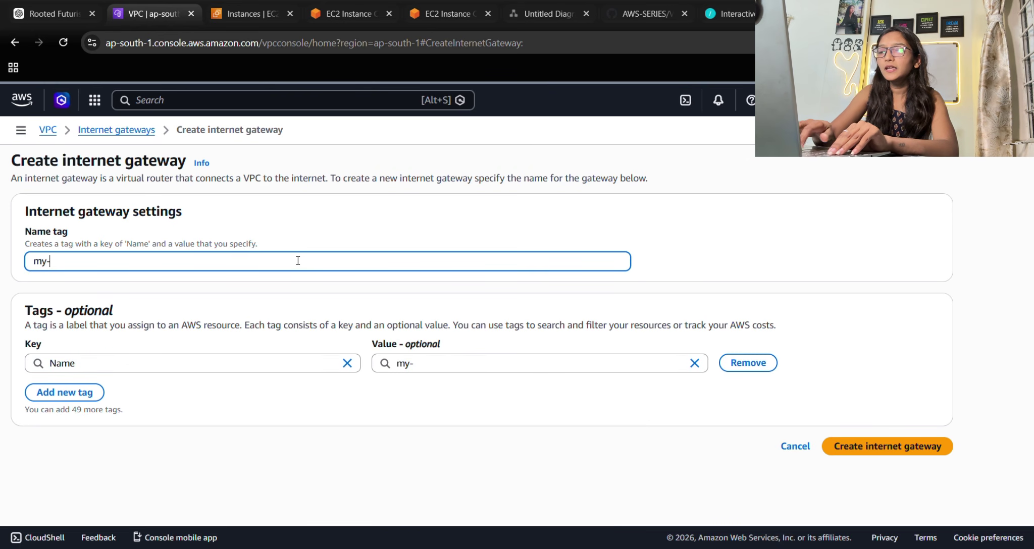
pyautogui.write('-teacode')
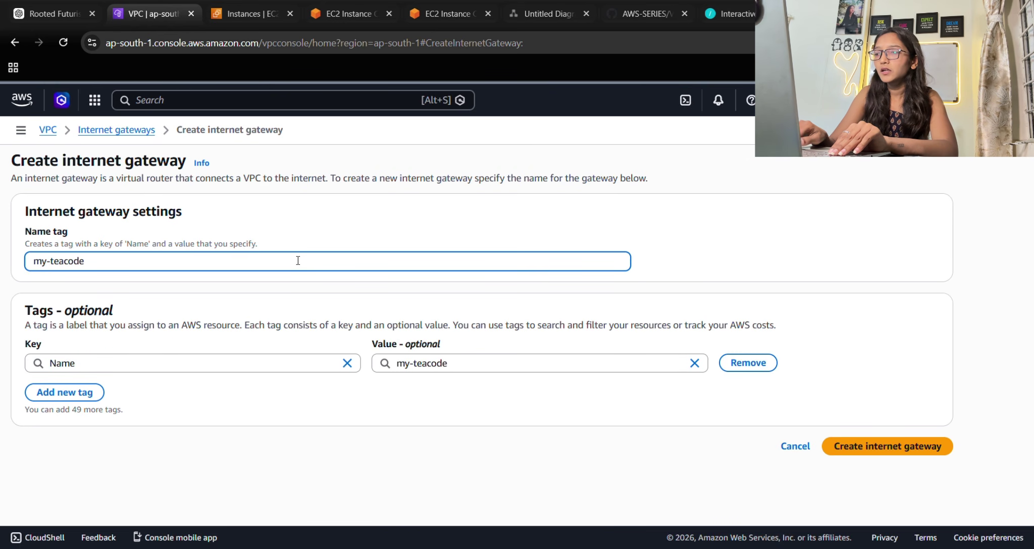
pyautogui.write('-')
pyautogui.write('igw')
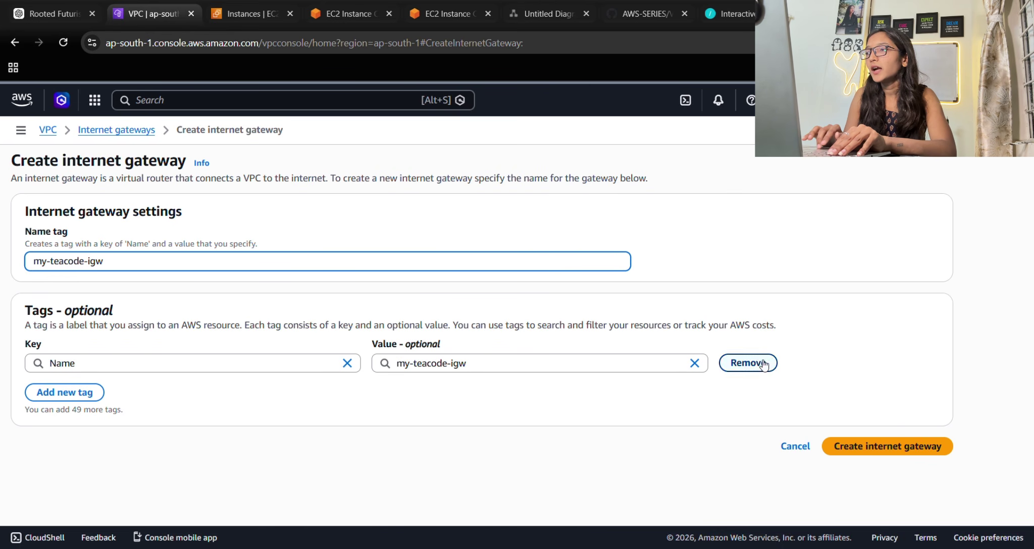
pyautogui.click(868, 452)
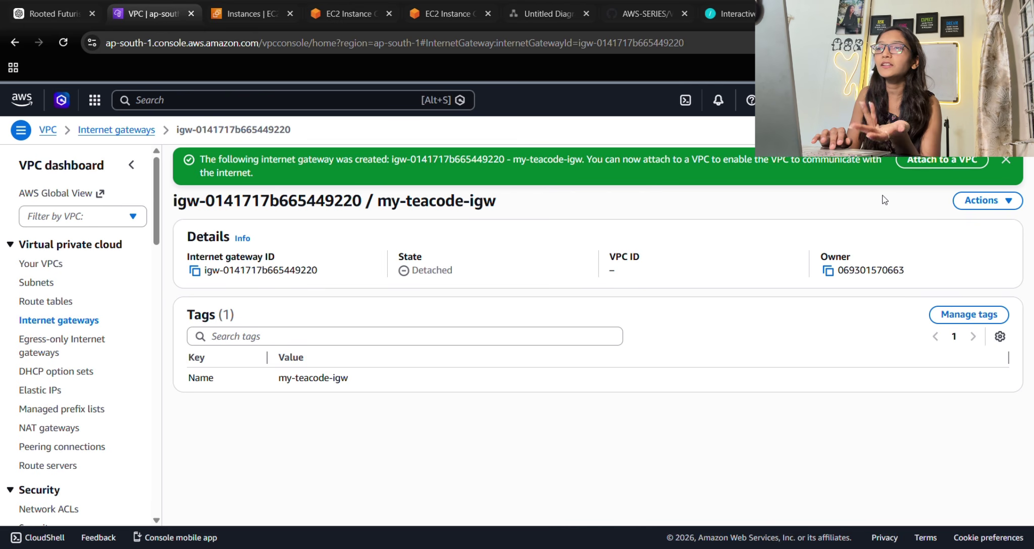
pyautogui.moveTo(453, 271); pyautogui.dragTo(383, 281)
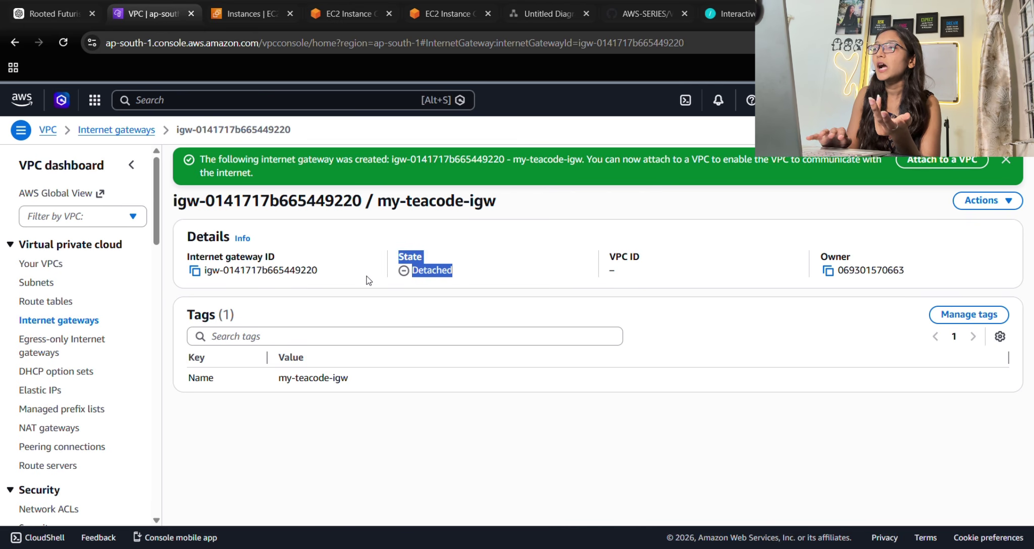
pyautogui.click(366, 279)
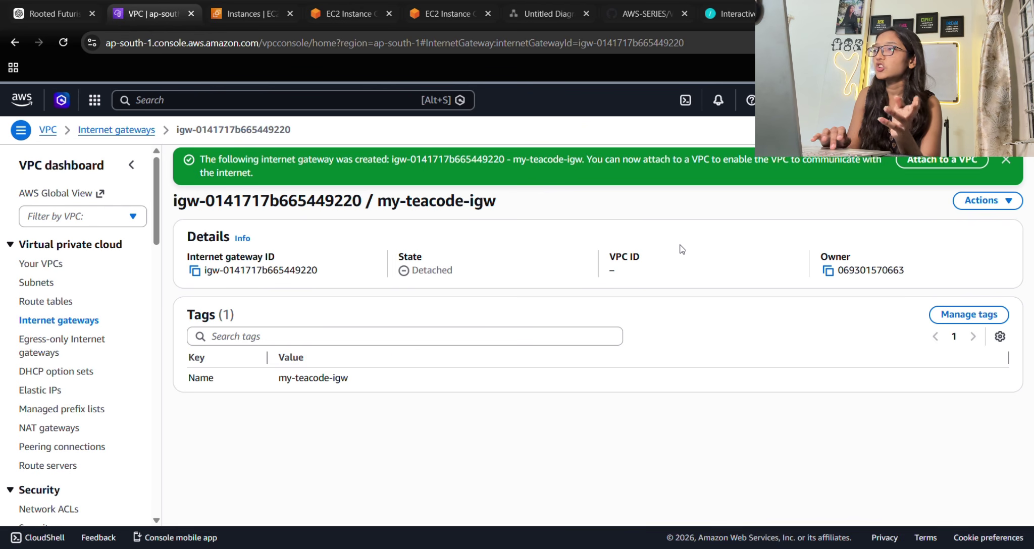
# Attach my-teacode-igw to the teacode1122 VPC and go back to the test-ec2 terminal.
pyautogui.click(953, 161)
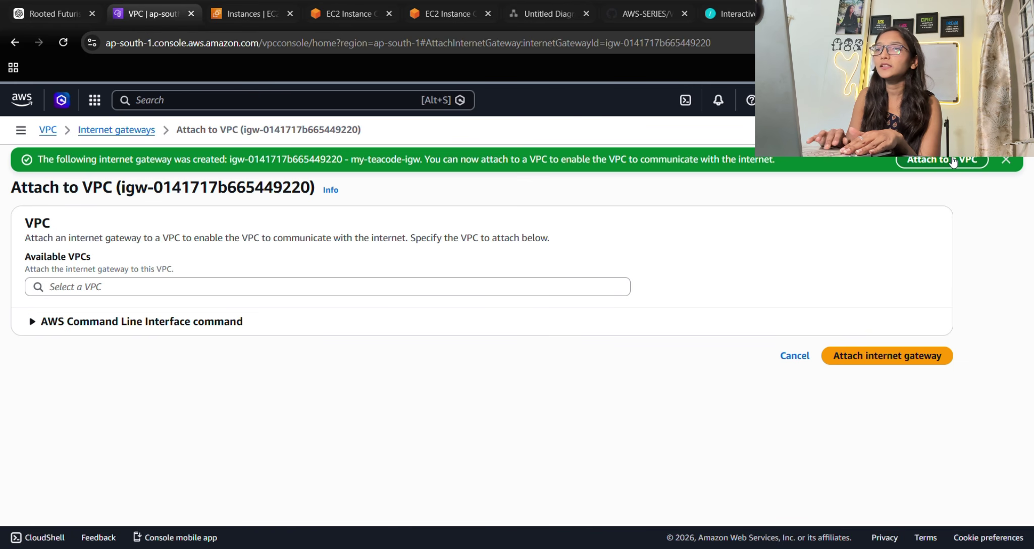
pyautogui.click(173, 287)
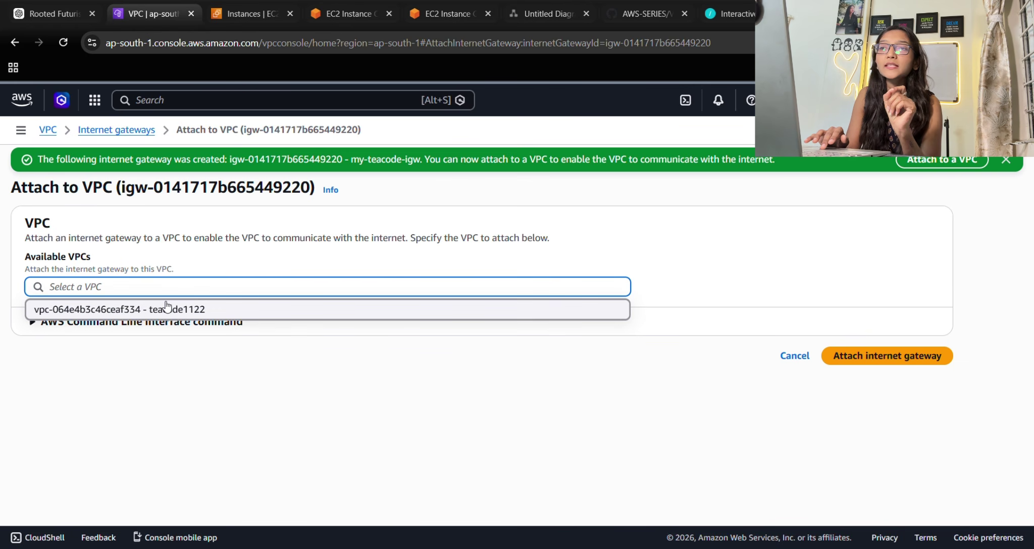
pyautogui.click(176, 310)
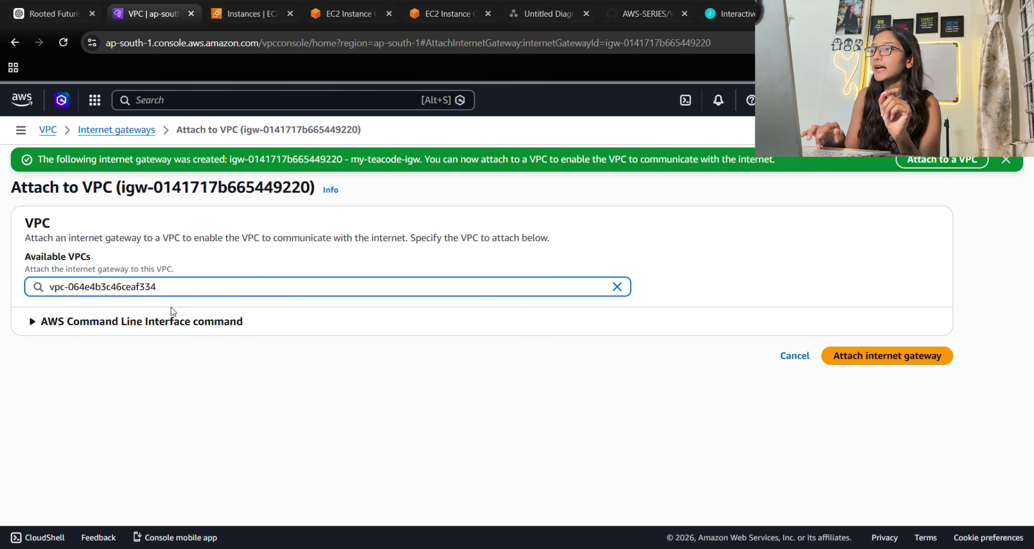
pyautogui.click(869, 359)
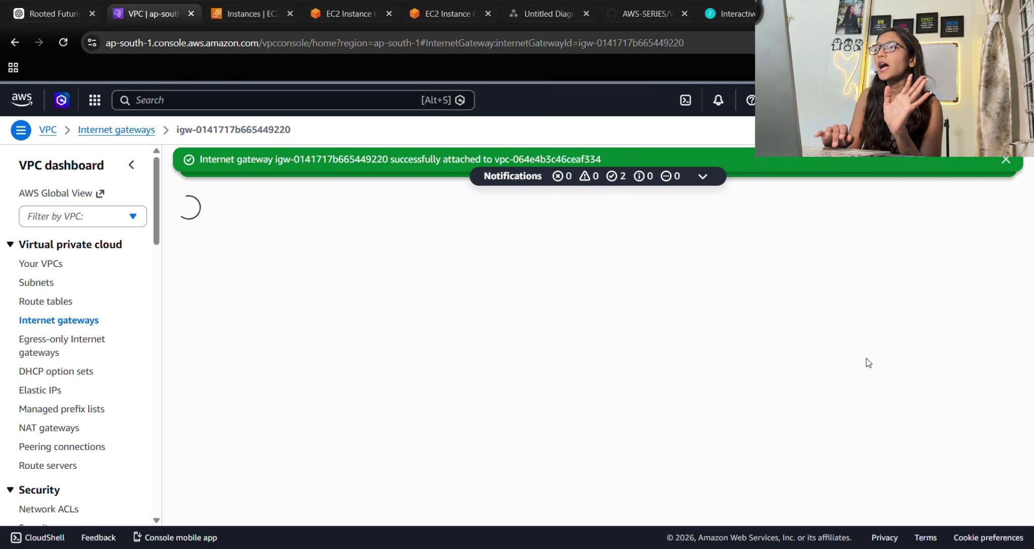
pyautogui.click(1006, 160)
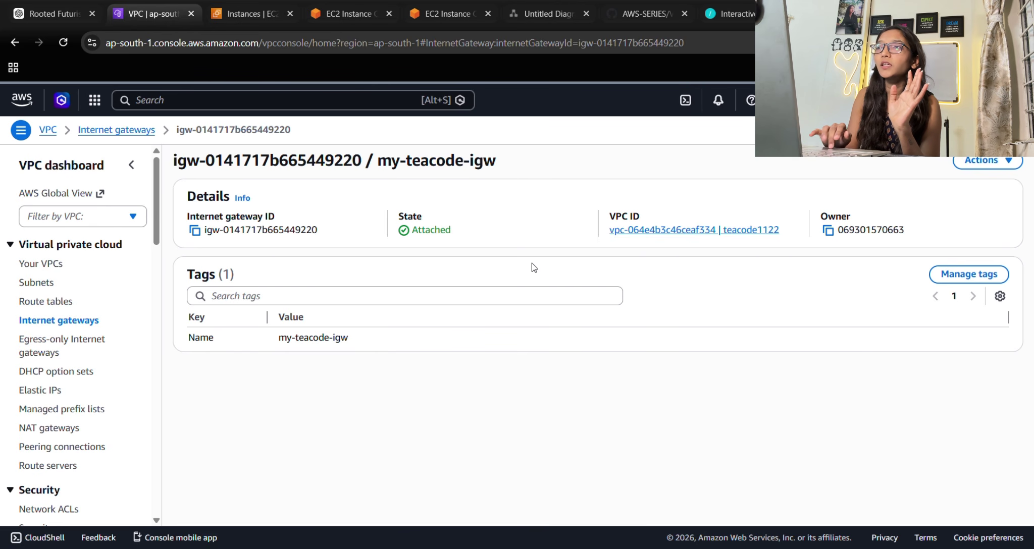
pyautogui.click(445, 4)
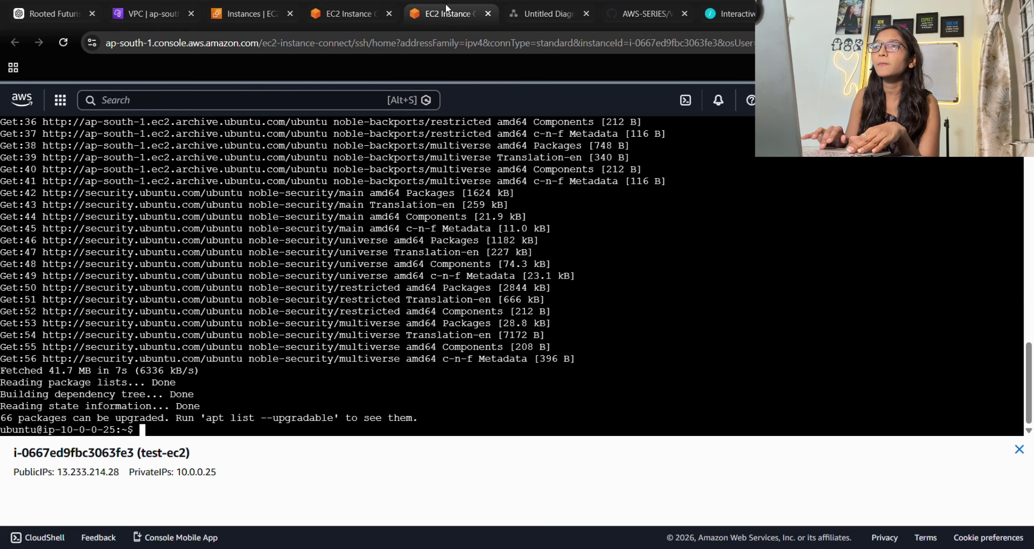
# Close the failed session tab and retry EC2 Instance Connect on teacode1122-ec2.
pyautogui.click(356, 4)
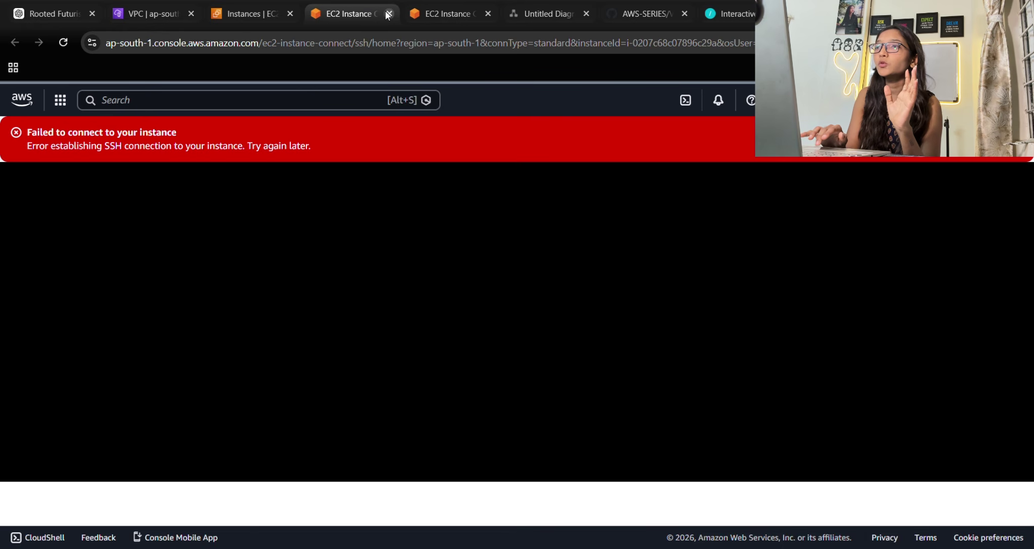
pyautogui.click(388, 13)
pyautogui.click(215, 12)
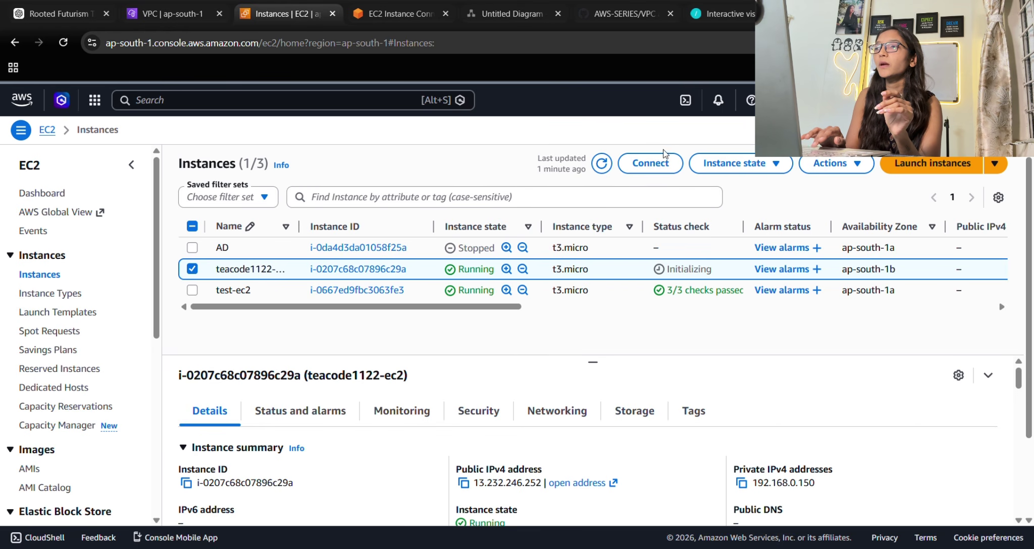
pyautogui.click(650, 163)
pyautogui.scroll(-4, 650, 162)
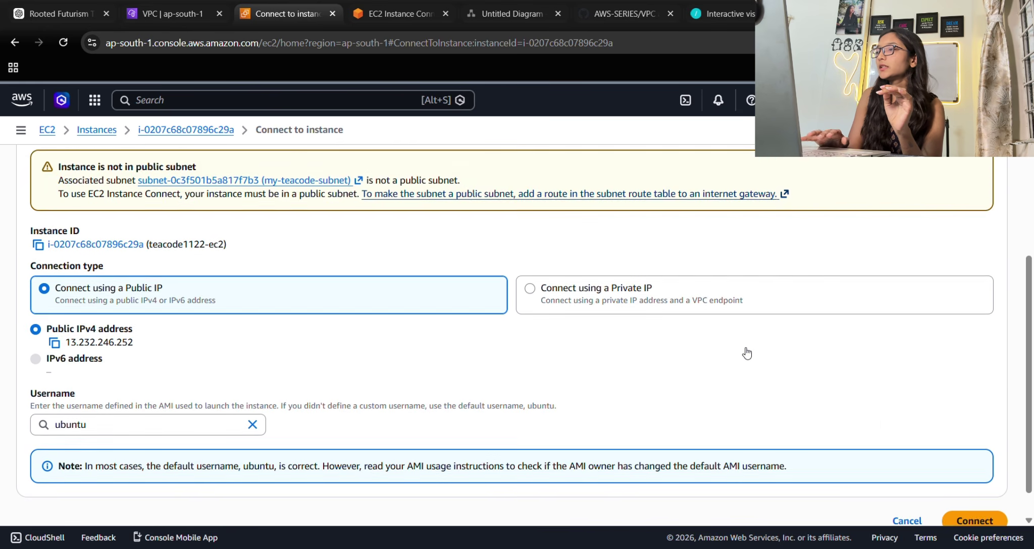
pyautogui.click(983, 496)
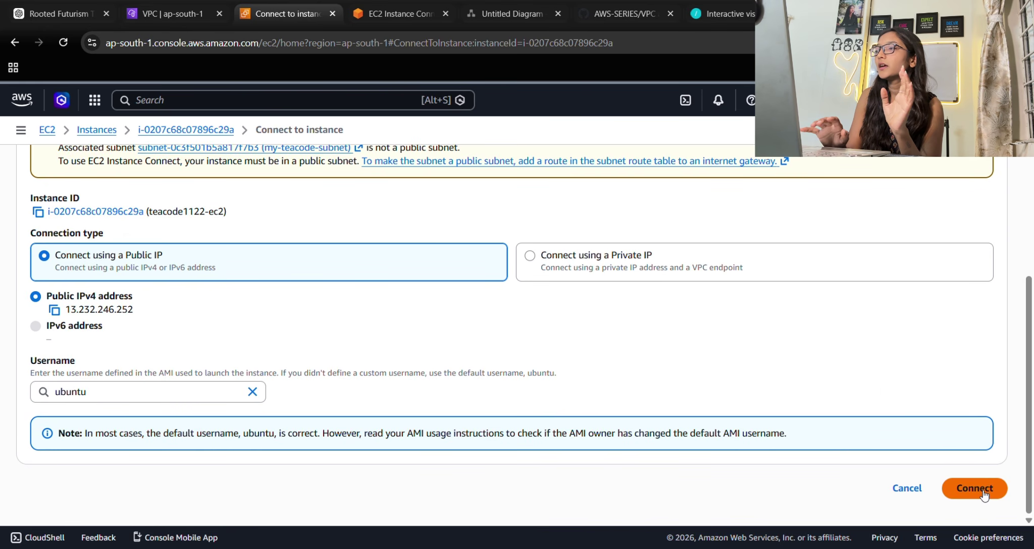
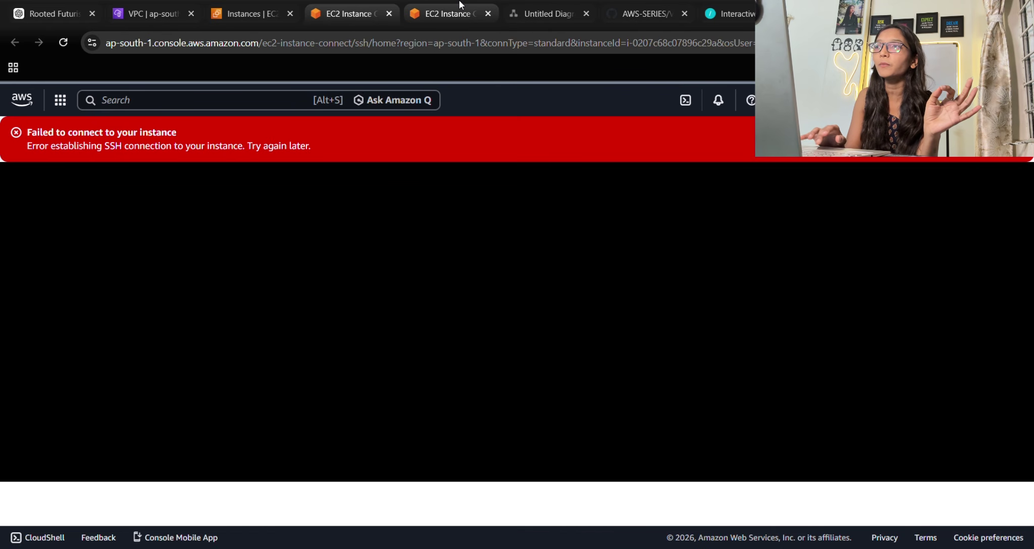
# In the VPC console's Route tables list, deselect my-test-route and start a new route table.
pyautogui.click(524, 13)
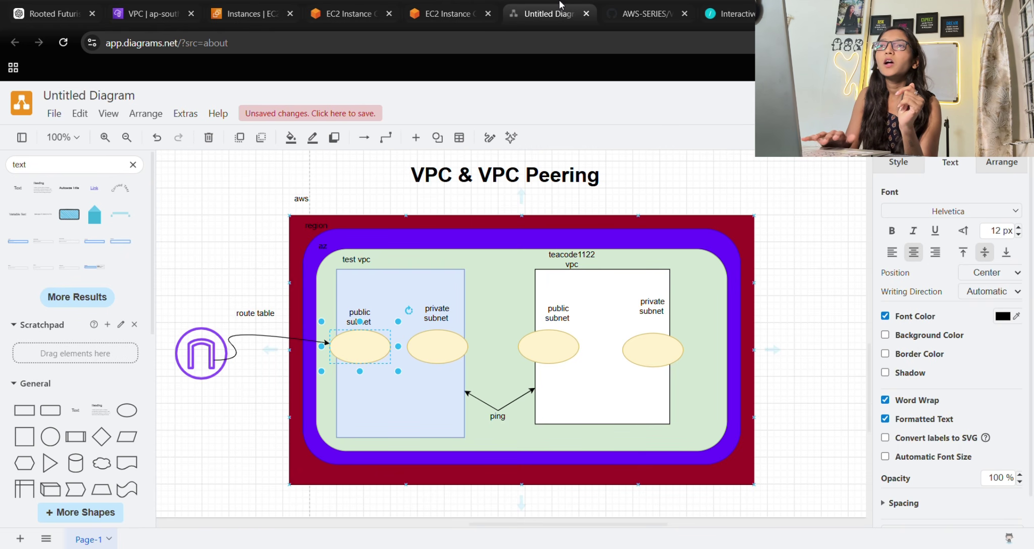
pyautogui.click(147, 13)
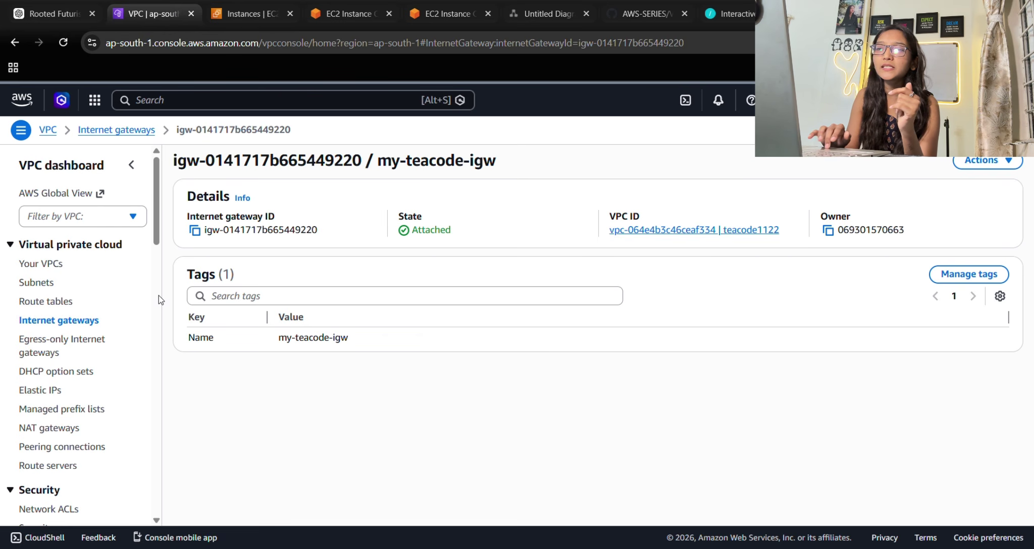
pyautogui.click(54, 303)
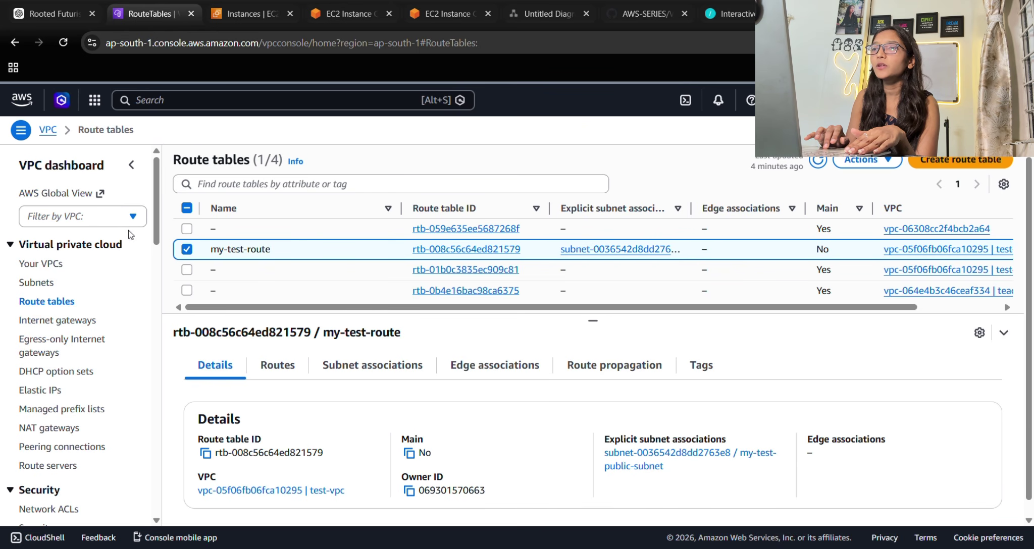
pyautogui.click(273, 249)
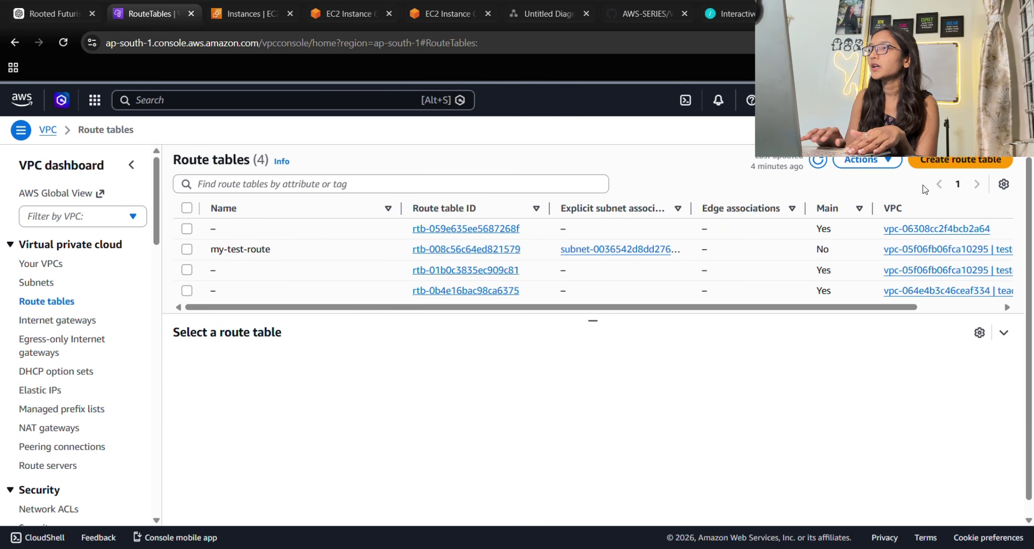
pyautogui.click(933, 162)
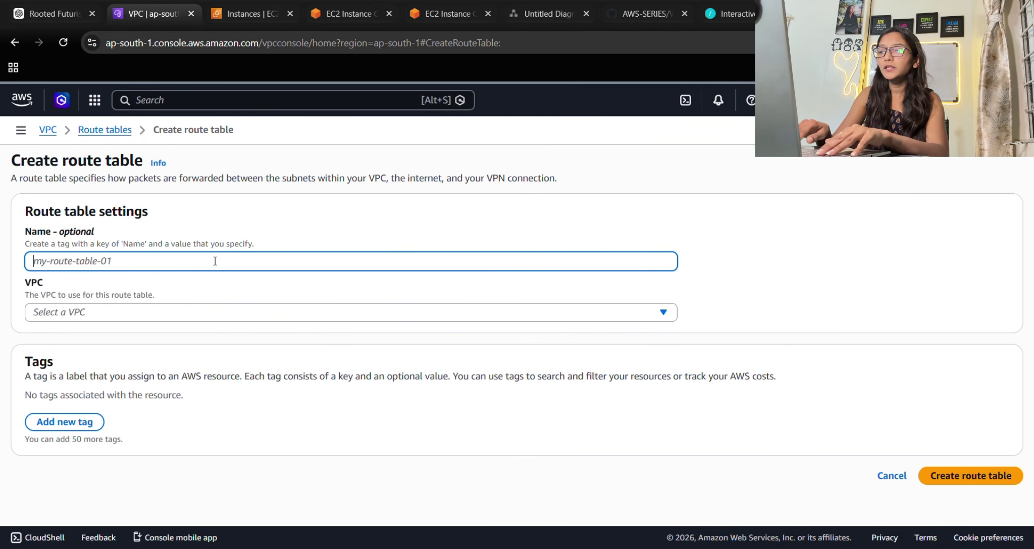
# Create route table my-teacode-route in VPC vpc-064e4b3c46ceaf334 (teacode1122).
pyautogui.write('my-teacode')
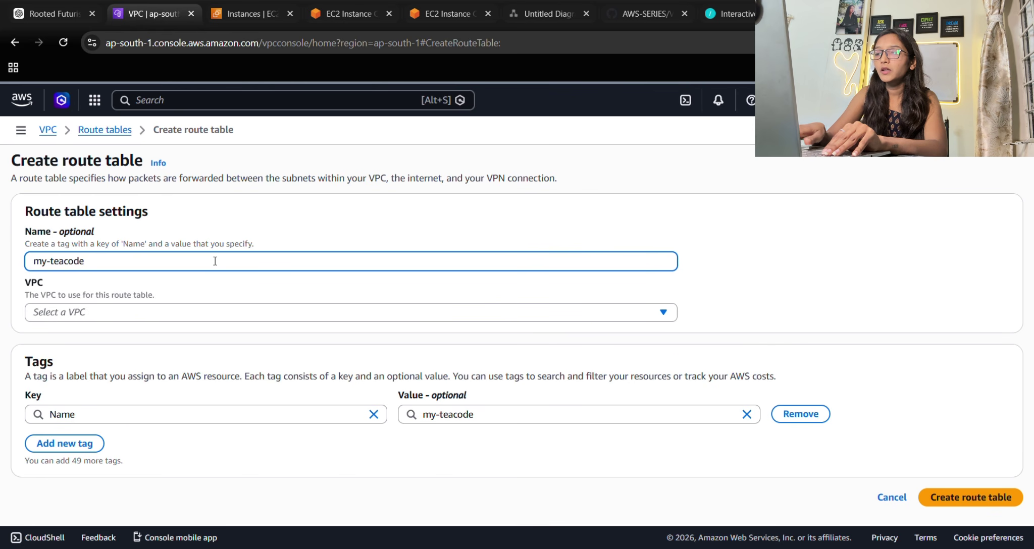
pyautogui.write('-roy')
pyautogui.press('BackSpace')
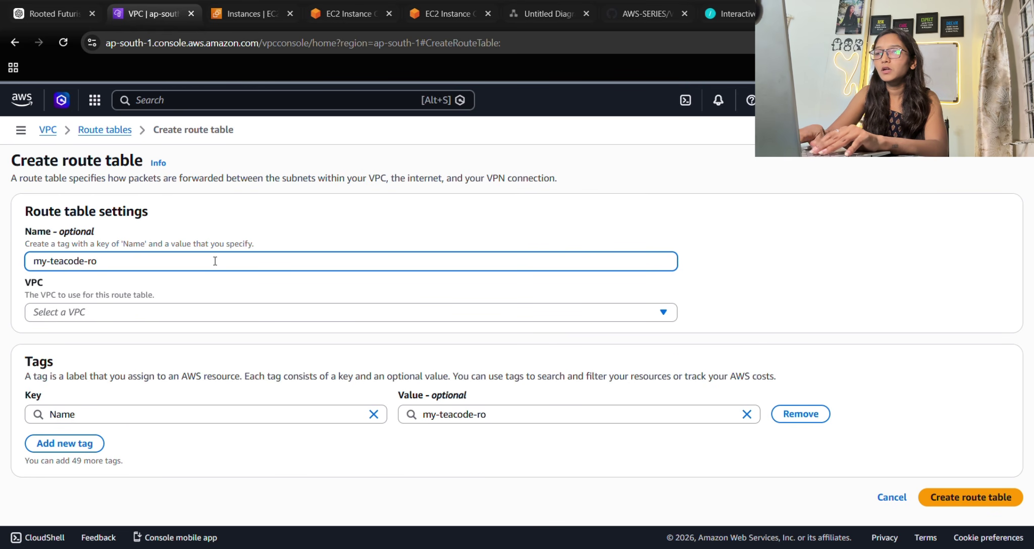
pyautogui.write('te')
pyautogui.press('BackSpace')
pyautogui.press('BackSpace')
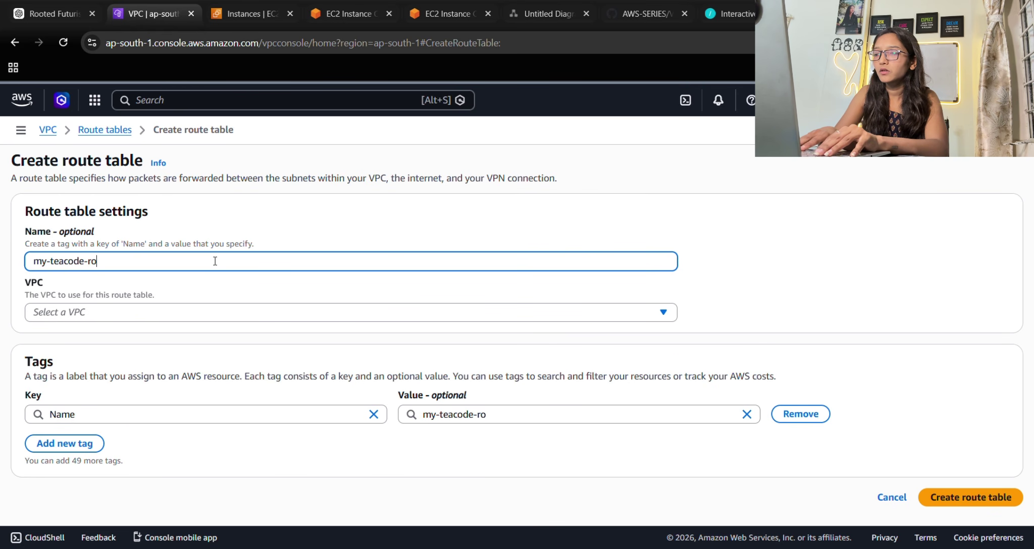
pyautogui.write('ute')
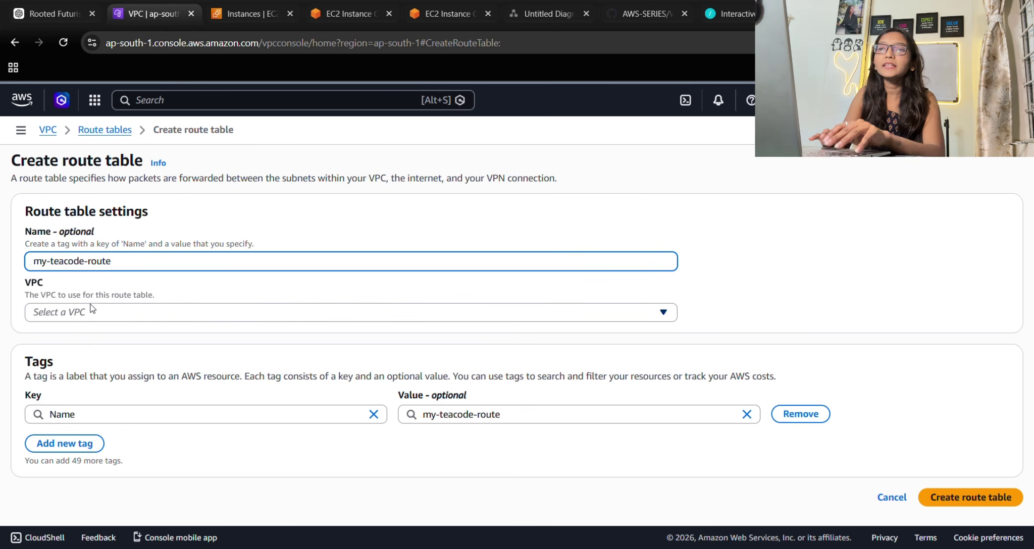
pyautogui.click(88, 308)
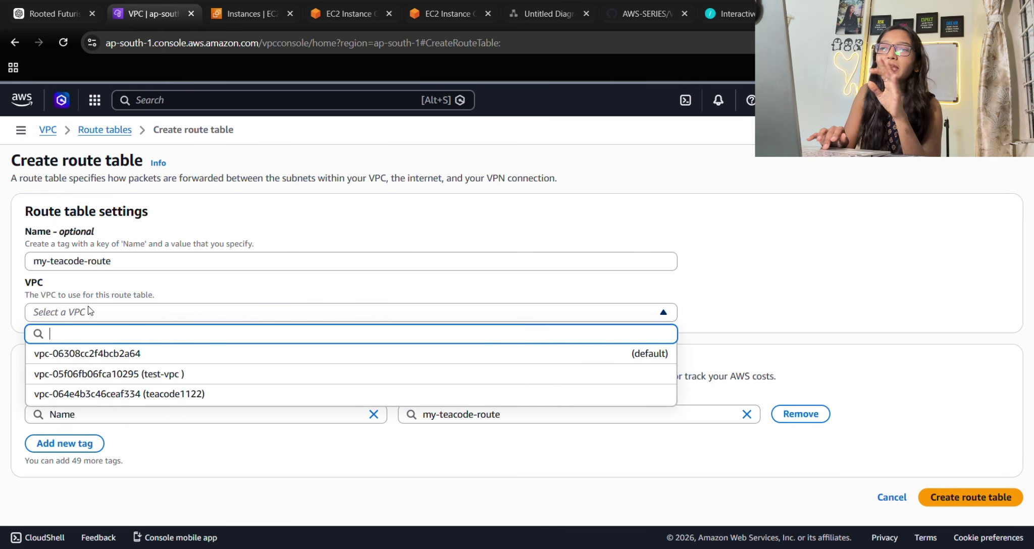
pyautogui.click(154, 394)
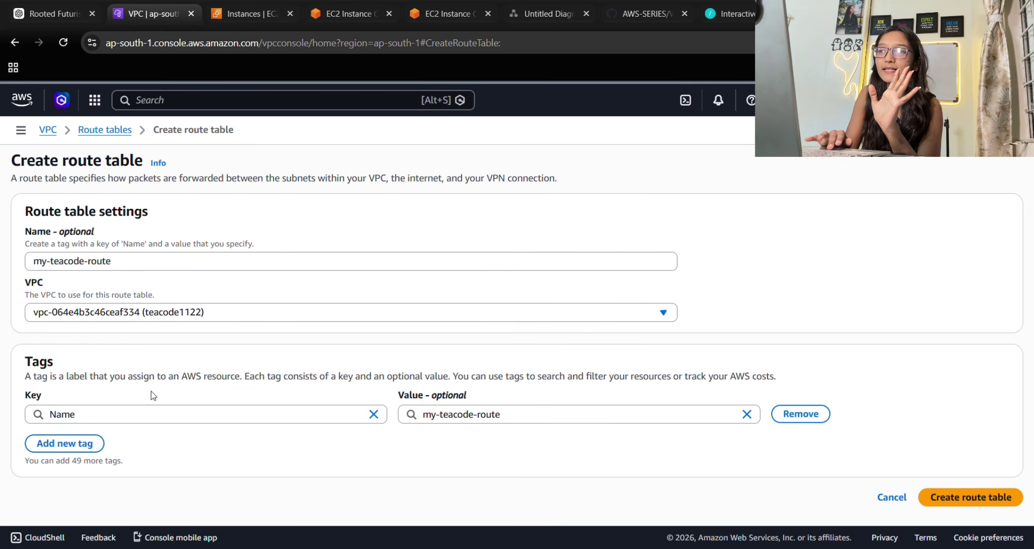
pyautogui.click(954, 492)
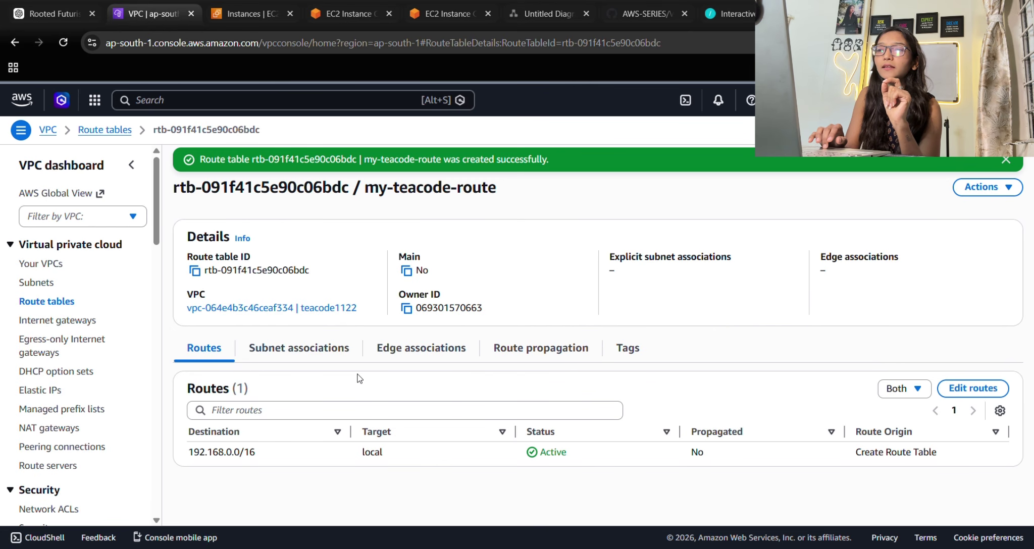
# Explicitly associate my-teacode-subnet with my-teacode-route and go back to the Route tables list.
pyautogui.click(306, 358)
pyautogui.scroll(-2, 446, 464)
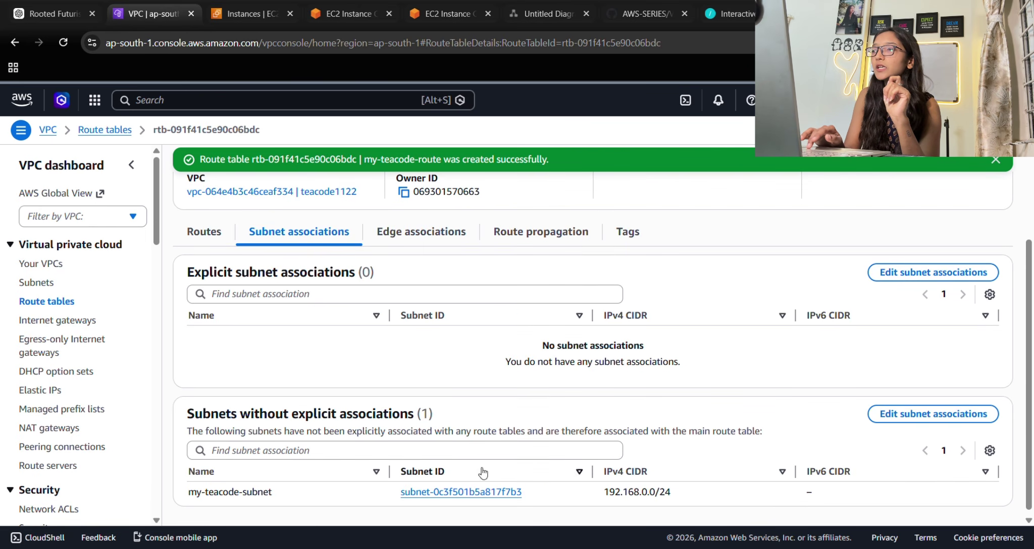
pyautogui.click(949, 272)
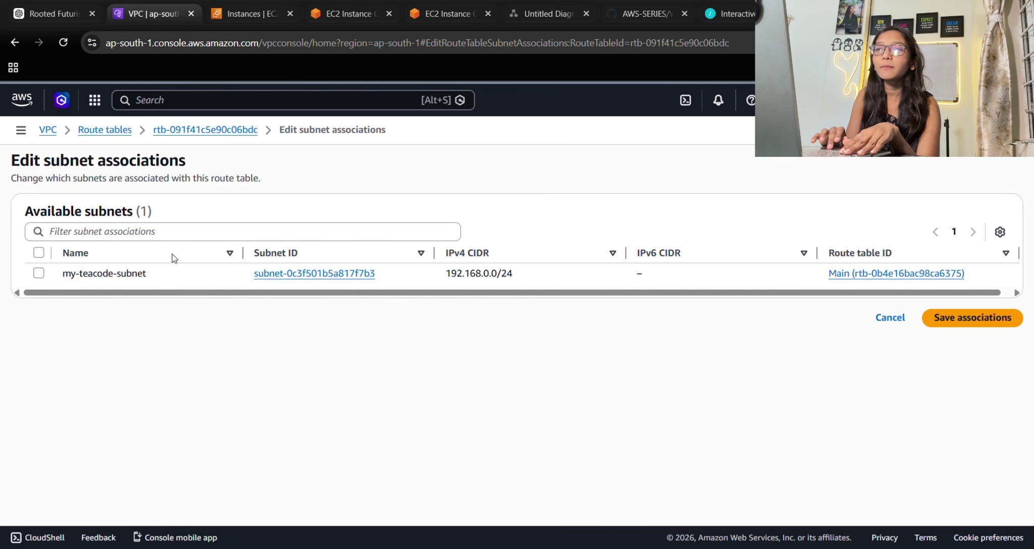
pyautogui.click(39, 274)
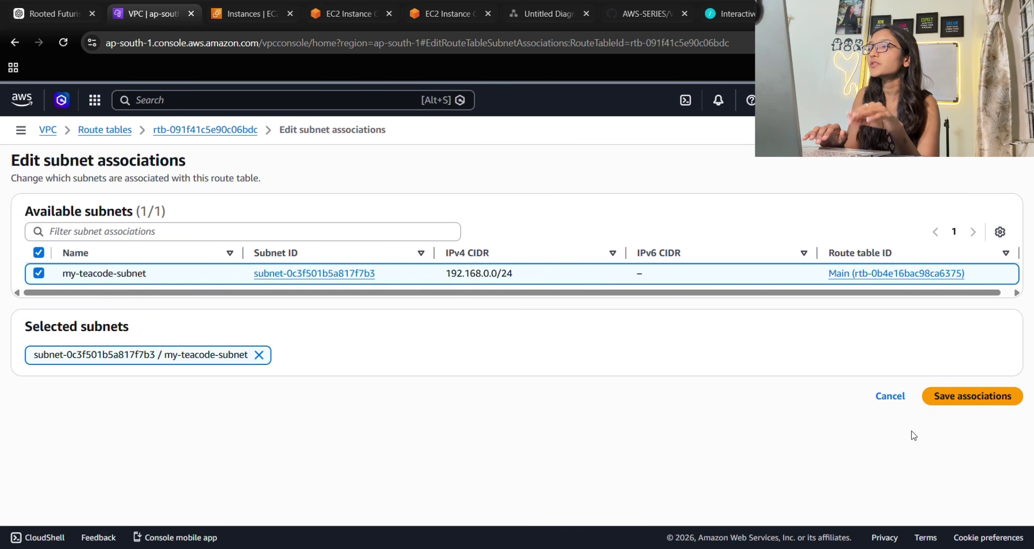
pyautogui.click(977, 403)
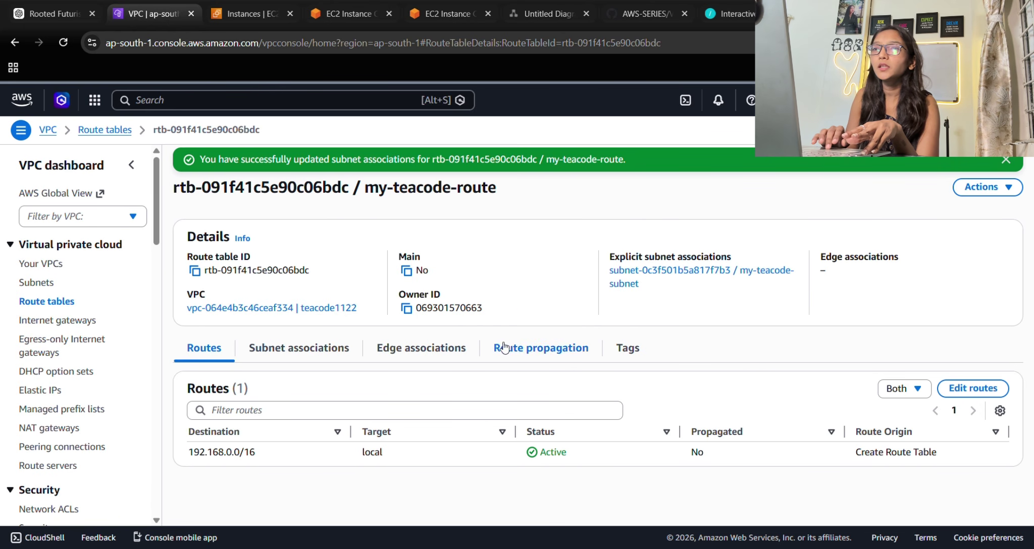
pyautogui.click(104, 133)
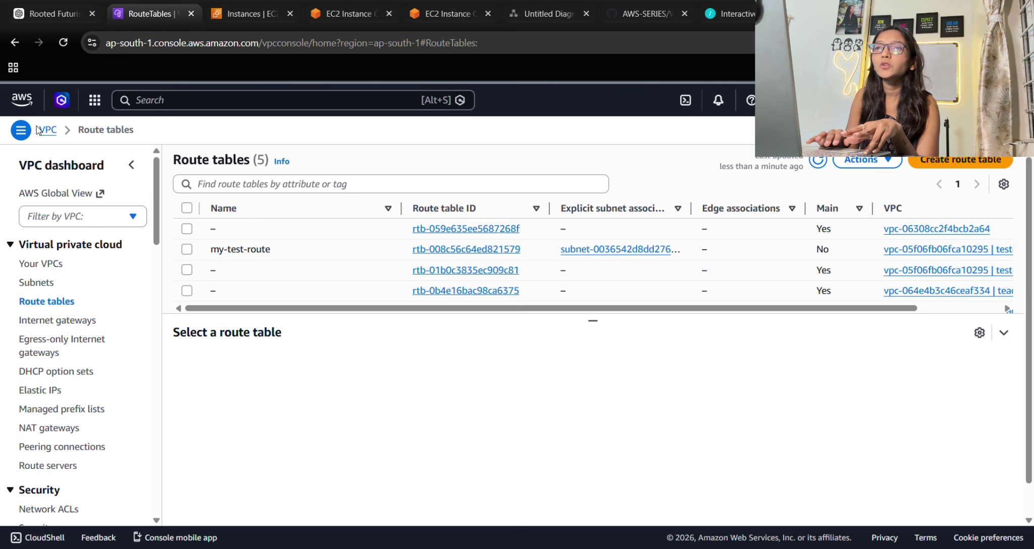
# Close the failed EC2 Instance Connect tab and go to the EC2 instances list.
pyautogui.click(331, 18)
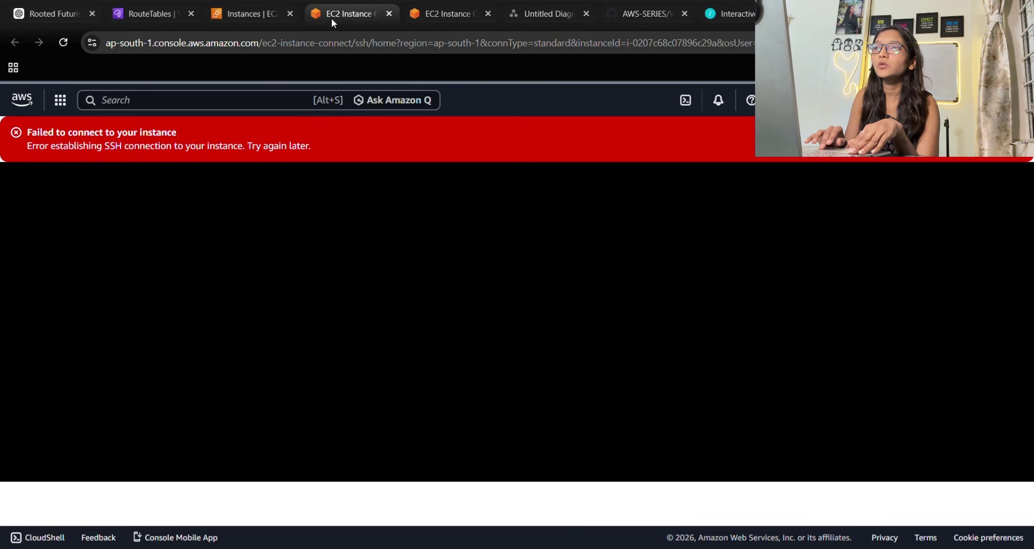
pyautogui.click(389, 14)
pyautogui.click(254, 5)
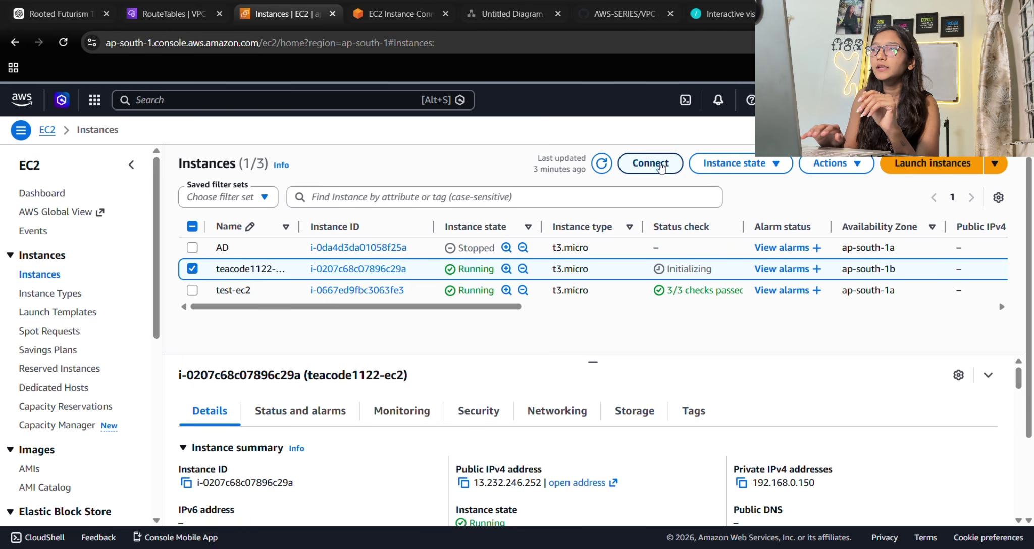
# Open teacode1122-ec2's Connect options, note the not-in-public-subnet warning, and return to Route tables.
pyautogui.click(656, 165)
pyautogui.scroll(-1, 669, 291)
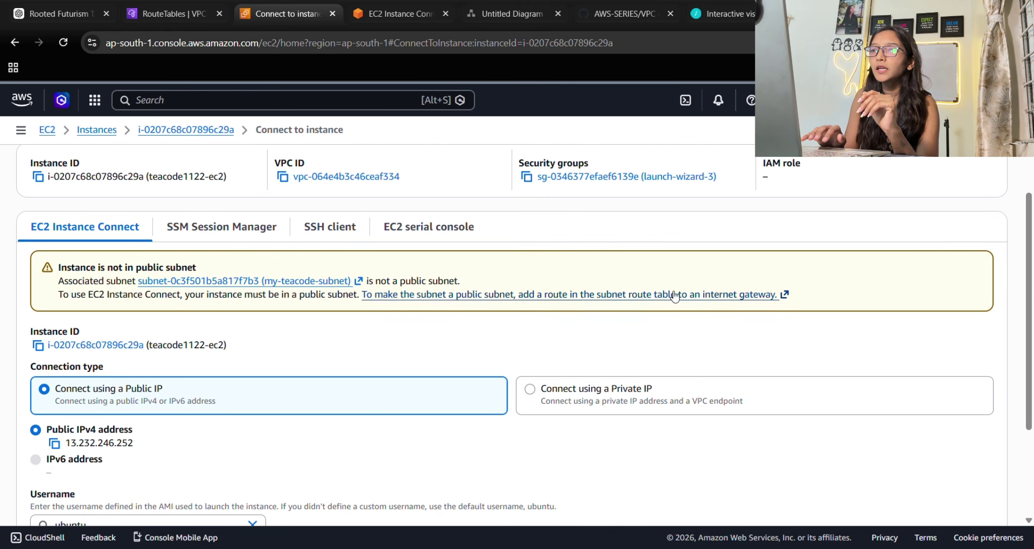
pyautogui.scroll(-1, 810, 383)
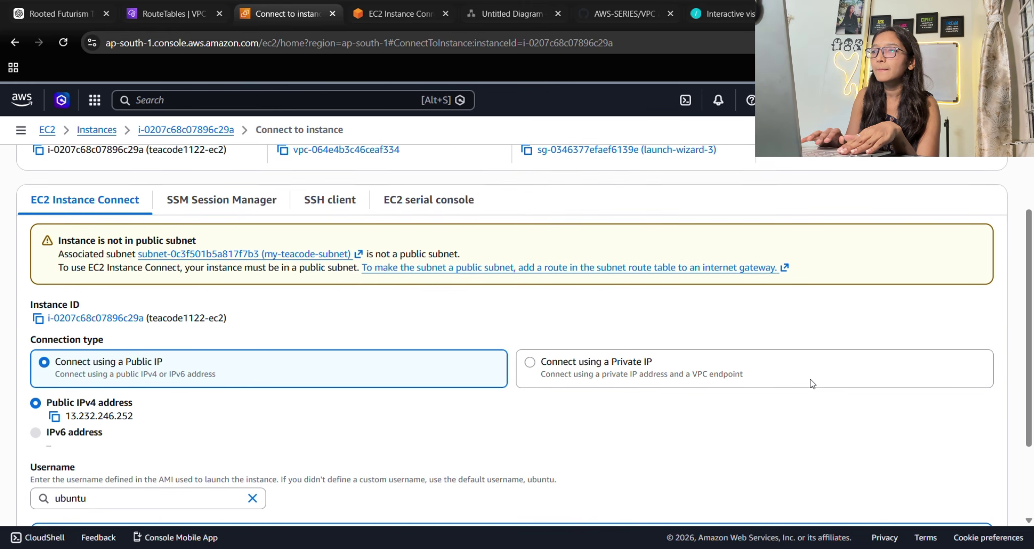
pyautogui.scroll(1, 810, 384)
pyautogui.scroll(1, 796, 355)
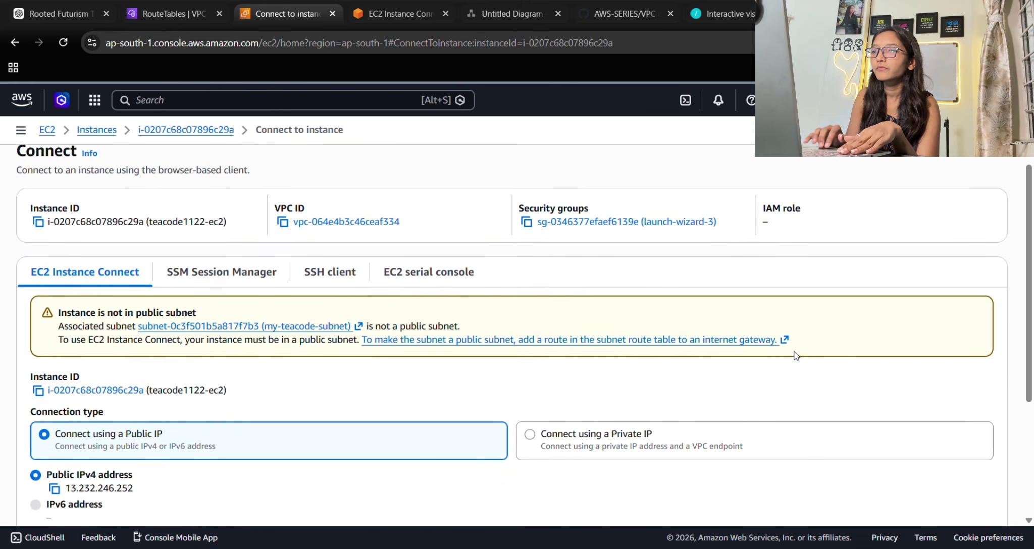
pyautogui.scroll(-3, 578, 394)
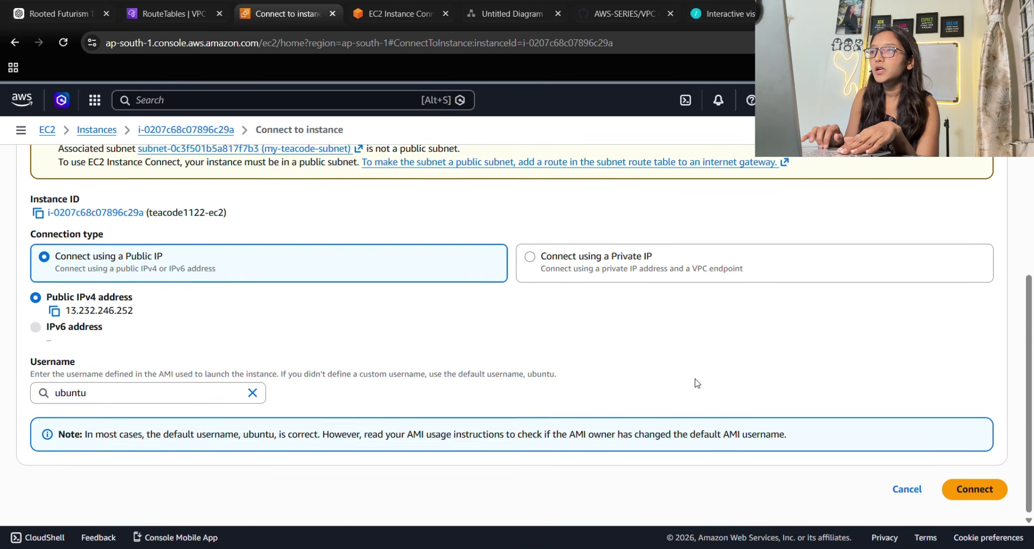
pyautogui.scroll(3, 200, 324)
pyautogui.moveTo(147, 325); pyautogui.dragTo(158, 337)
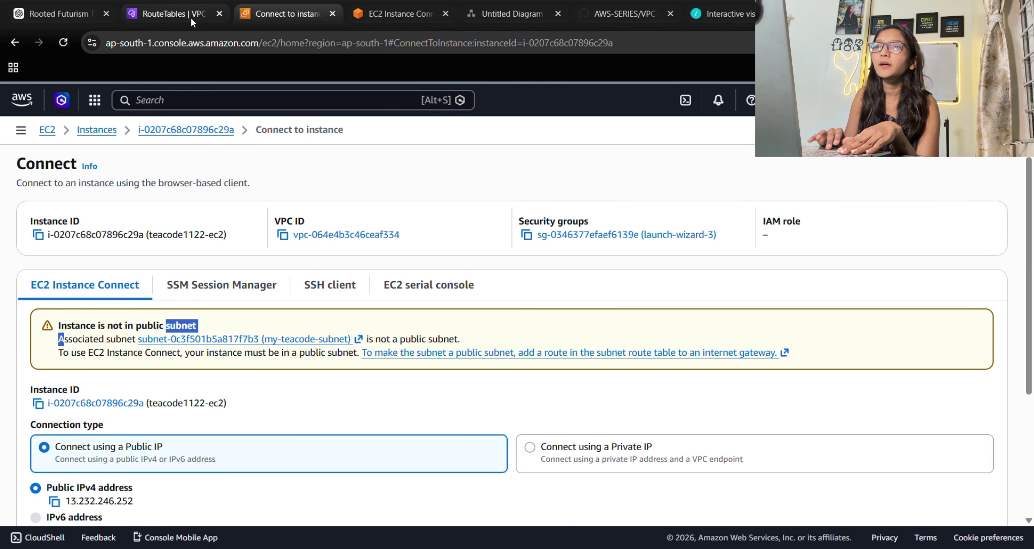
pyautogui.click(147, 11)
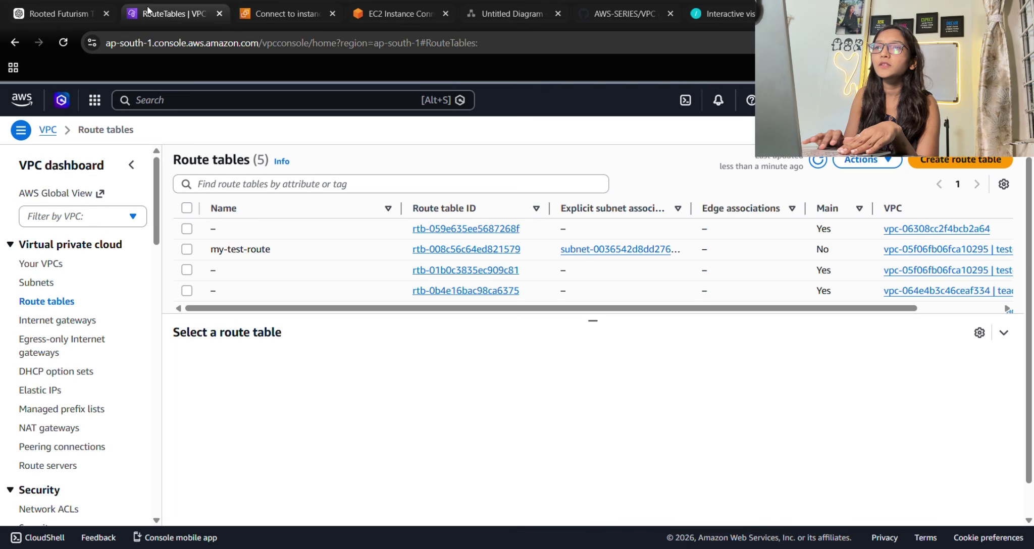
# Check the VPC list, then select my-teacode-route and view its routes.
pyautogui.click(40, 264)
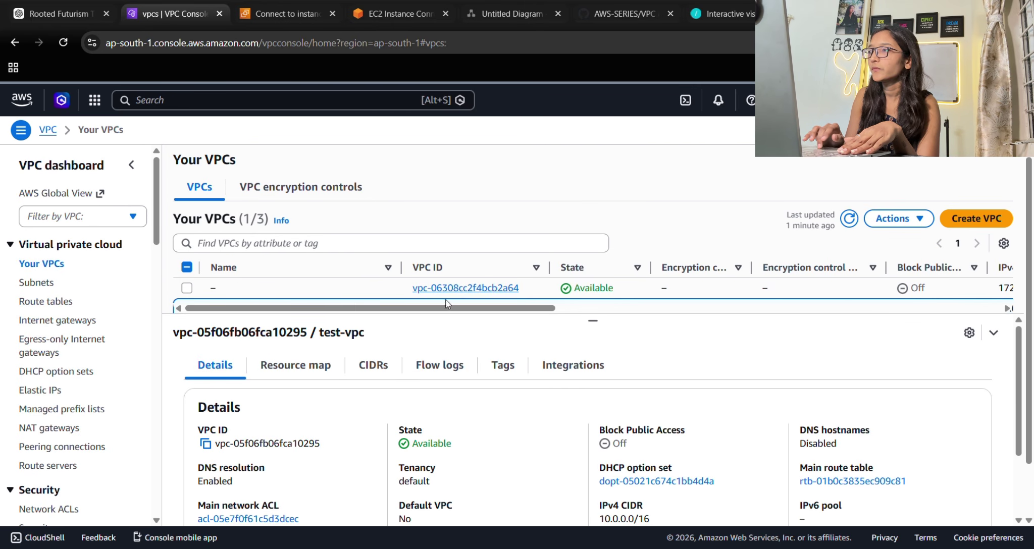
pyautogui.moveTo(592, 321); pyautogui.dragTo(593, 340)
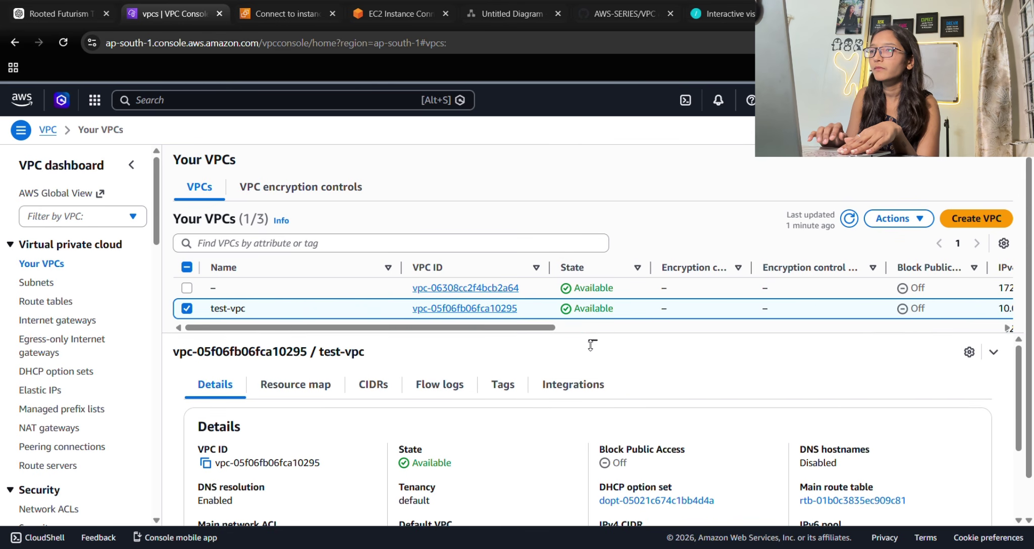
pyautogui.click(45, 301)
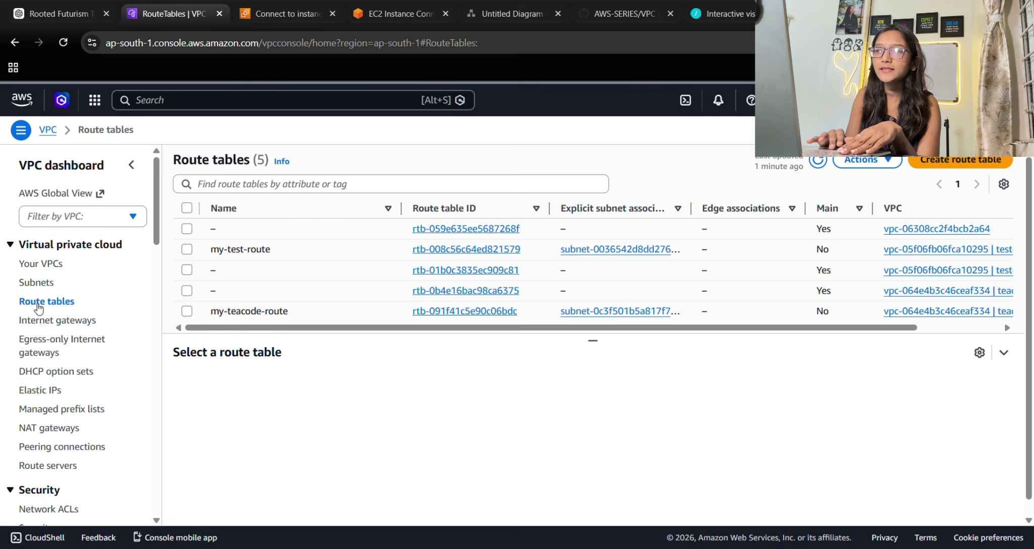
pyautogui.click(196, 312)
pyautogui.click(286, 385)
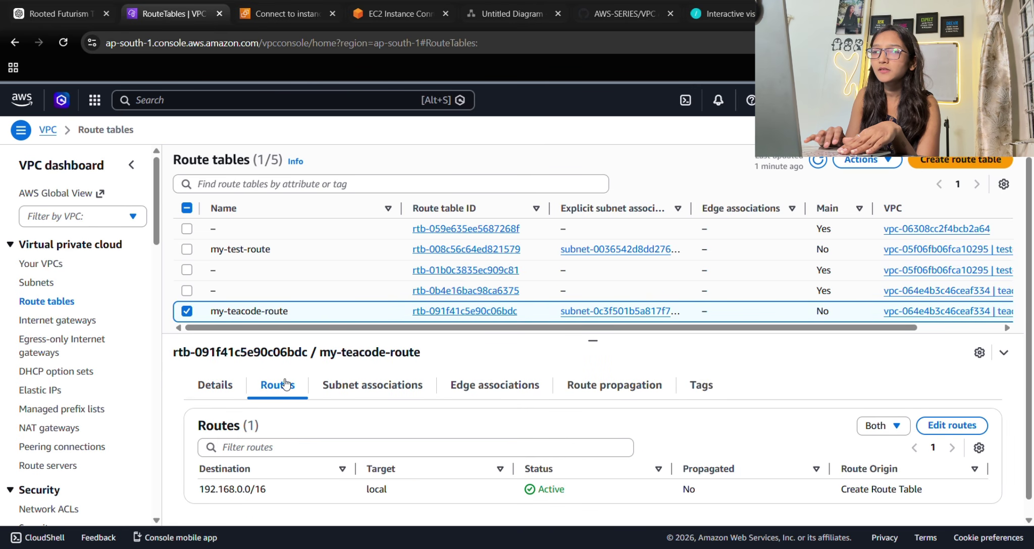
# Add a 0.0.0.0/0 route targeting internet gateway igw-0141717b665449220 and save it.
pyautogui.click(949, 426)
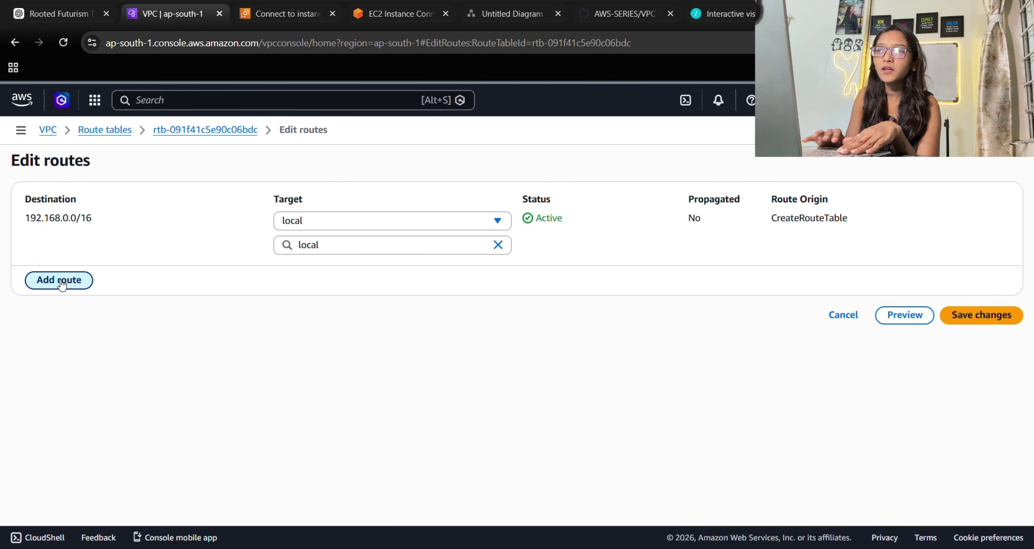
pyautogui.click(87, 284)
pyautogui.click(73, 275)
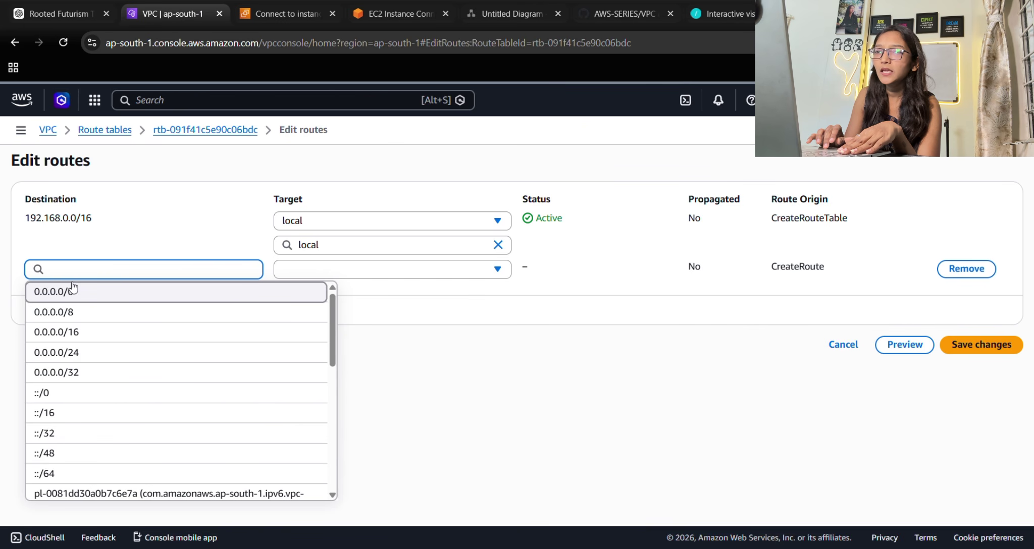
pyautogui.click(73, 292)
pyautogui.click(289, 272)
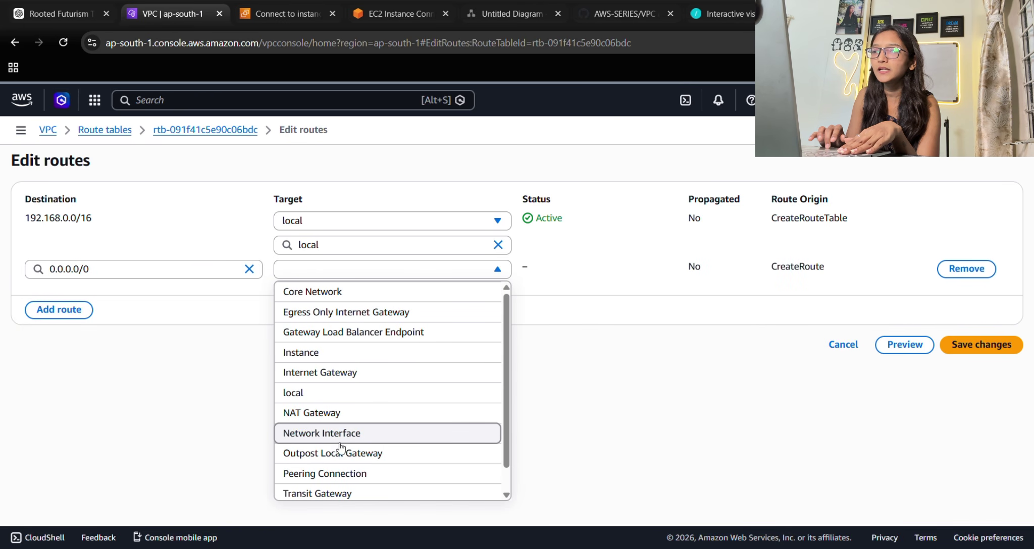
pyautogui.click(323, 374)
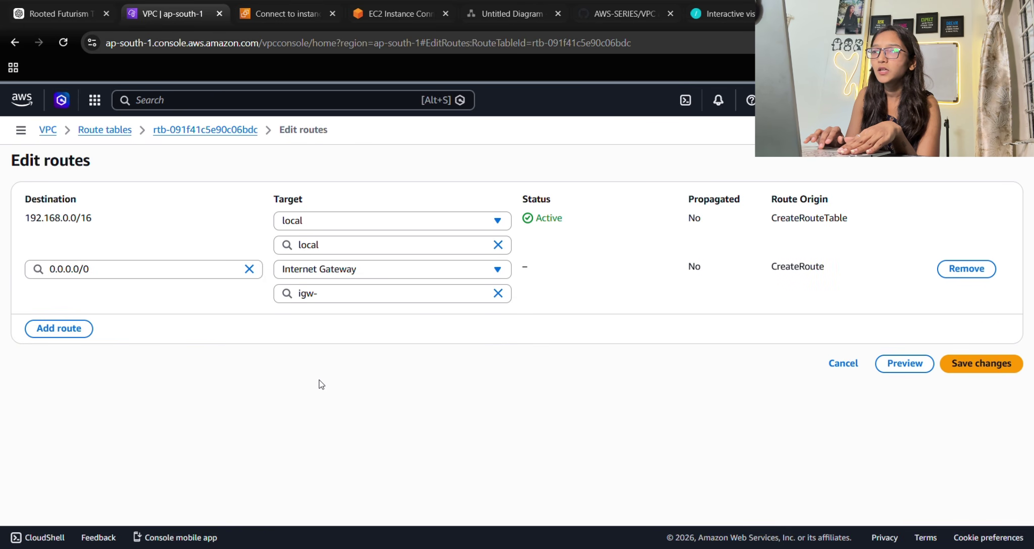
pyautogui.click(346, 338)
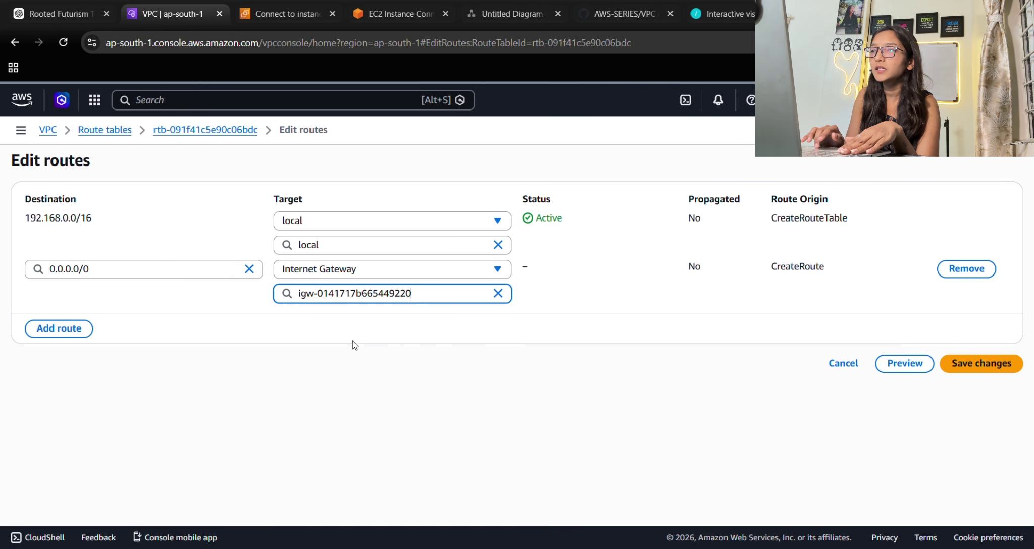
pyautogui.click(987, 363)
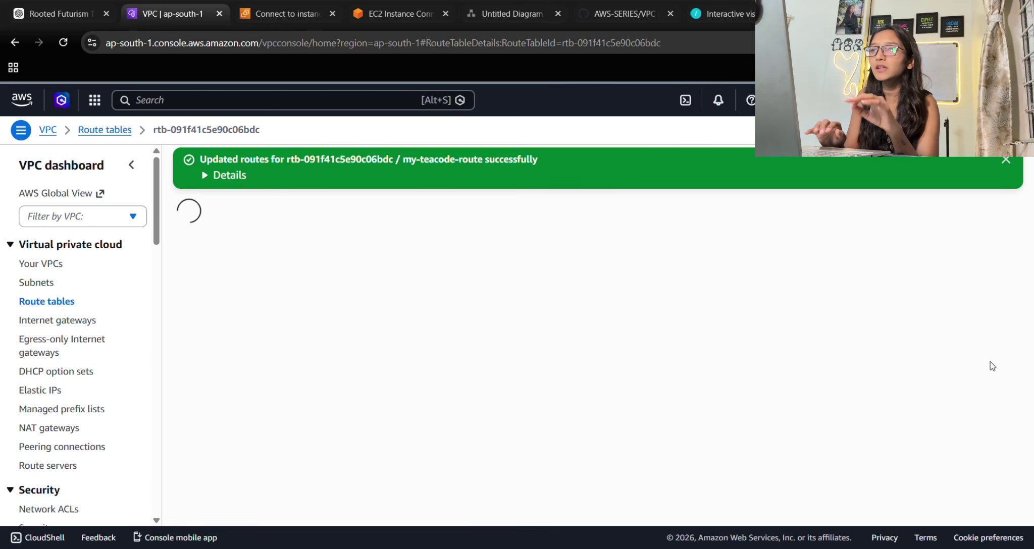
# Reload the Connect page, then launch EC2 Instance Connect on teacode1122-ec2 from the Instances list.
pyautogui.click(285, 14)
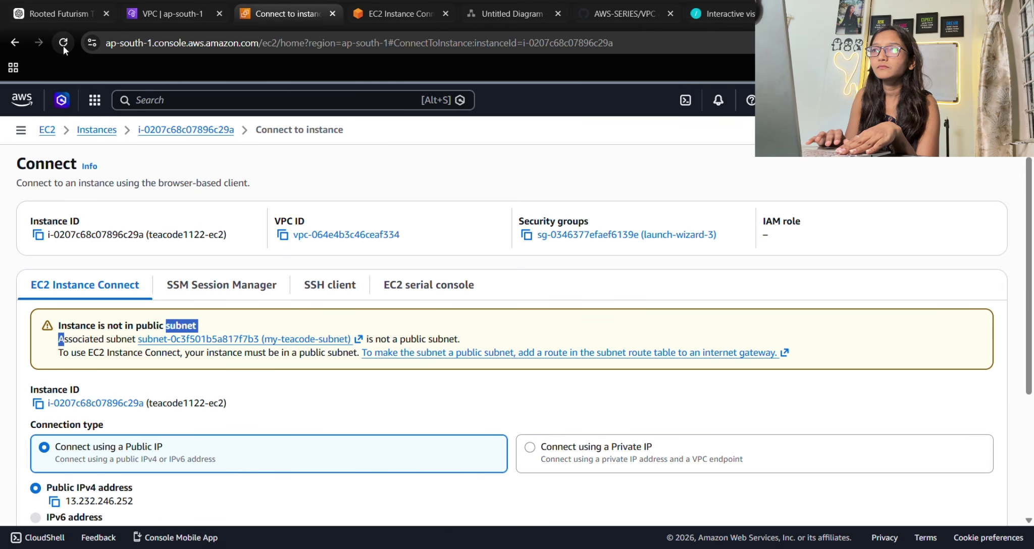
pyautogui.click(63, 43)
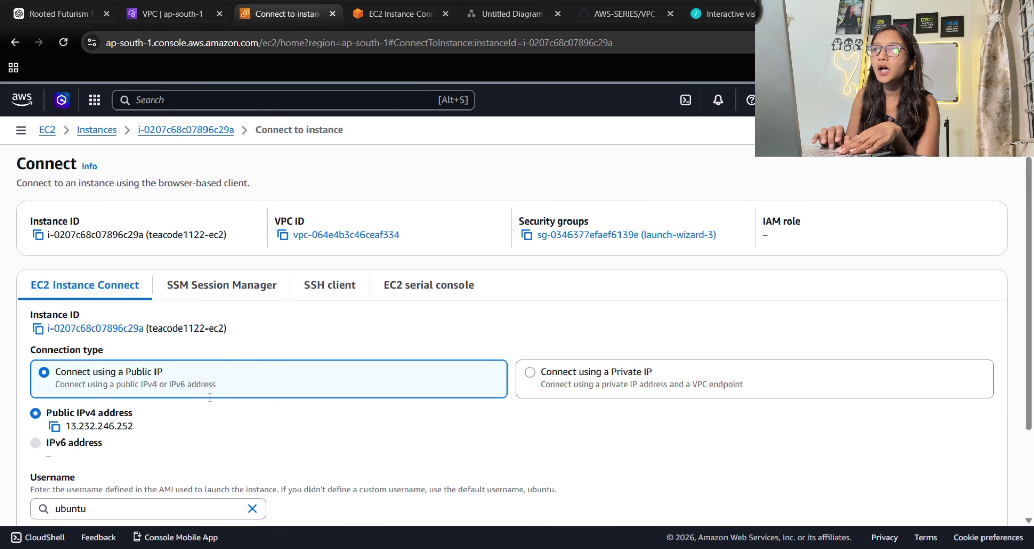
pyautogui.click(97, 130)
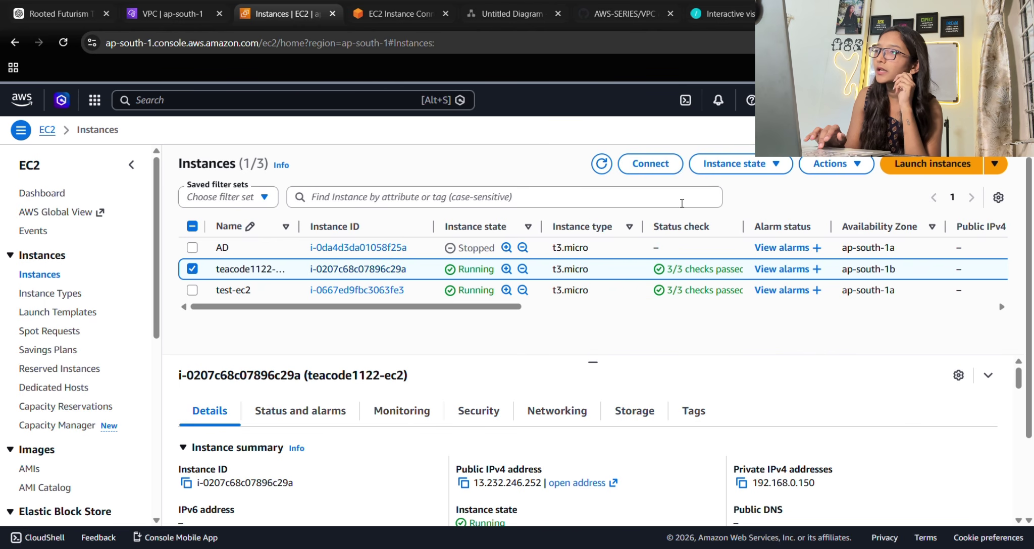
pyautogui.click(658, 166)
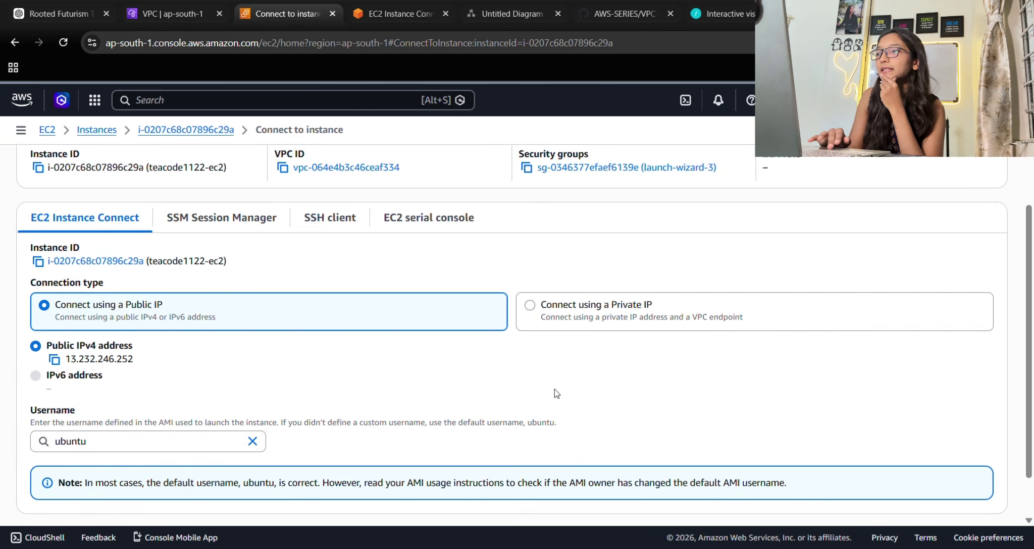
pyautogui.scroll(-3, 706, 429)
pyautogui.click(976, 488)
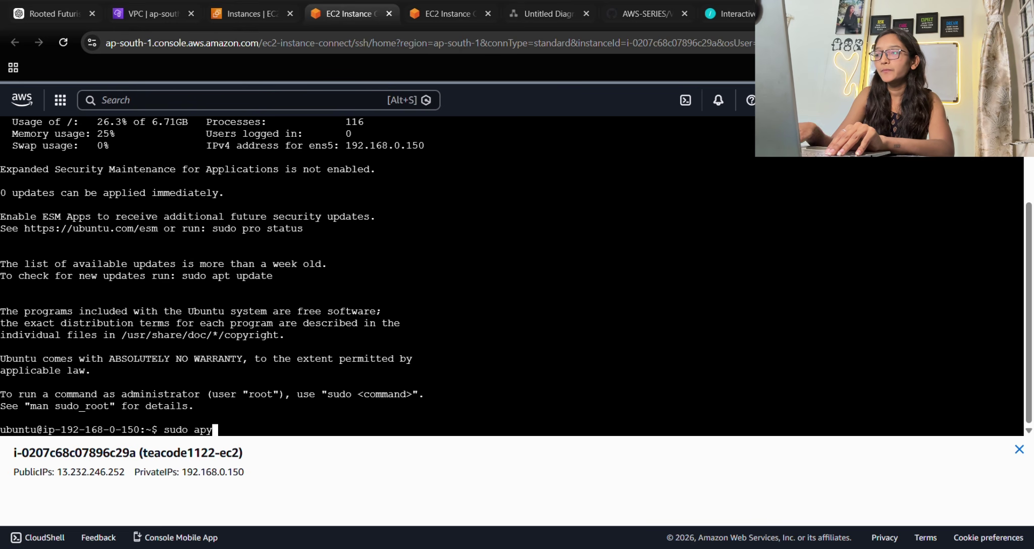
# Run sudo apt update -y on teacode1122-ec2 and highlight its private IP 192.168.0.150.
pyautogui.write('t u')
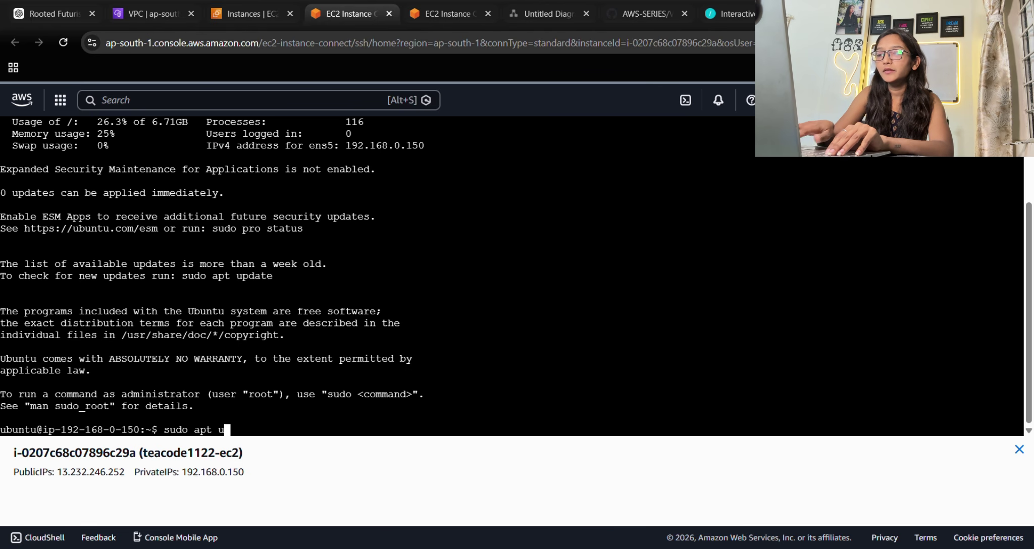
pyautogui.write('pdate -')
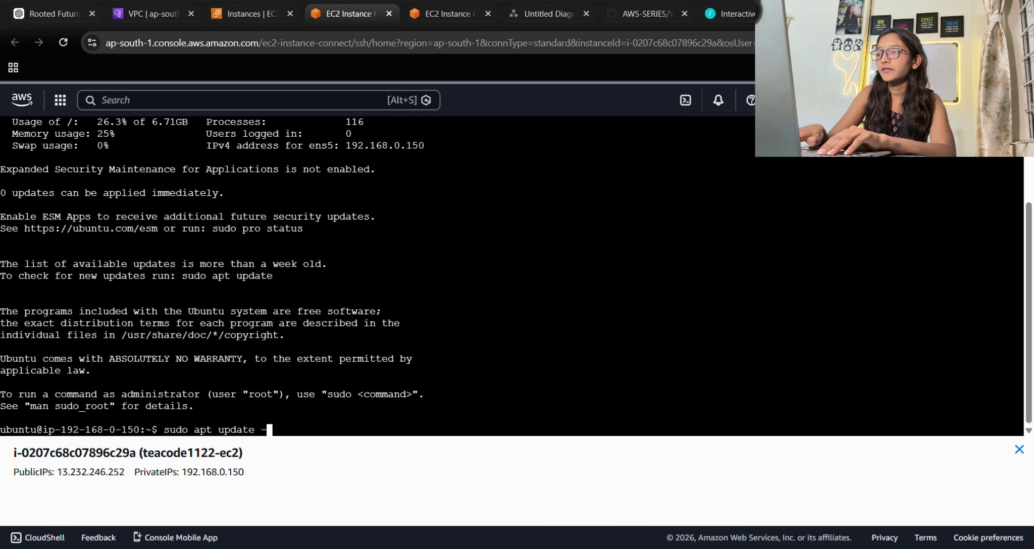
pyautogui.write('y')
pyautogui.press('Return')
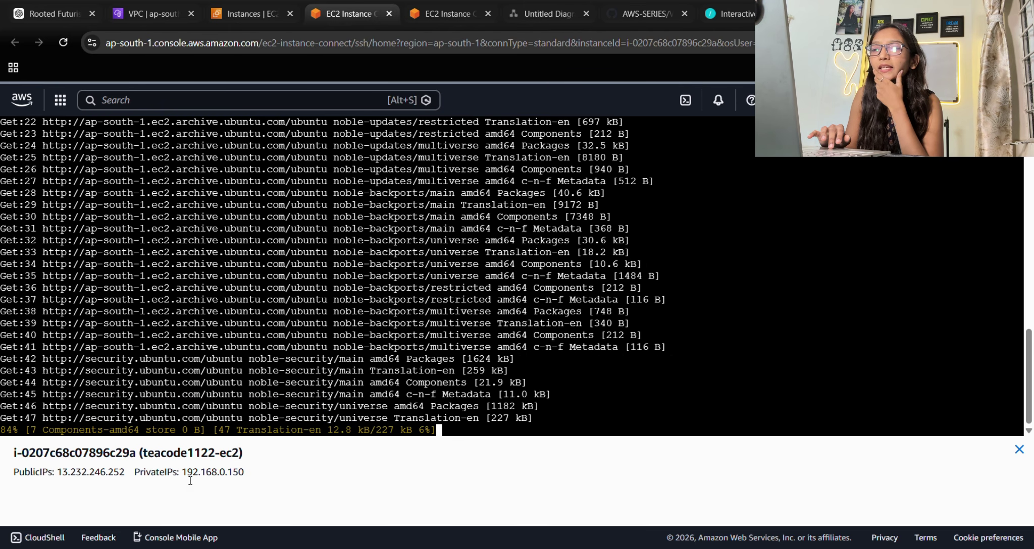
pyautogui.moveTo(181, 474); pyautogui.dragTo(256, 475)
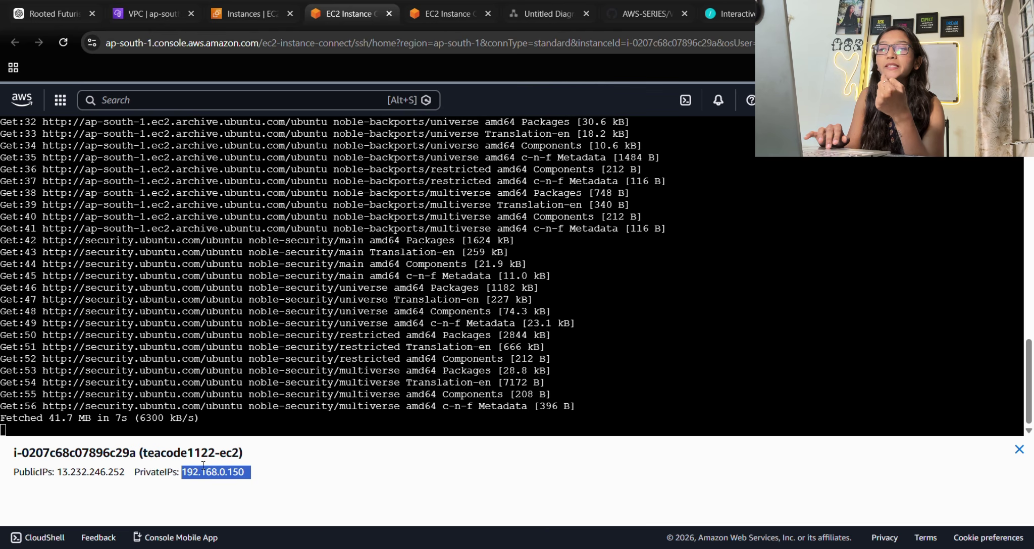
pyautogui.click(200, 481)
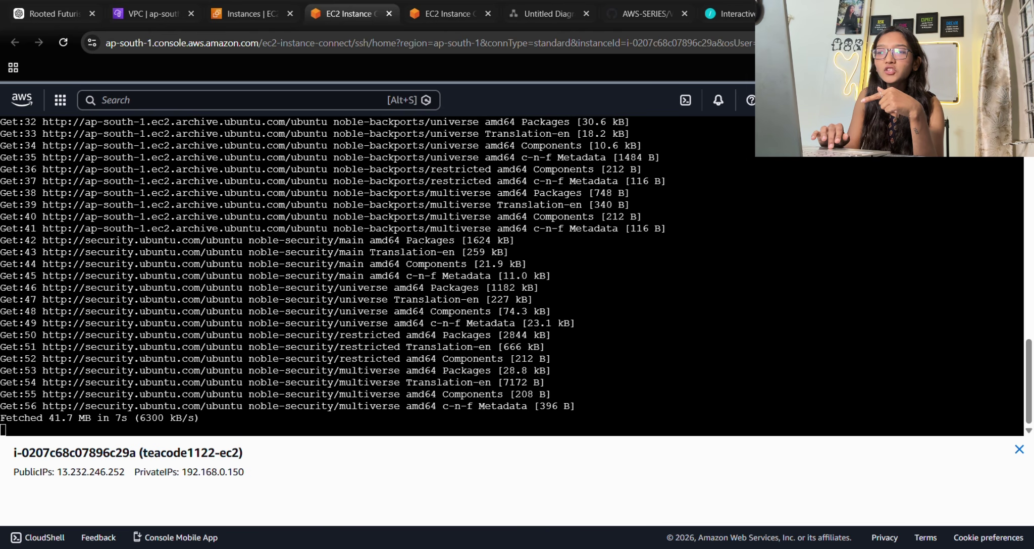
pyautogui.moveTo(179, 480); pyautogui.dragTo(247, 486)
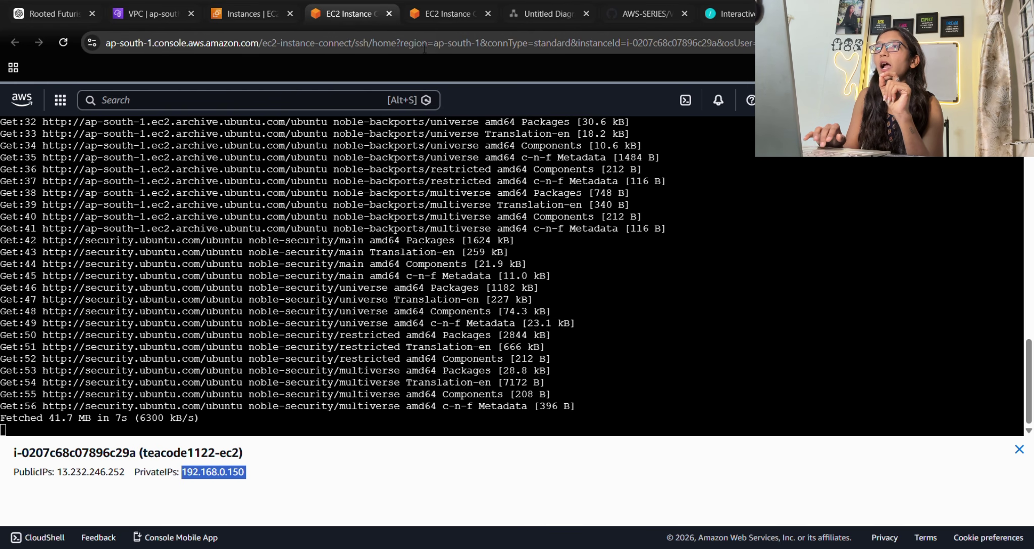
# In the test-ec2 terminal, highlight its instance name and private IP 10.0.0.25.
pyautogui.click(418, 14)
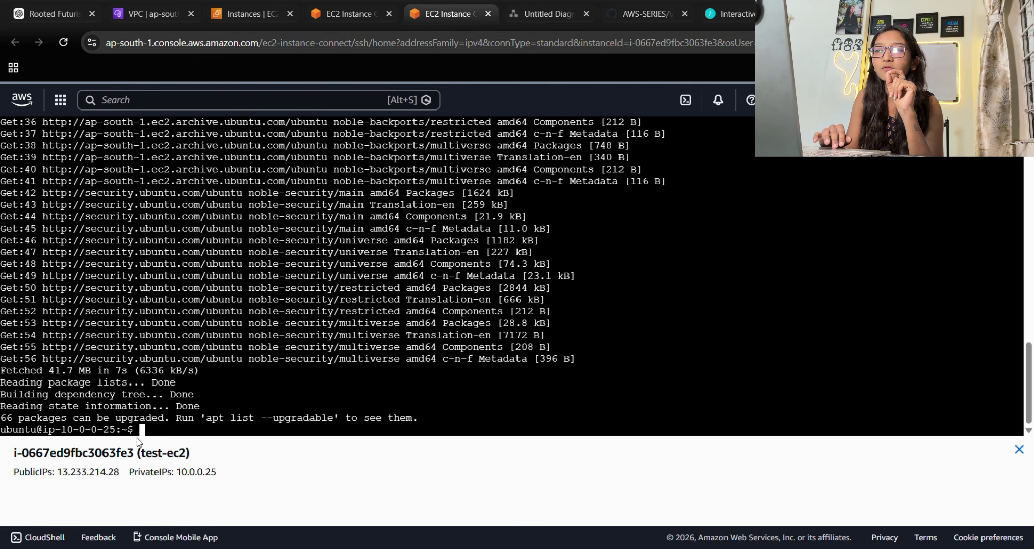
pyautogui.moveTo(137, 453); pyautogui.dragTo(225, 479)
pyautogui.click(226, 478)
pyautogui.click(246, 435)
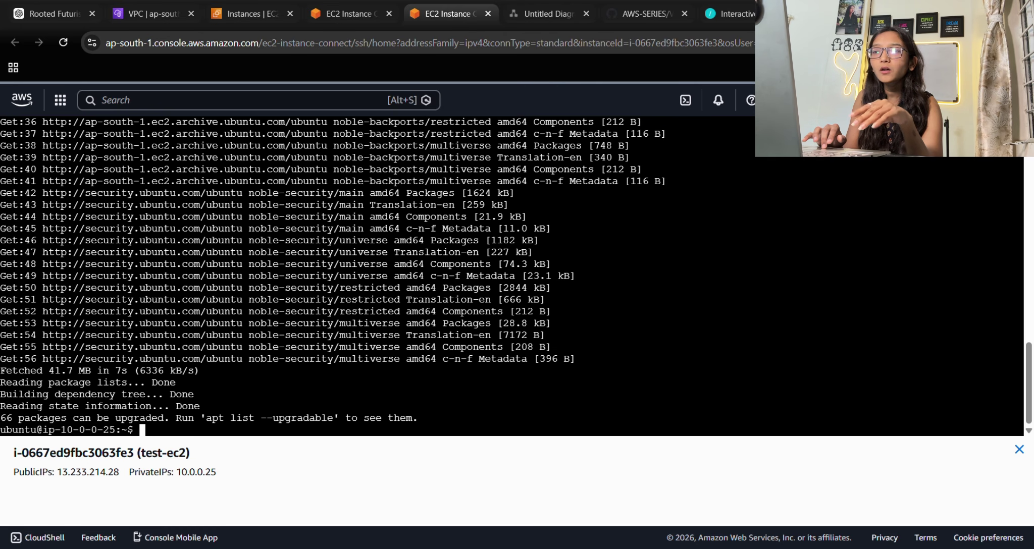
# Flip between the instances list and both terminals to compare the two private IPs.
pyautogui.click(257, 6)
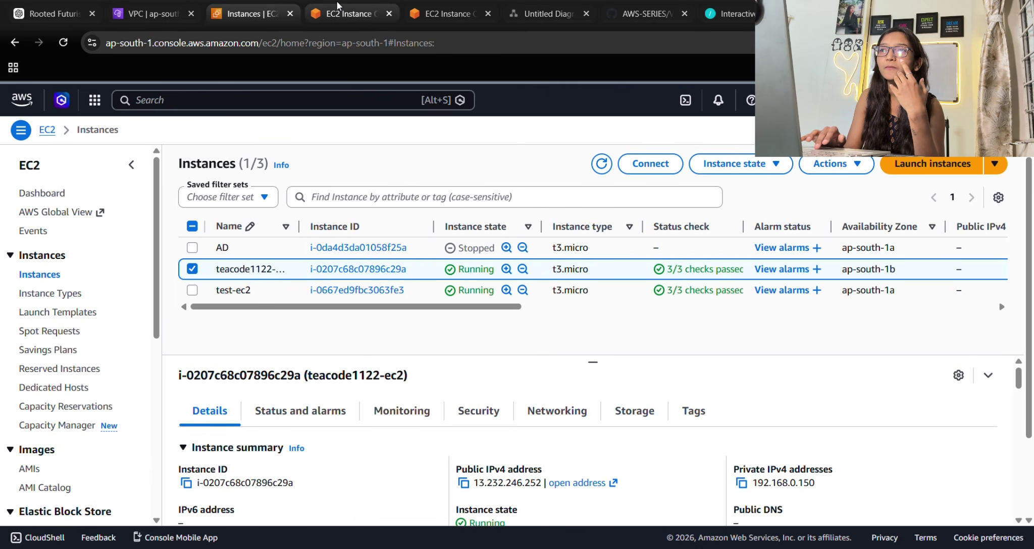
pyautogui.click(340, 4)
pyautogui.click(167, 430)
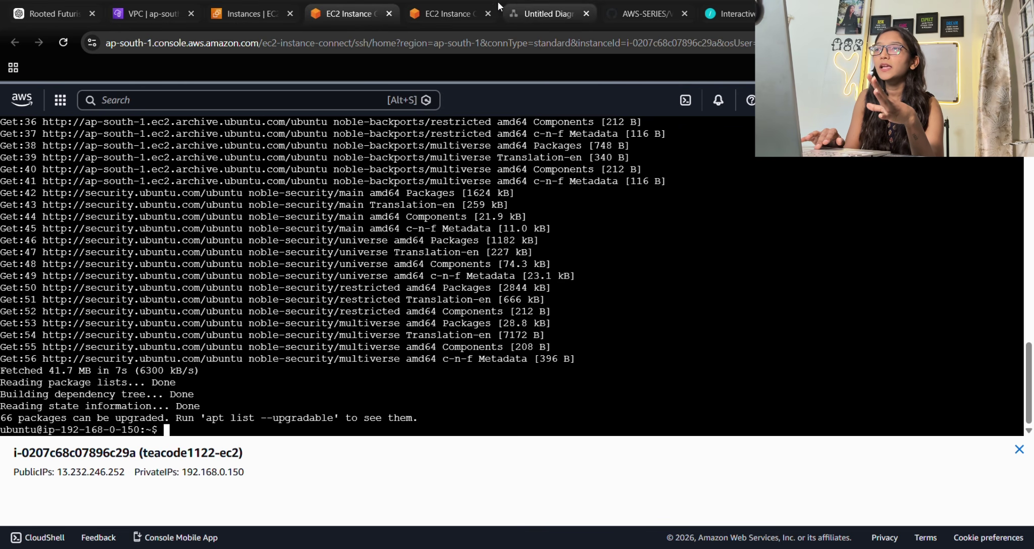
pyautogui.click(441, 17)
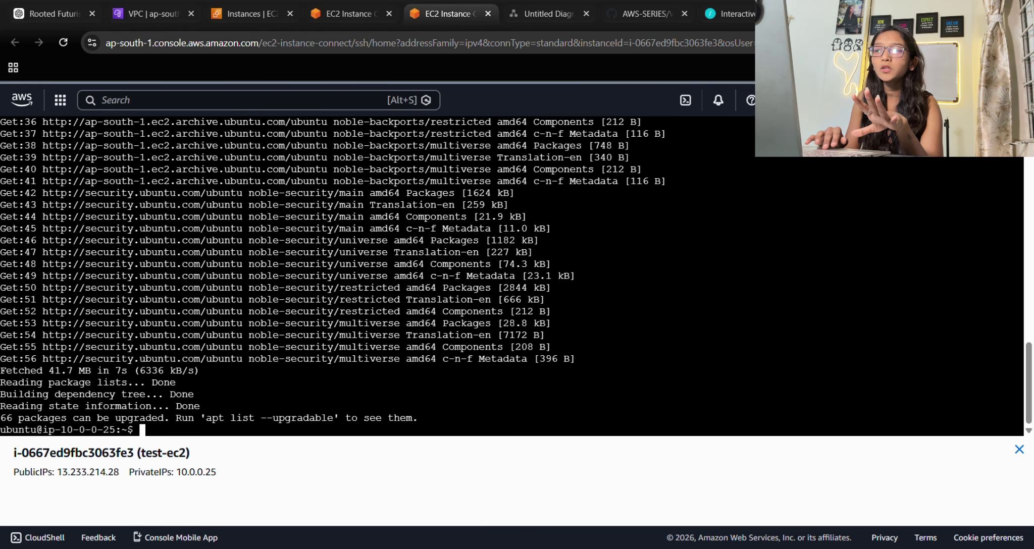
pyautogui.moveTo(142, 453); pyautogui.dragTo(191, 455)
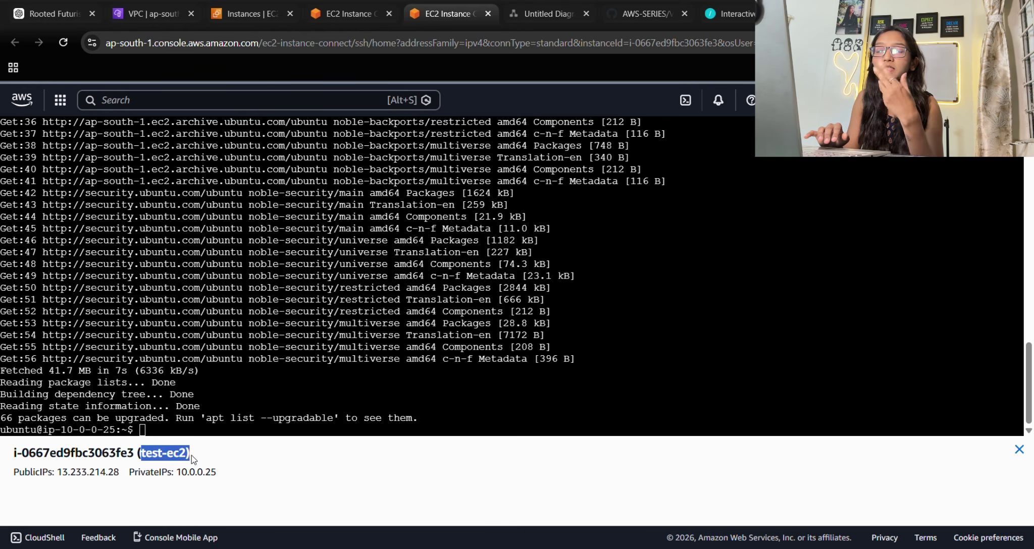
pyautogui.click(248, 14)
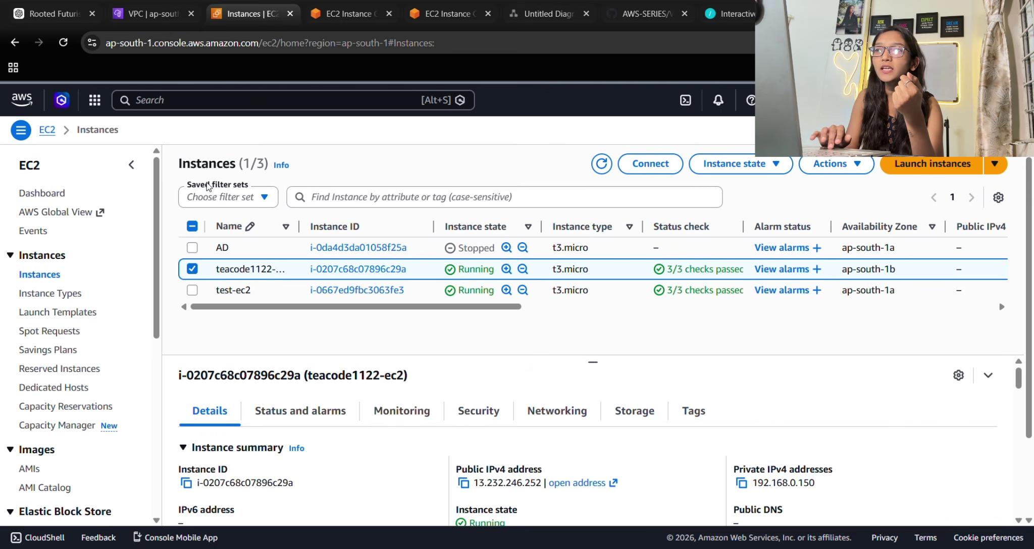
pyautogui.click(352, 14)
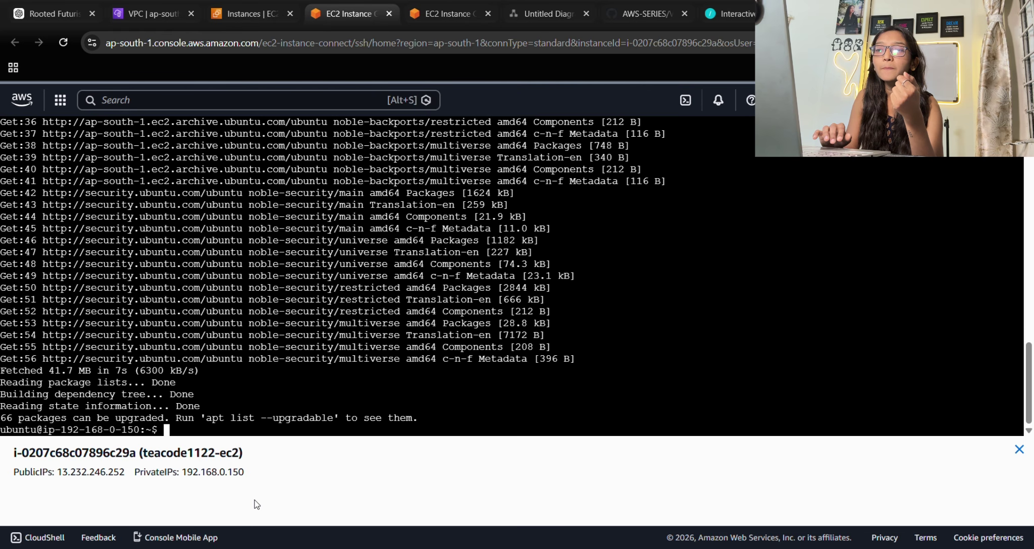
pyautogui.click(444, 15)
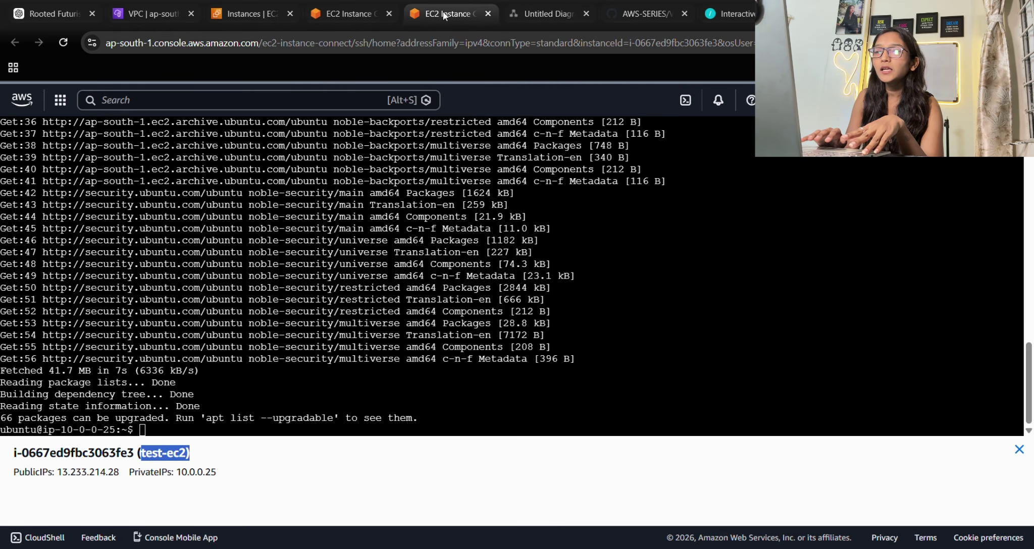
pyautogui.click(348, 14)
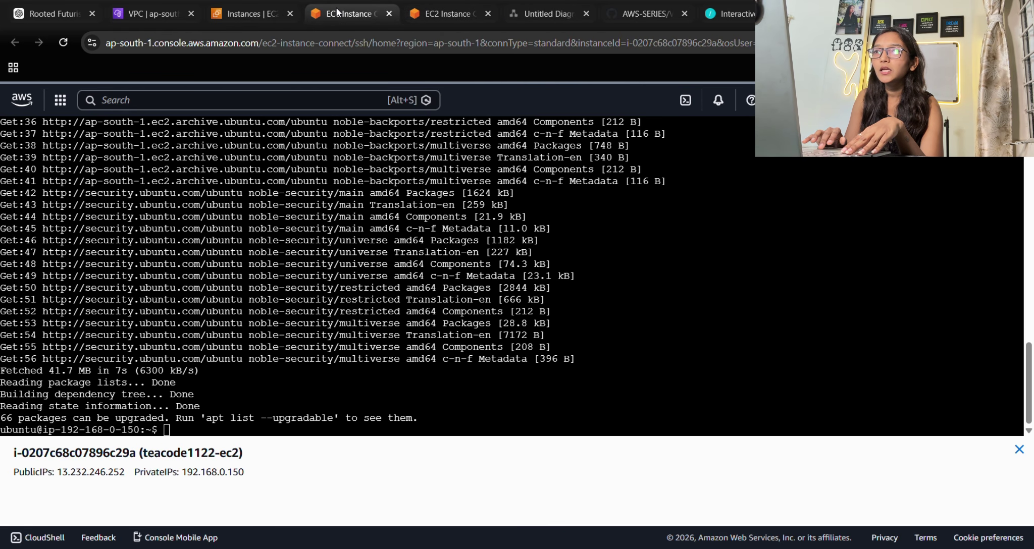
pyautogui.click(248, 14)
pyautogui.click(352, 14)
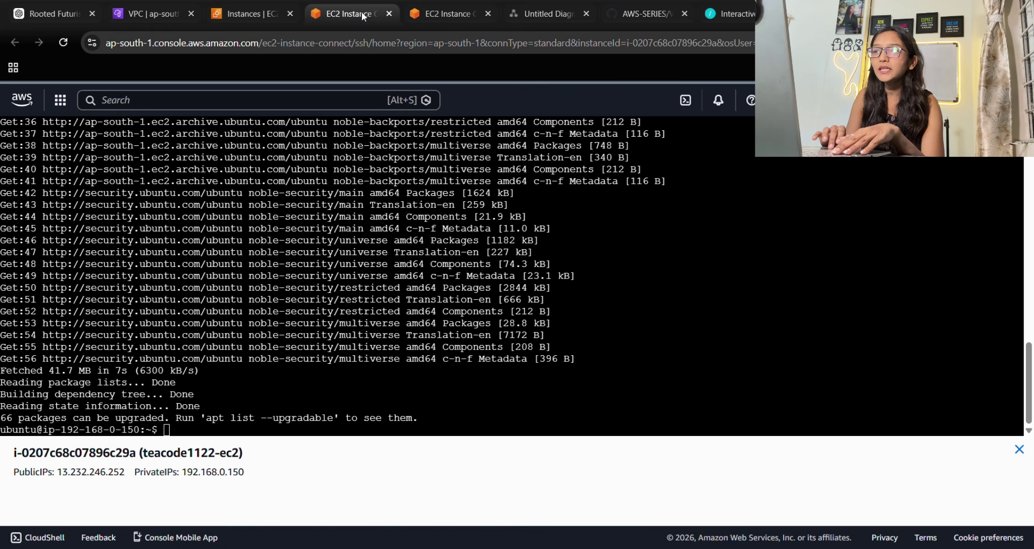
# Ping 10.0.0.25 from teacode1122-ec2 after confirming test-ec2's private IP, then go to test-ec2.
pyautogui.write('ping ')
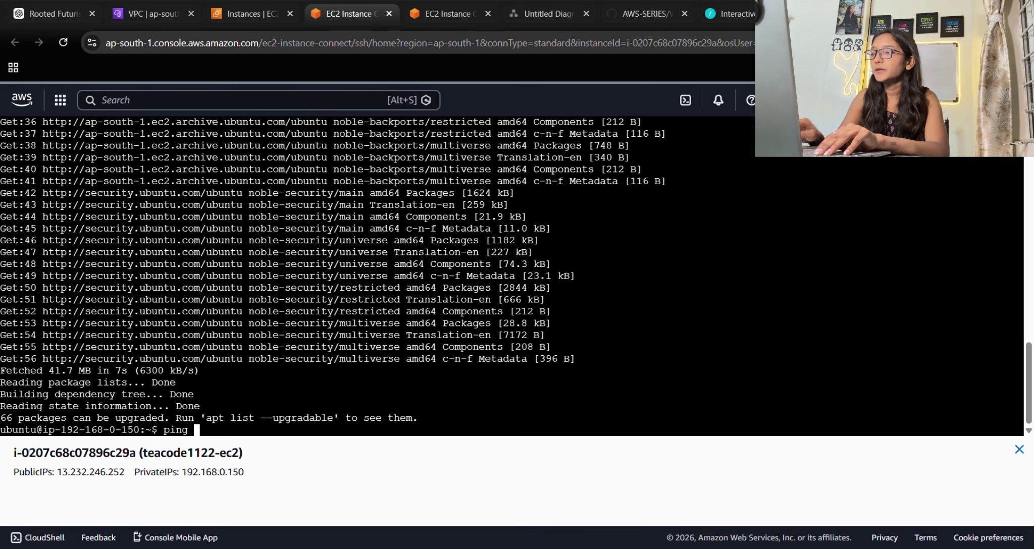
pyautogui.write('10')
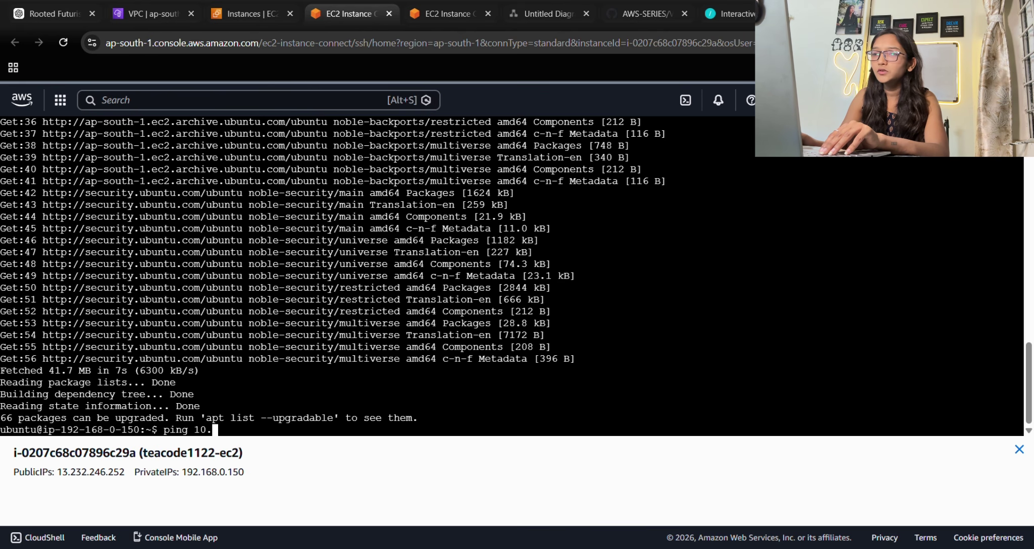
pyautogui.write('.0.0')
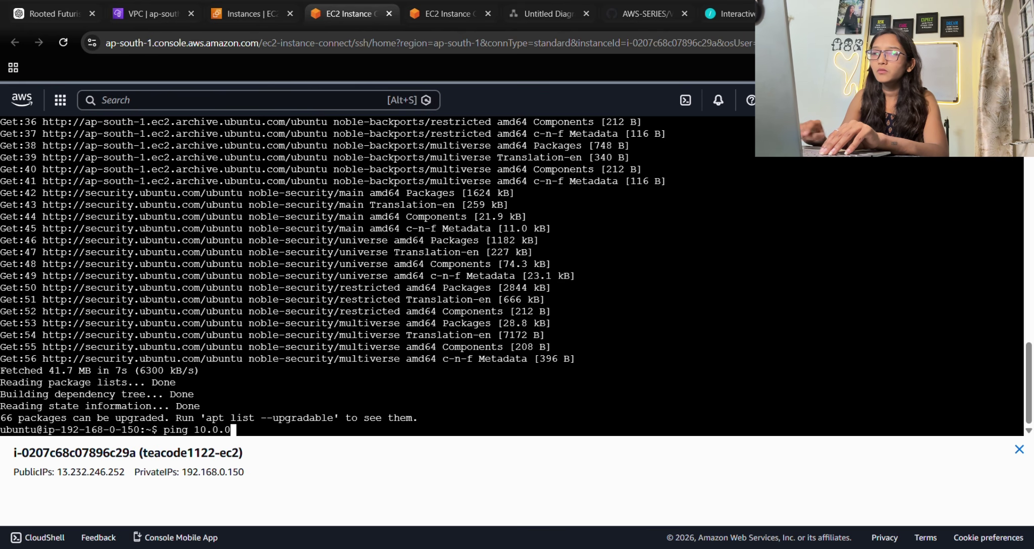
pyautogui.click(426, 10)
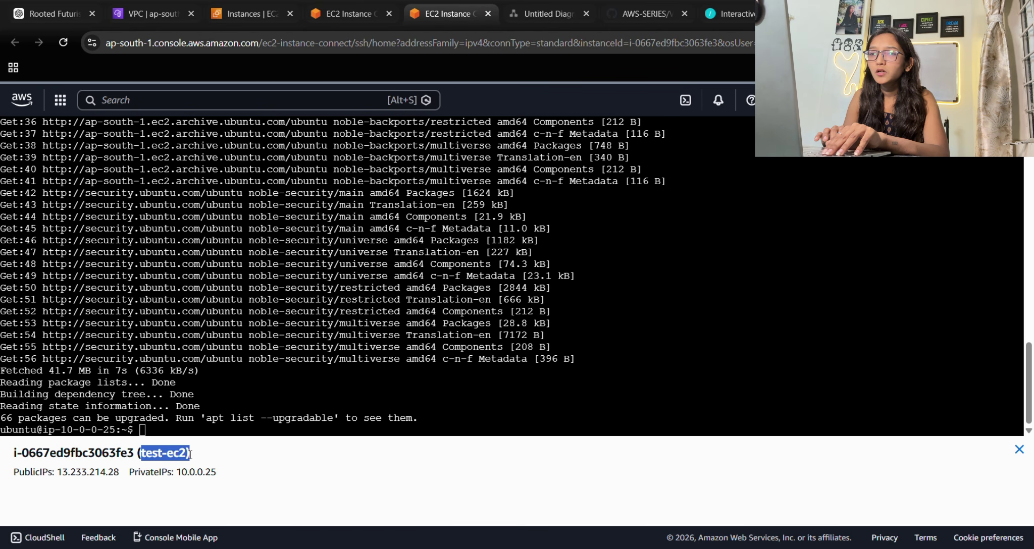
pyautogui.click(196, 481)
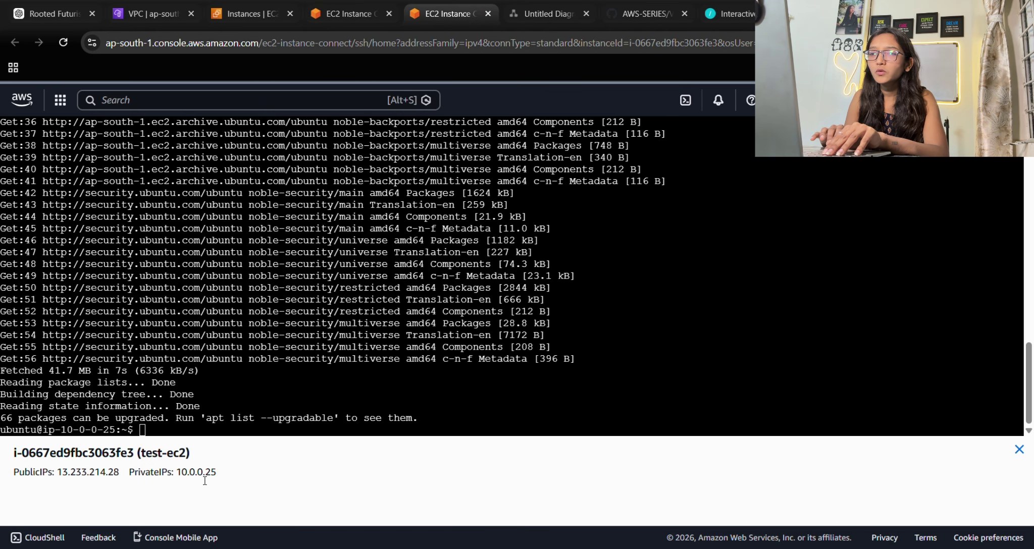
pyautogui.click(365, 4)
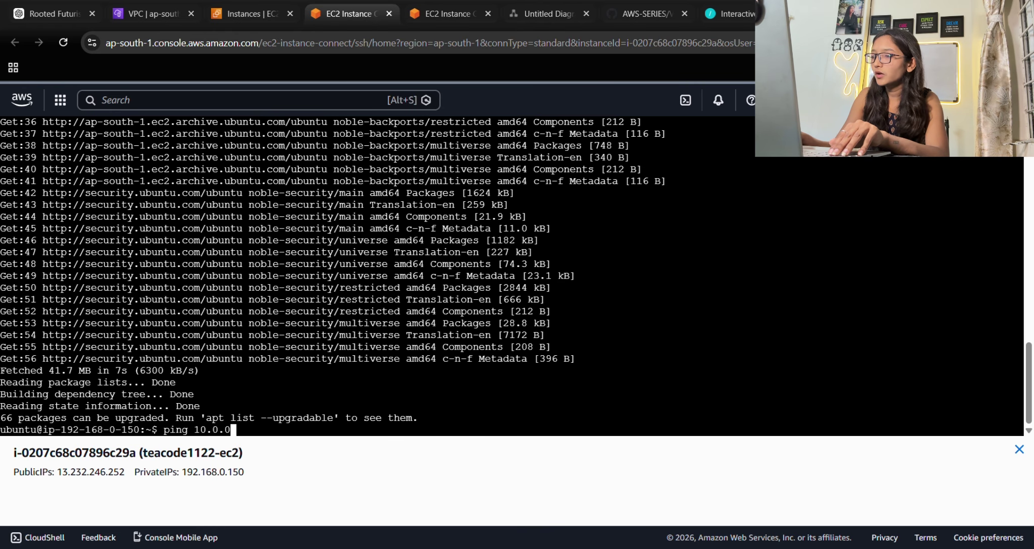
pyautogui.write('.25')
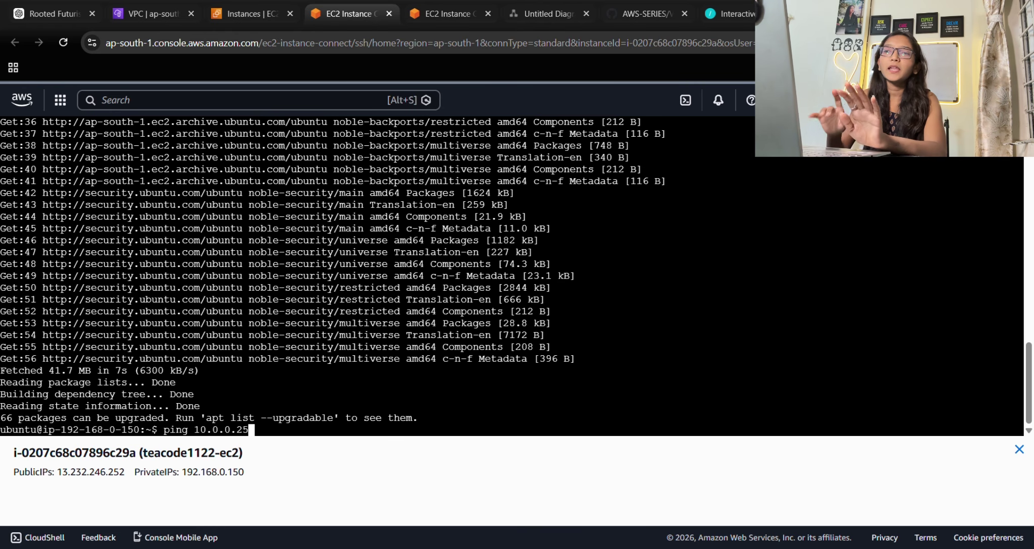
pyautogui.press('Return')
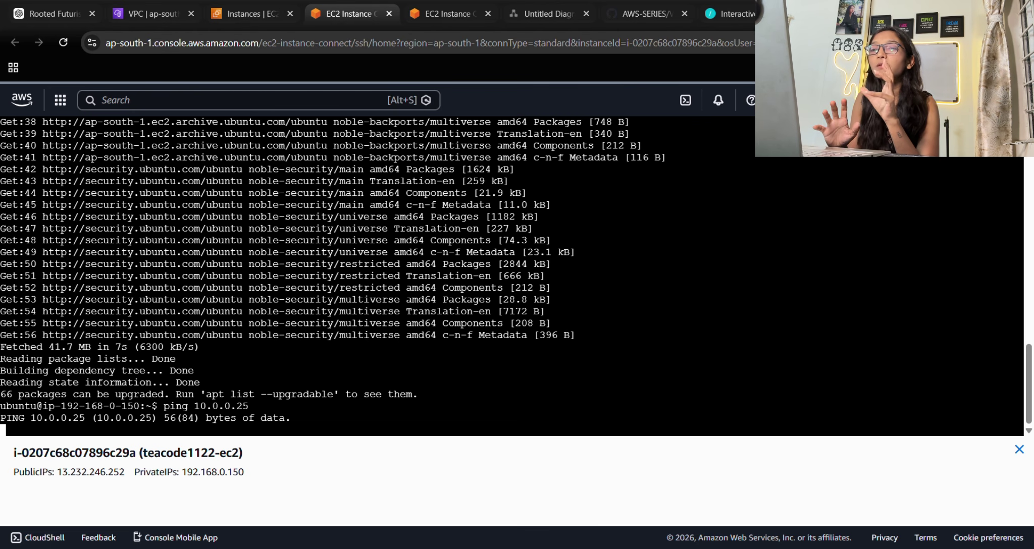
pyautogui.click(457, 12)
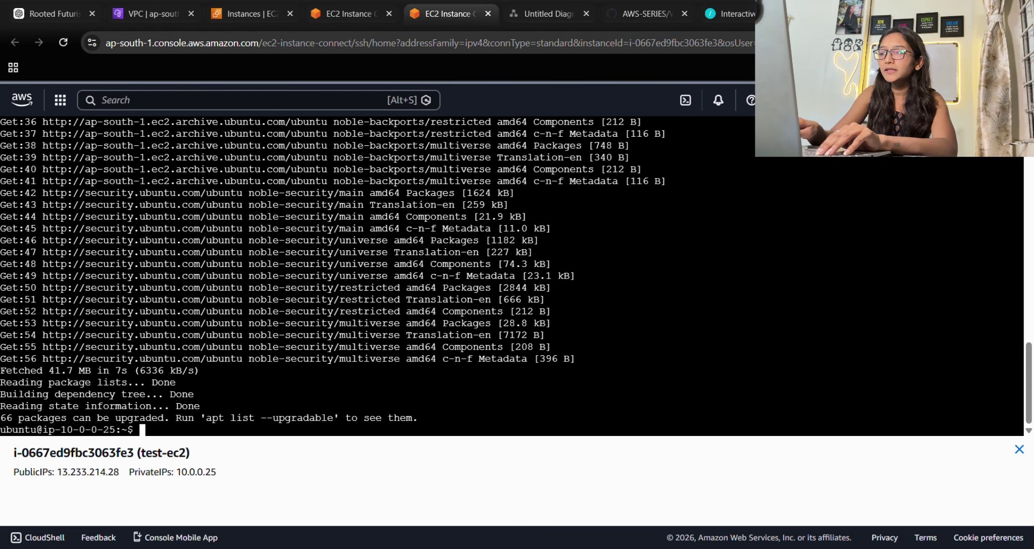
# On test-ec2, run ping 192.168.0.150 to reach teacode1122-ec2's private address.
pyautogui.write('ping')
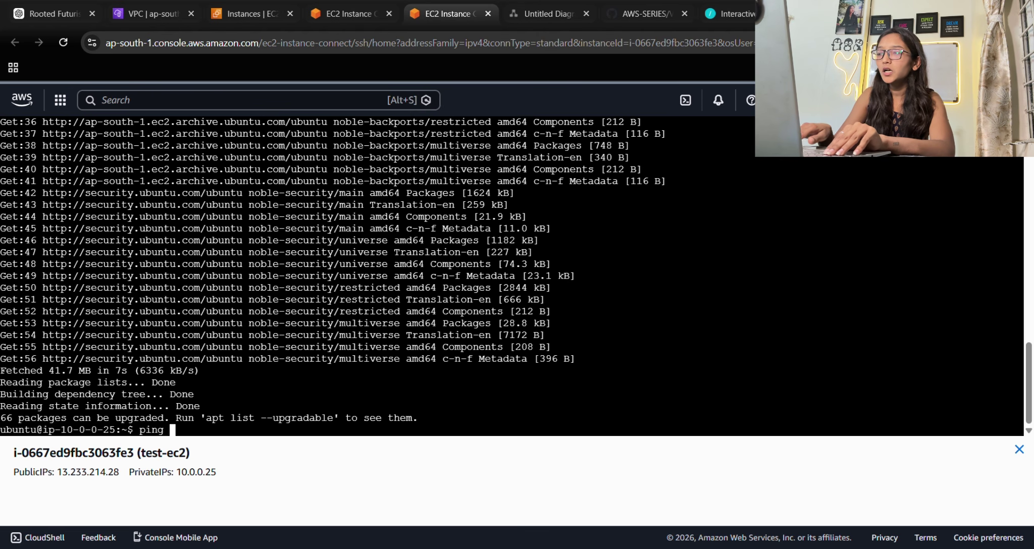
pyautogui.click(245, 14)
pyautogui.click(350, 8)
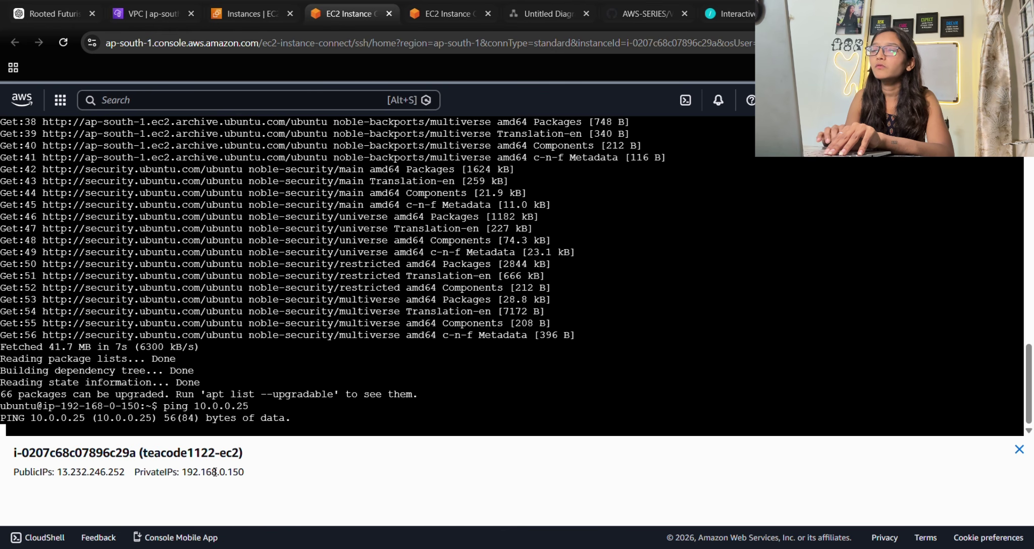
pyautogui.click(433, 5)
pyautogui.click(247, 465)
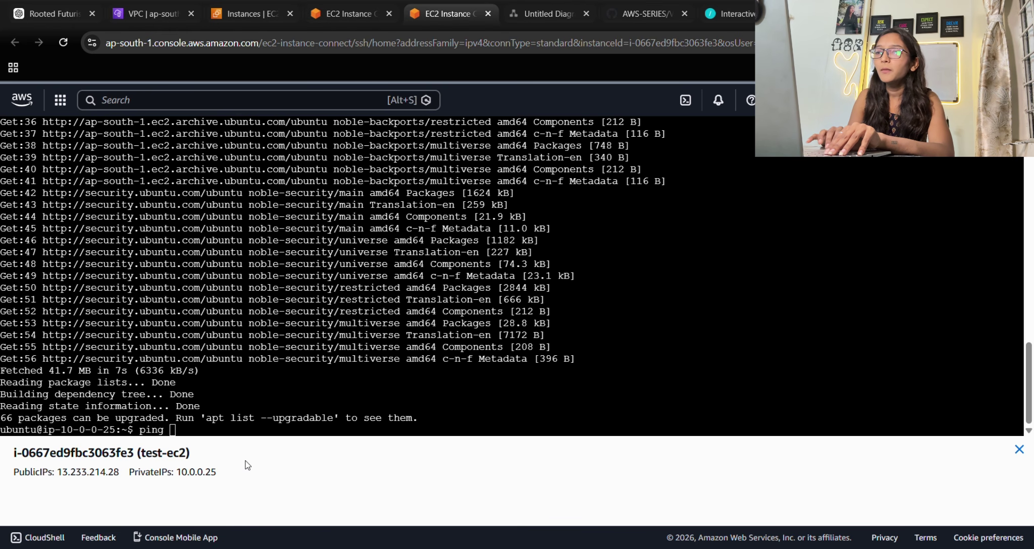
pyautogui.click(219, 433)
pyautogui.write('192')
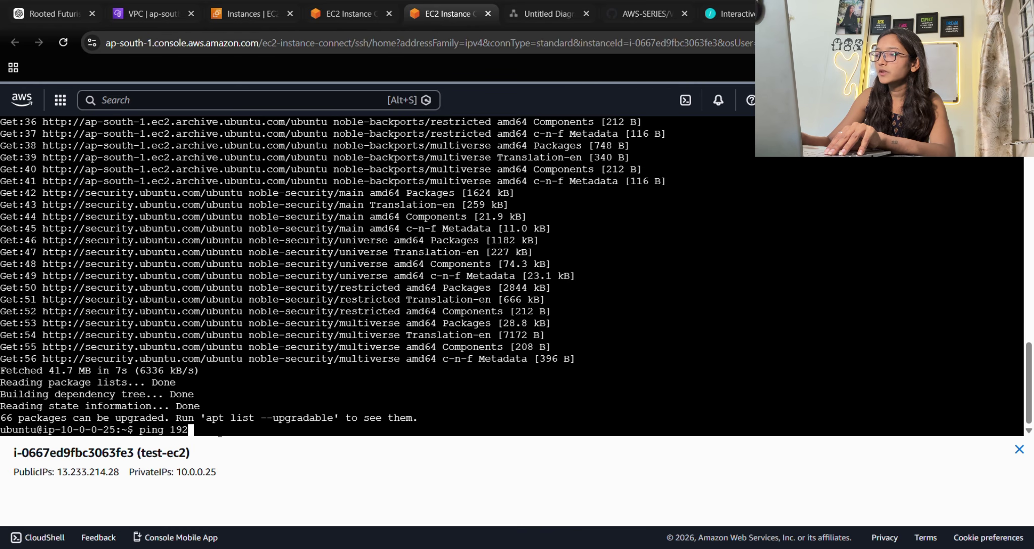
pyautogui.write('.168.0')
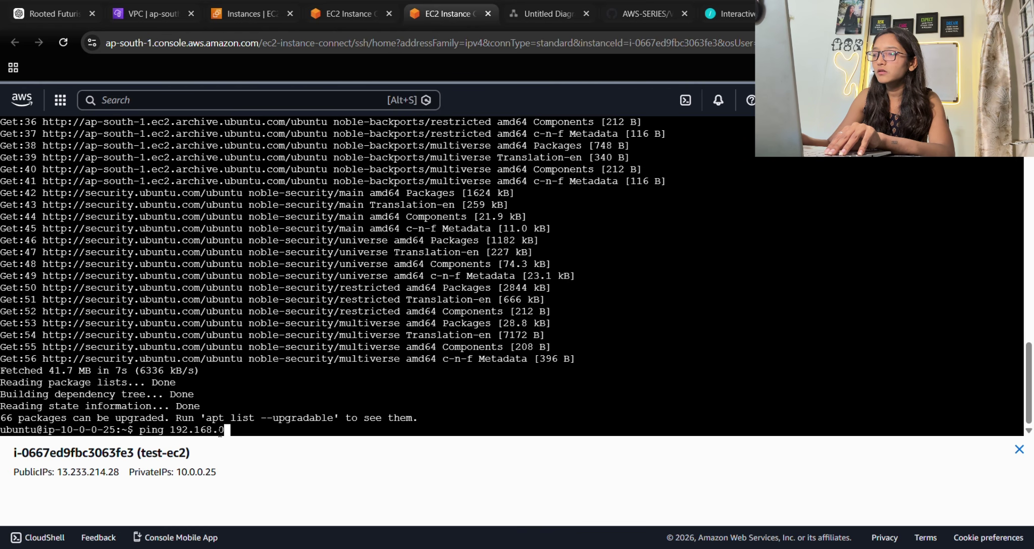
pyautogui.write('.150')
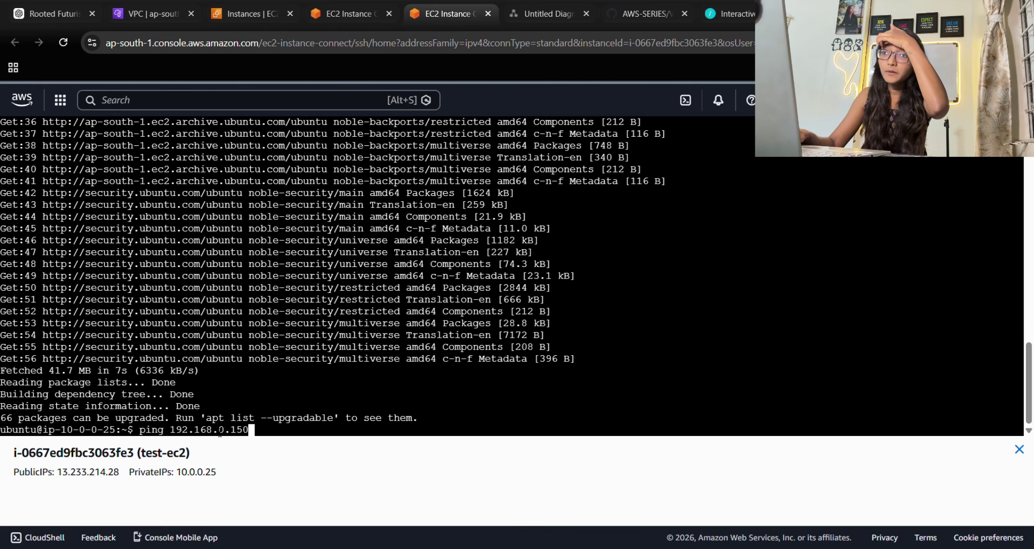
pyautogui.press('Return')
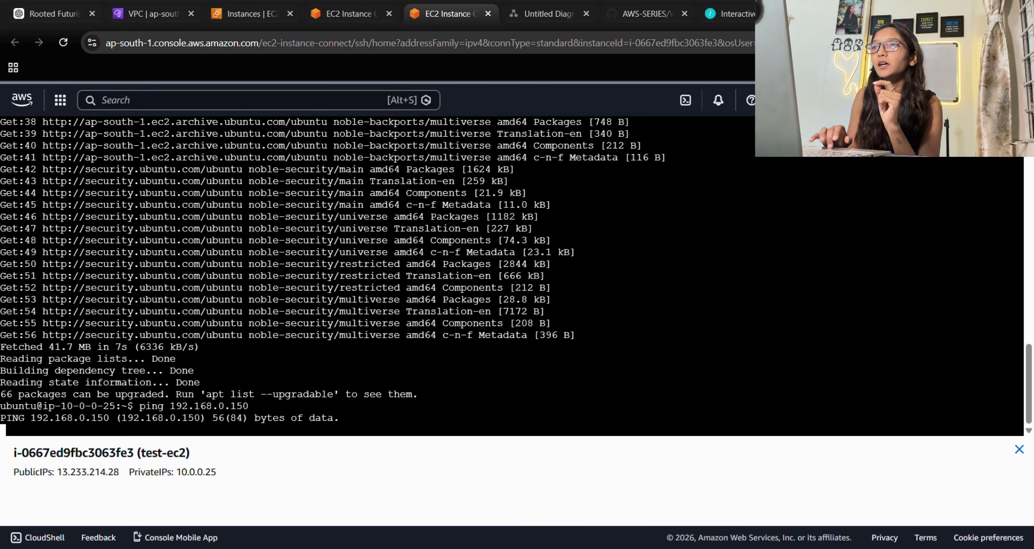
# Open Your VPCs from the VPC dashboard, deselect test-vpc, and enlarge the list to show all three VPCs.
pyautogui.click(133, 20)
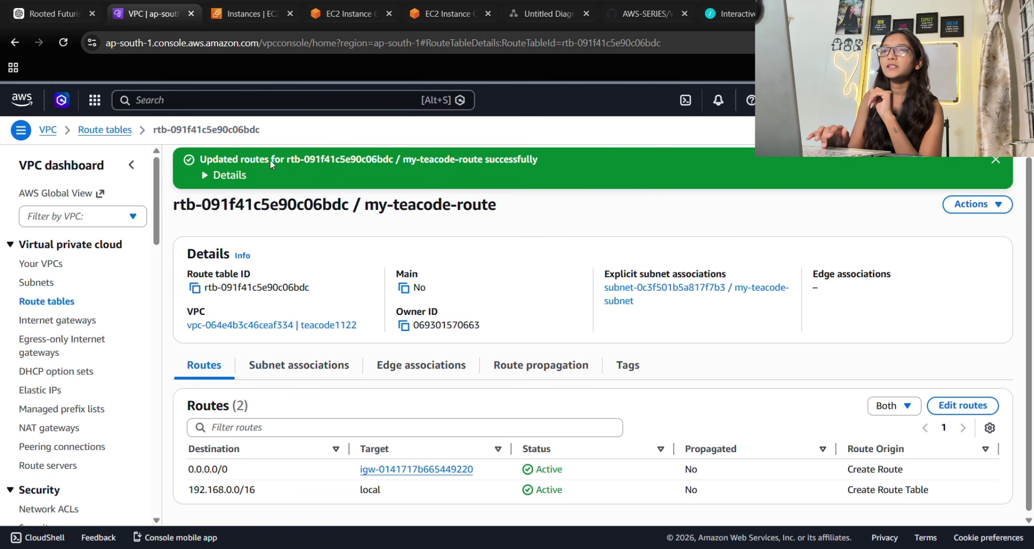
pyautogui.click(52, 132)
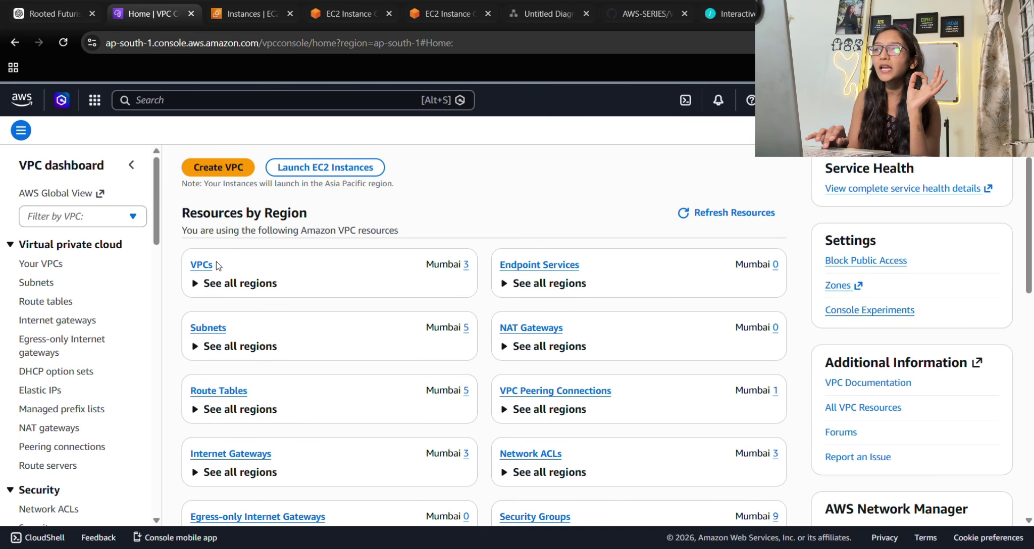
pyautogui.click(202, 267)
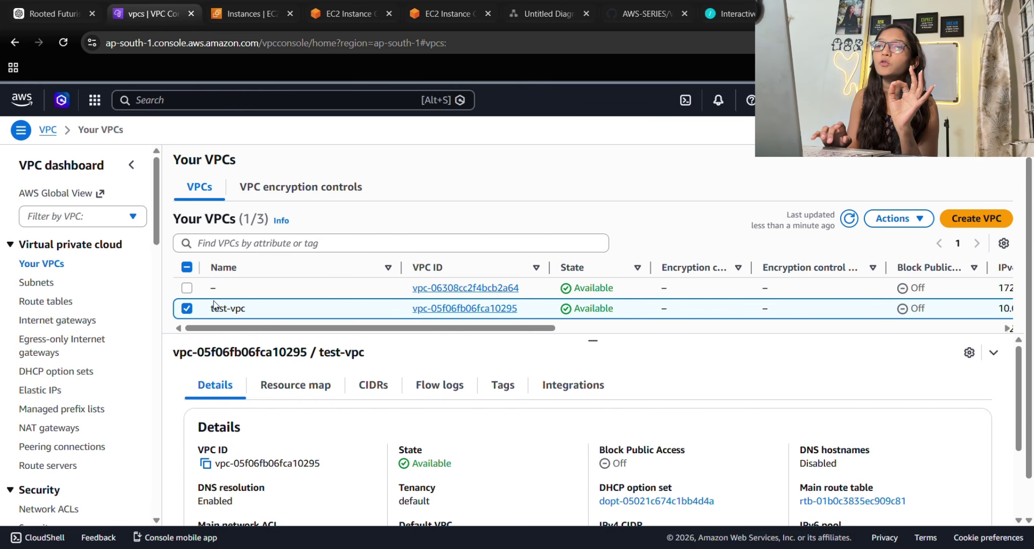
pyautogui.click(214, 304)
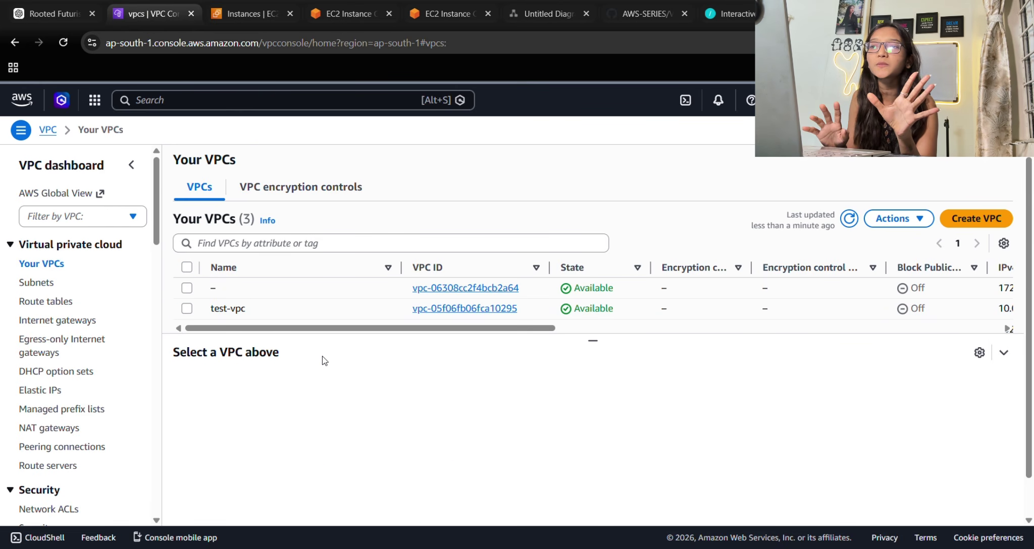
pyautogui.scroll(-1, 454, 342)
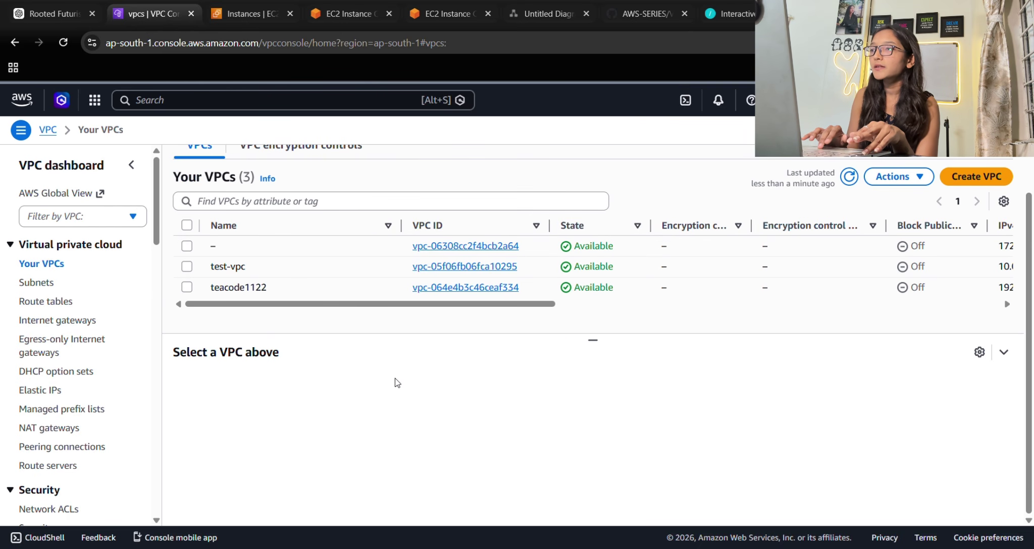
pyautogui.moveTo(593, 341); pyautogui.dragTo(595, 386)
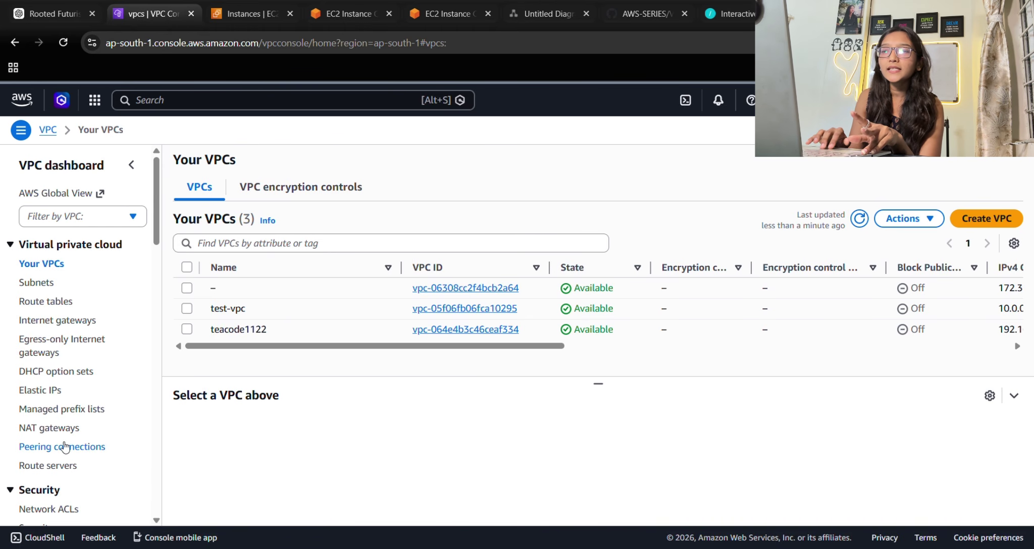
pyautogui.scroll(-3, 64, 447)
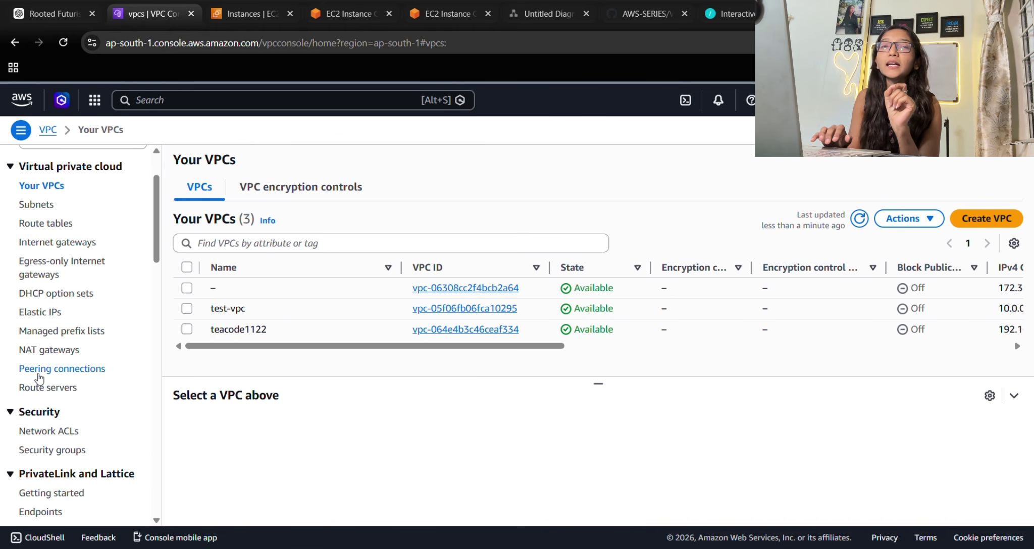
# On Peering connections, dismiss the VPC retrieval error, refresh, and start a new peering connection.
pyautogui.click(67, 368)
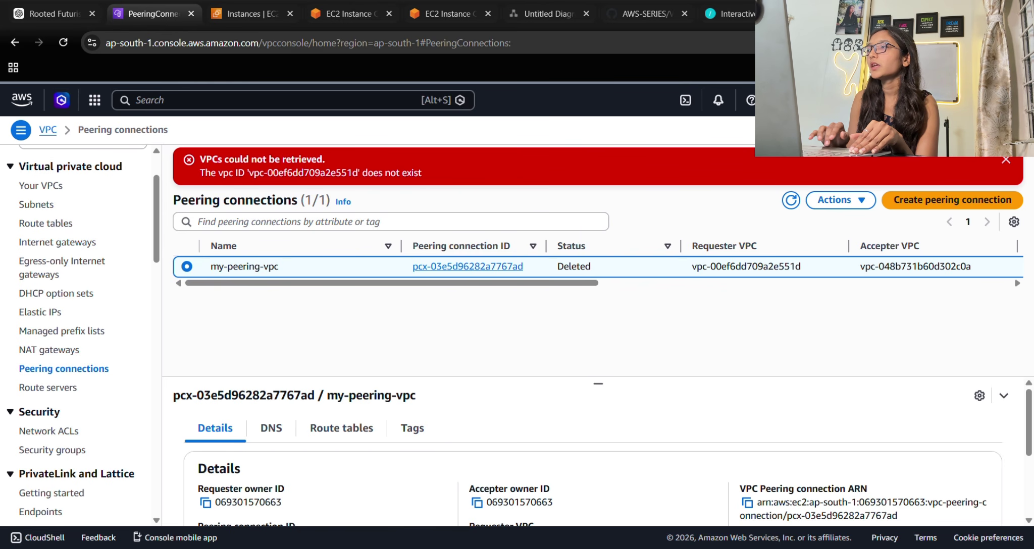
pyautogui.click(1006, 159)
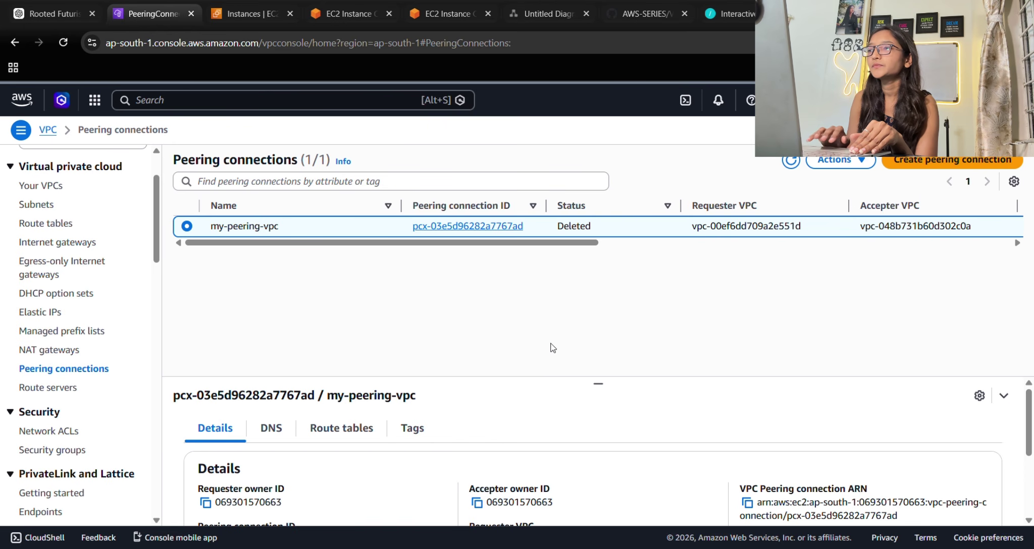
pyautogui.click(793, 161)
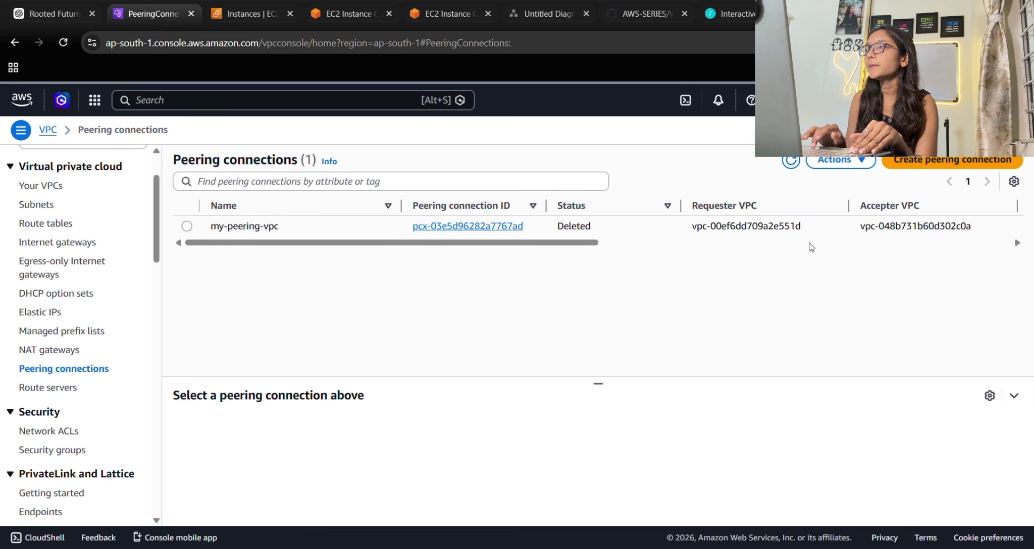
pyautogui.click(920, 170)
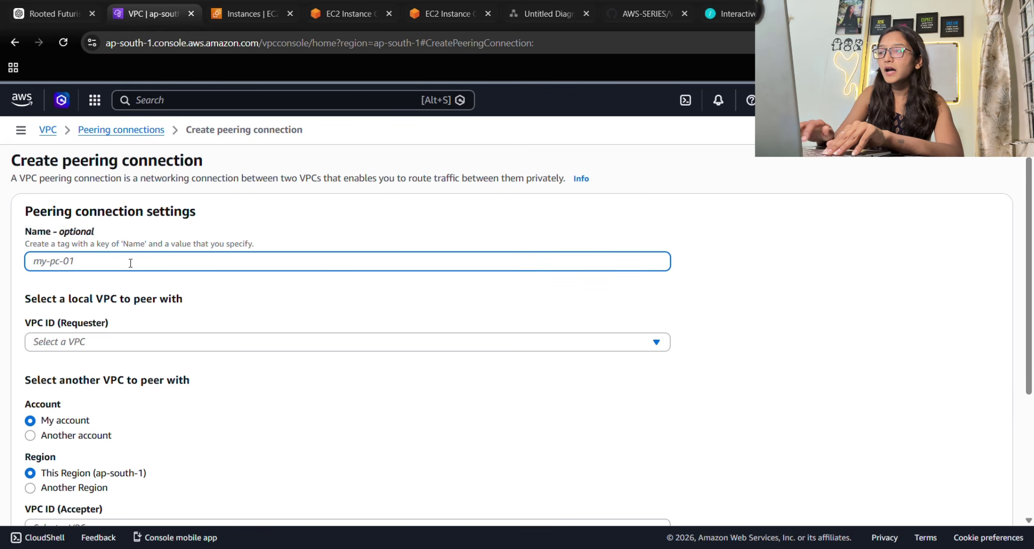
# Name the peering connection my-connect-peering and set test-vpc as the requester VPC.
pyautogui.write('my-')
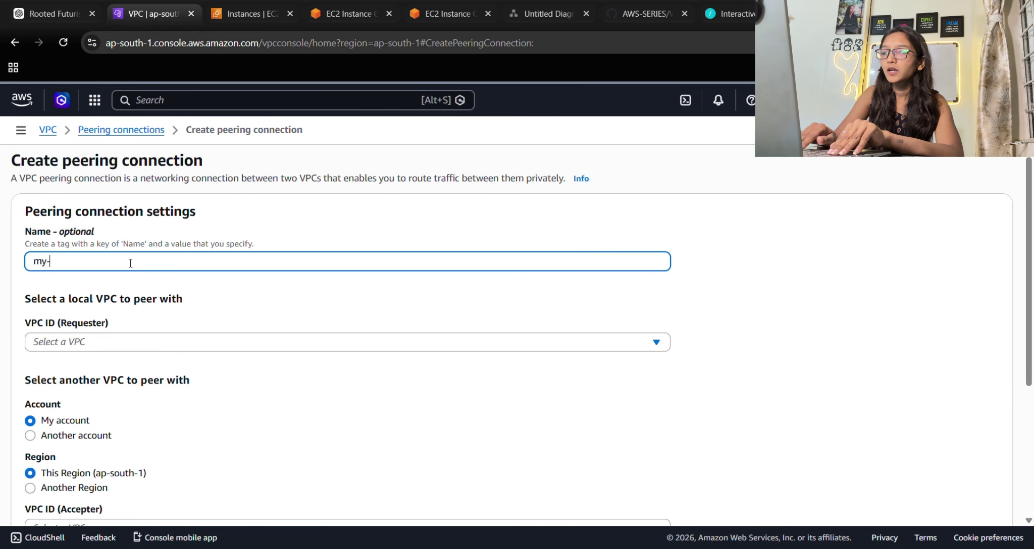
pyautogui.write('connect')
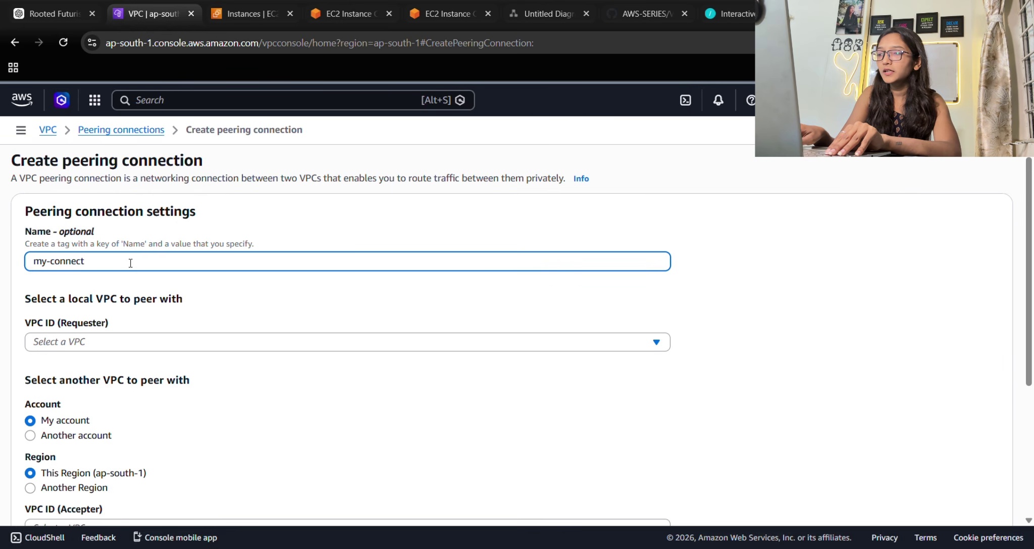
pyautogui.write('-pee')
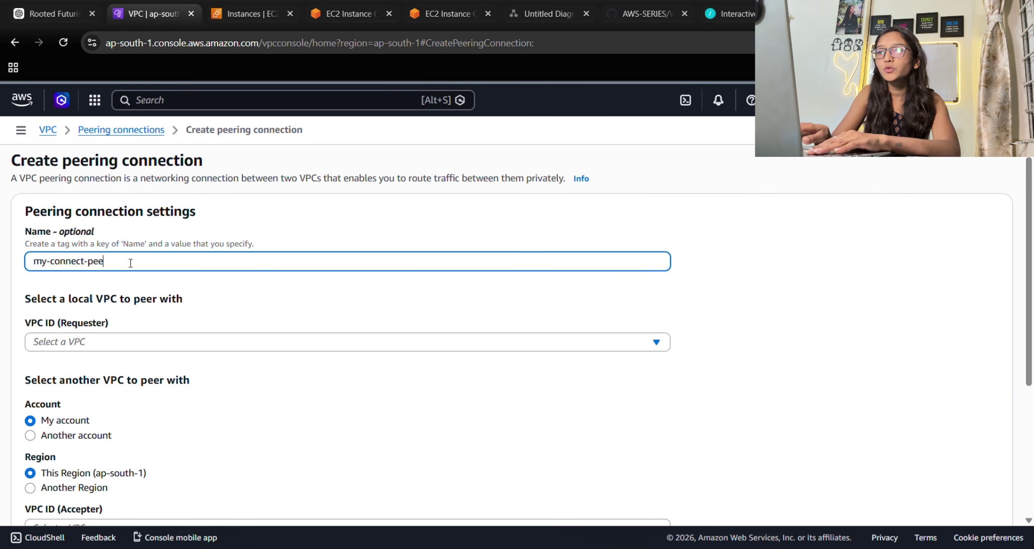
pyautogui.write('ring')
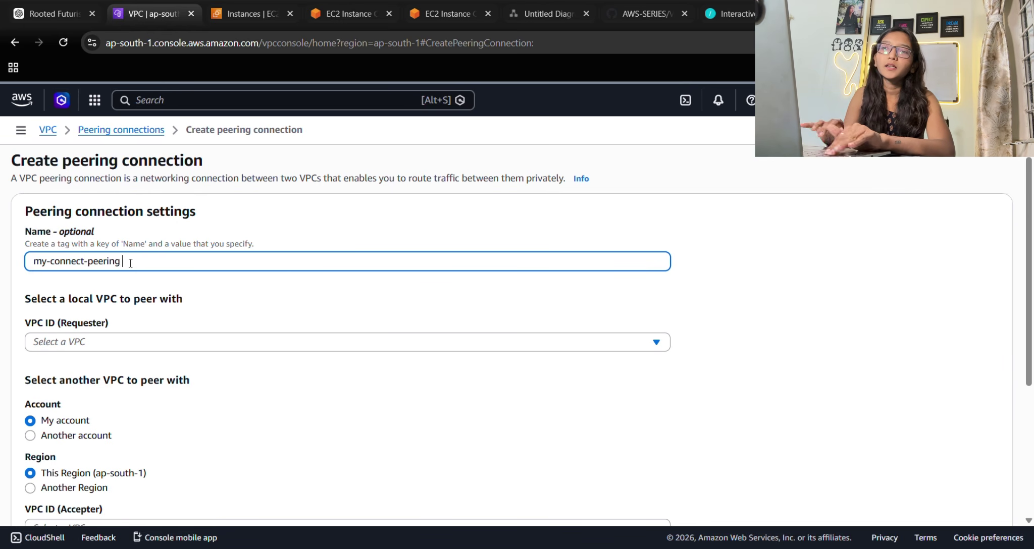
pyautogui.click(92, 348)
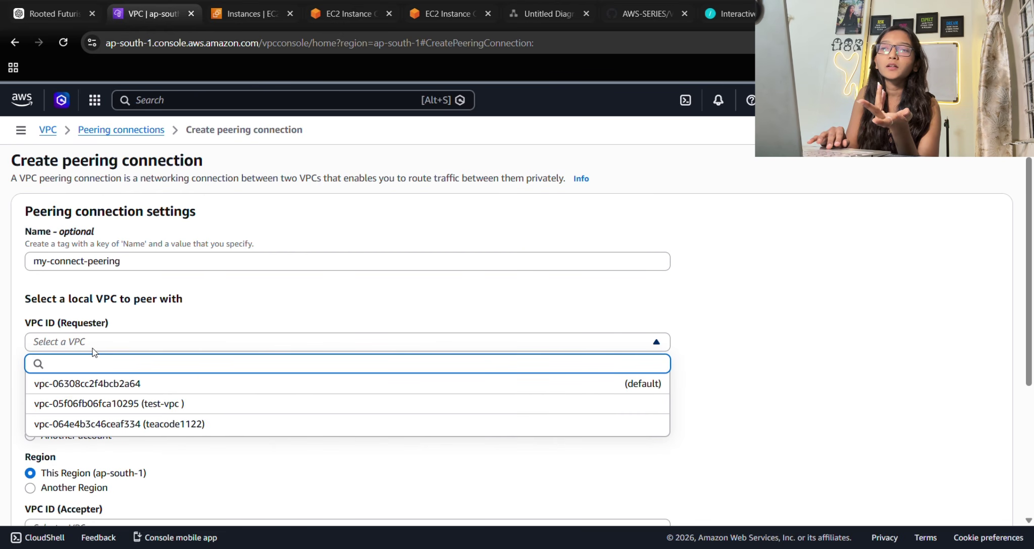
pyautogui.click(128, 405)
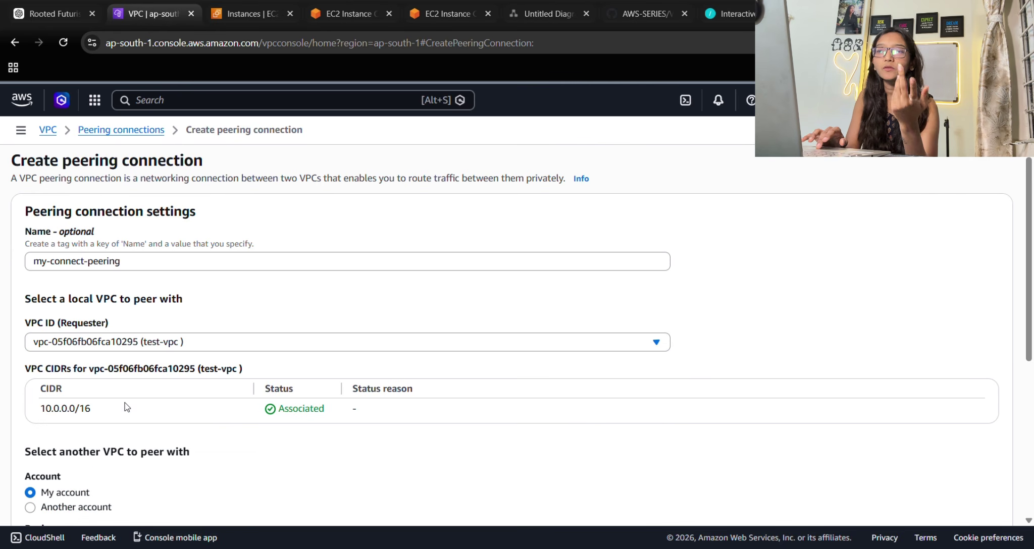
pyautogui.click(163, 344)
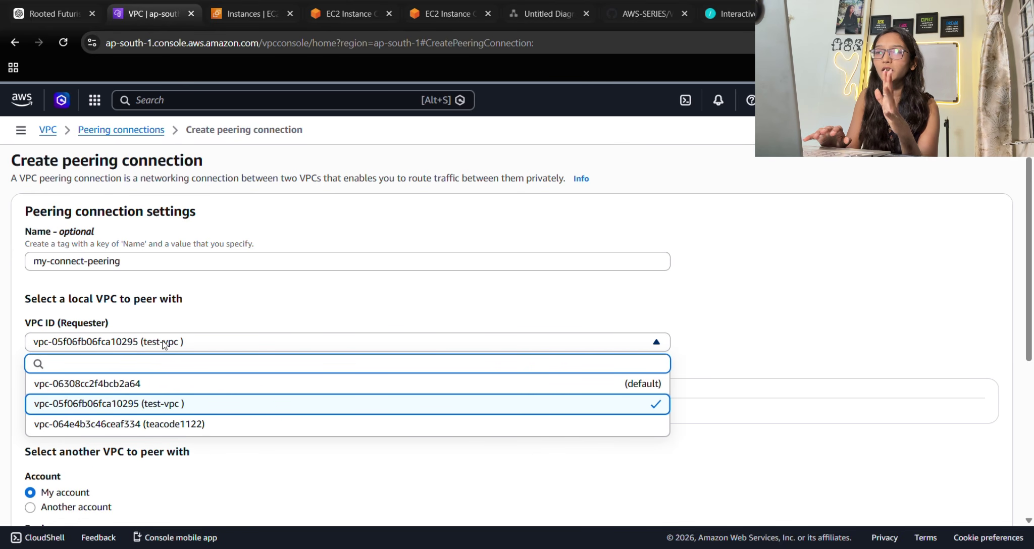
pyautogui.click(139, 411)
# Choose teacode1122 as accepter VPC in this account and Region, and create the request.
pyautogui.scroll(-5, 141, 415)
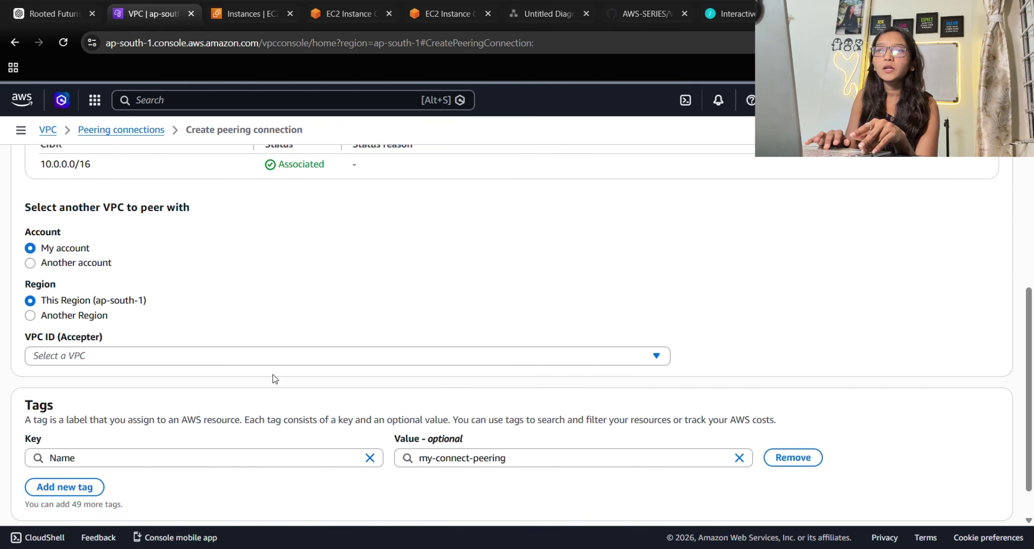
pyautogui.moveTo(42, 248); pyautogui.dragTo(91, 258)
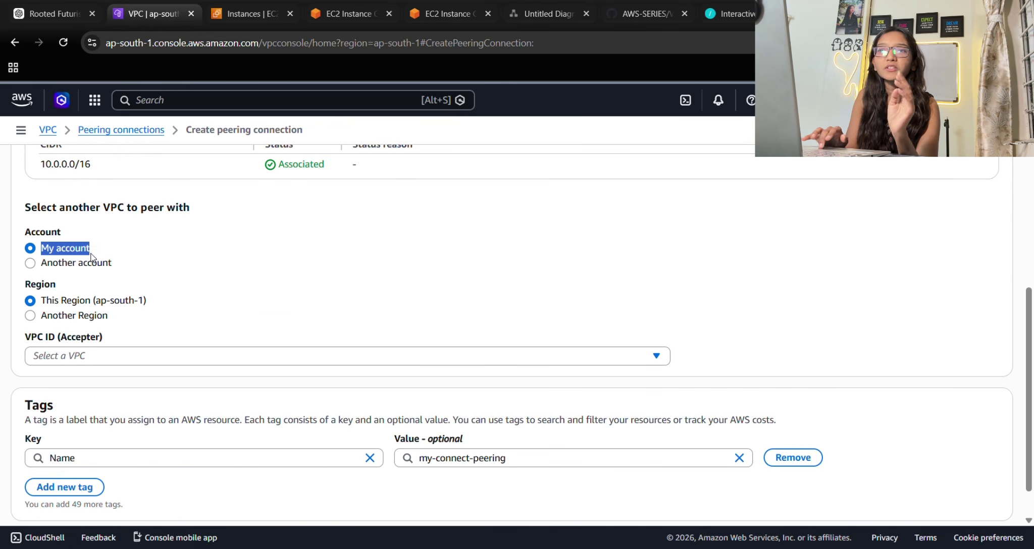
pyautogui.click(138, 280)
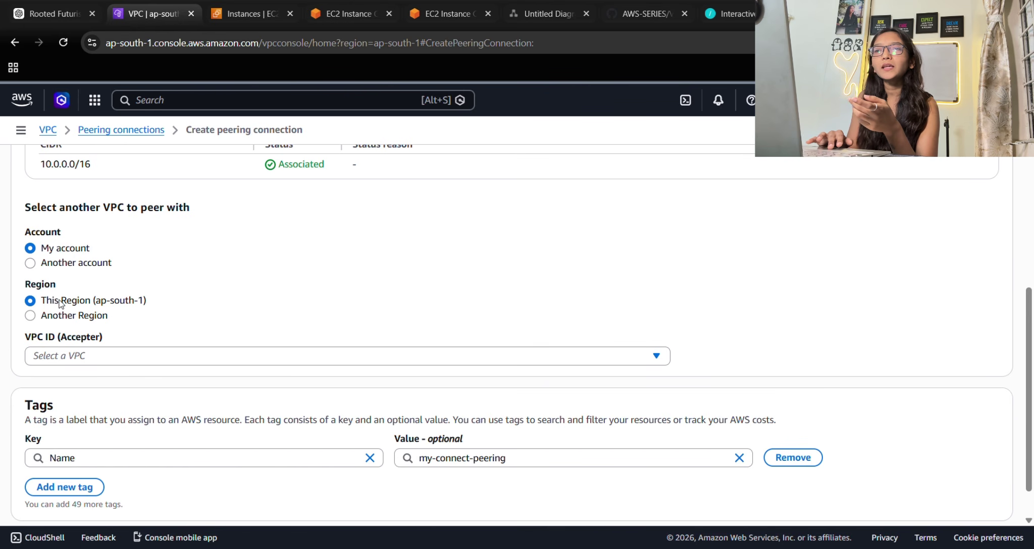
pyautogui.moveTo(61, 300); pyautogui.dragTo(159, 297)
pyautogui.click(175, 292)
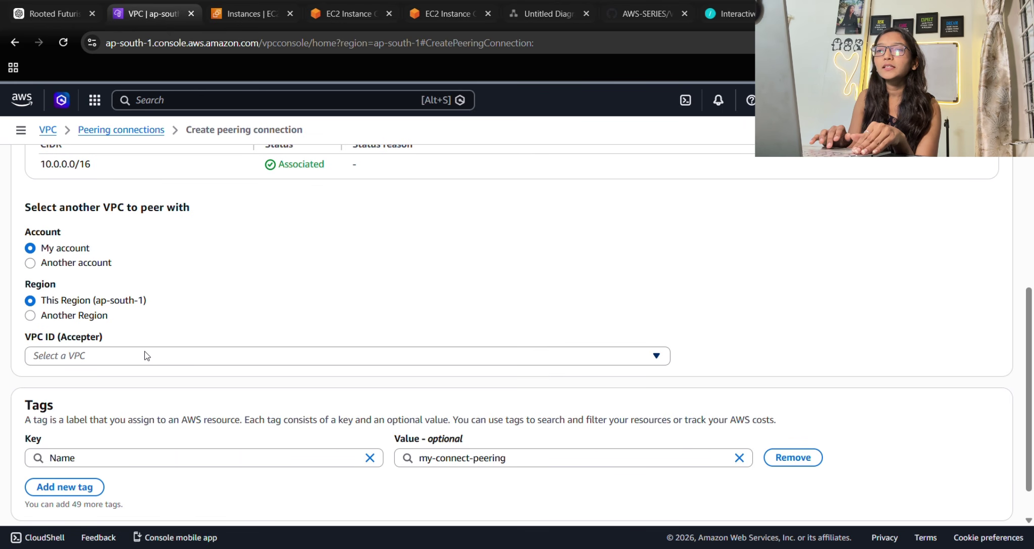
pyautogui.click(64, 358)
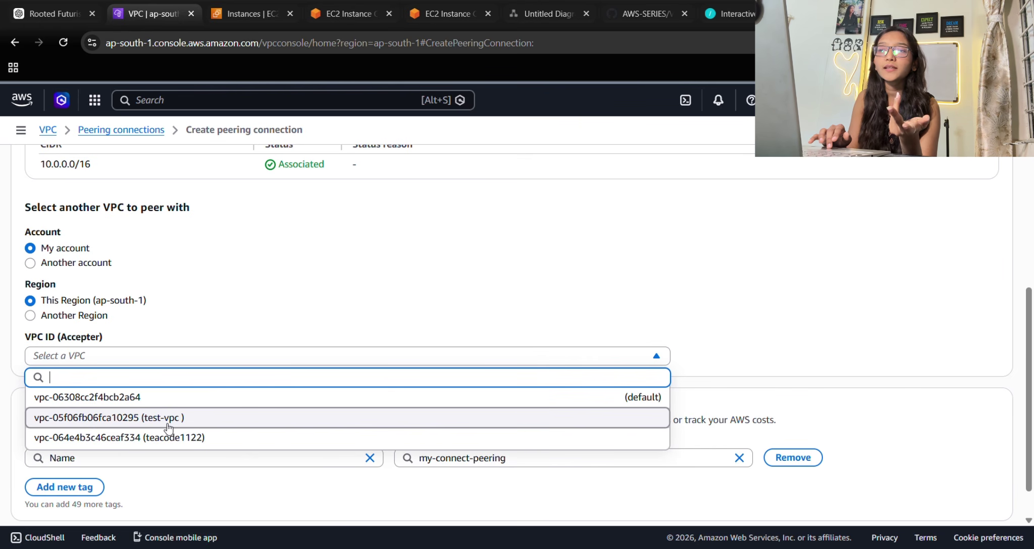
pyautogui.scroll(5, 273, 338)
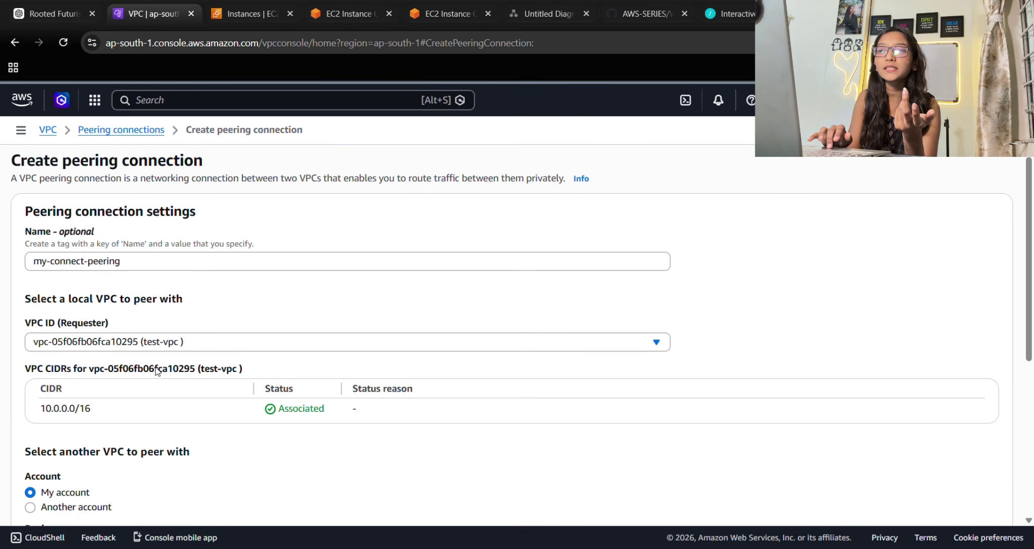
pyautogui.scroll(-5, 232, 332)
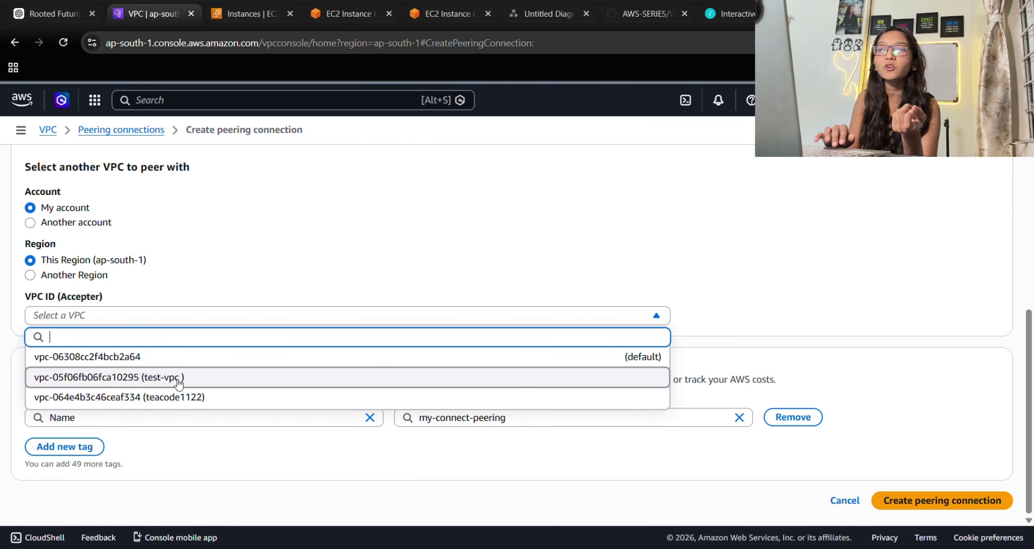
pyautogui.click(180, 398)
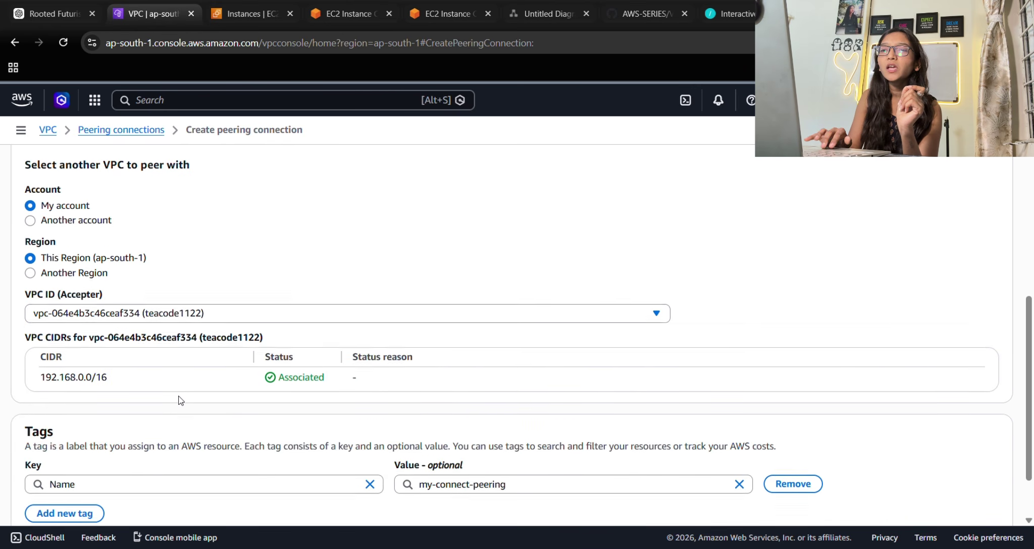
pyautogui.scroll(-2, 181, 400)
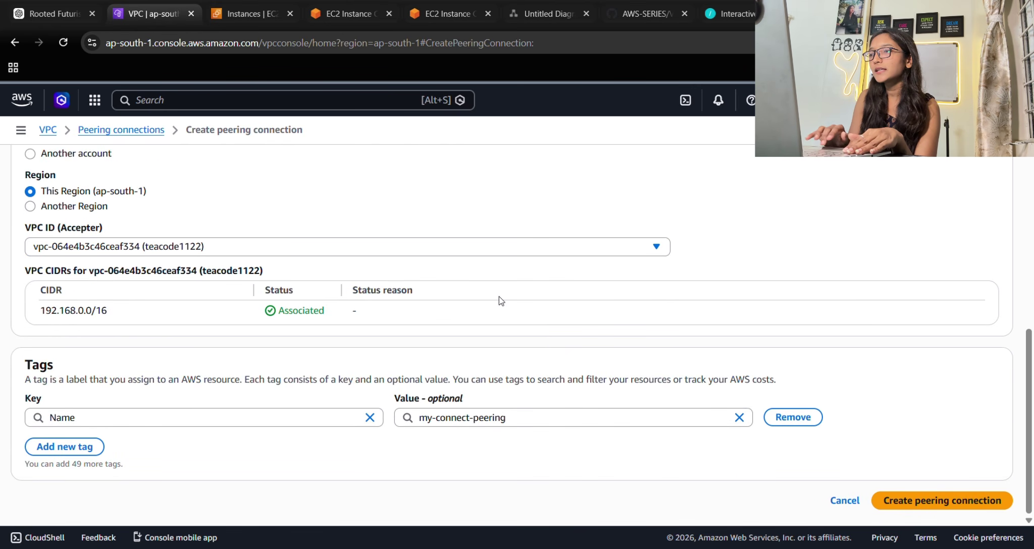
pyautogui.click(958, 499)
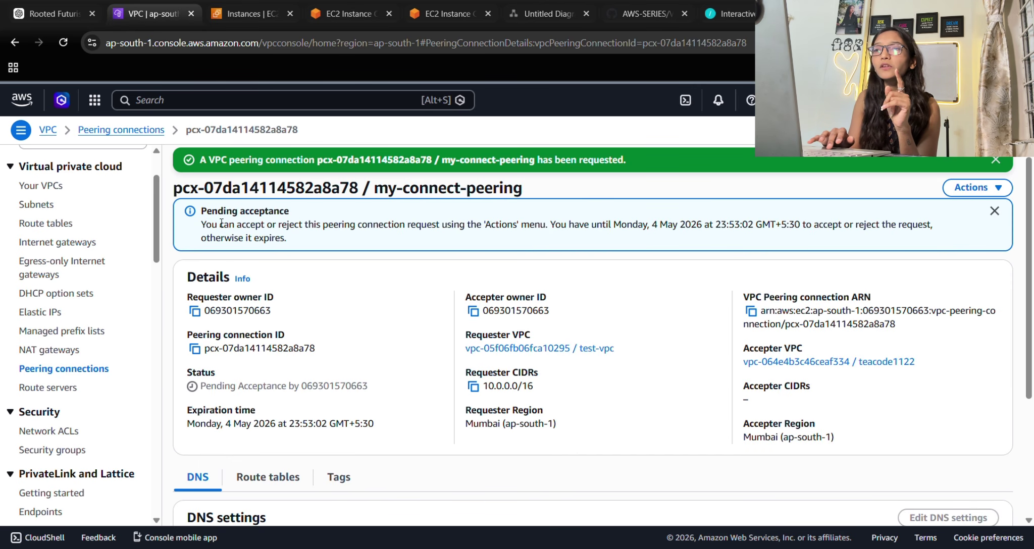
# Accept the pending my-connect-peering request through Actions and dismiss the success banner.
pyautogui.moveTo(197, 212); pyautogui.dragTo(306, 215)
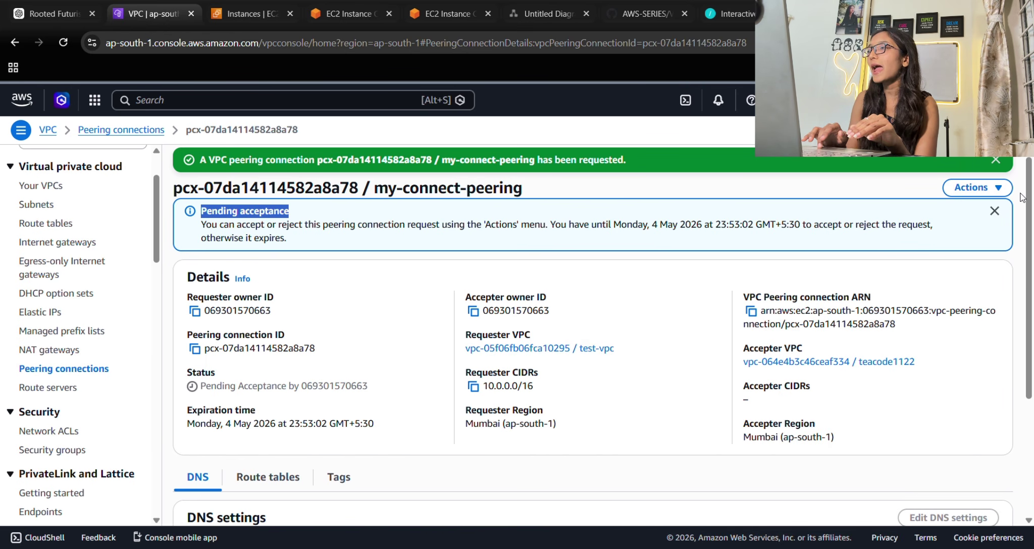
pyautogui.click(991, 191)
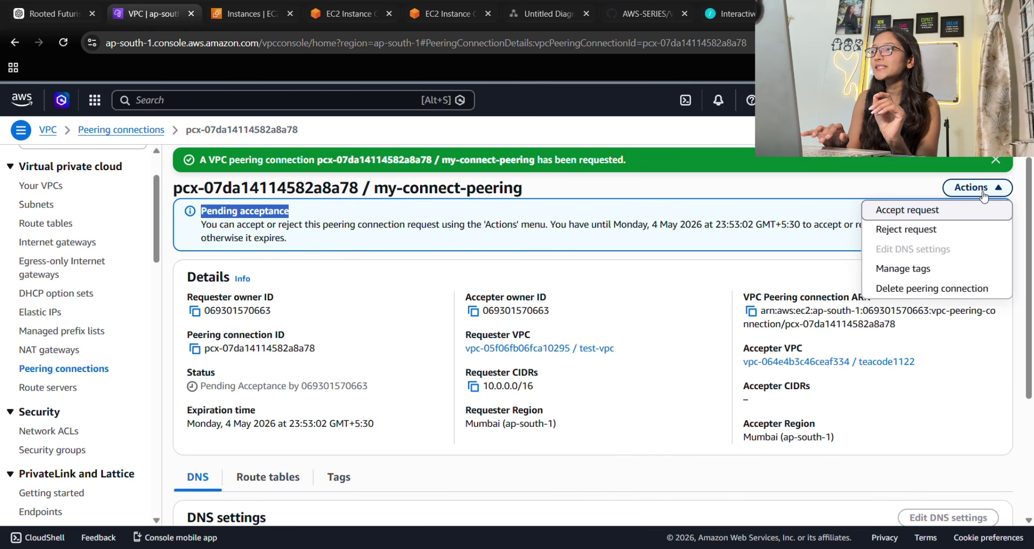
pyautogui.click(910, 210)
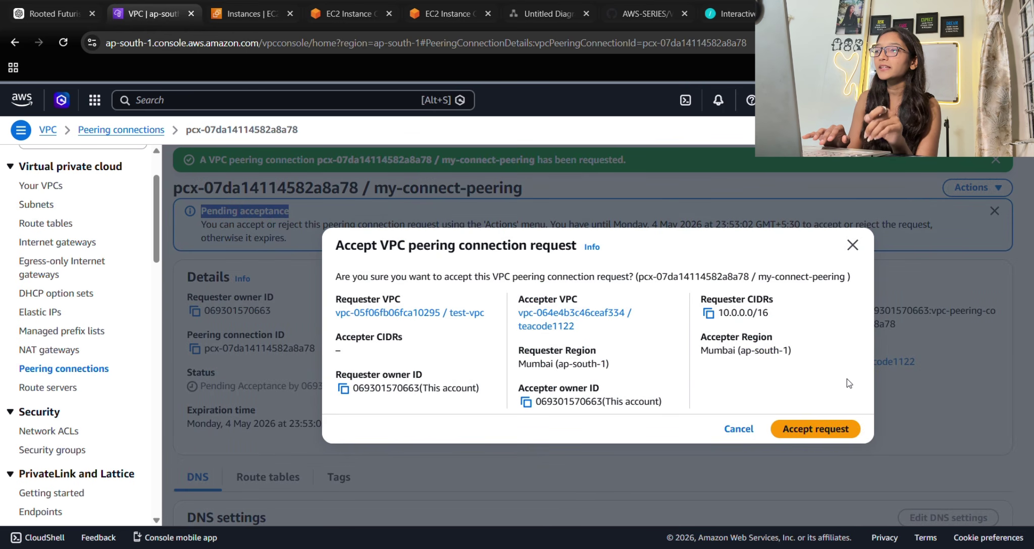
pyautogui.click(832, 428)
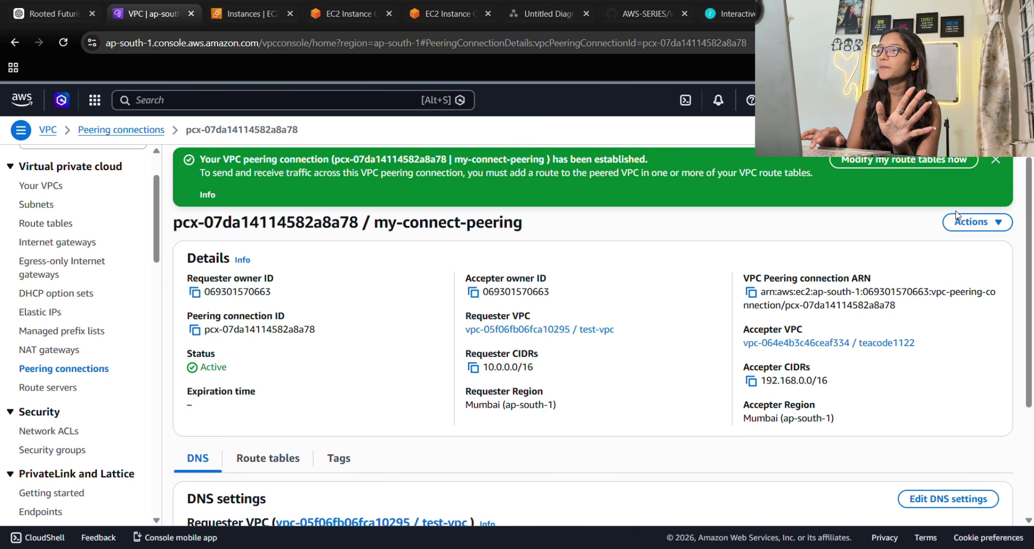
pyautogui.click(994, 169)
pyautogui.scroll(-2, 526, 331)
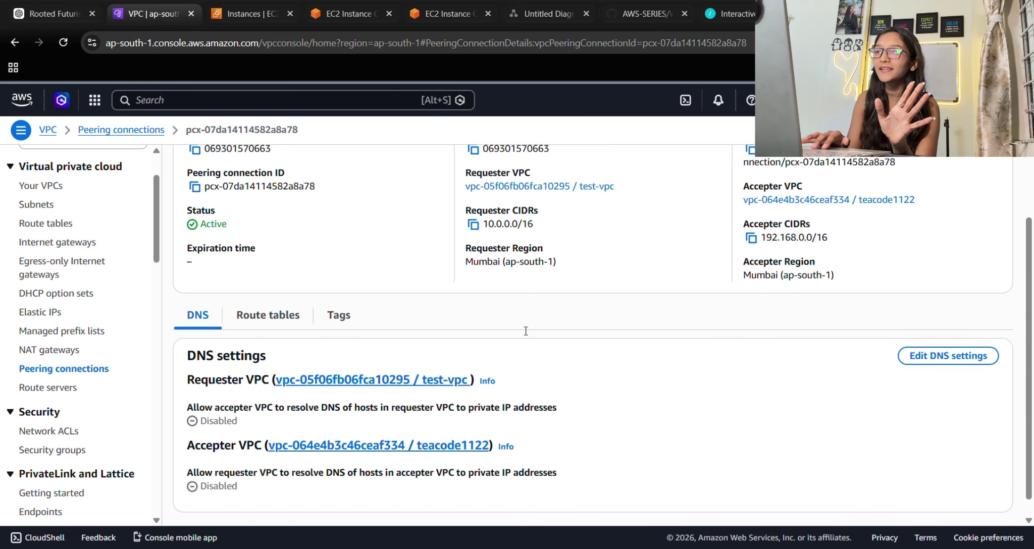
pyautogui.scroll(1, 525, 331)
pyautogui.scroll(2, 525, 330)
# Stop and rerun the test-ec2 ping to 192.168.0.150, then return to the peering details.
pyautogui.click(423, 15)
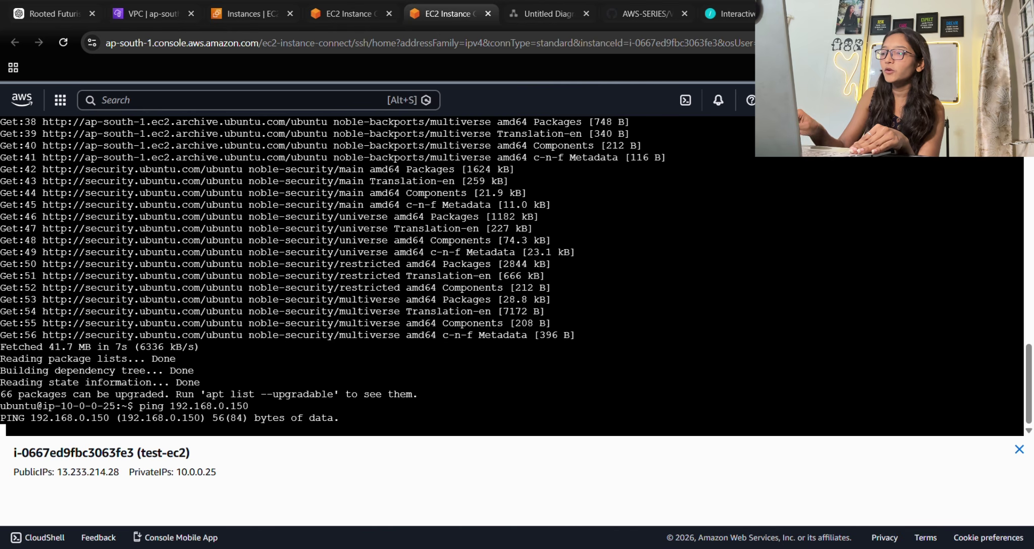
pyautogui.hotkey('ctrl', 'c')
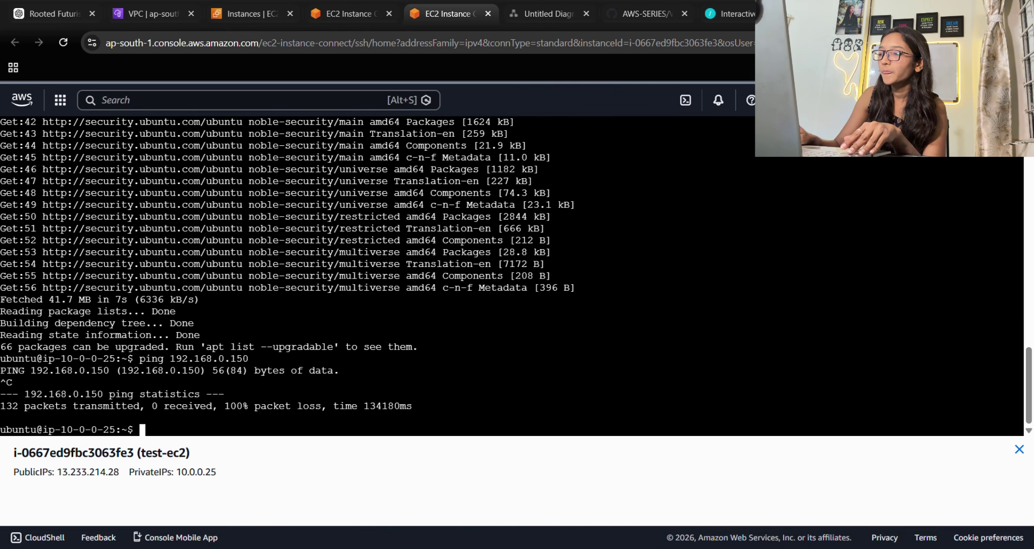
pyautogui.press('Up')
pyautogui.press('Return')
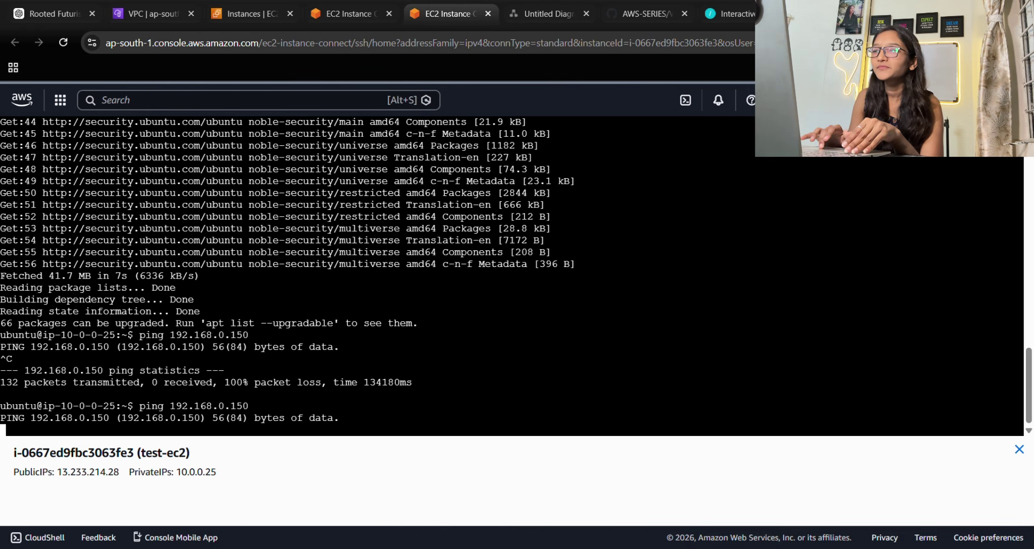
pyautogui.scroll(3, 512, 277)
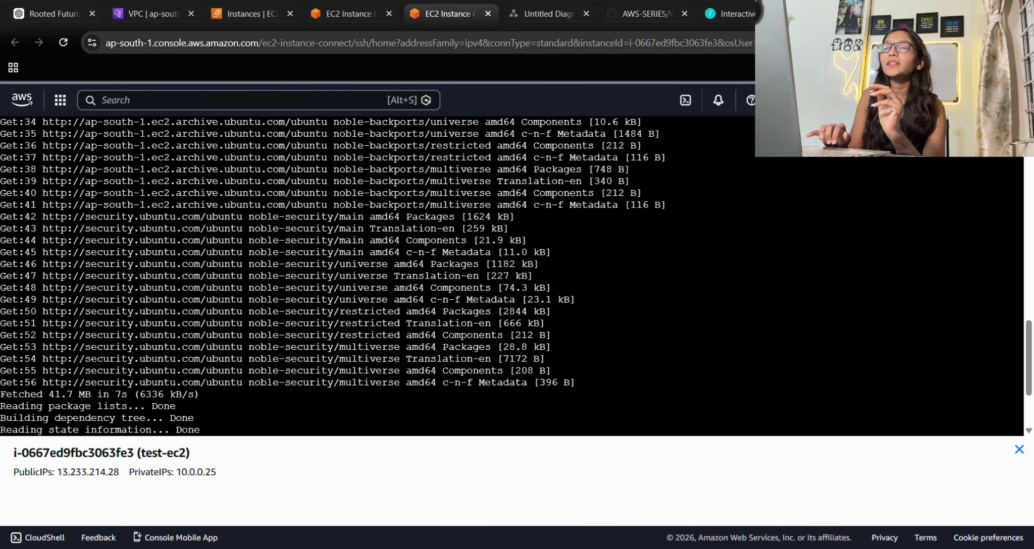
pyautogui.scroll(-3, 512, 277)
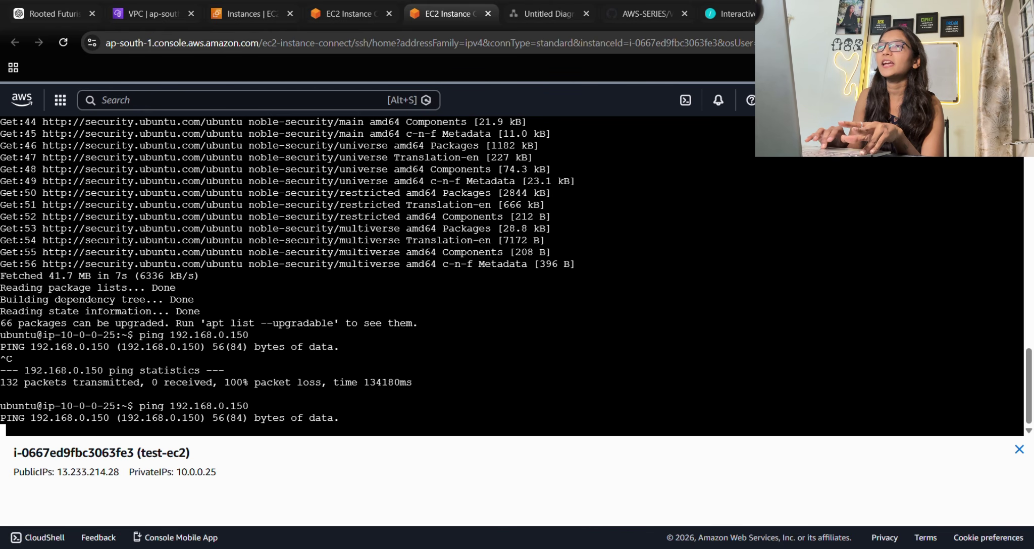
pyautogui.scroll(5, 512, 276)
pyautogui.scroll(-5, 512, 276)
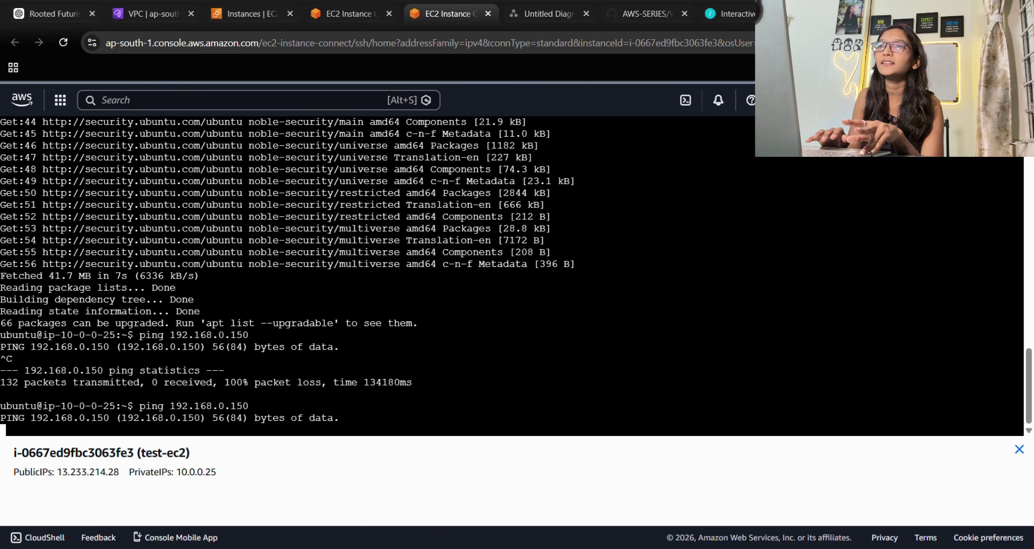
pyautogui.click(148, 14)
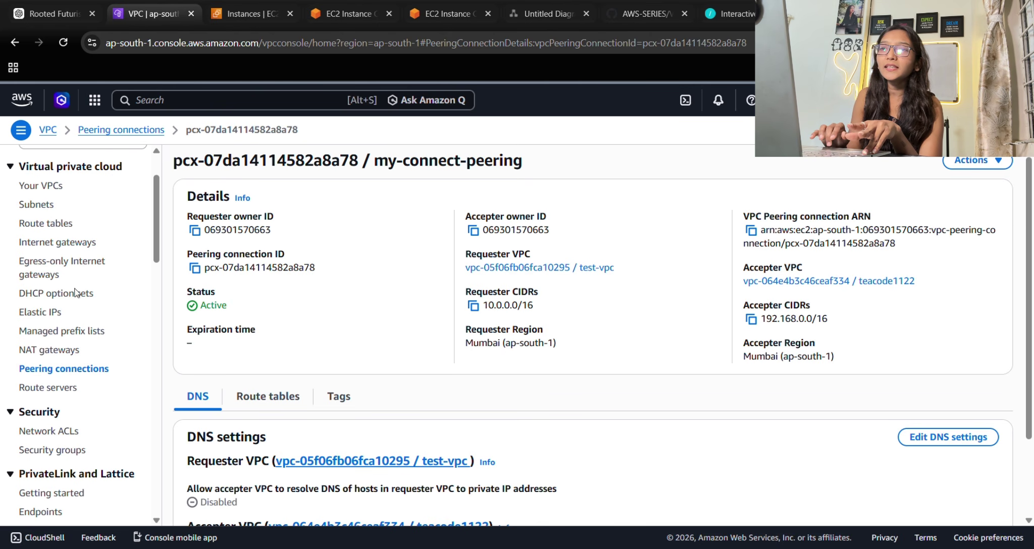
# Select my-test-route in Route tables and begin editing its routes from the Routes tab.
pyautogui.scroll(2, 74, 303)
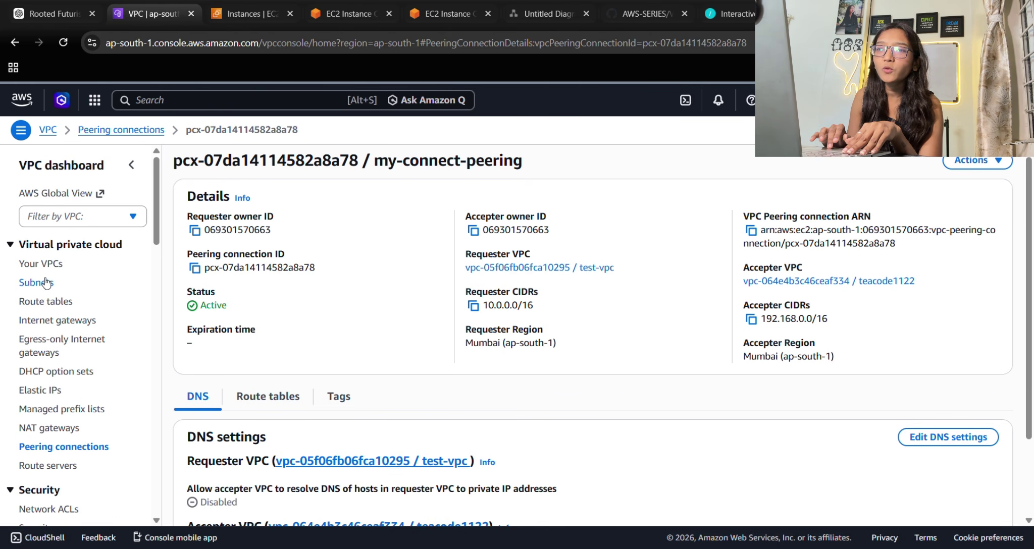
pyautogui.click(46, 302)
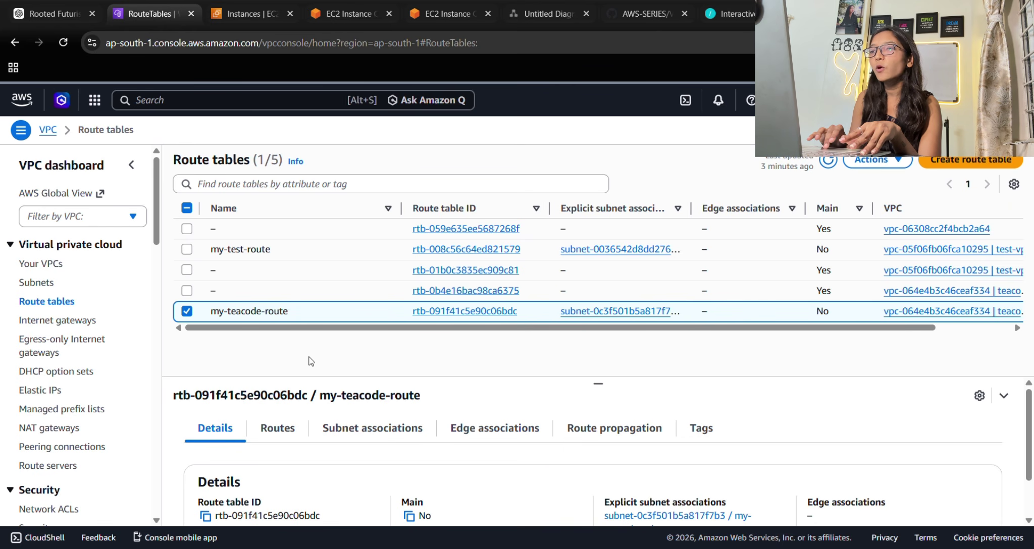
pyautogui.click(191, 311)
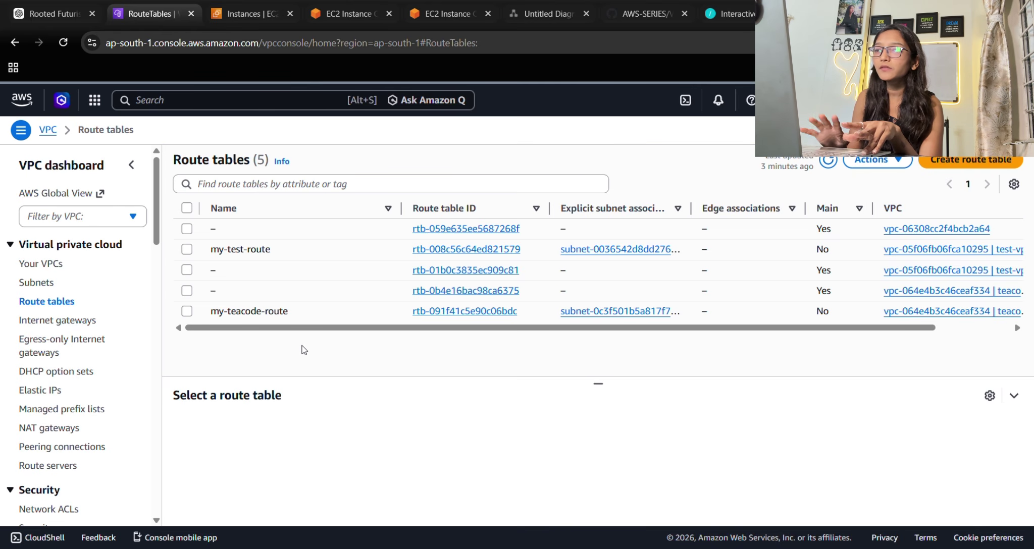
pyautogui.click(213, 243)
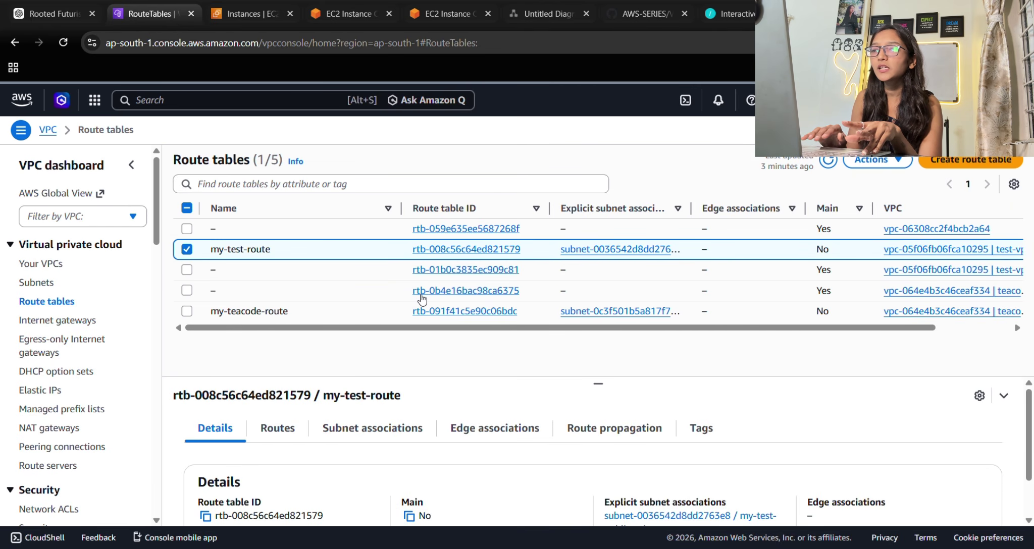
pyautogui.click(277, 428)
pyautogui.scroll(-2, 291, 437)
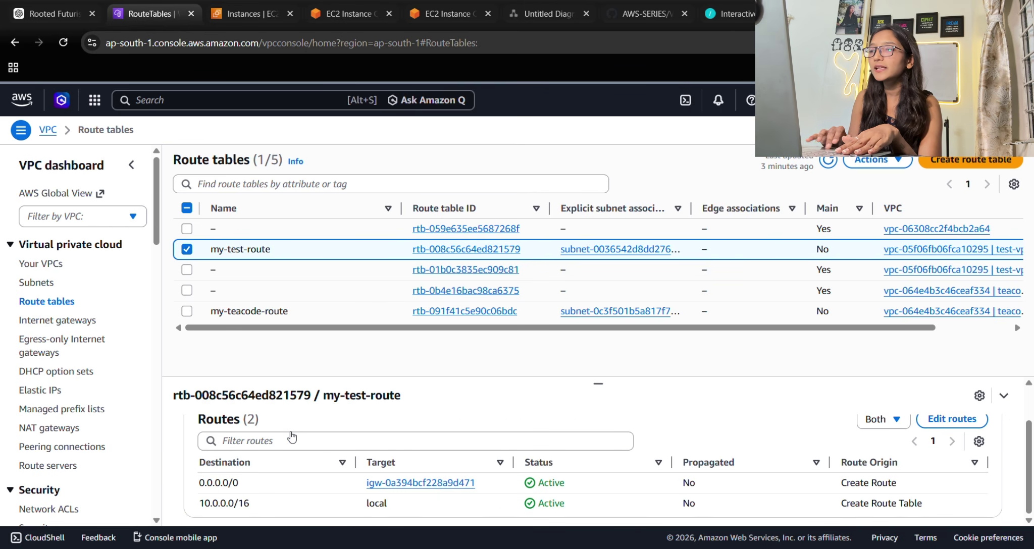
pyautogui.click(951, 419)
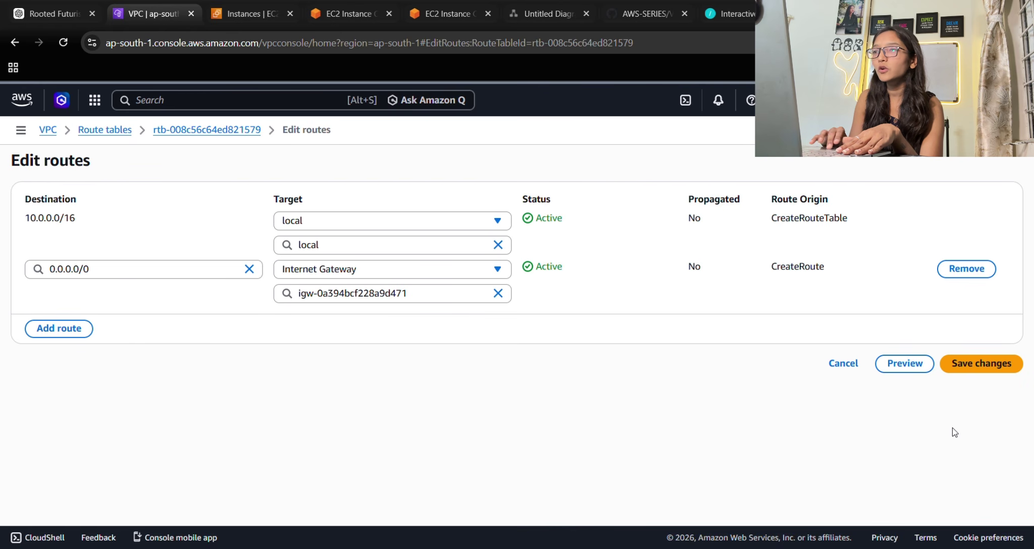
# Add a 192.168.0.0/16 route targeting peering connection pcx-07da14114582a8a78 and save it.
pyautogui.click(81, 328)
pyautogui.moveTo(25, 219); pyautogui.dragTo(109, 227)
pyautogui.click(109, 228)
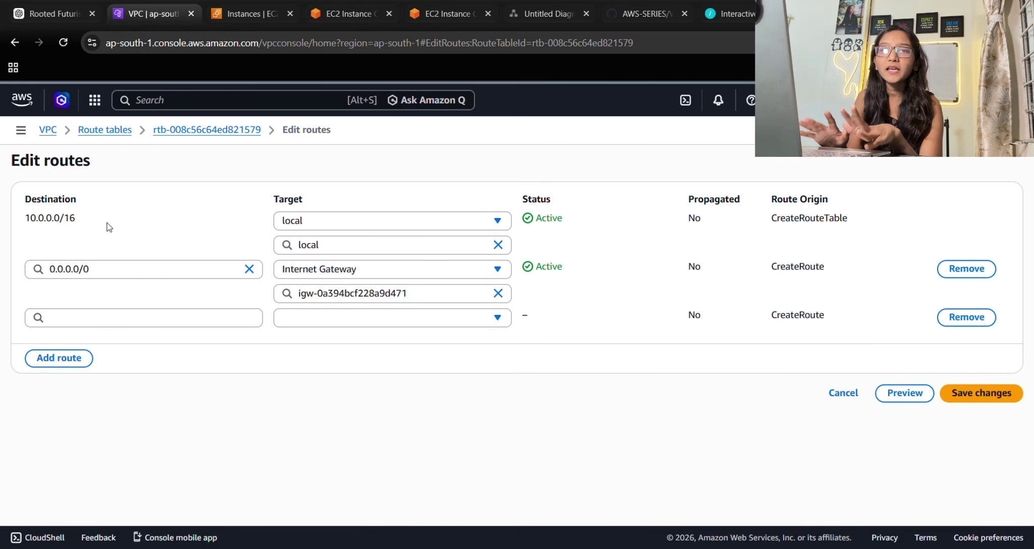
pyautogui.click(57, 319)
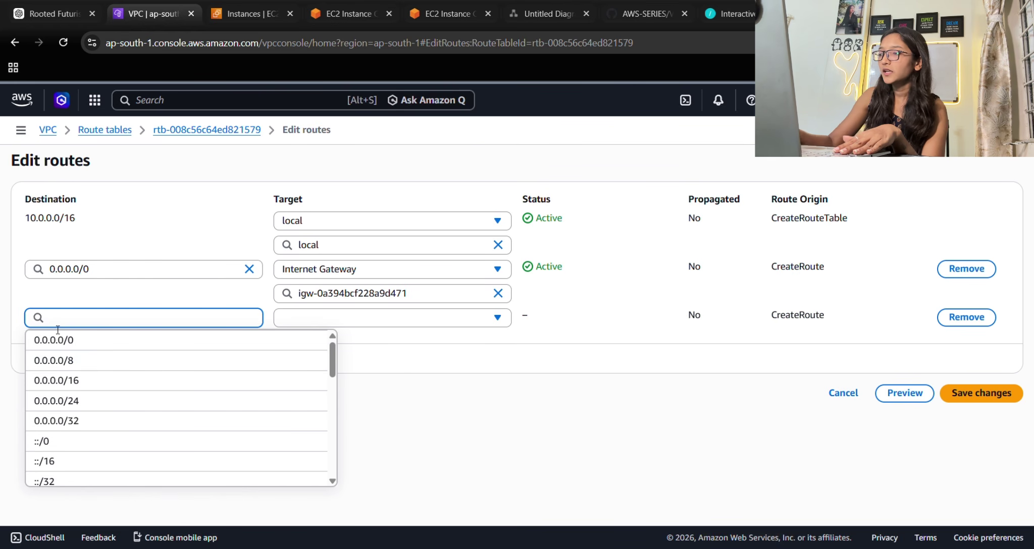
pyautogui.write('192.1')
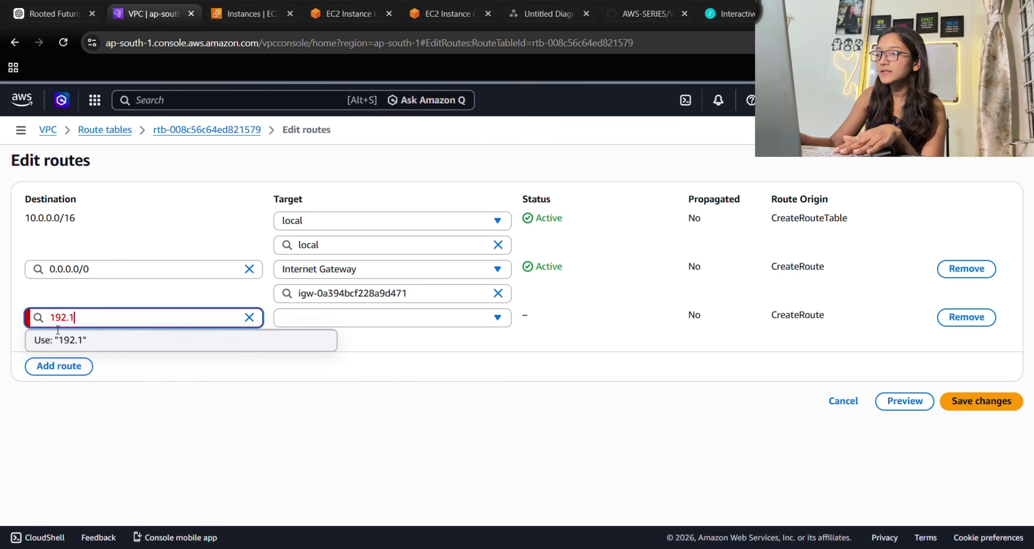
pyautogui.write('68.0')
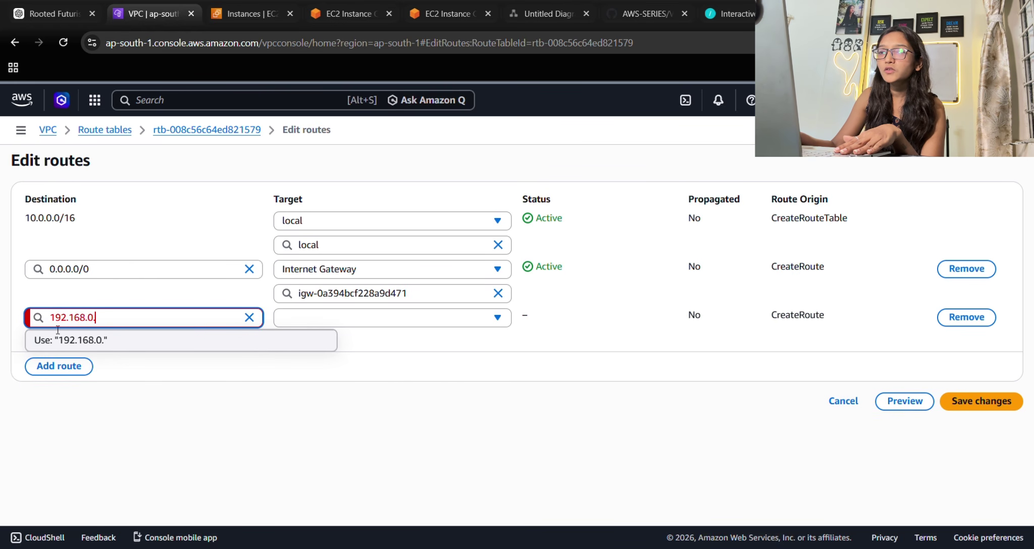
pyautogui.write('.0/')
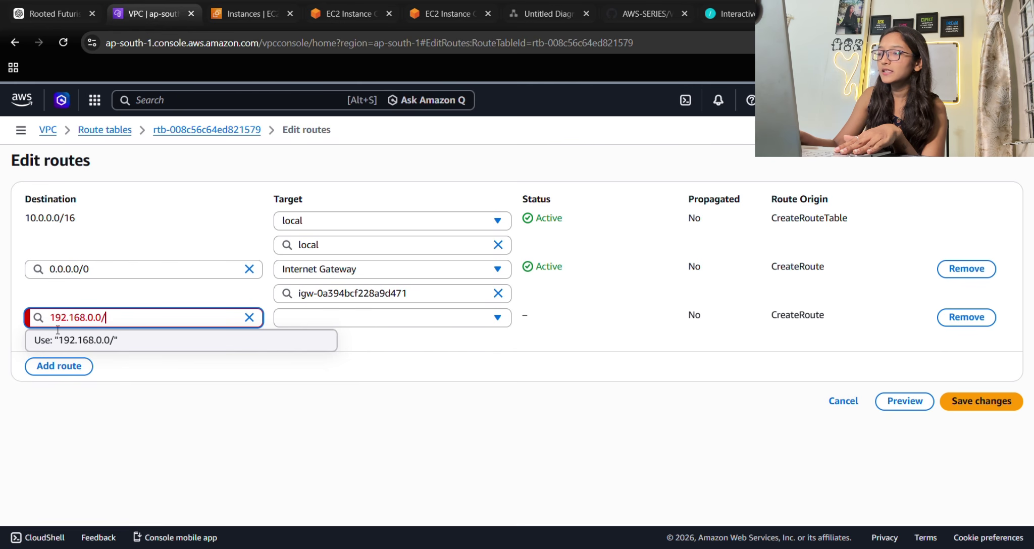
pyautogui.write('16')
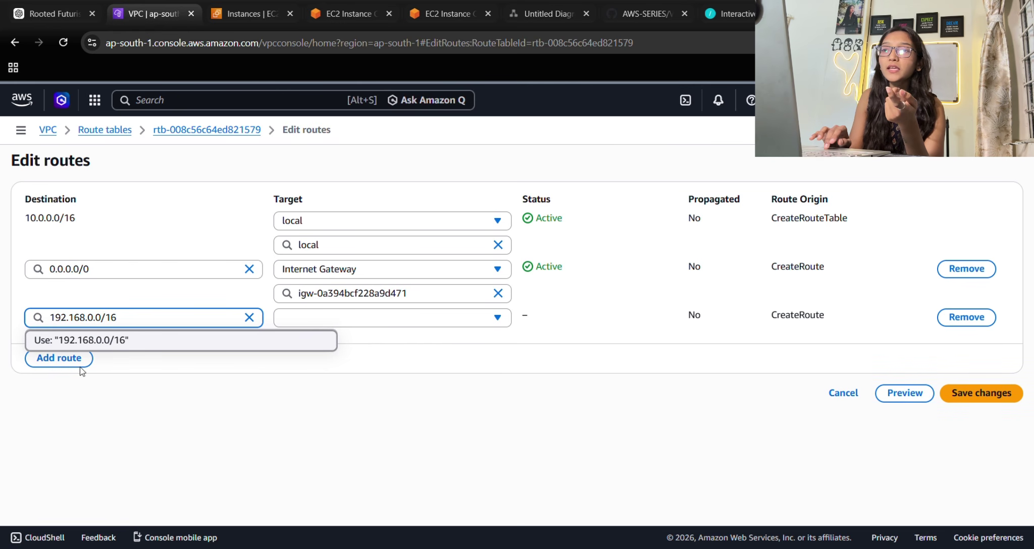
pyautogui.click(124, 344)
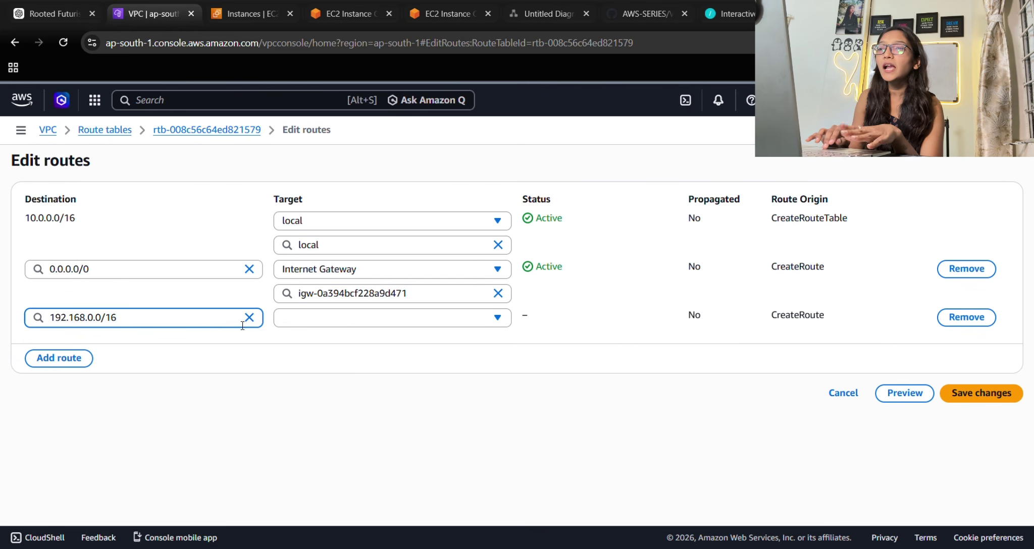
pyautogui.click(306, 321)
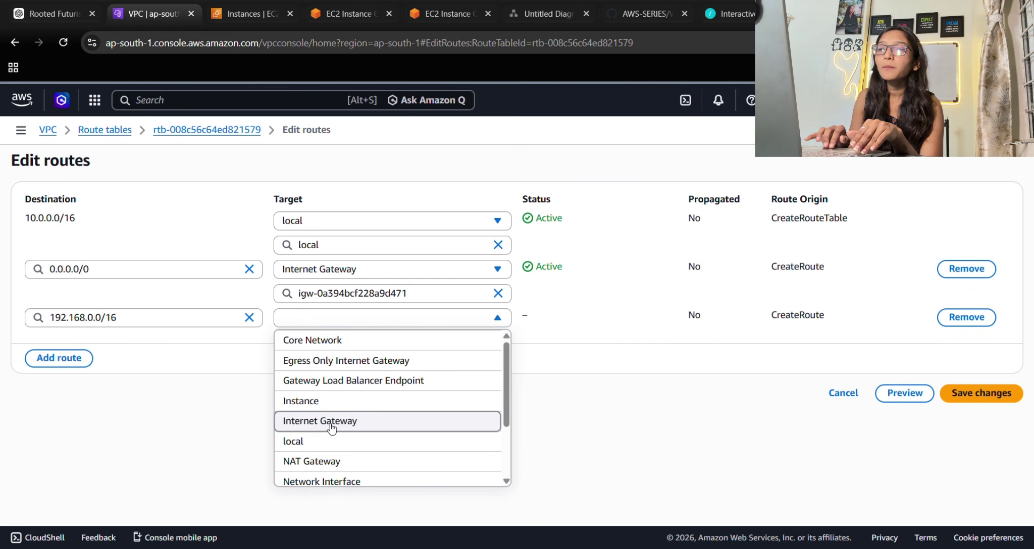
pyautogui.scroll(-4, 331, 429)
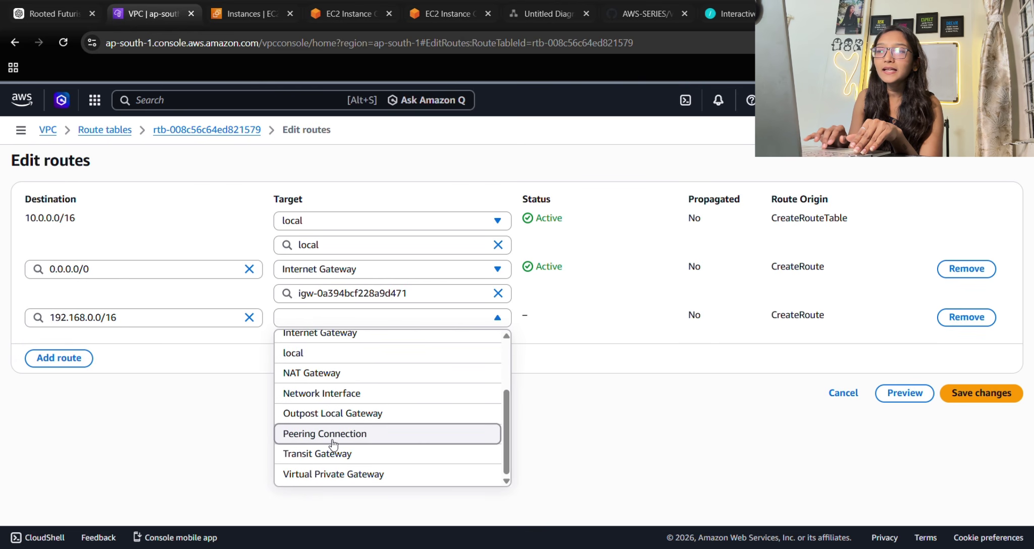
pyautogui.click(334, 438)
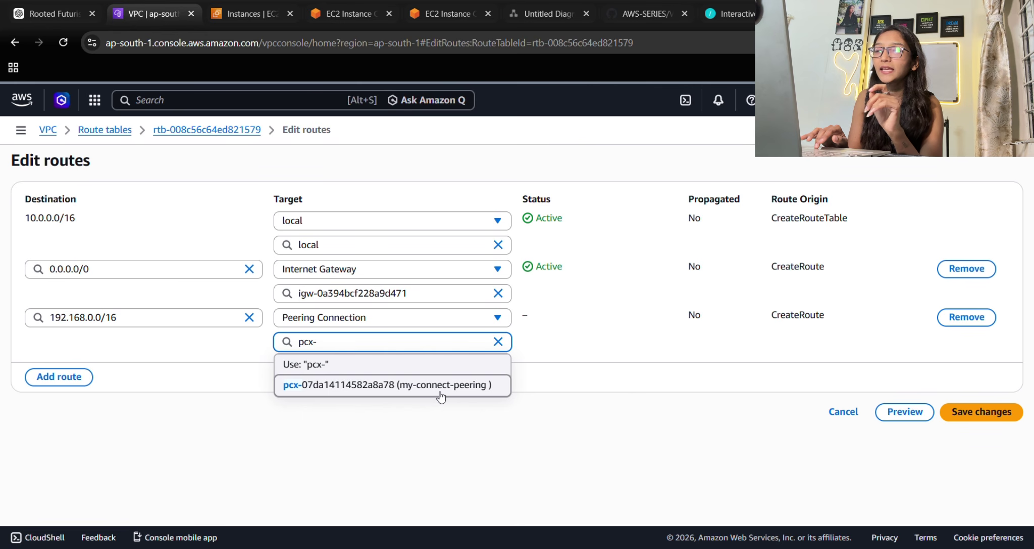
pyautogui.click(417, 390)
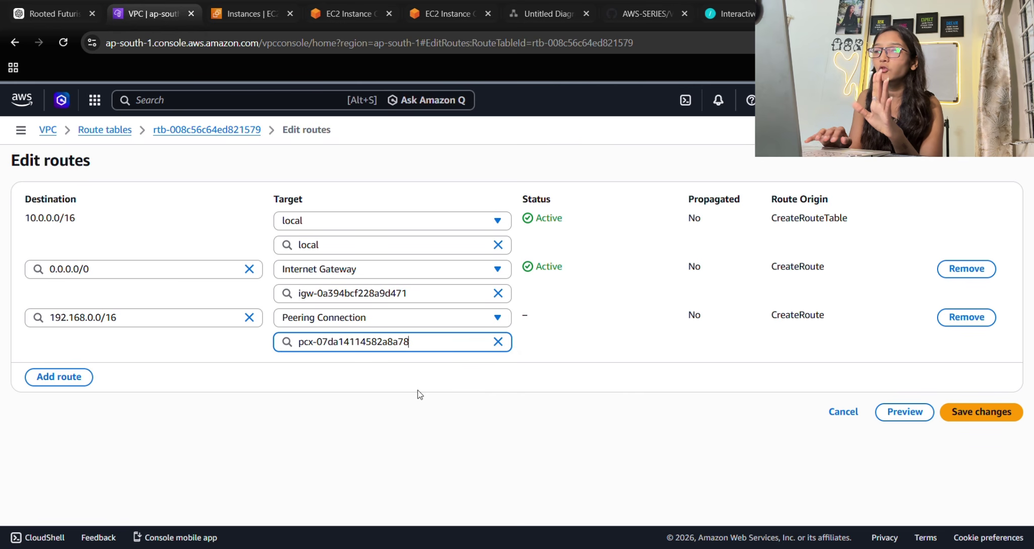
pyautogui.click(997, 412)
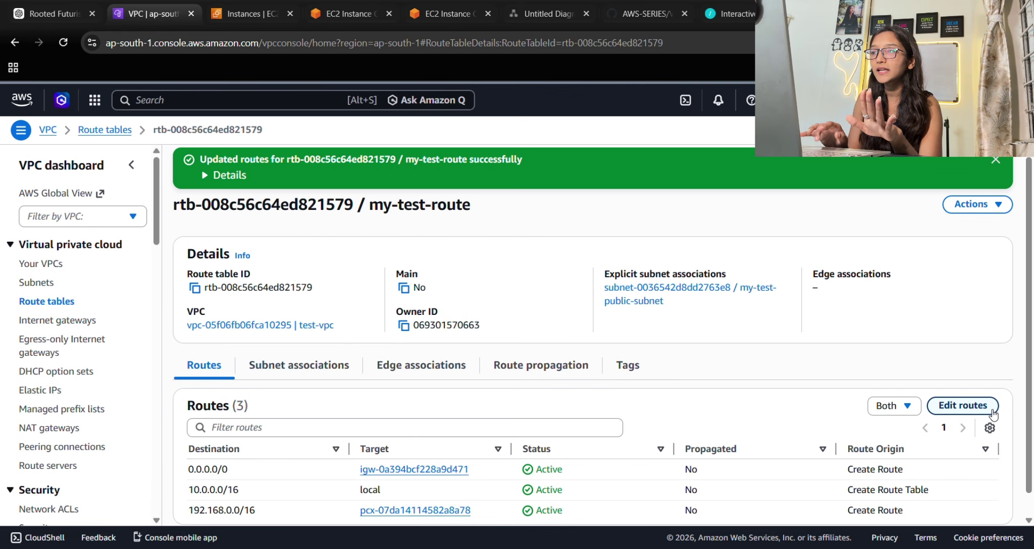
pyautogui.click(105, 130)
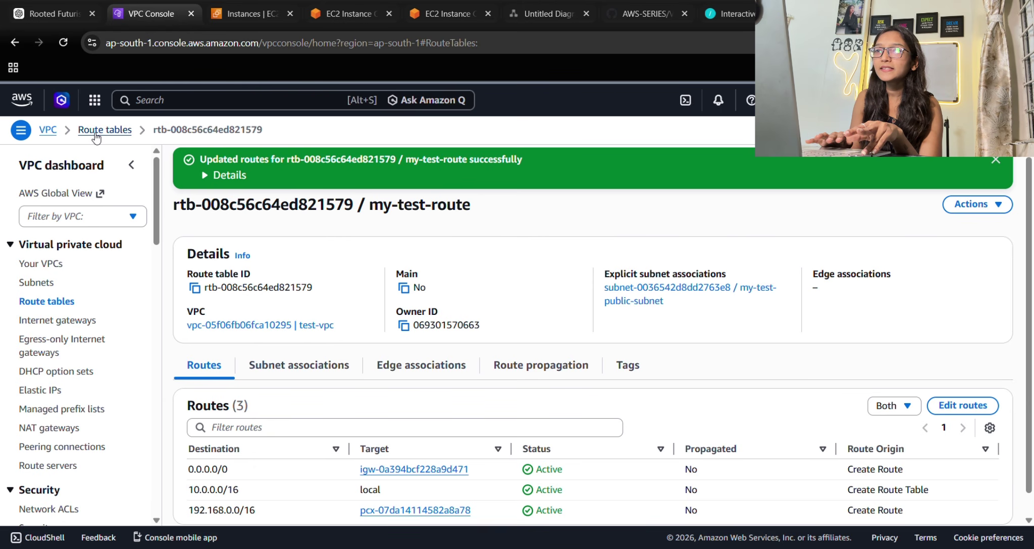
# Switch selection to my-teacode-route and begin editing its routes from the Routes tab.
pyautogui.click(187, 249)
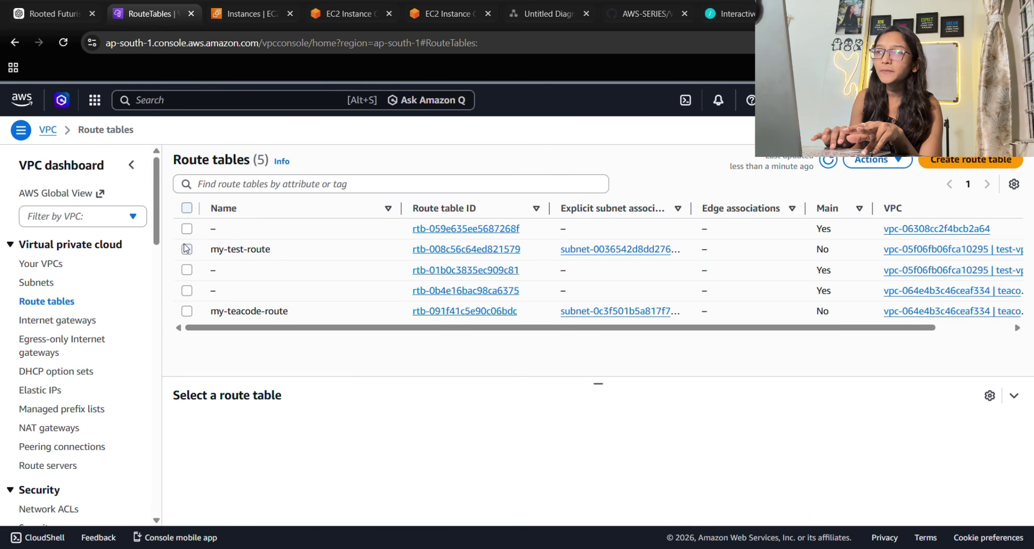
pyautogui.click(188, 320)
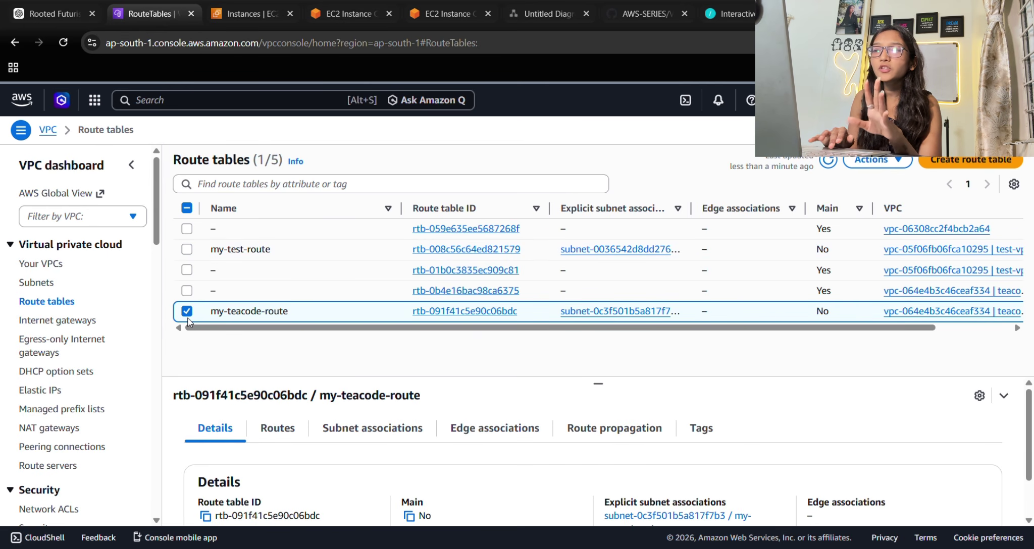
pyautogui.click(277, 428)
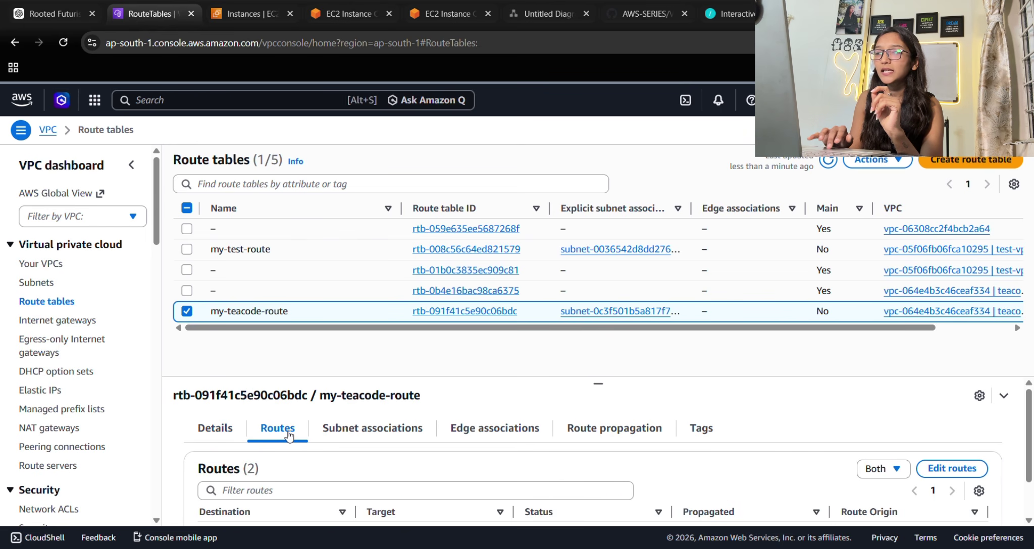
pyautogui.scroll(-1, 472, 486)
pyautogui.scroll(-1, 473, 486)
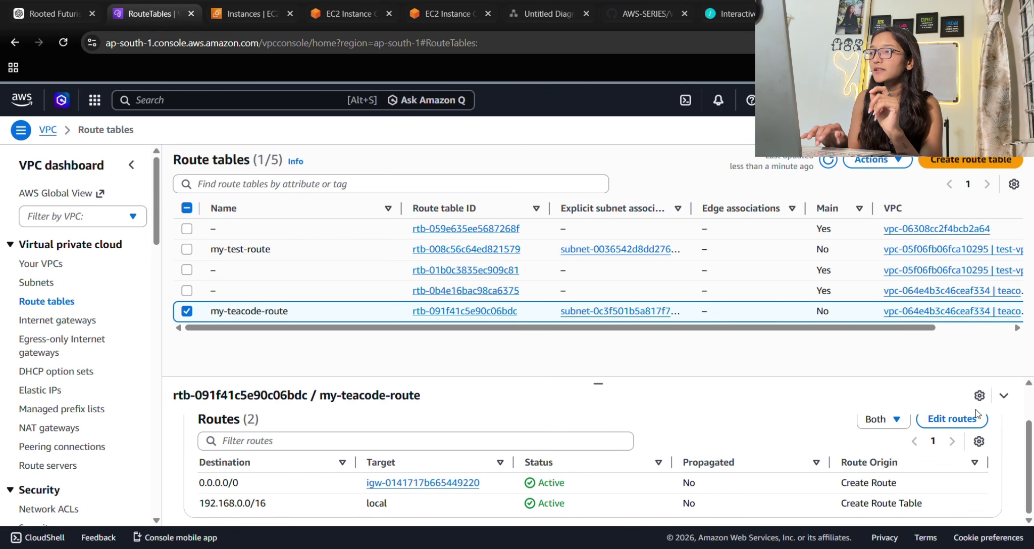
pyautogui.click(966, 421)
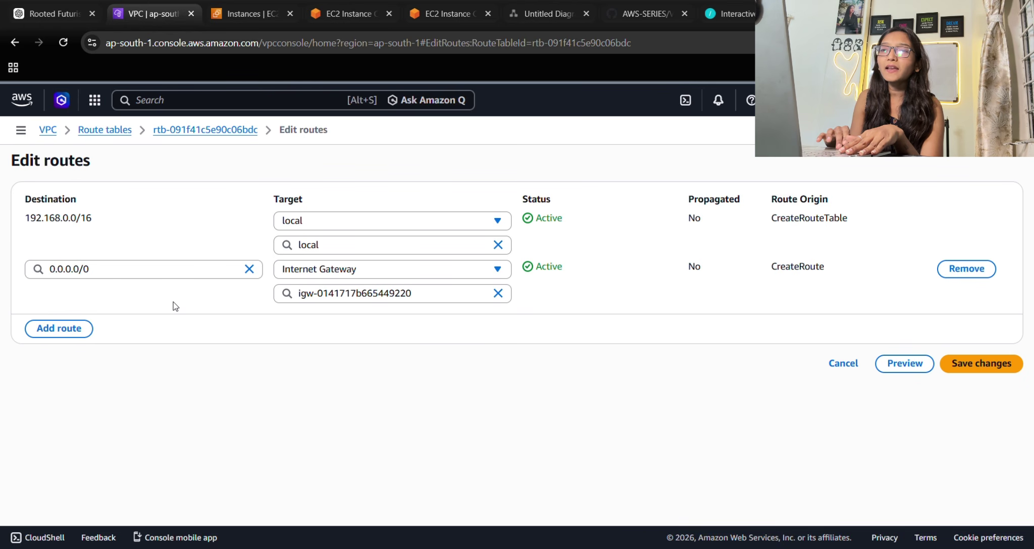
# Add a 10.0.0.0/16 route through peering connection pcx-07da14114582a8a78, save, and dismiss the banner.
pyautogui.click(69, 331)
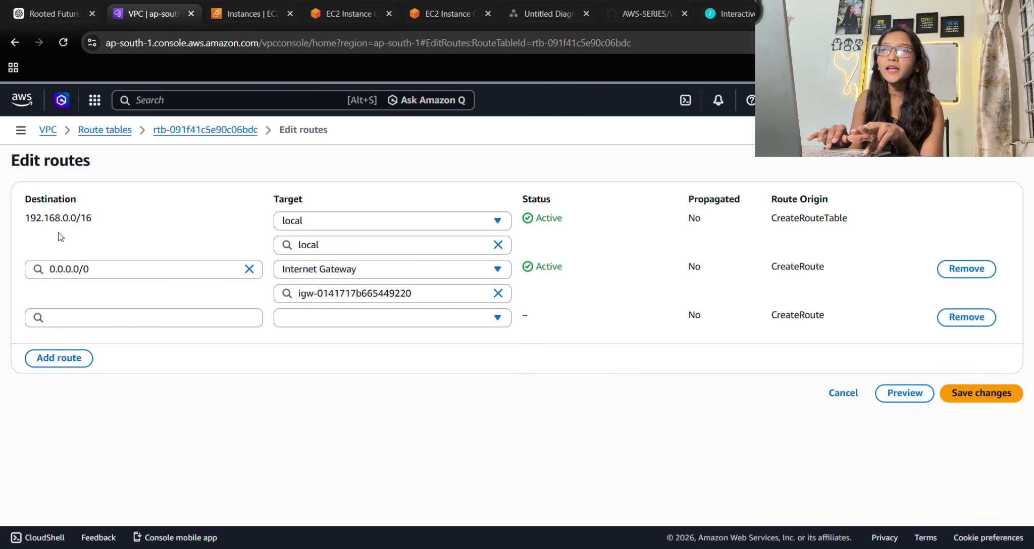
pyautogui.moveTo(23, 219); pyautogui.dragTo(135, 223)
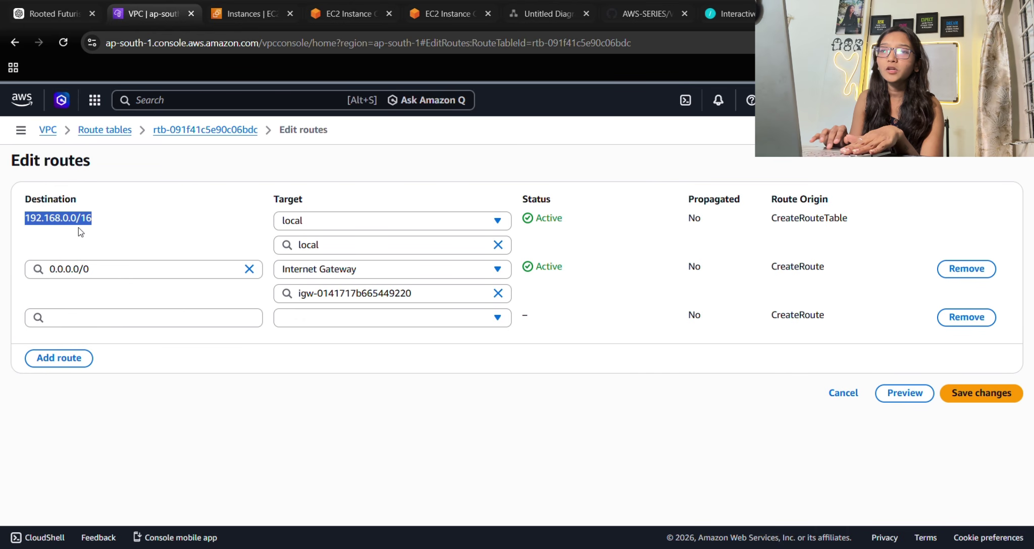
pyautogui.click(77, 319)
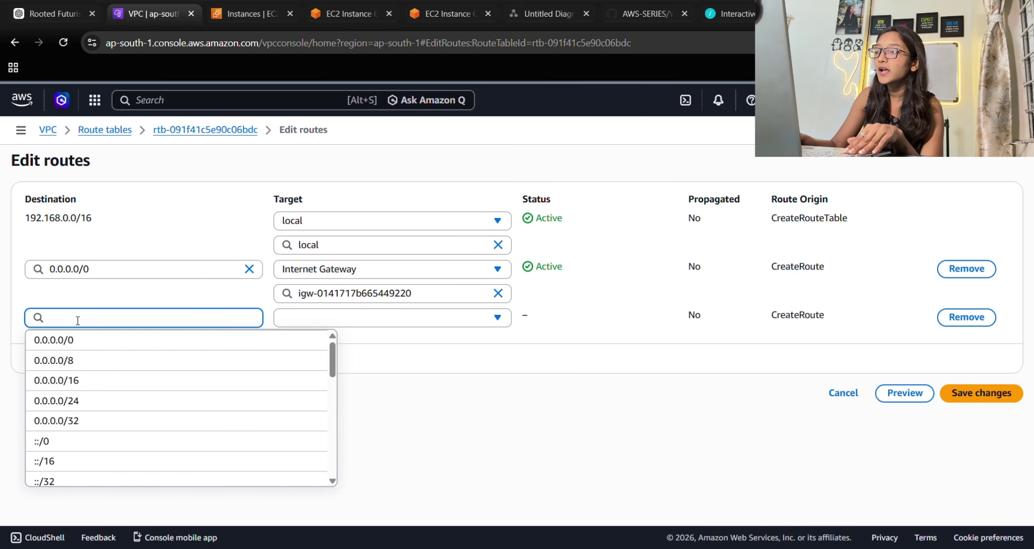
pyautogui.write('10.0')
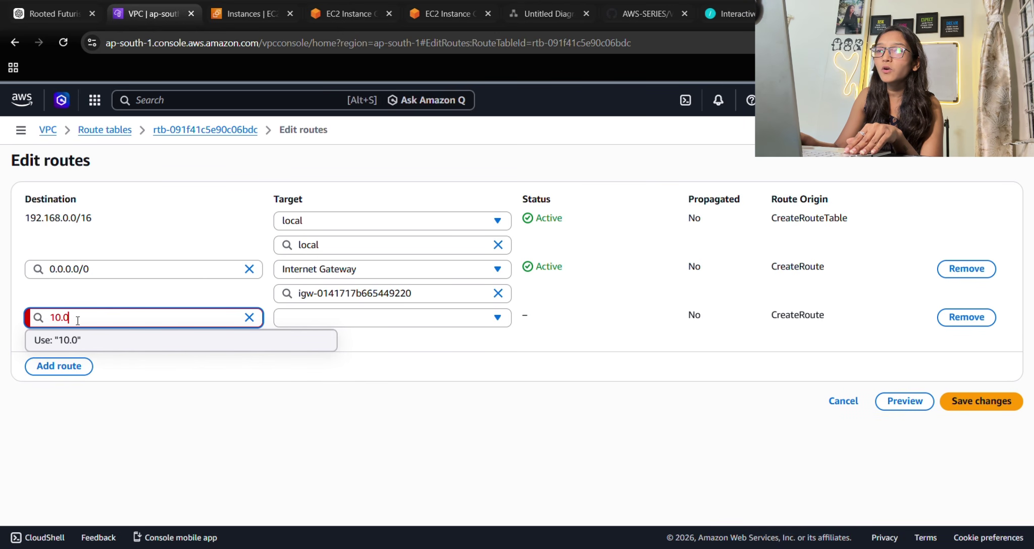
pyautogui.write('.0.')
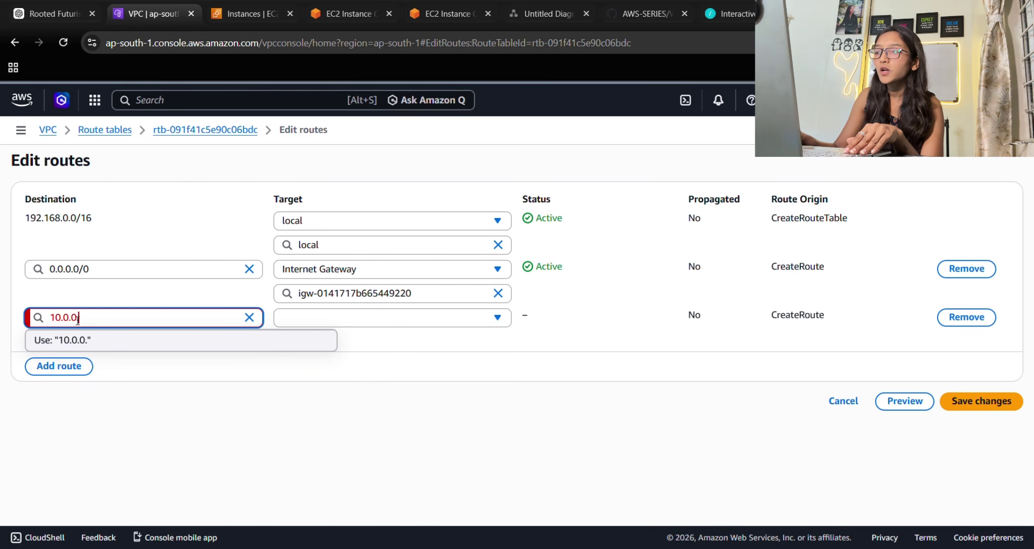
pyautogui.write('0/16')
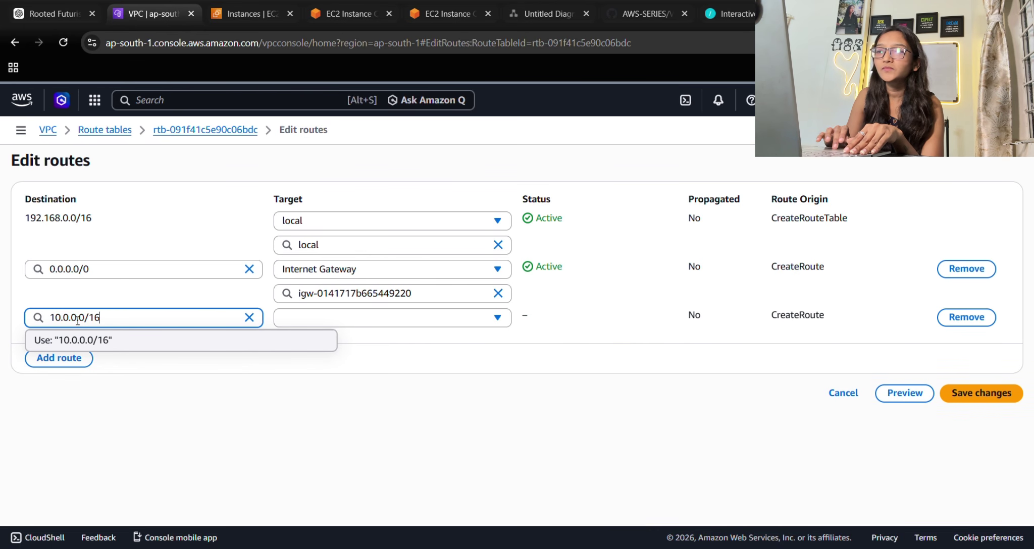
pyautogui.click(104, 337)
pyautogui.click(285, 318)
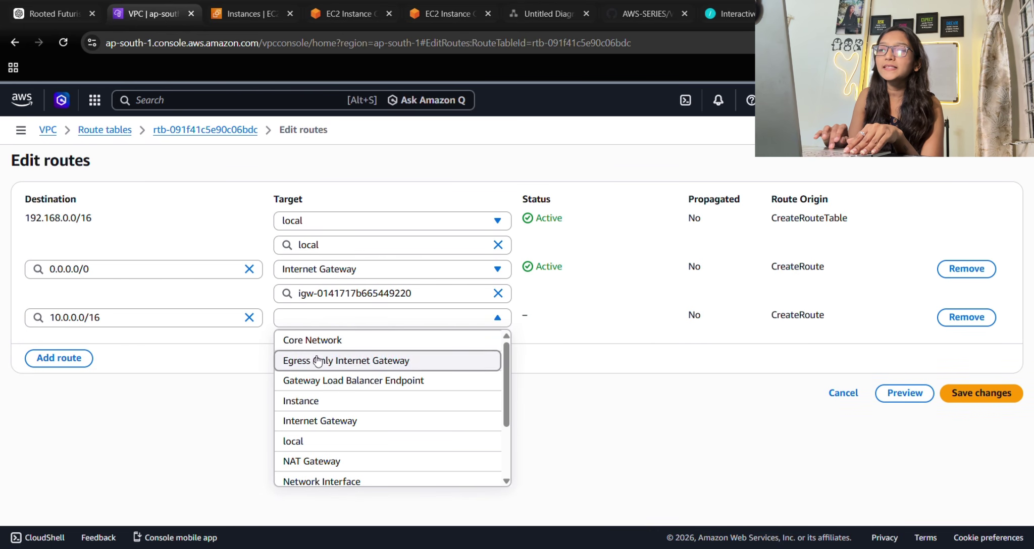
pyautogui.scroll(-2, 353, 443)
pyautogui.click(328, 432)
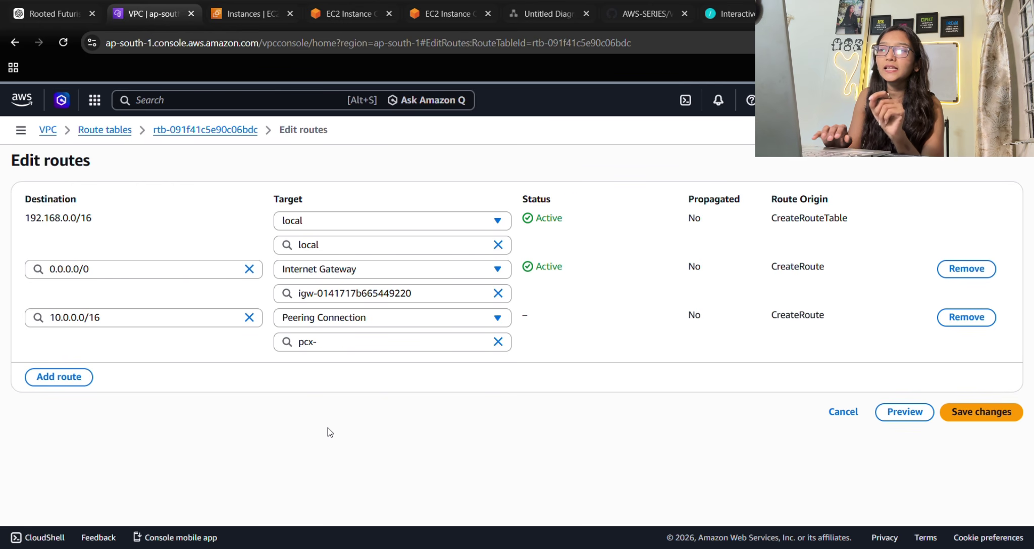
pyautogui.click(353, 343)
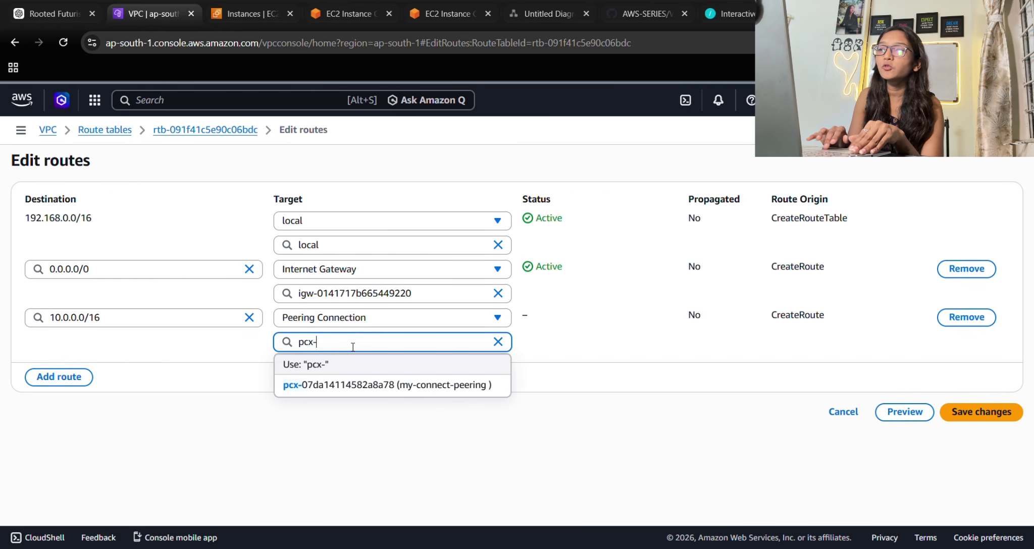
pyautogui.click(365, 386)
pyautogui.click(966, 417)
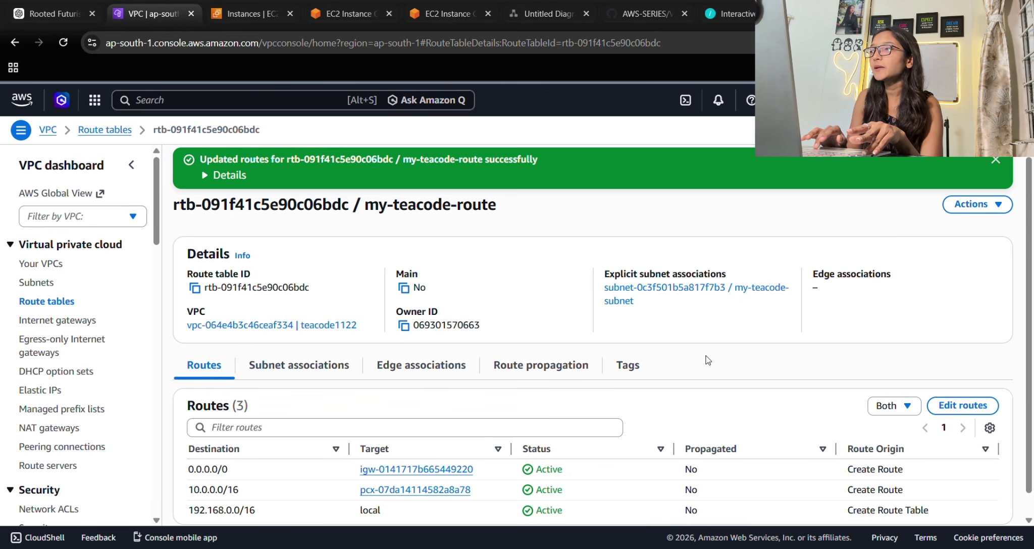
pyautogui.click(995, 160)
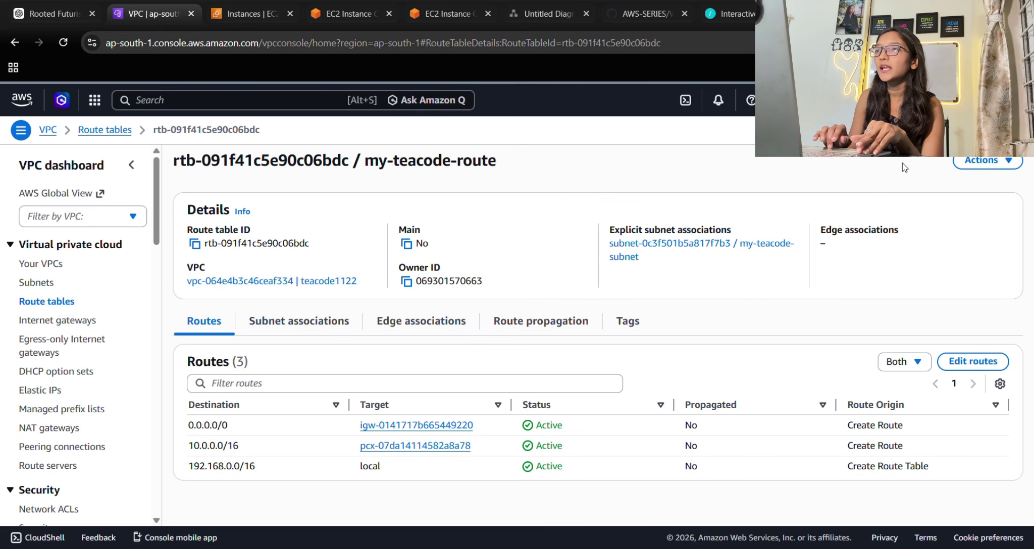
# Restart the pings from teacode1122-ec2 to 10.0.0.25 and from test-ec2 to 192.168.0.150.
pyautogui.click(349, 14)
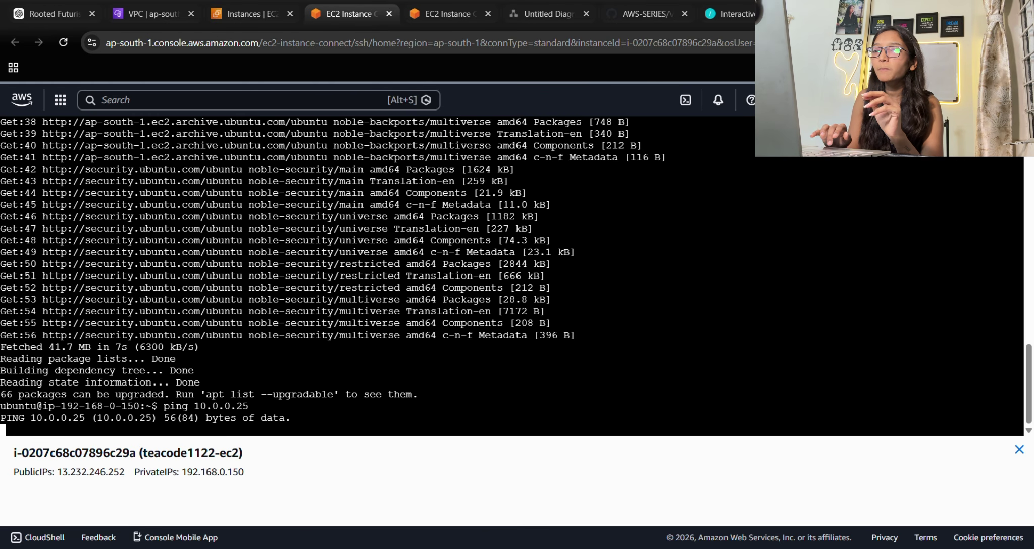
pyautogui.hotkey('ctrl', 'c')
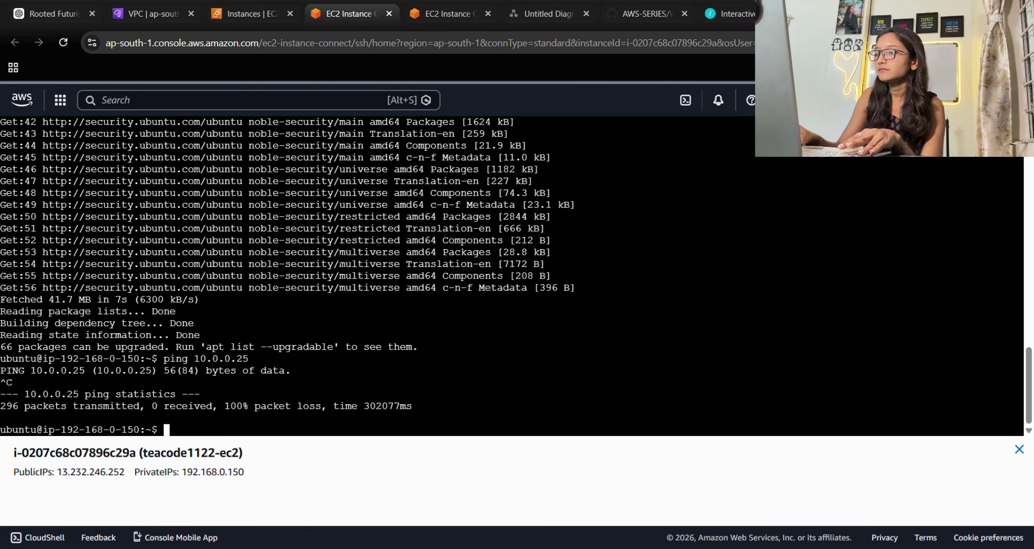
pyautogui.press('Up')
pyautogui.press('Return')
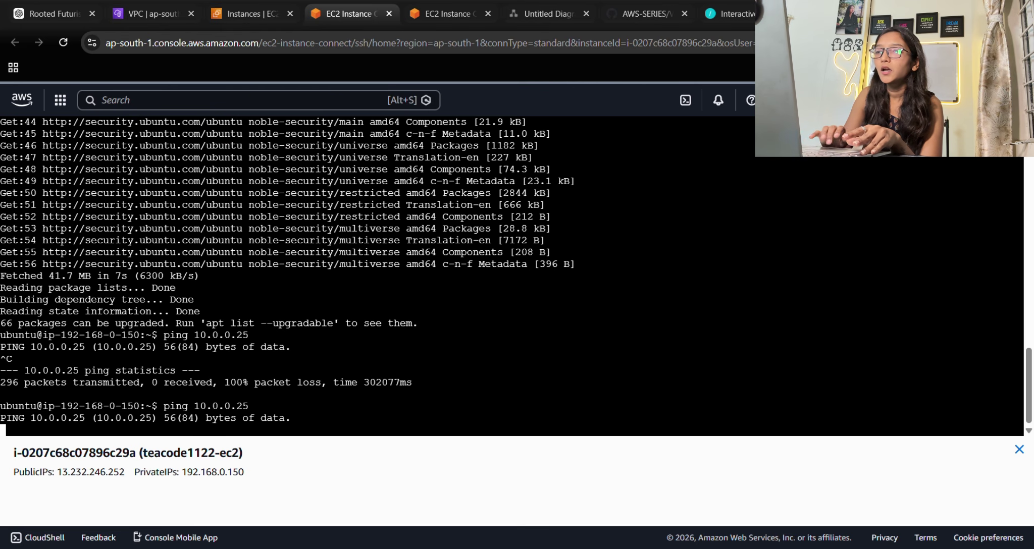
pyautogui.click(444, 13)
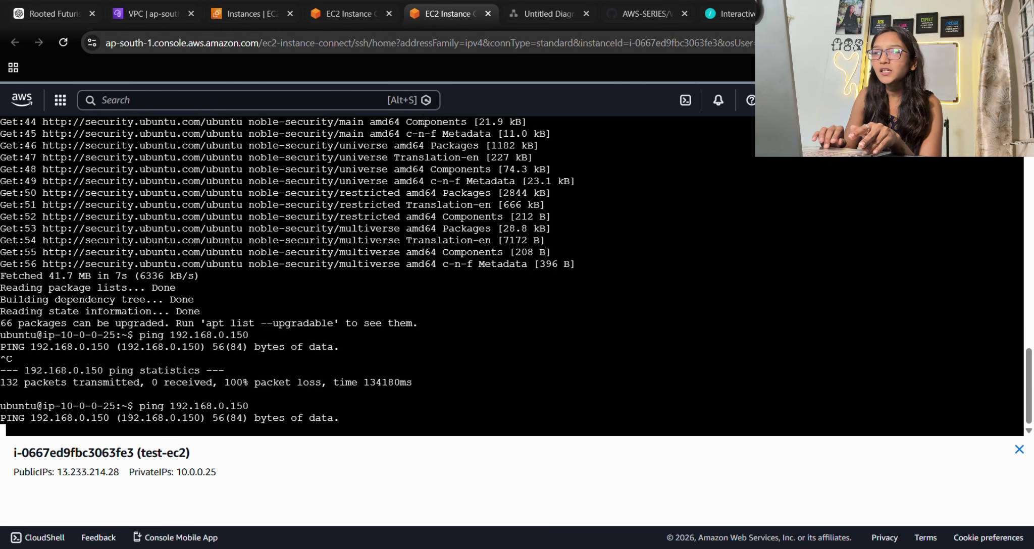
pyautogui.hotkey('ctrl', 'c')
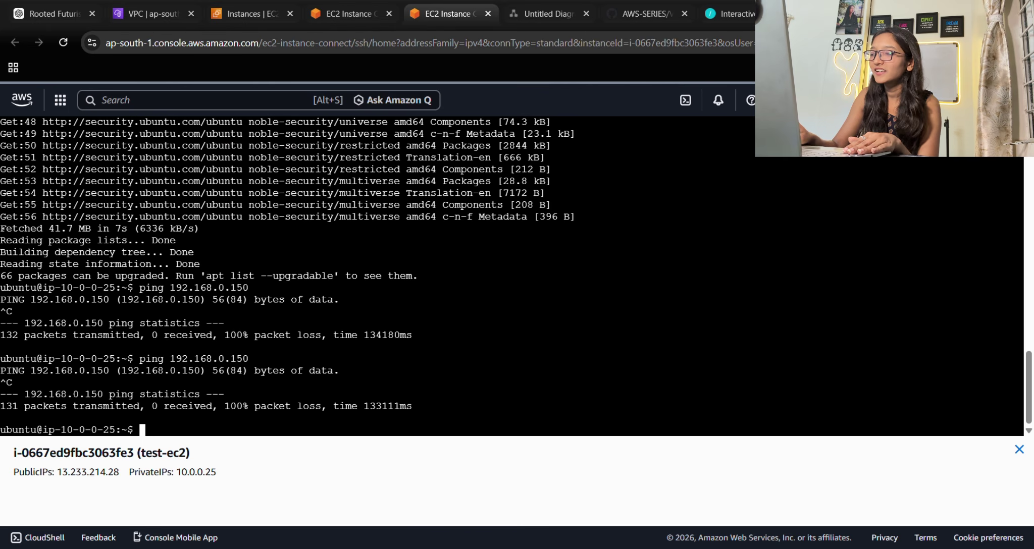
pyautogui.press('Up')
pyautogui.press('Return')
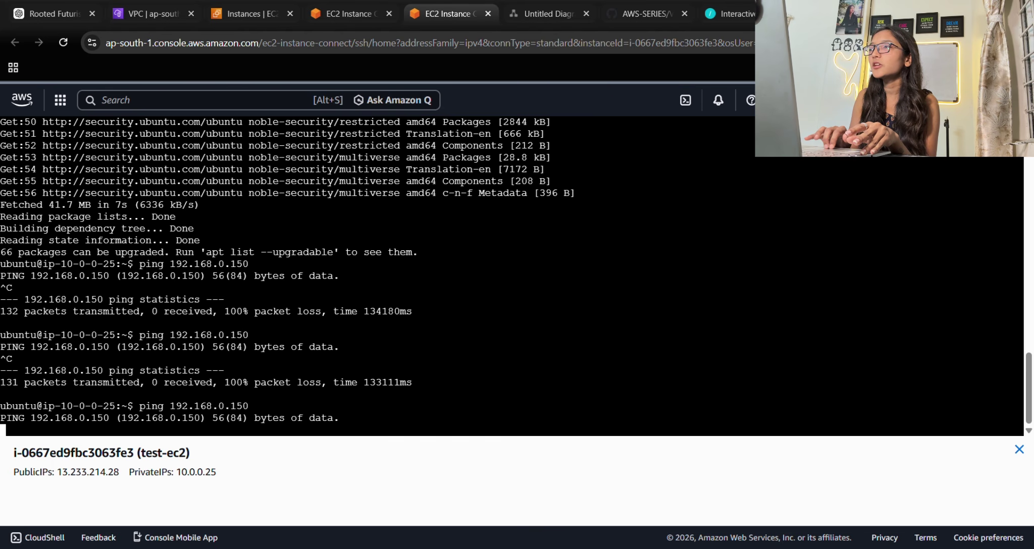
# Stop both pings after they still lose every packet and return to the teacode route table.
pyautogui.hotkey('ctrl', 'c')
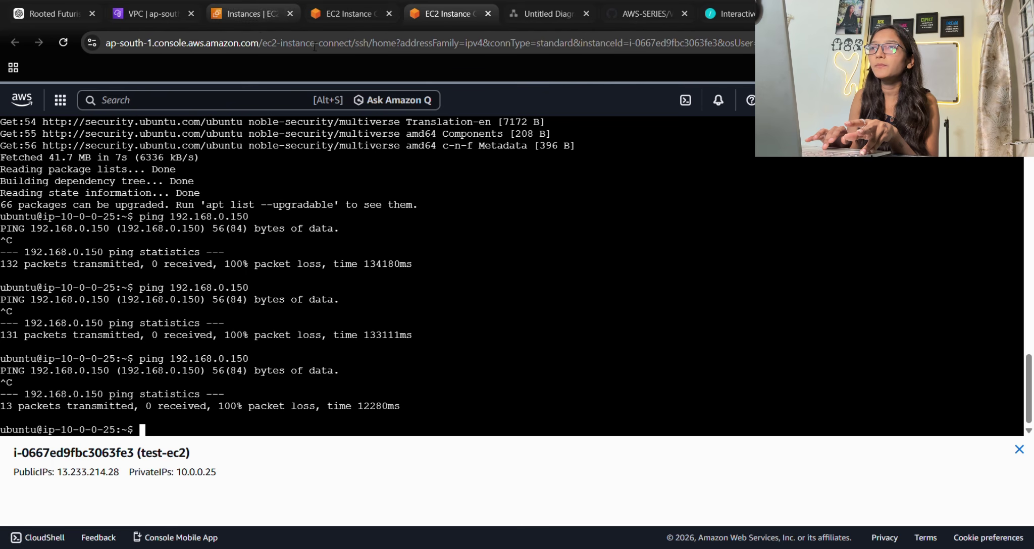
pyautogui.click(344, 4)
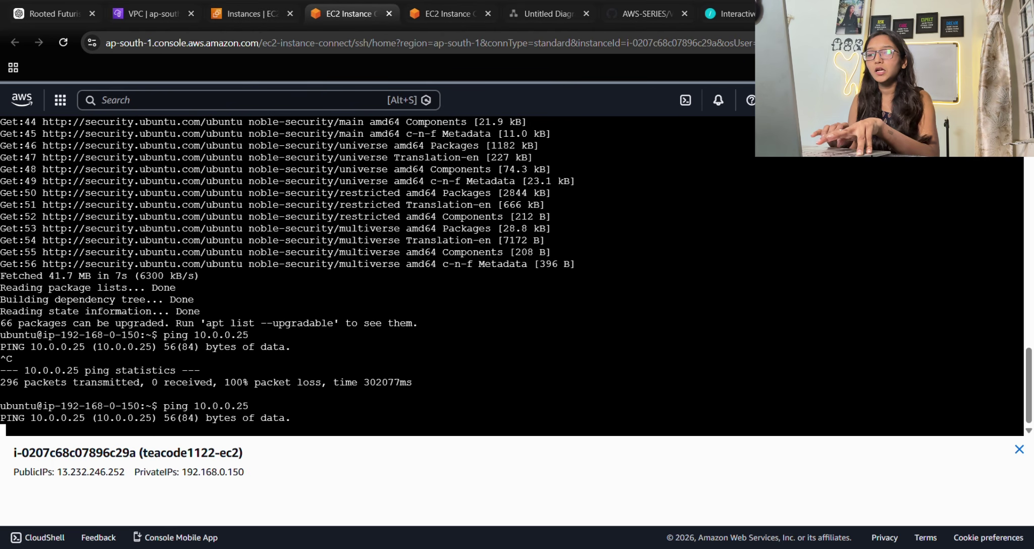
pyautogui.hotkey('ctrl', 'c')
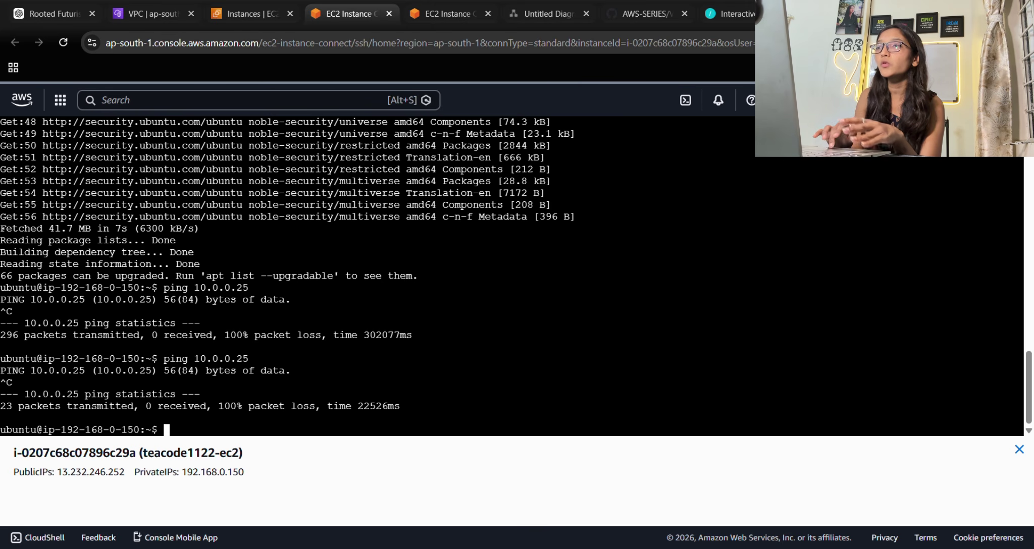
pyautogui.scroll(2, 505, 272)
pyautogui.scroll(-2, 504, 272)
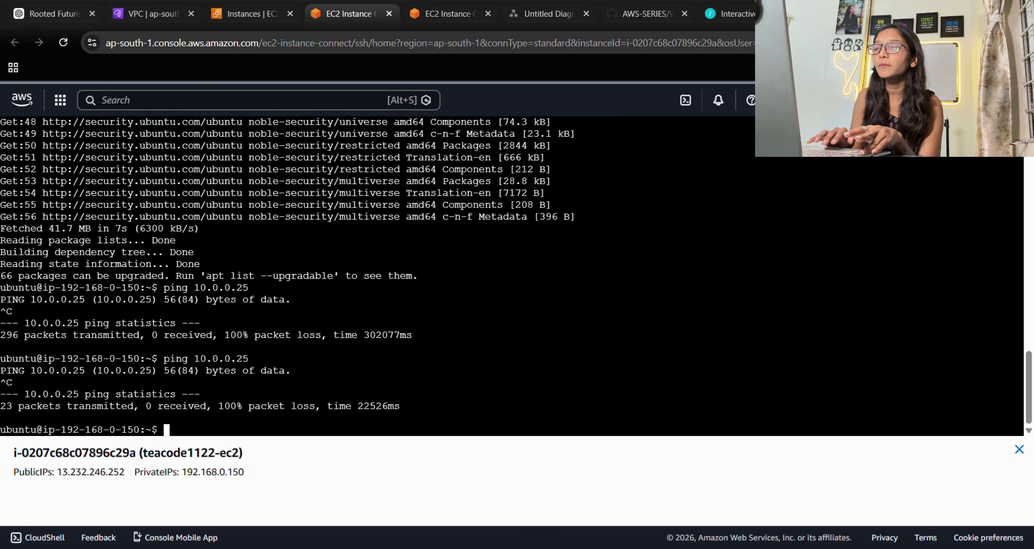
pyautogui.scroll(5, 505, 272)
pyautogui.scroll(-5, 505, 272)
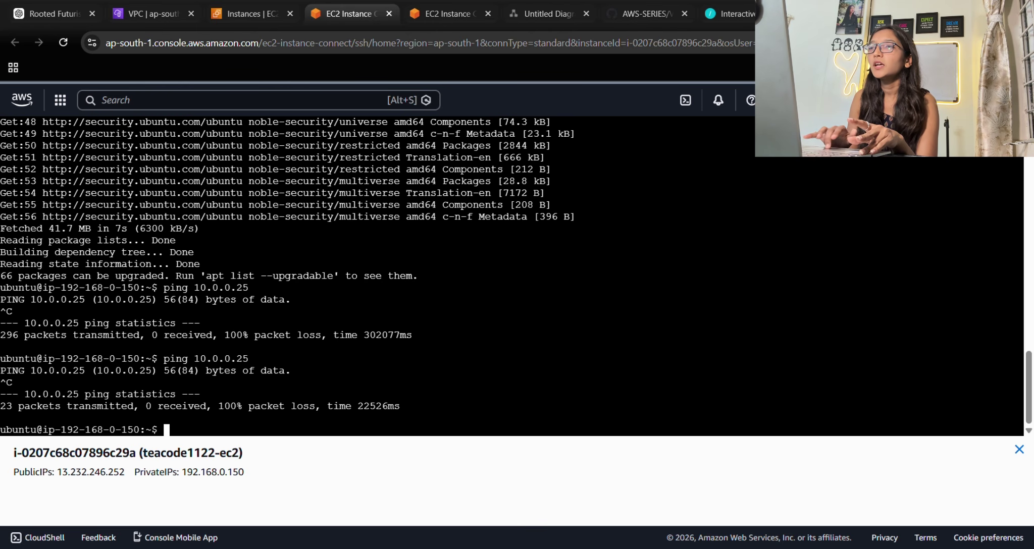
pyautogui.click(167, 1)
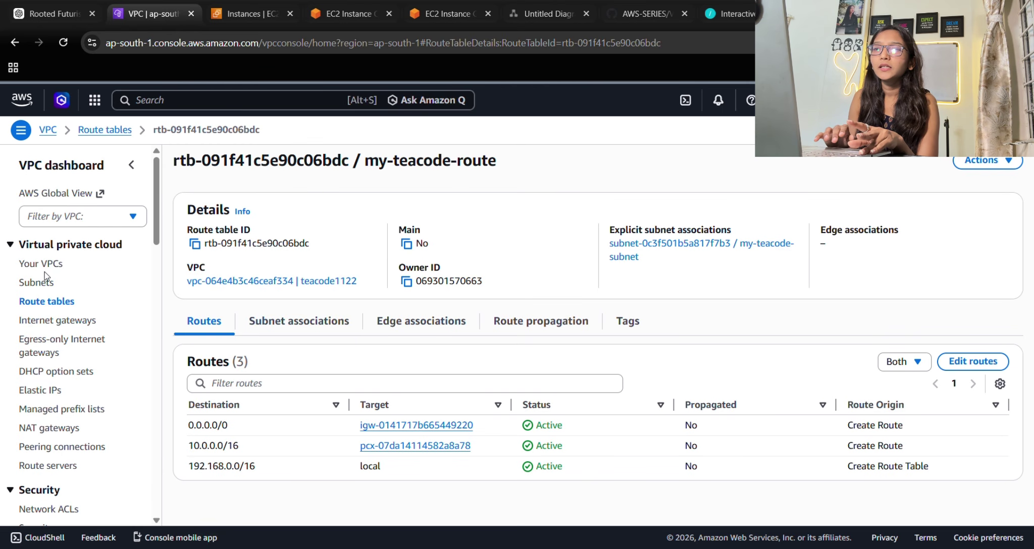
# Inspect teacode1122-ec2's Security tab and open its launch-wizard-3 security group.
pyautogui.click(63, 265)
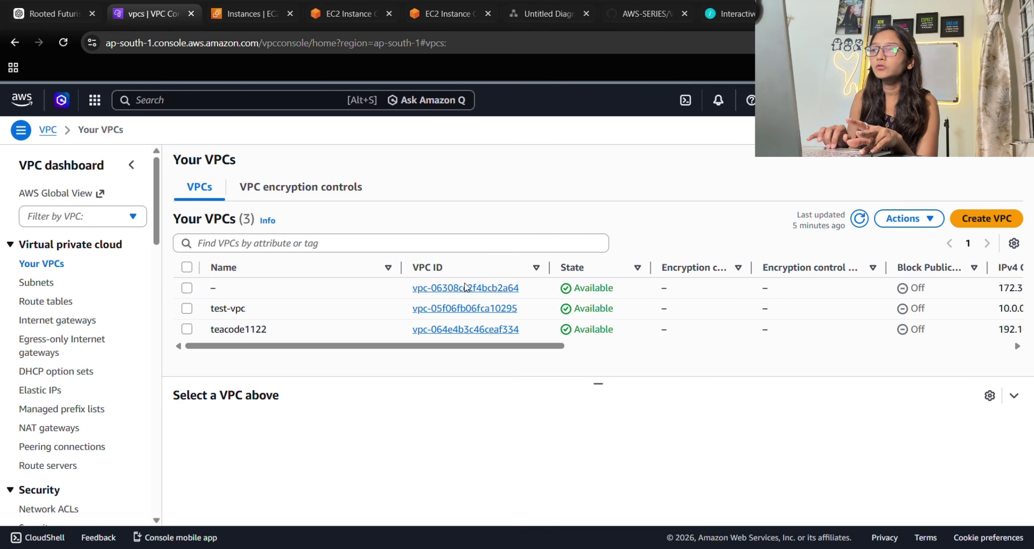
pyautogui.click(334, 7)
pyautogui.click(226, 10)
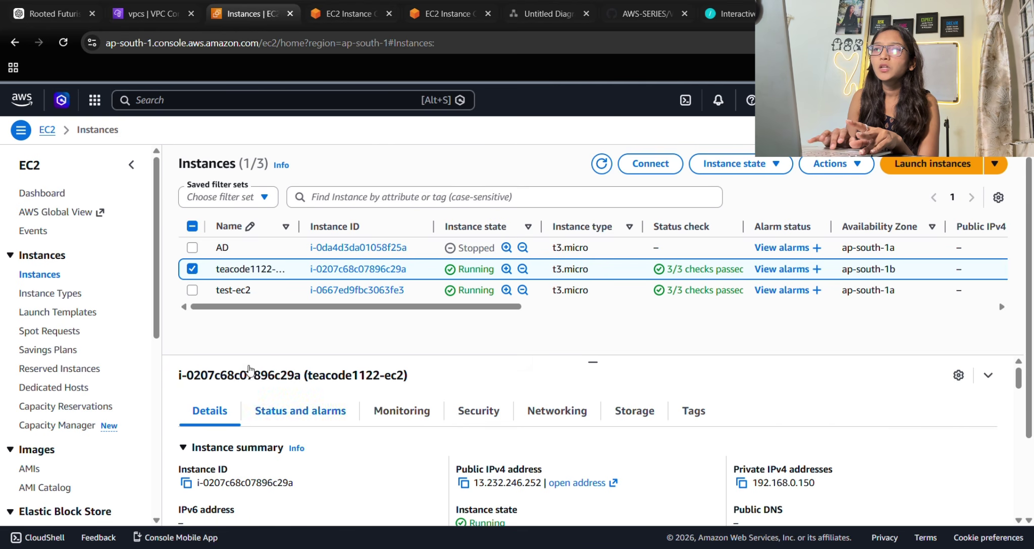
pyautogui.click(192, 269)
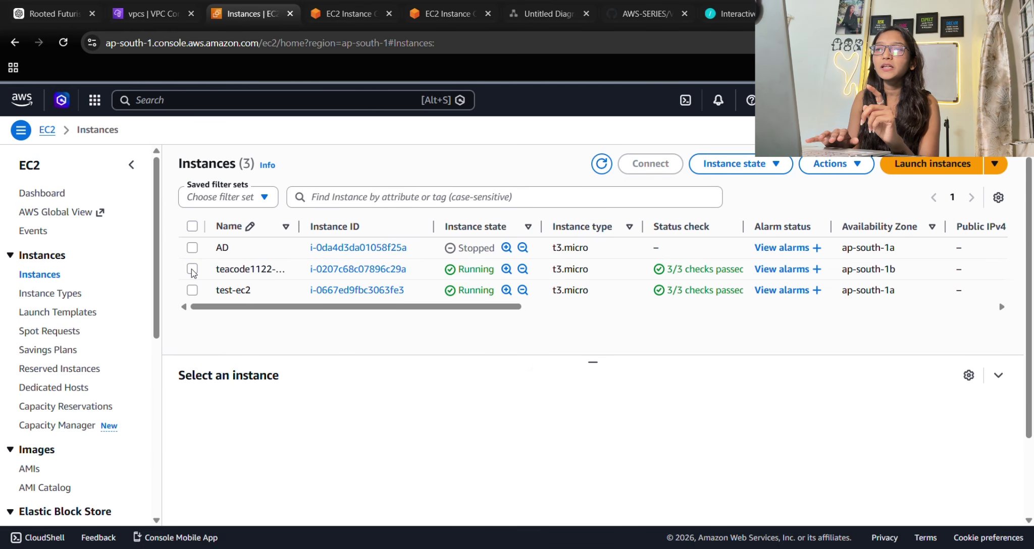
pyautogui.click(192, 269)
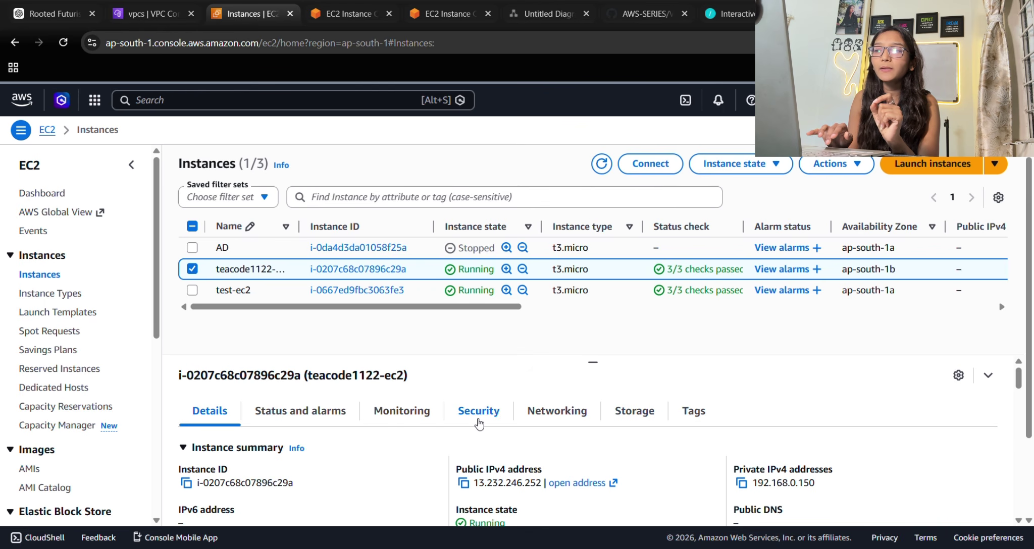
pyautogui.click(479, 423)
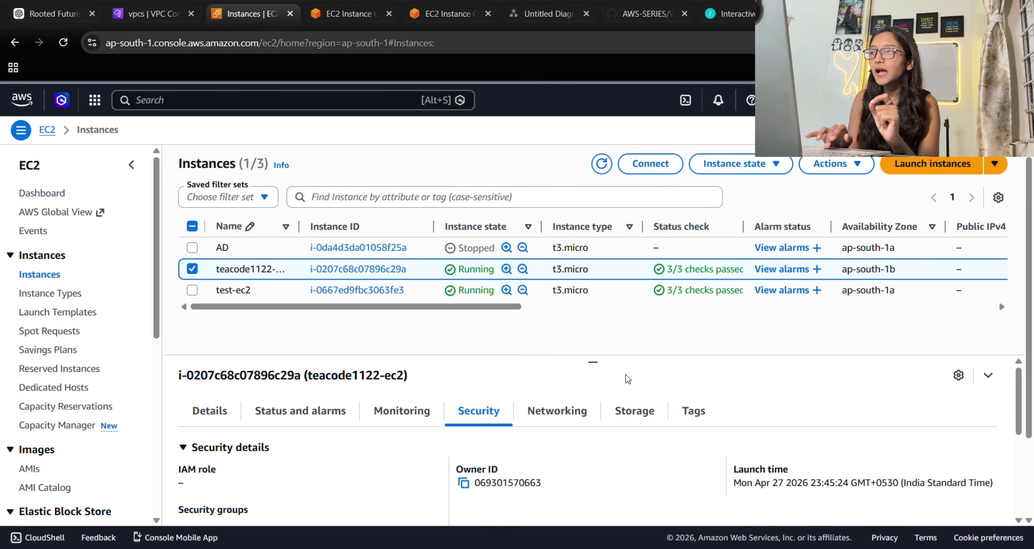
pyautogui.moveTo(593, 362); pyautogui.dragTo(589, 319)
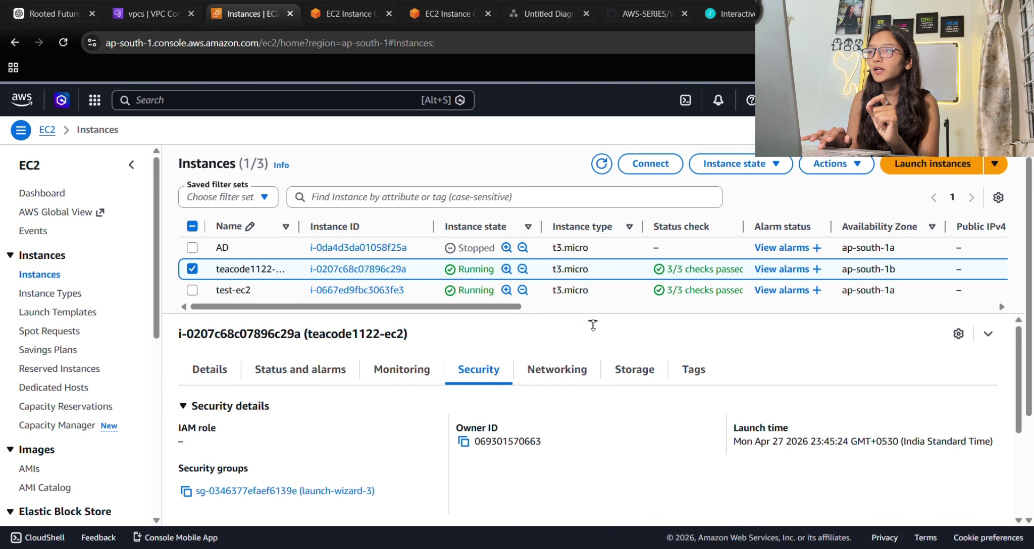
pyautogui.scroll(-5, 591, 402)
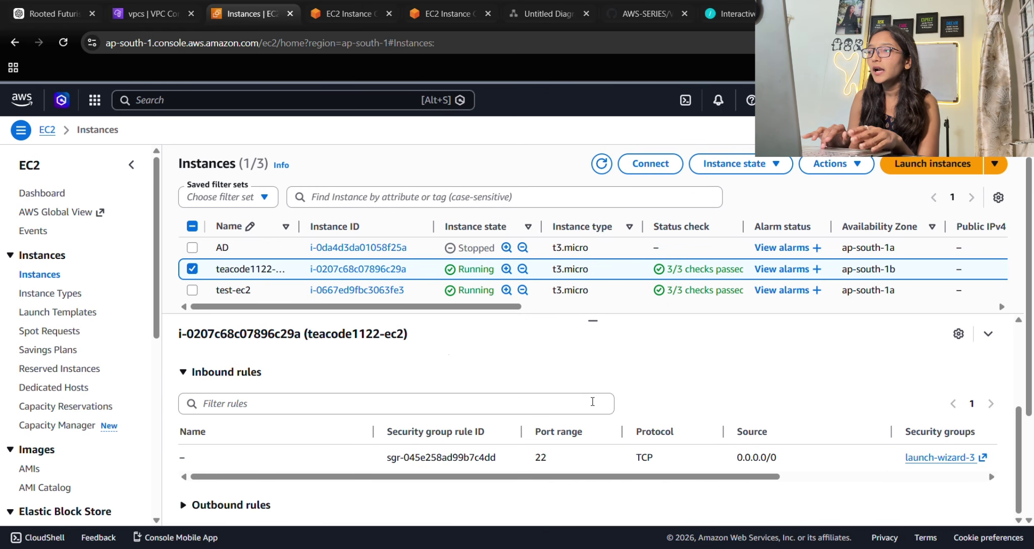
pyautogui.click(915, 458)
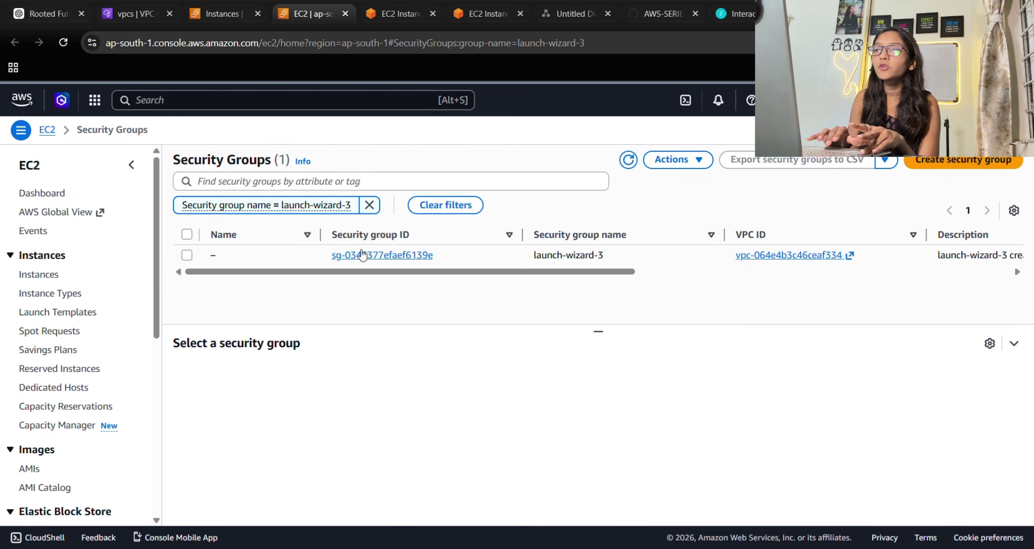
# Open launch-wizard-3's inbound rules editor and add a new Custom ICMP - IPv4 rule.
pyautogui.click(365, 257)
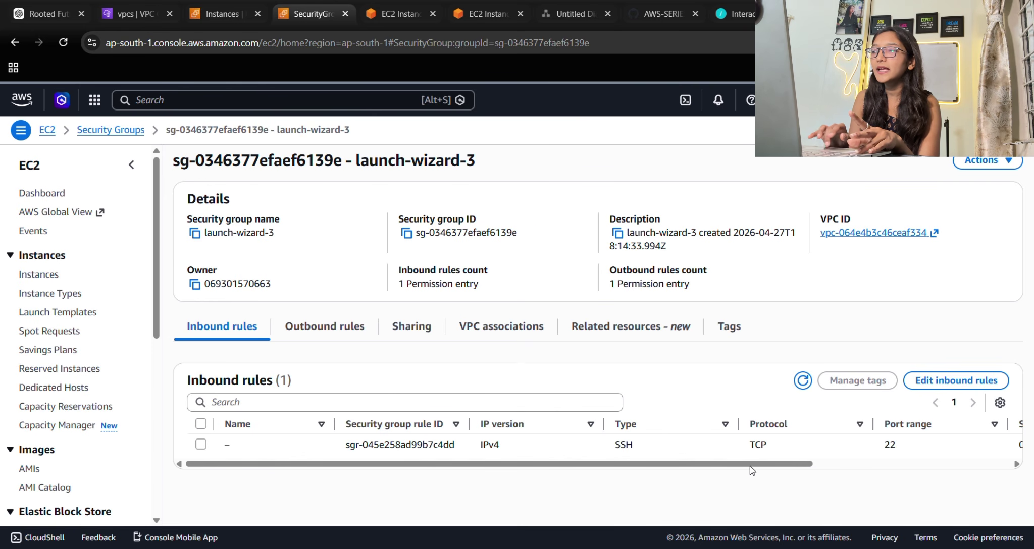
pyautogui.click(971, 384)
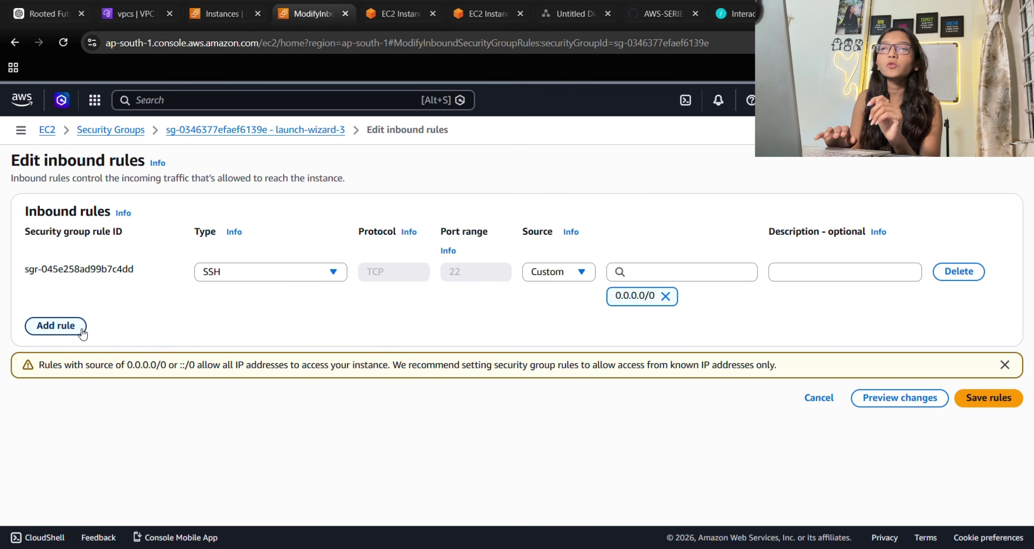
pyautogui.click(74, 333)
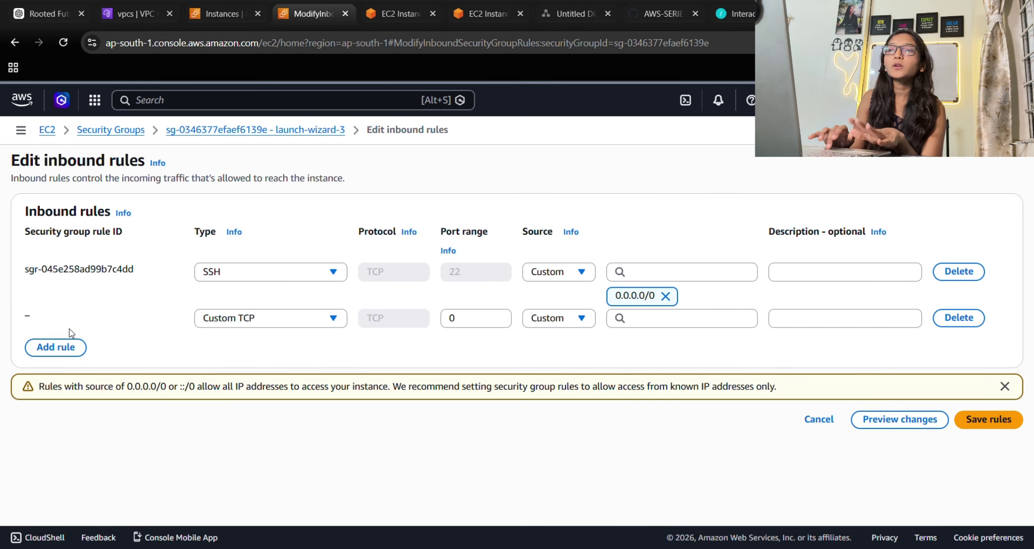
pyautogui.click(299, 326)
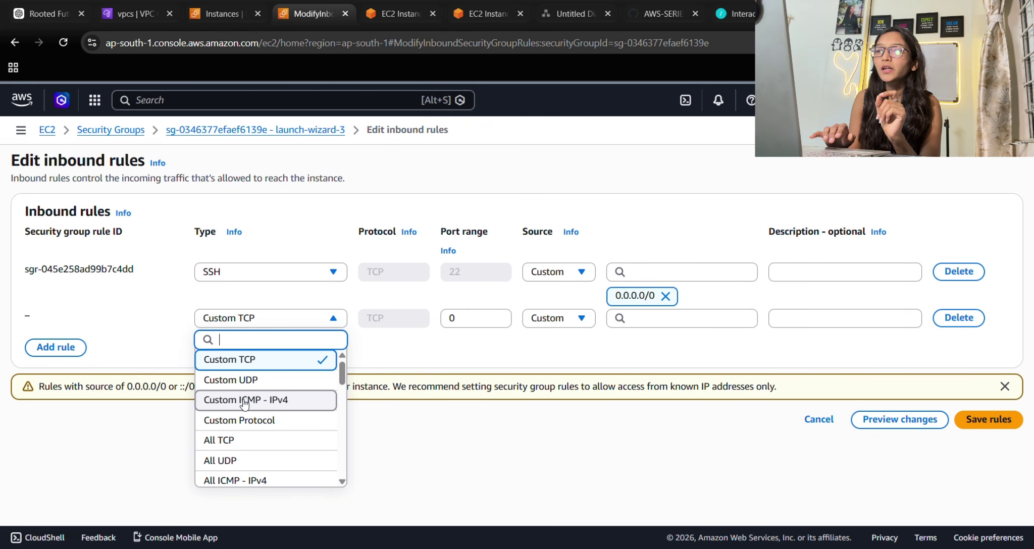
pyautogui.click(243, 401)
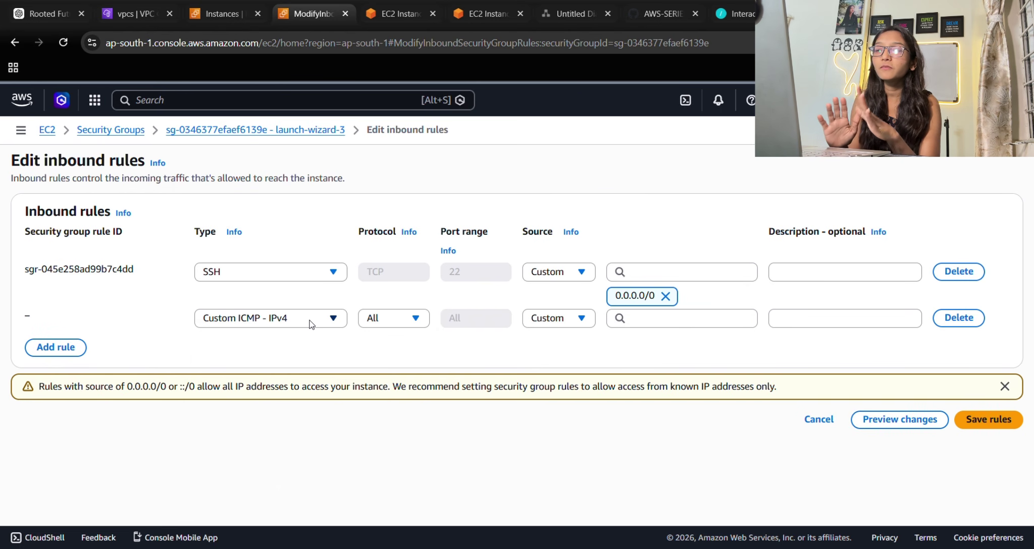
# Leave the new rule covering all ICMP types with a Custom source.
pyautogui.click(385, 320)
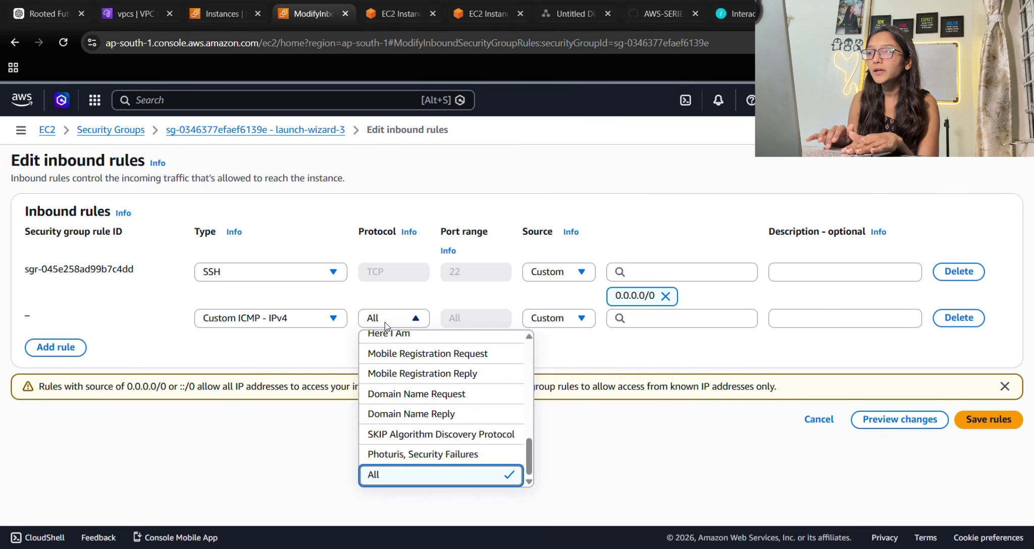
pyautogui.scroll(5, 419, 403)
pyautogui.scroll(3, 419, 403)
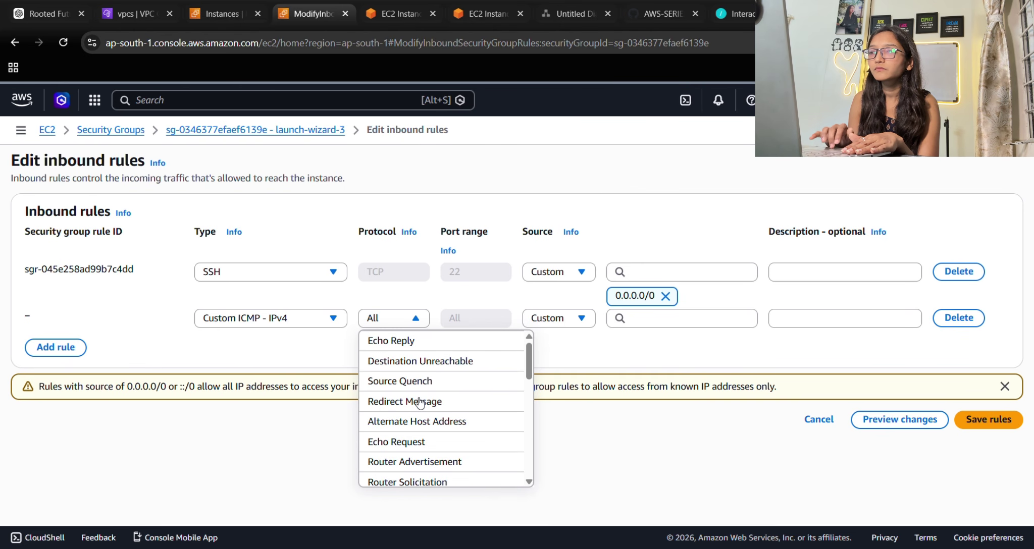
pyautogui.click(313, 354)
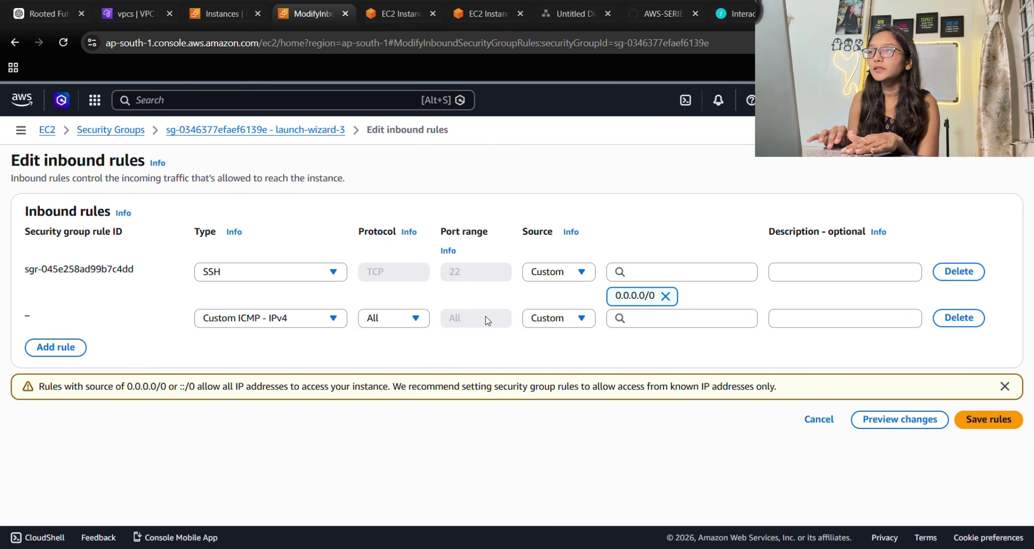
pyautogui.click(561, 318)
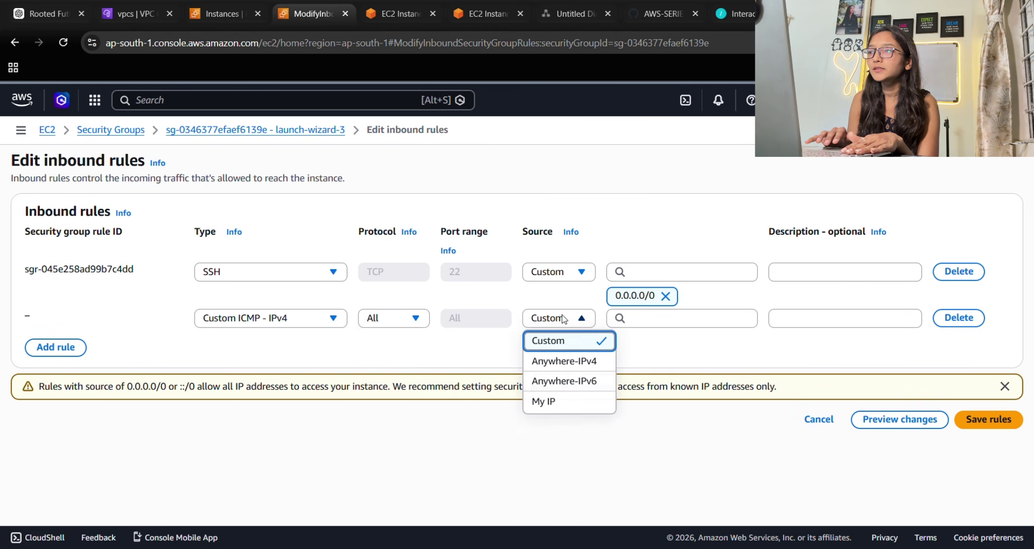
pyautogui.click(571, 341)
pyautogui.click(649, 319)
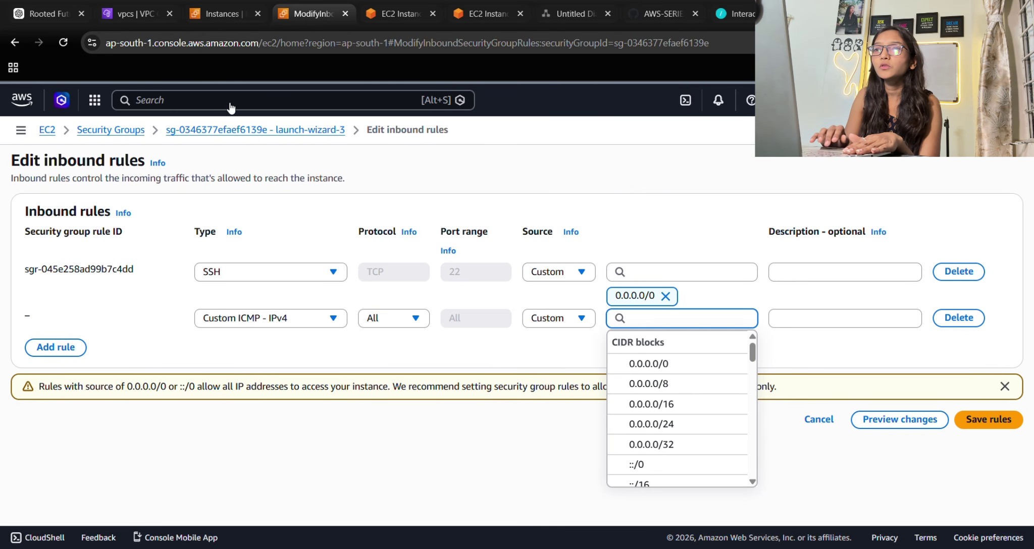
pyautogui.click(50, 131)
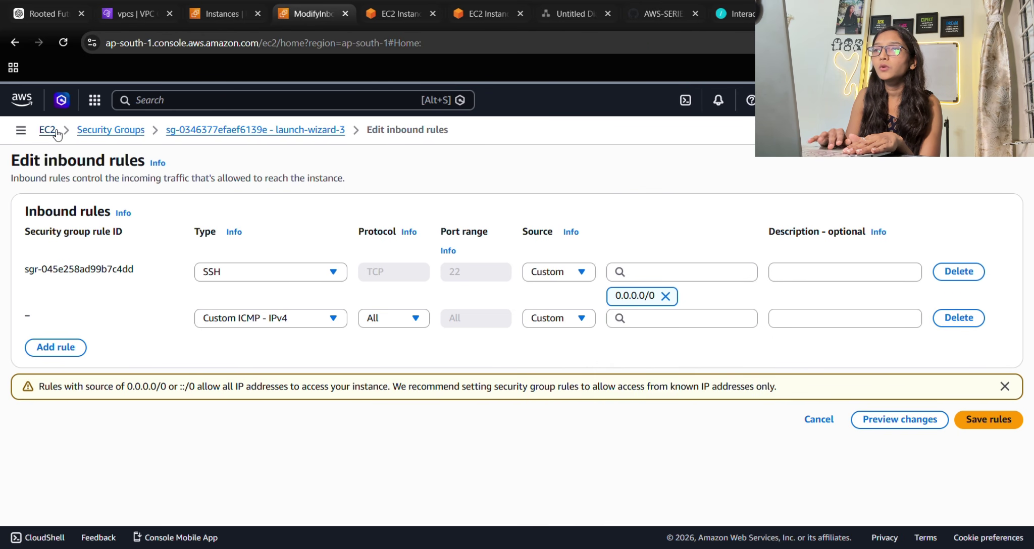
# From teacode1122-ec2's security details, open launch-wizard-3 and its Edit inbound rules page.
pyautogui.click(244, 222)
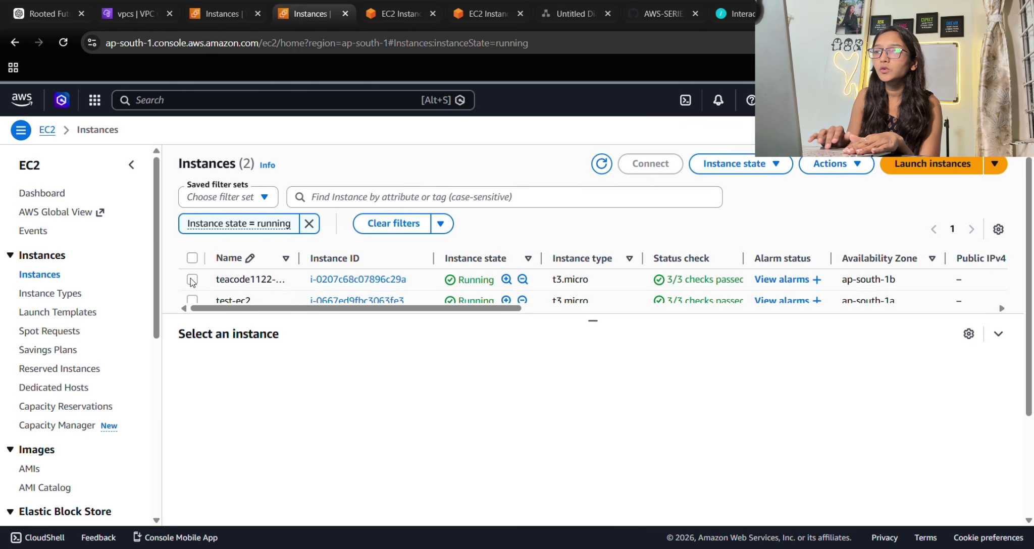
pyautogui.click(191, 280)
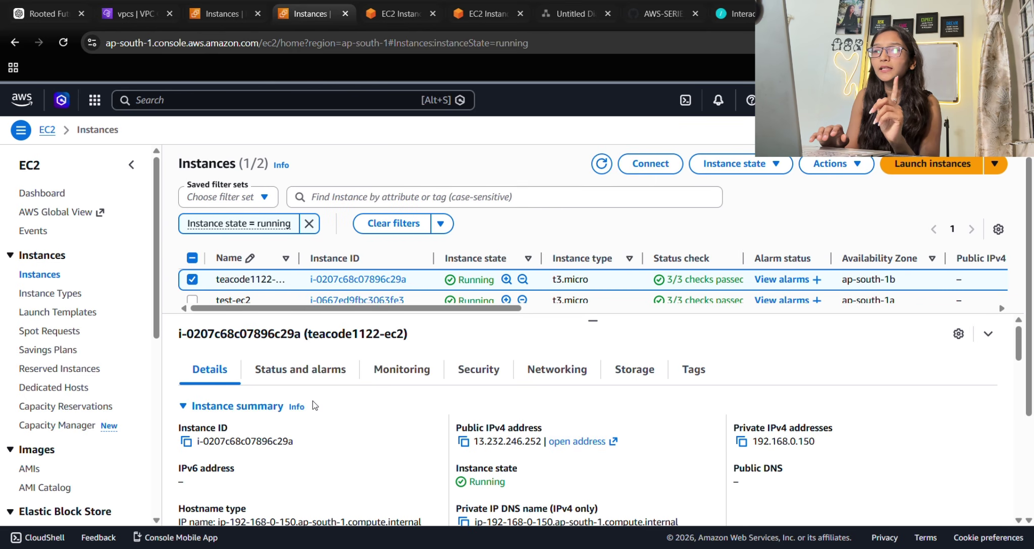
pyautogui.click(478, 369)
pyautogui.scroll(-3, 777, 460)
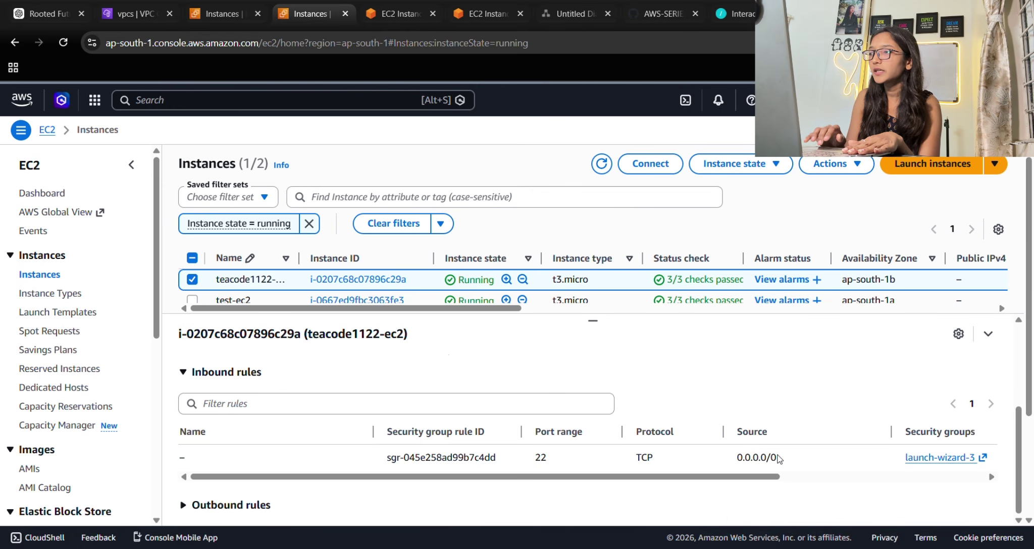
pyautogui.click(939, 458)
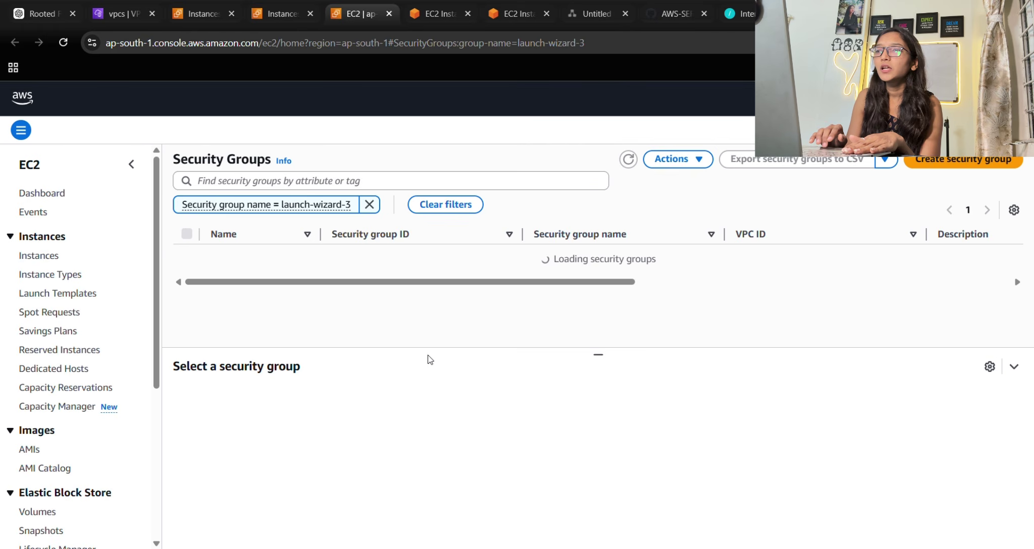
pyautogui.click(378, 253)
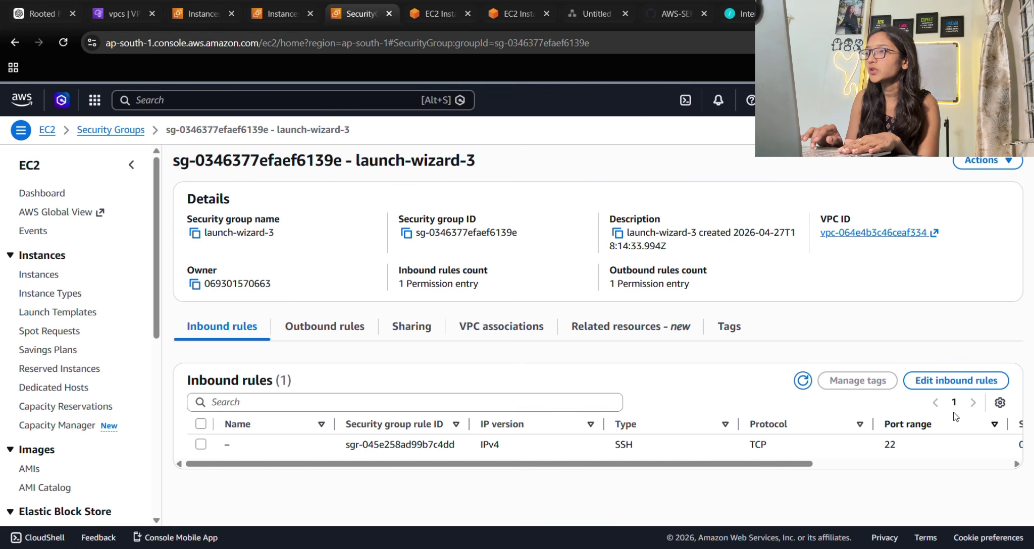
pyautogui.click(953, 389)
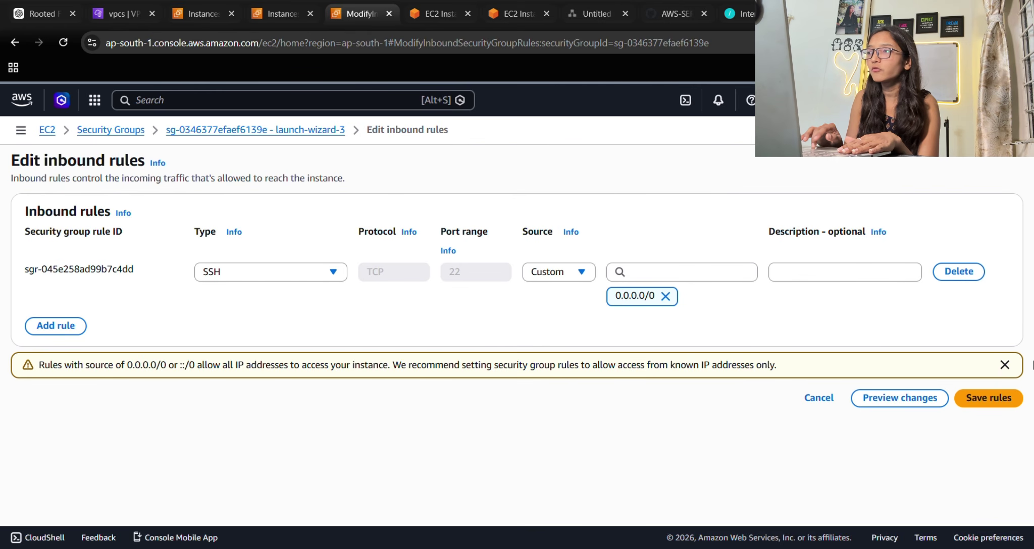
# Add and save a Custom ICMP - IPv4 rule from 10.0.0.0/16 described 'ping' on launch-wizard-3.
pyautogui.click(1004, 365)
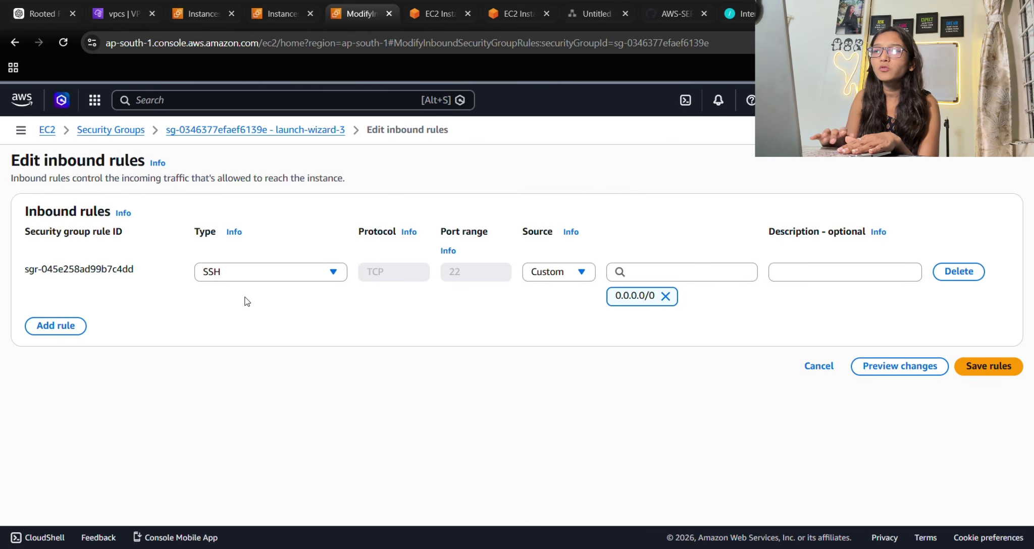
pyautogui.click(68, 327)
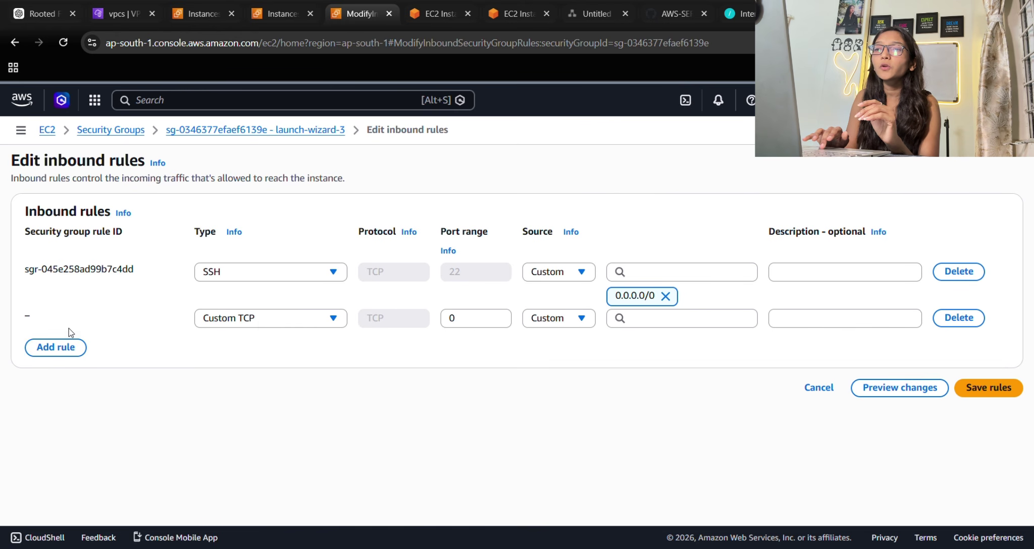
pyautogui.click(282, 319)
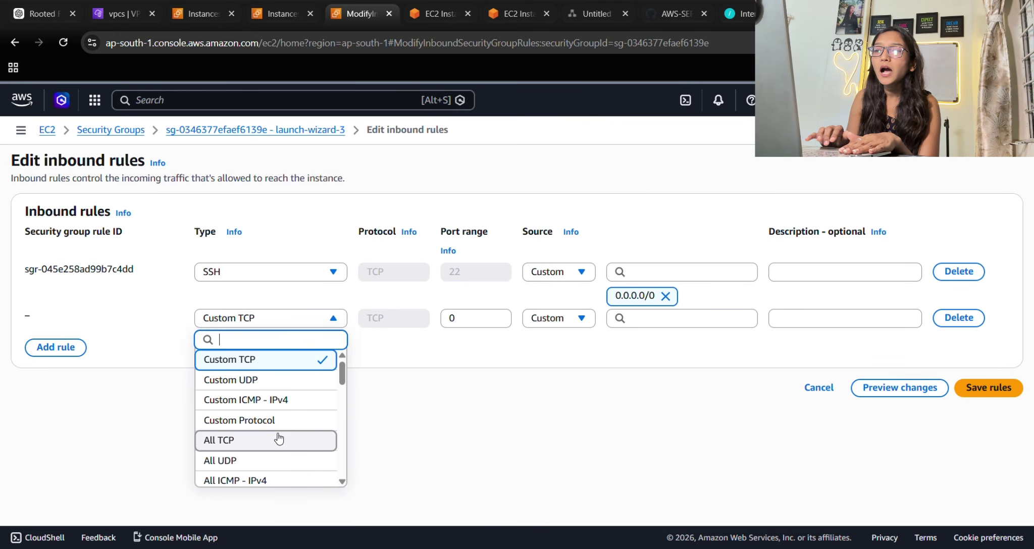
pyautogui.click(264, 401)
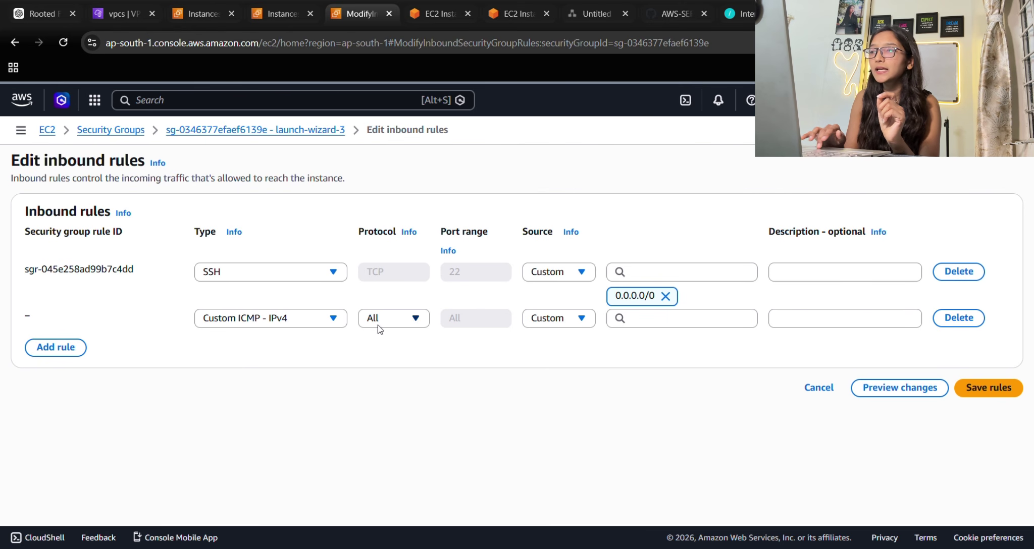
pyautogui.click(551, 319)
pyautogui.click(586, 342)
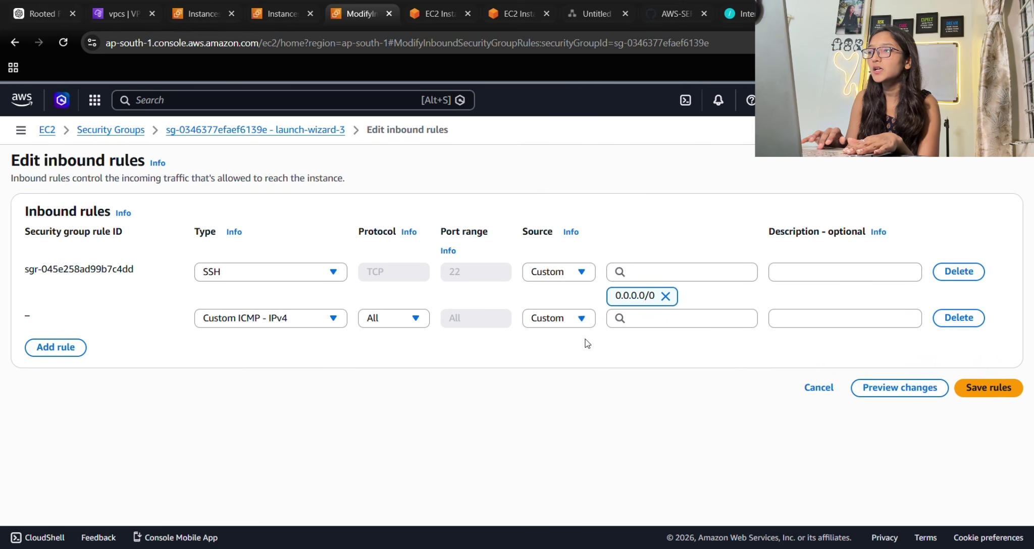
pyautogui.click(640, 323)
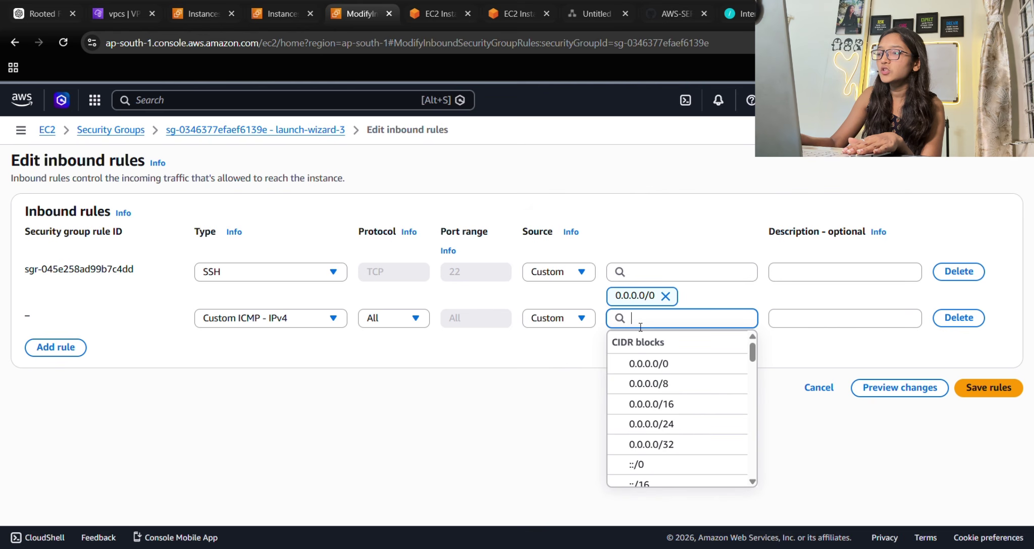
pyautogui.write('10')
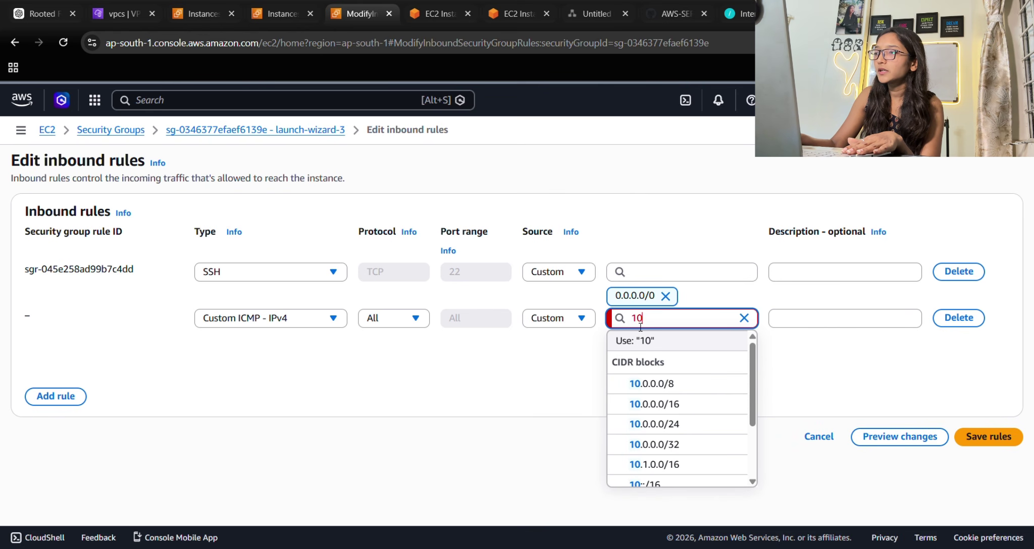
pyautogui.write('.0.0')
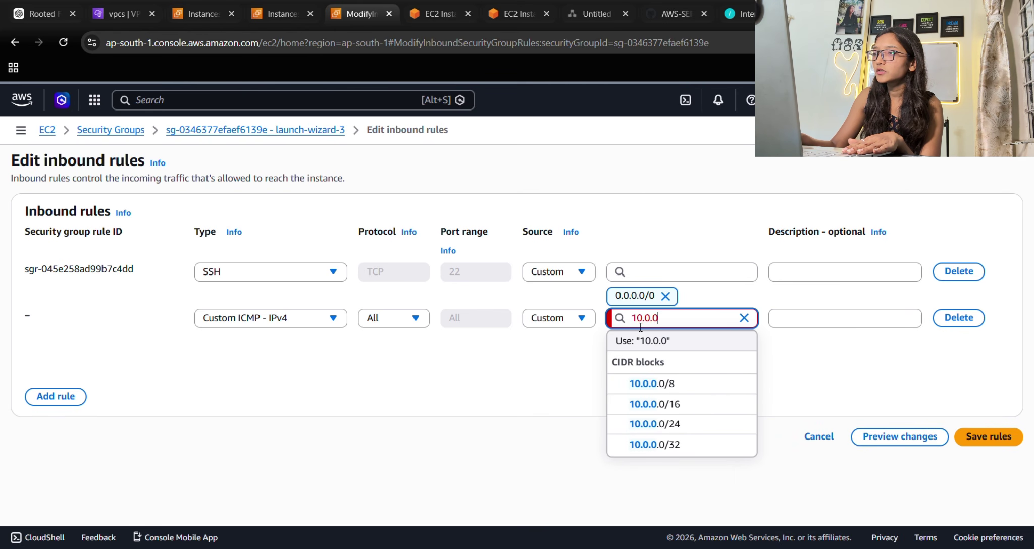
pyautogui.write('.0/16')
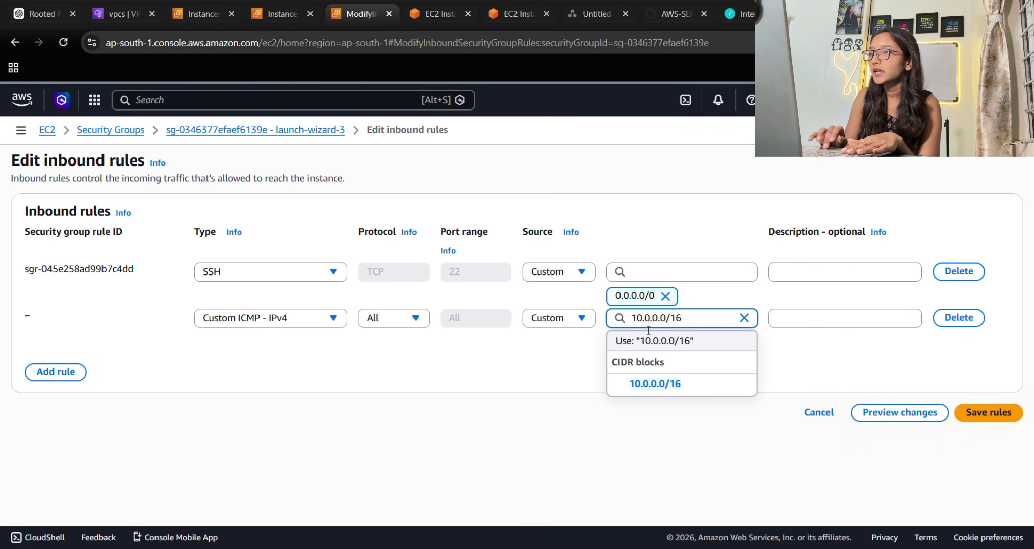
pyautogui.click(700, 347)
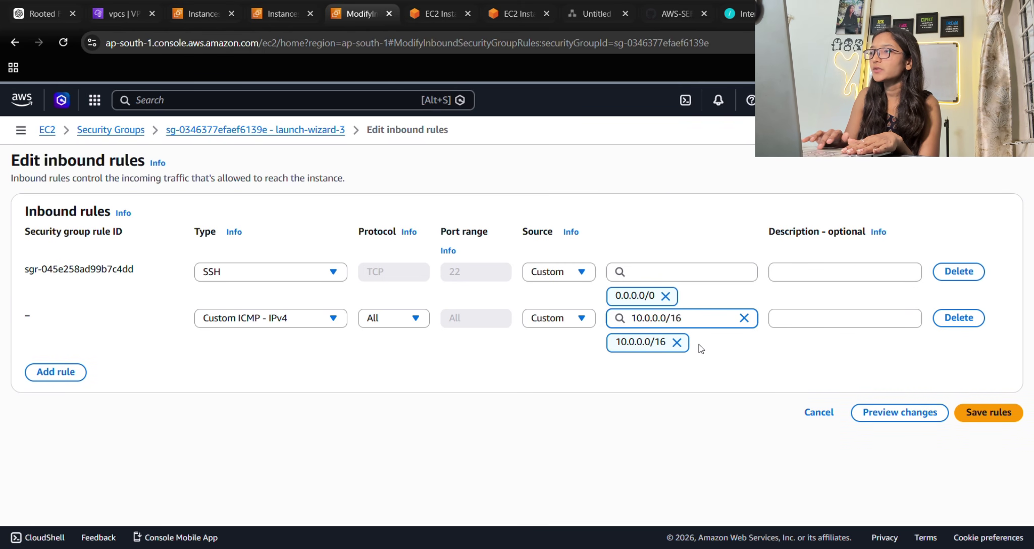
pyautogui.click(802, 328)
pyautogui.write('p')
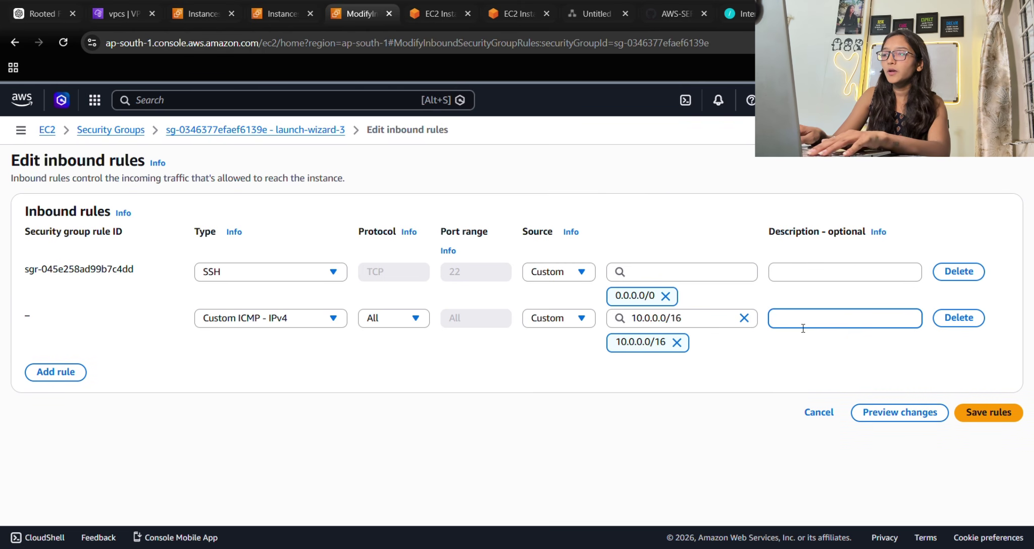
pyautogui.write('ing')
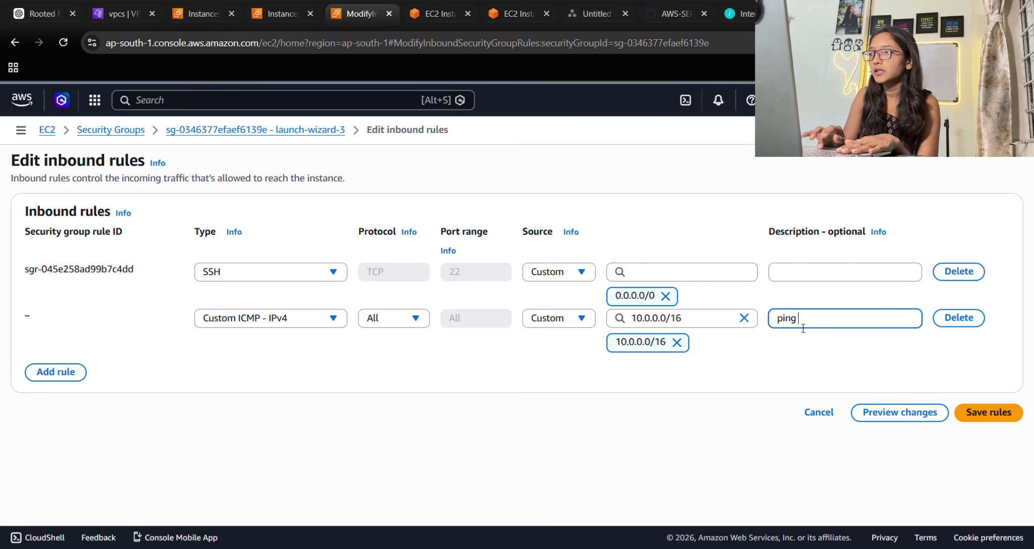
pyautogui.click(988, 412)
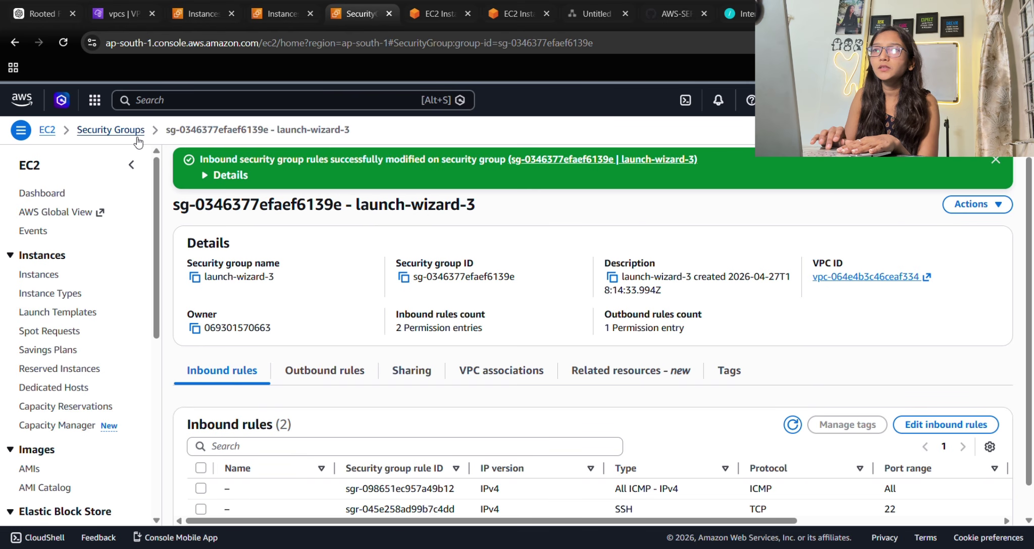
# From test-ec2's security details, open the launch-wizard-2 security group's details page.
pyautogui.click(58, 131)
pyautogui.click(249, 227)
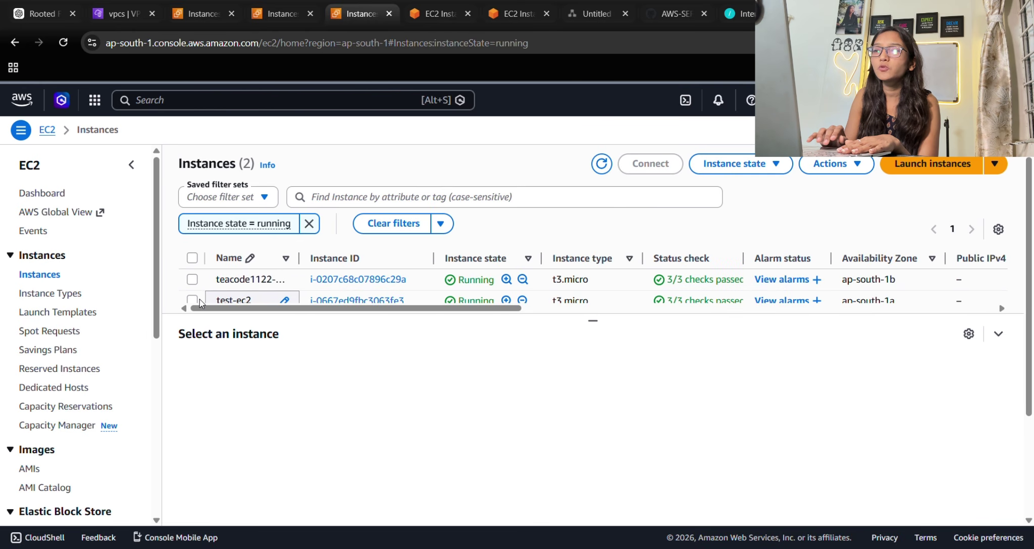
pyautogui.click(193, 301)
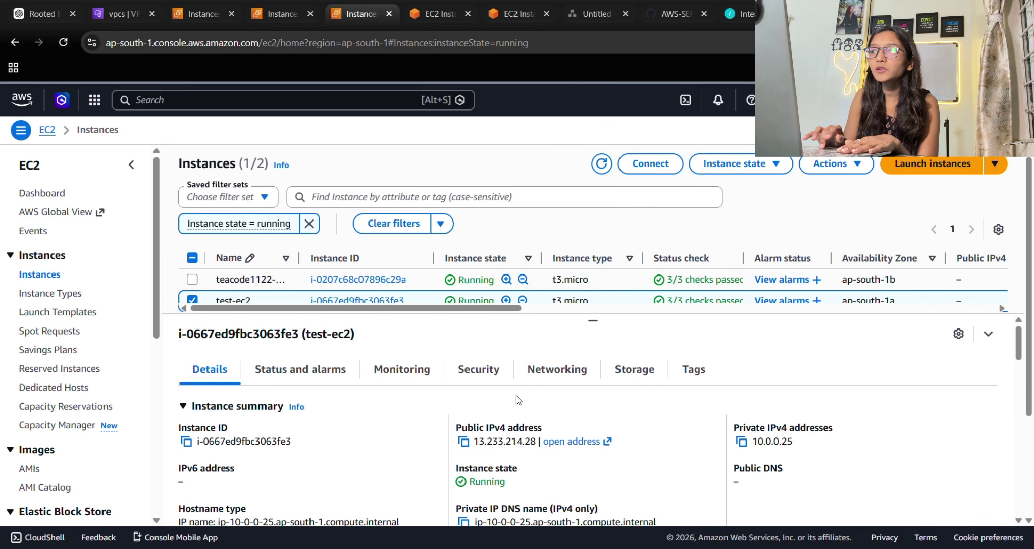
pyautogui.click(477, 377)
pyautogui.scroll(-3, 741, 472)
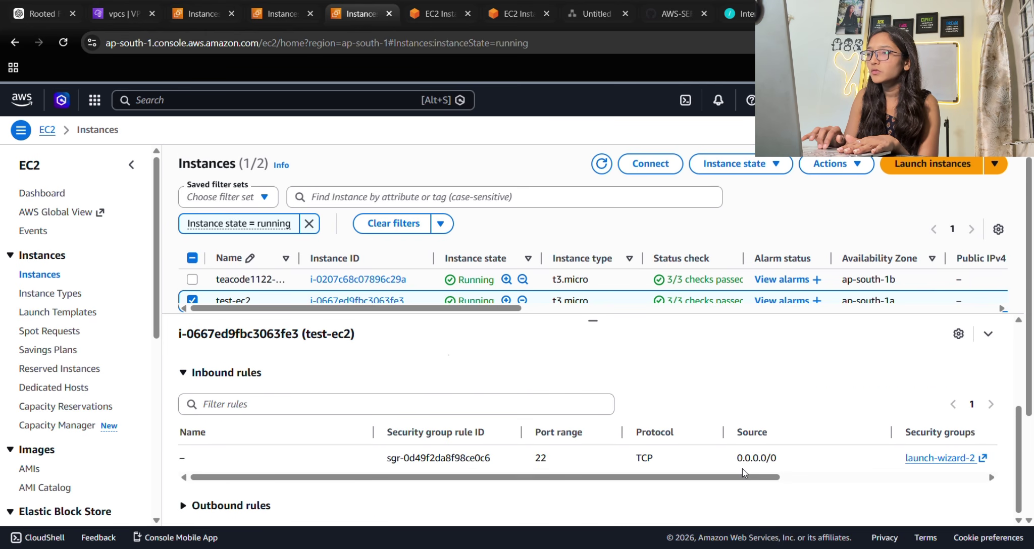
pyautogui.click(917, 458)
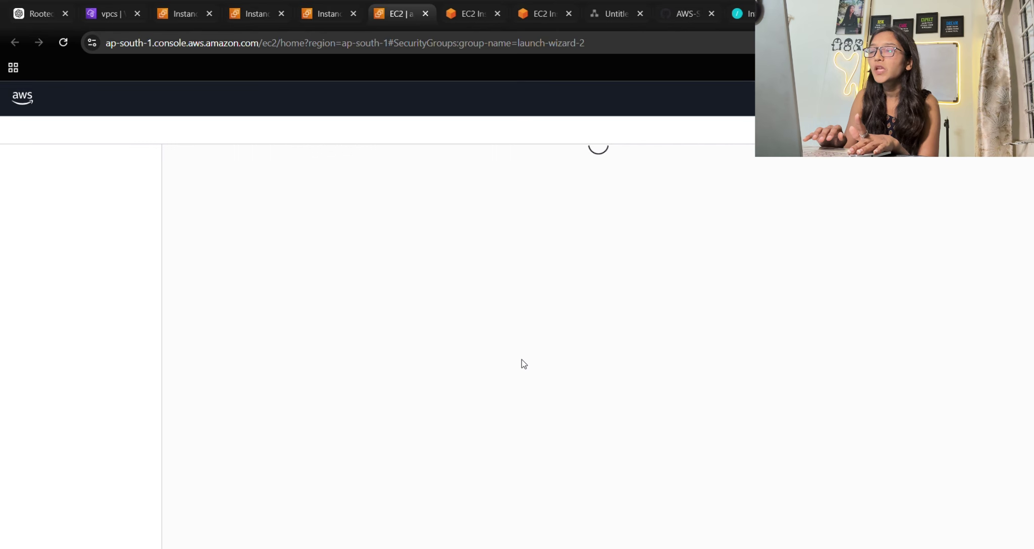
pyautogui.click(363, 255)
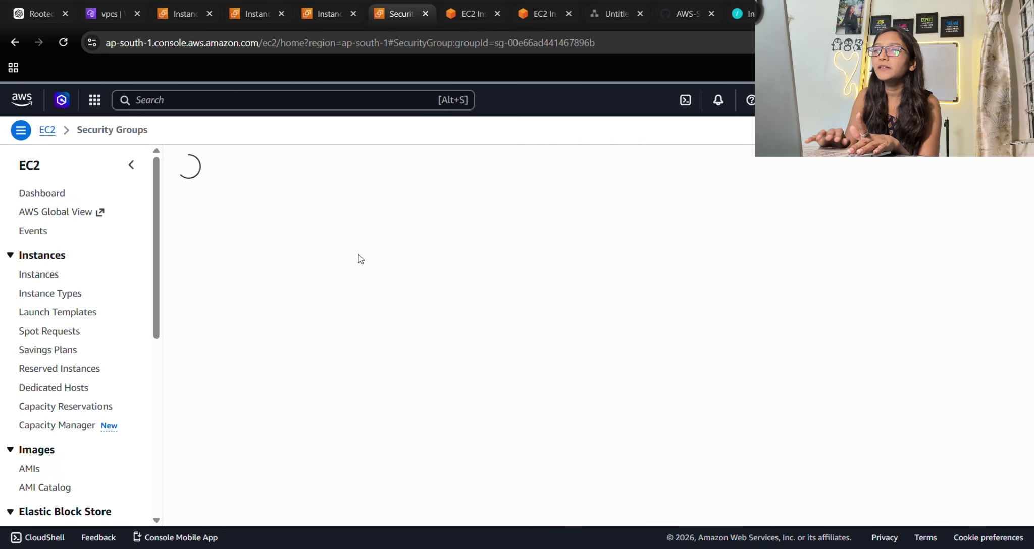
# Add a Custom ICMP - IPv4 inbound rule with a Custom source to launch-wizard-2.
pyautogui.click(955, 380)
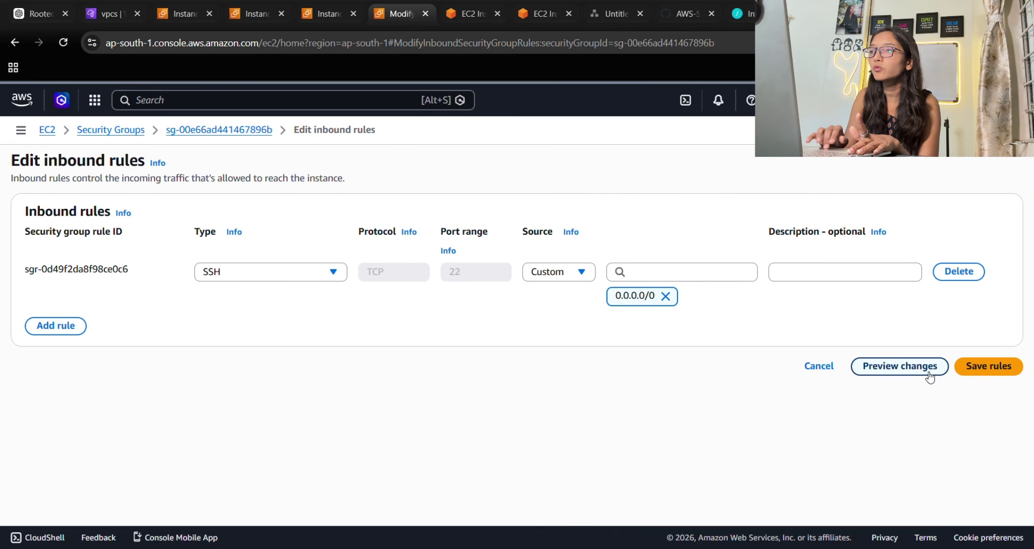
pyautogui.click(57, 326)
pyautogui.click(224, 321)
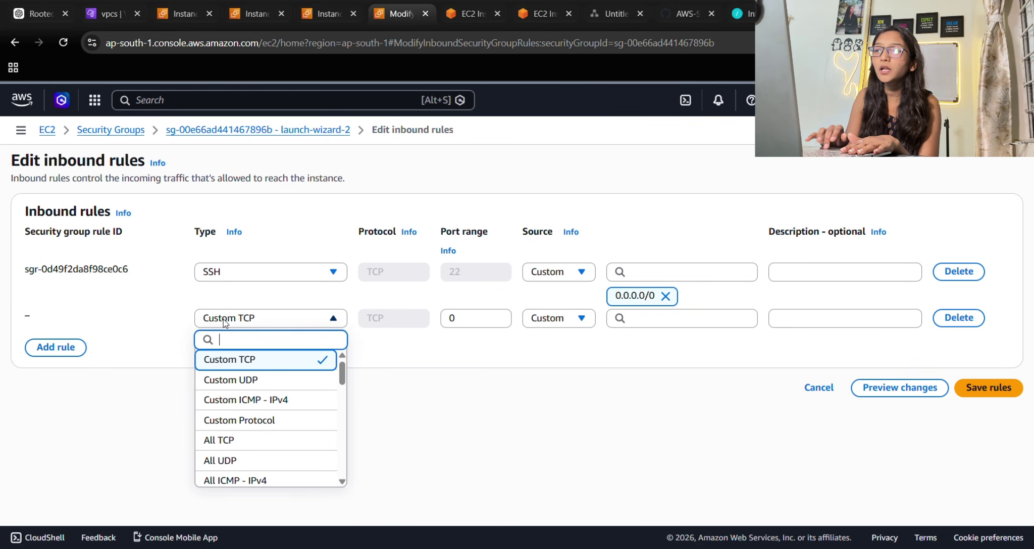
pyautogui.scroll(-2, 279, 457)
pyautogui.scroll(2, 279, 456)
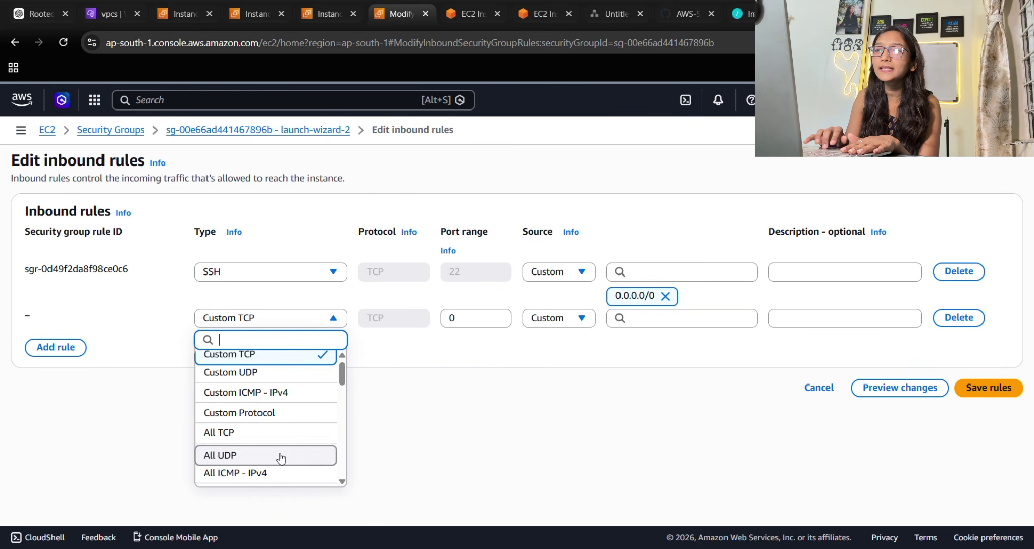
pyautogui.click(260, 398)
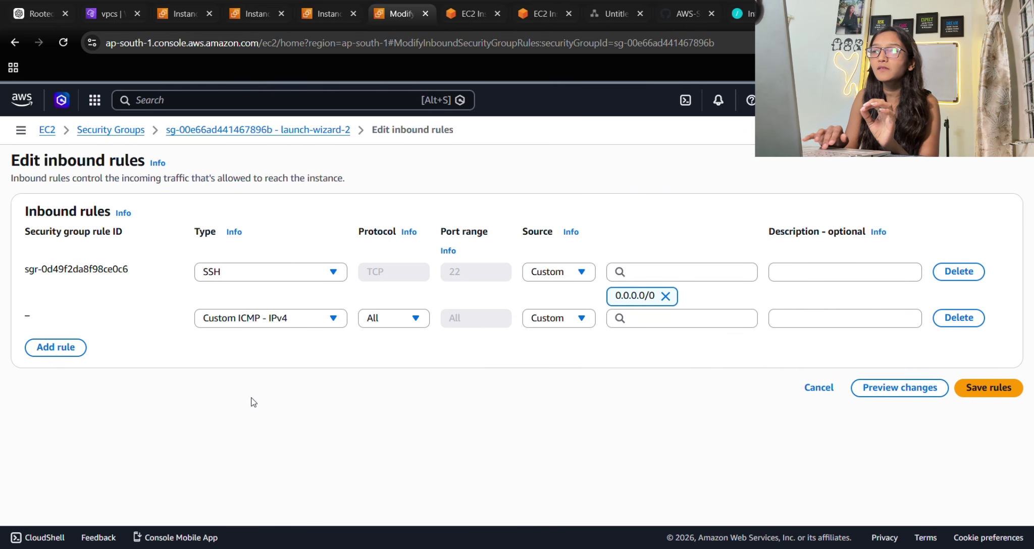
pyautogui.click(552, 319)
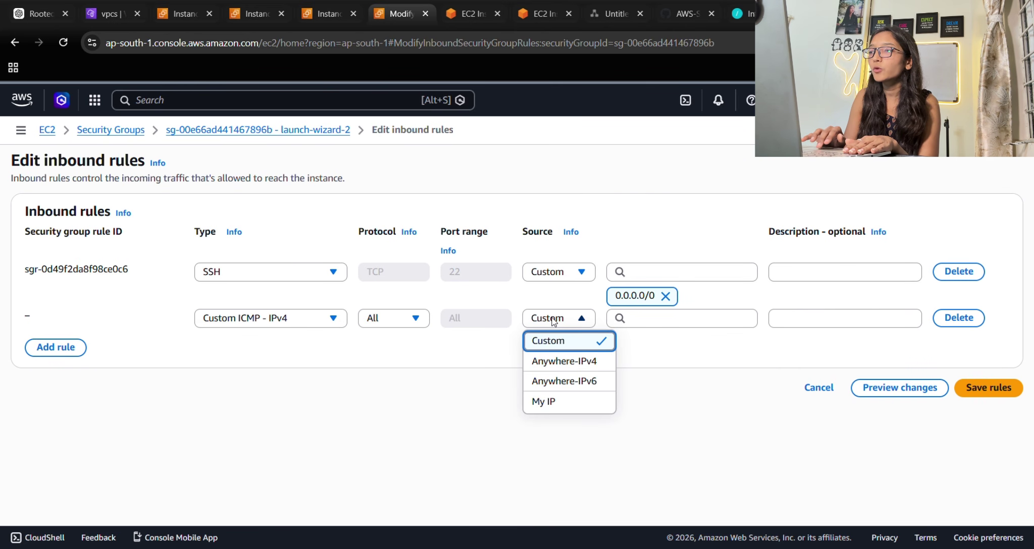
pyautogui.click(556, 340)
# Set the rule's source to 192.168.0.0/16 with description 'ping', save, and return to EC2 Dashboard.
pyautogui.click(647, 325)
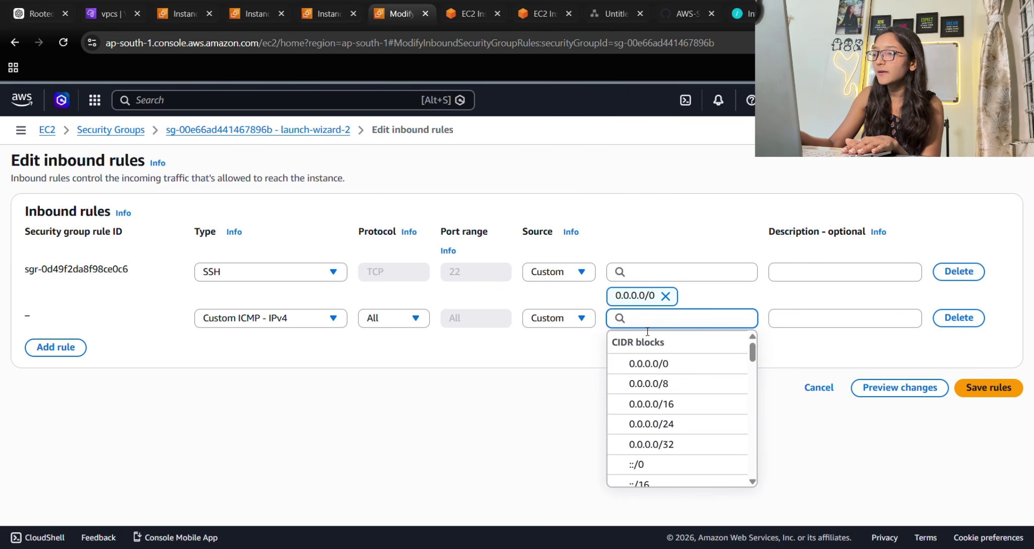
pyautogui.write('192.')
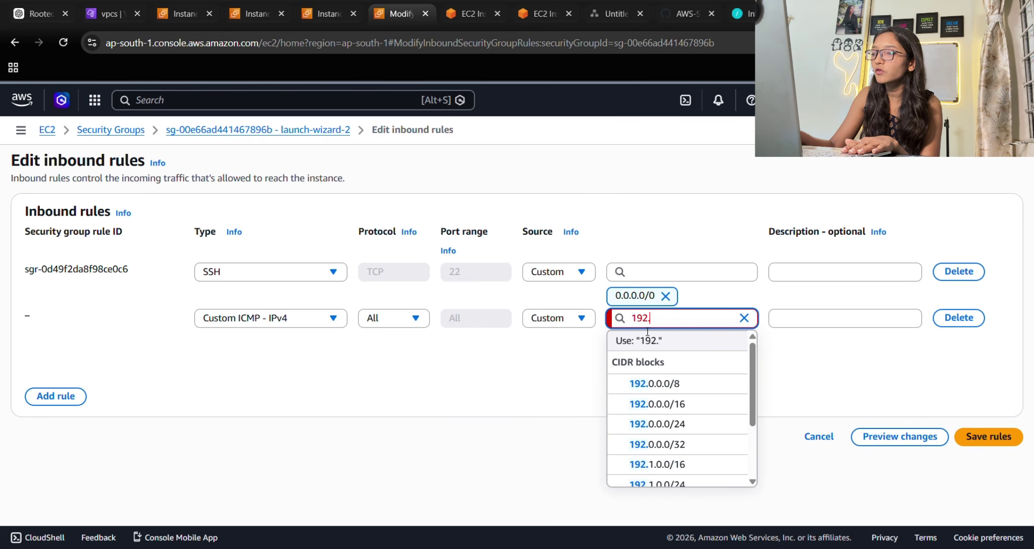
pyautogui.write('168.0.')
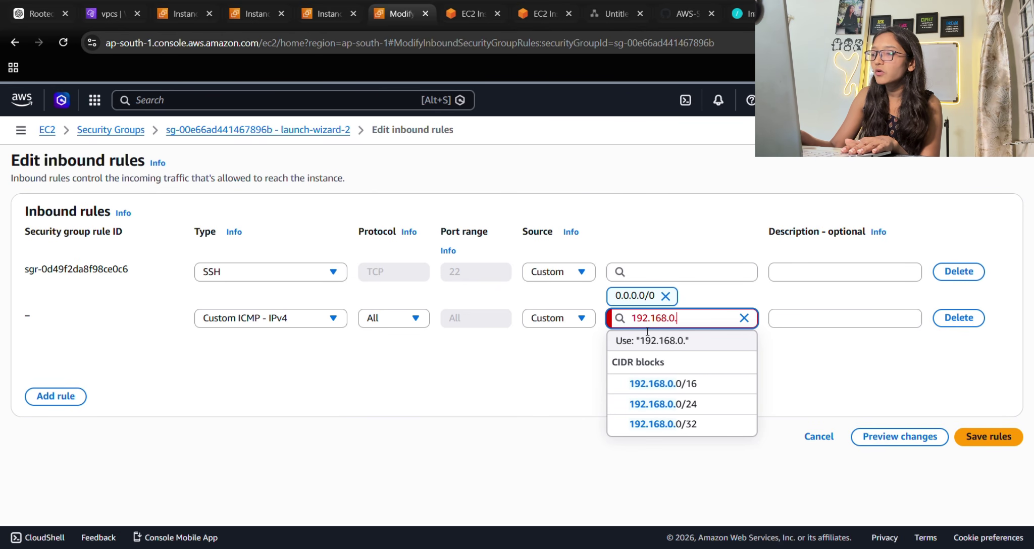
pyautogui.write('0')
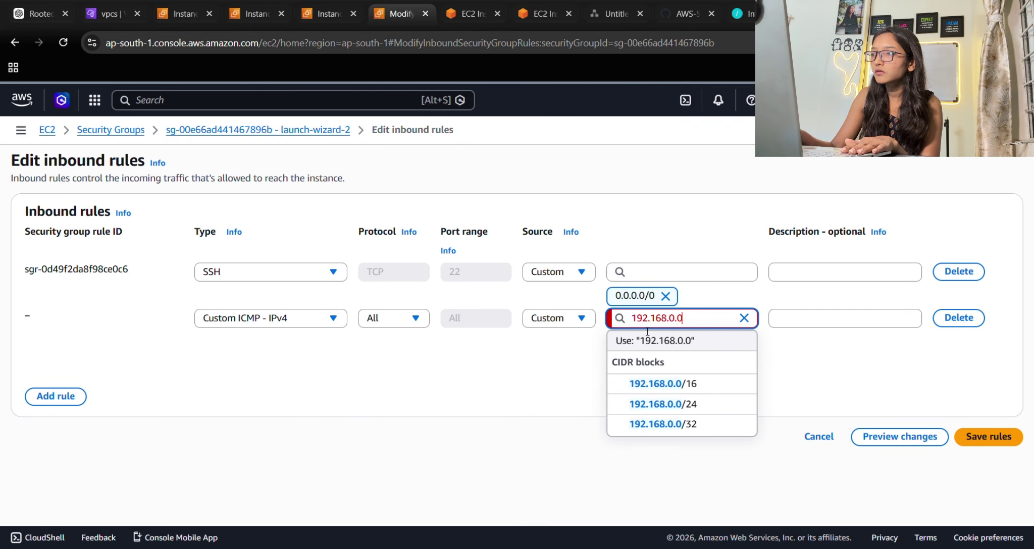
pyautogui.write('/16')
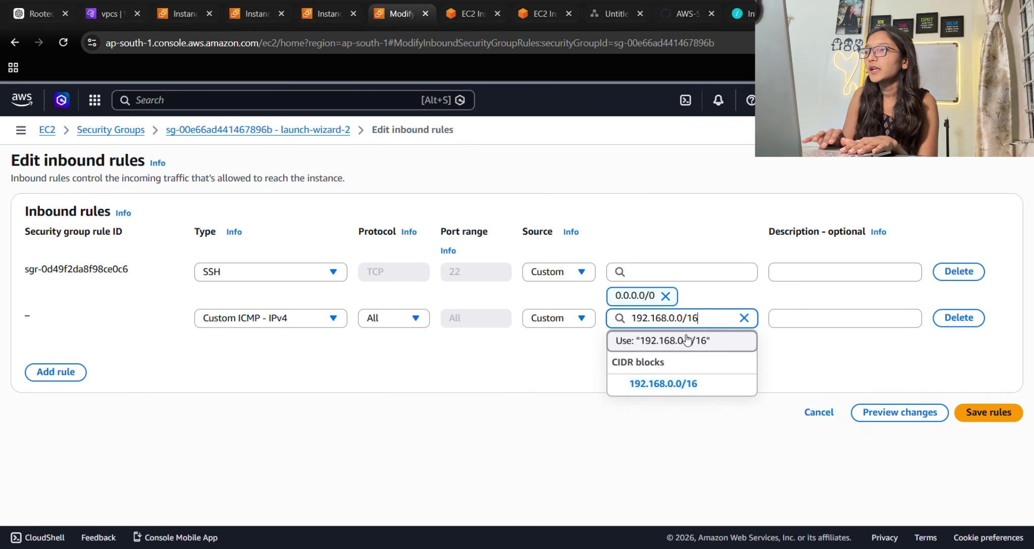
pyautogui.press('Return')
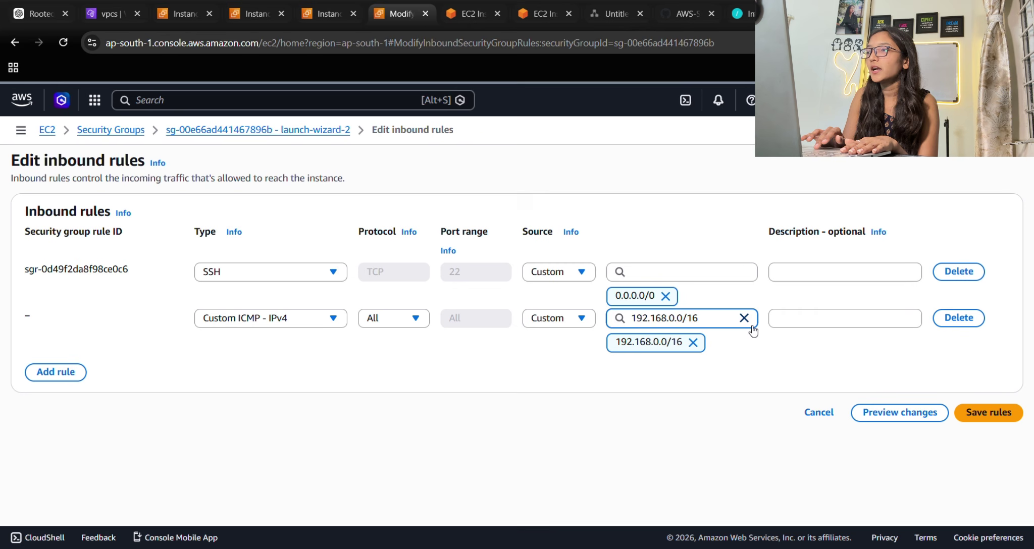
pyautogui.click(788, 319)
pyautogui.write('ping')
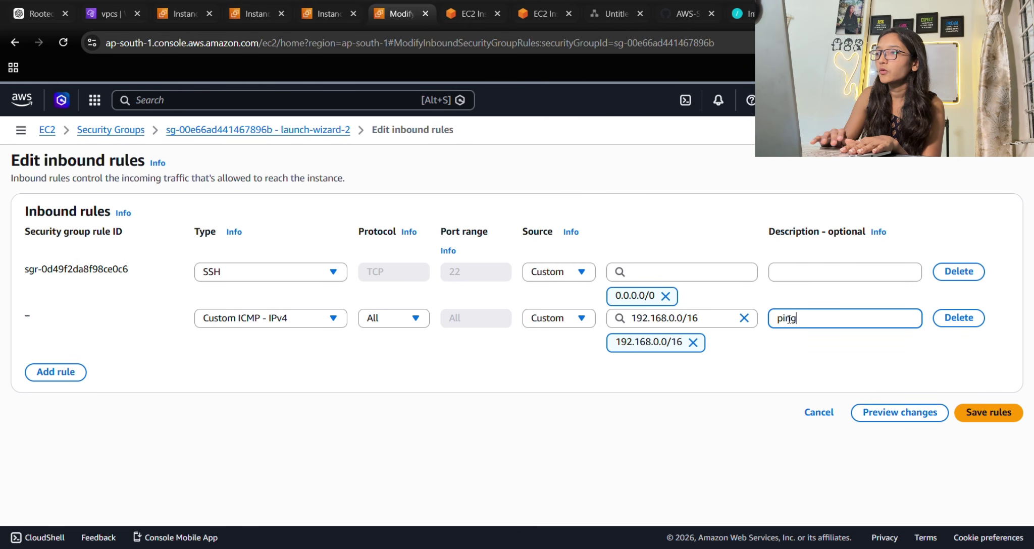
pyautogui.click(988, 413)
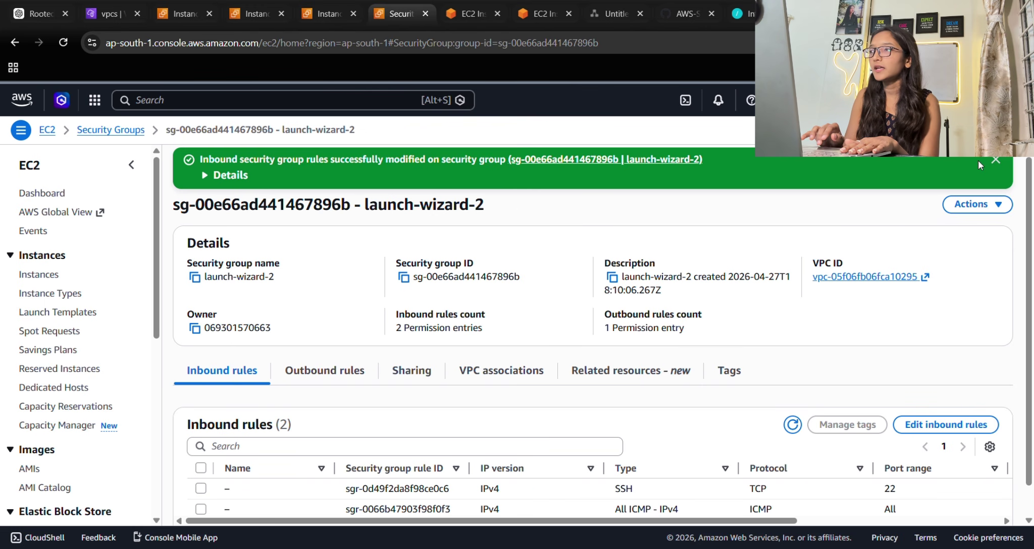
pyautogui.click(995, 160)
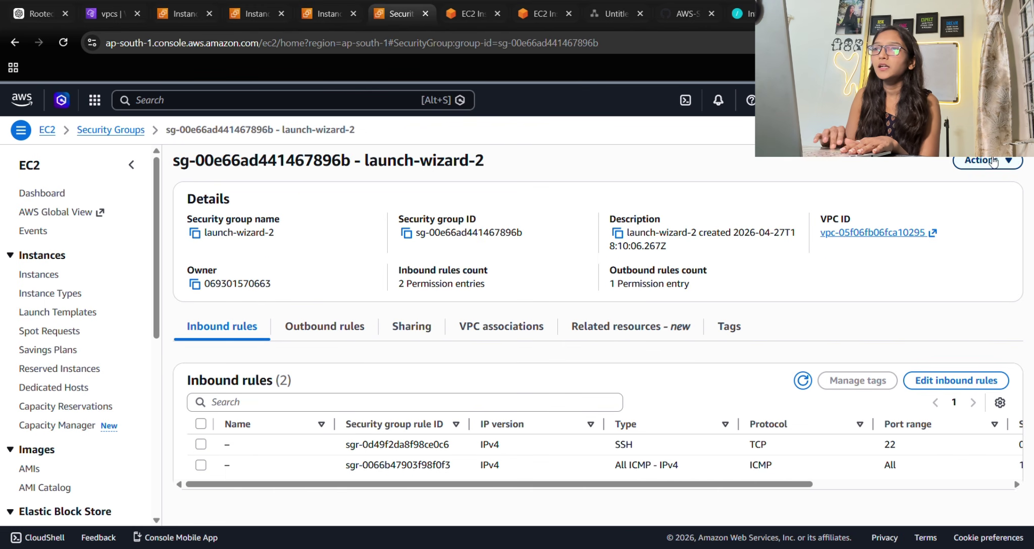
pyautogui.click(47, 130)
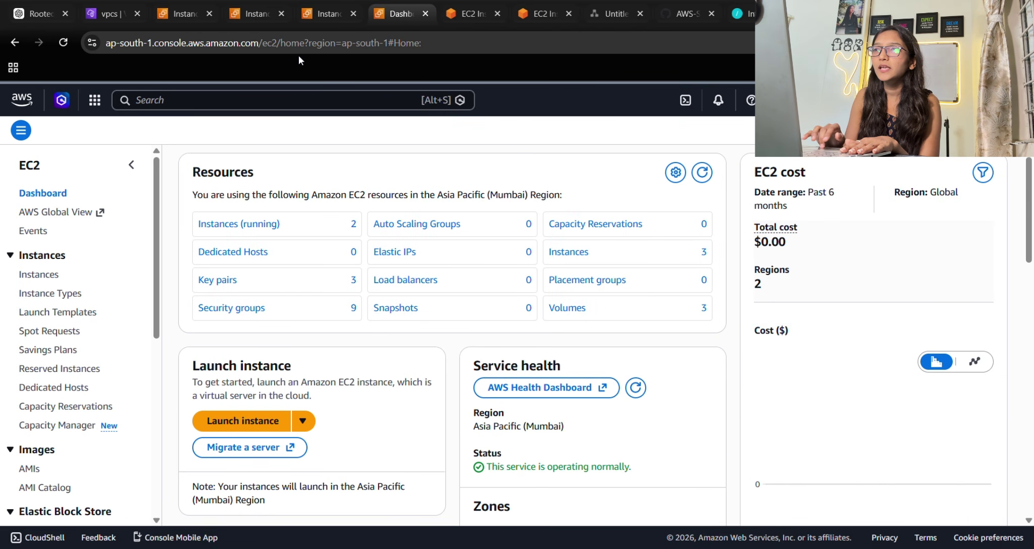
# Rerun ping 10.0.0.25 in the teacode1122-ec2 terminal.
pyautogui.click(329, 11)
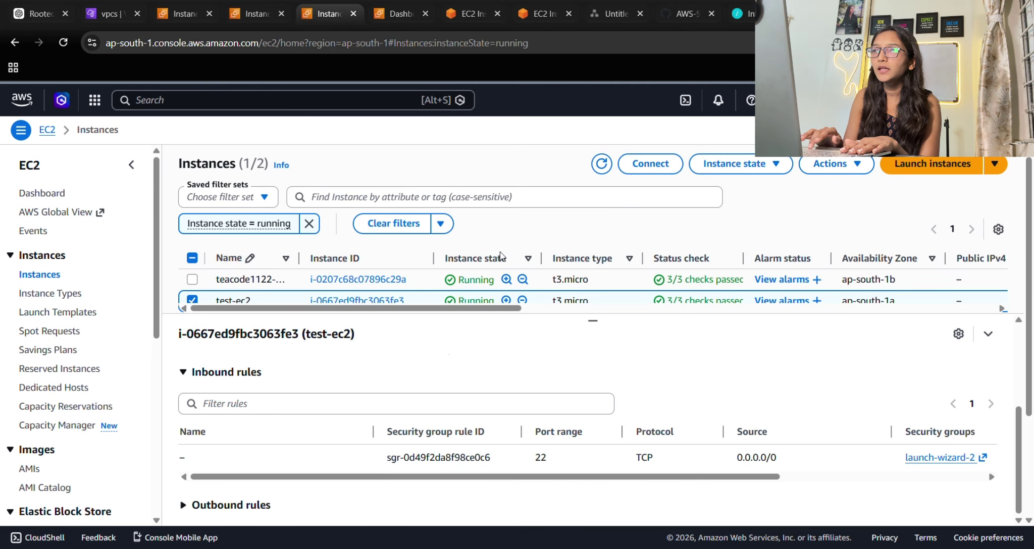
pyautogui.click(465, 4)
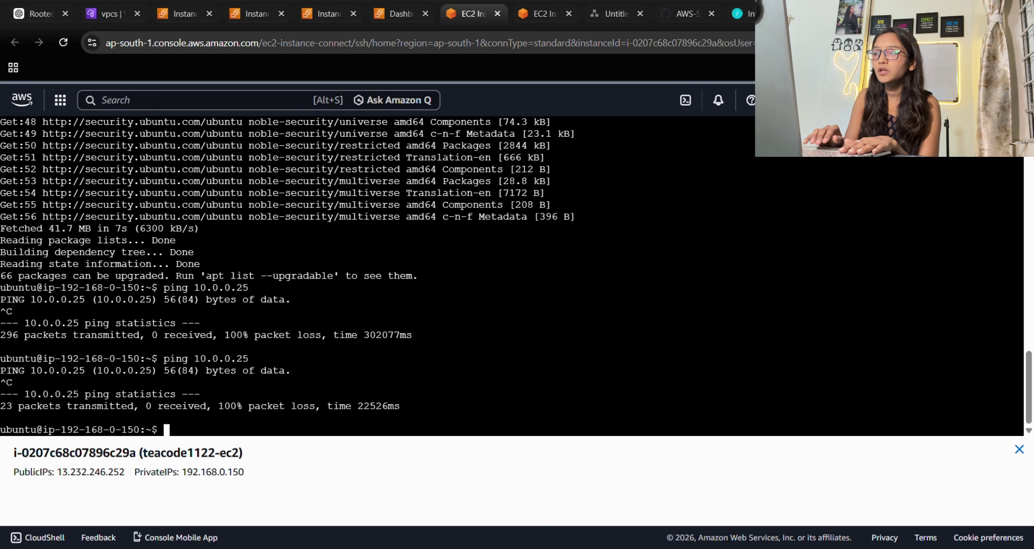
pyautogui.press('Up')
pyautogui.press('Return')
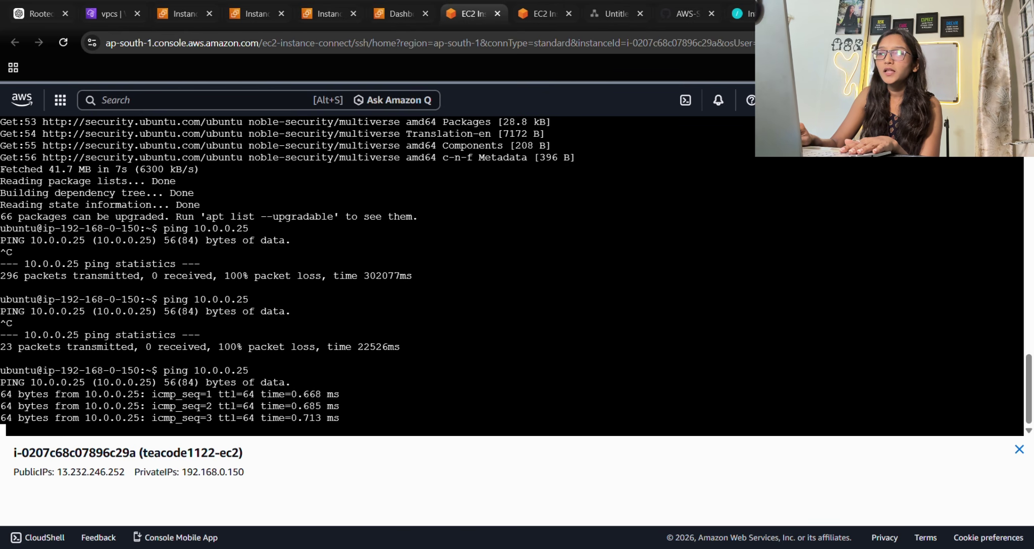
# Highlight the successful ping replies from 10.0.0.25 in the terminal output.
pyautogui.moveTo(55, 406); pyautogui.dragTo(91, 406)
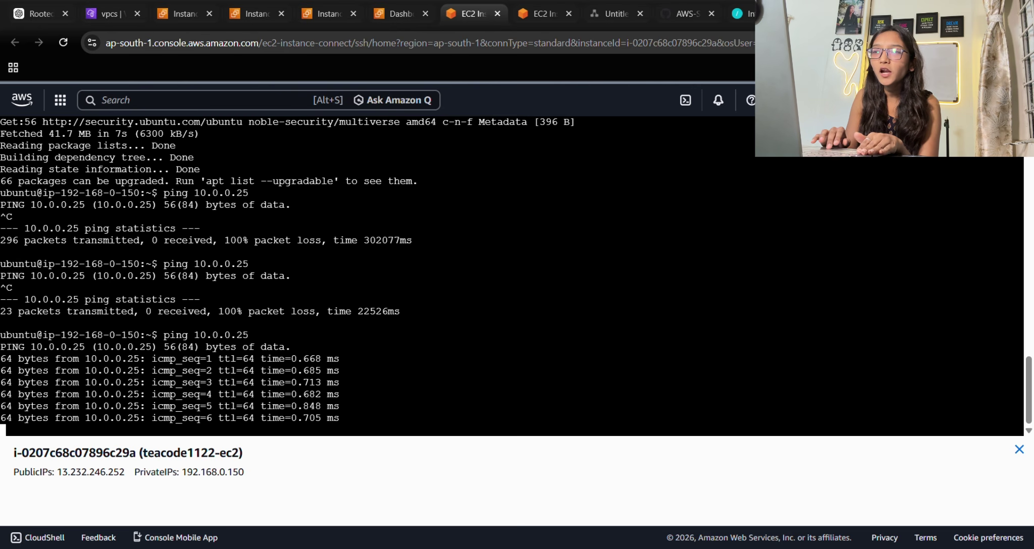
pyautogui.moveTo(375, 359); pyautogui.dragTo(375, 439)
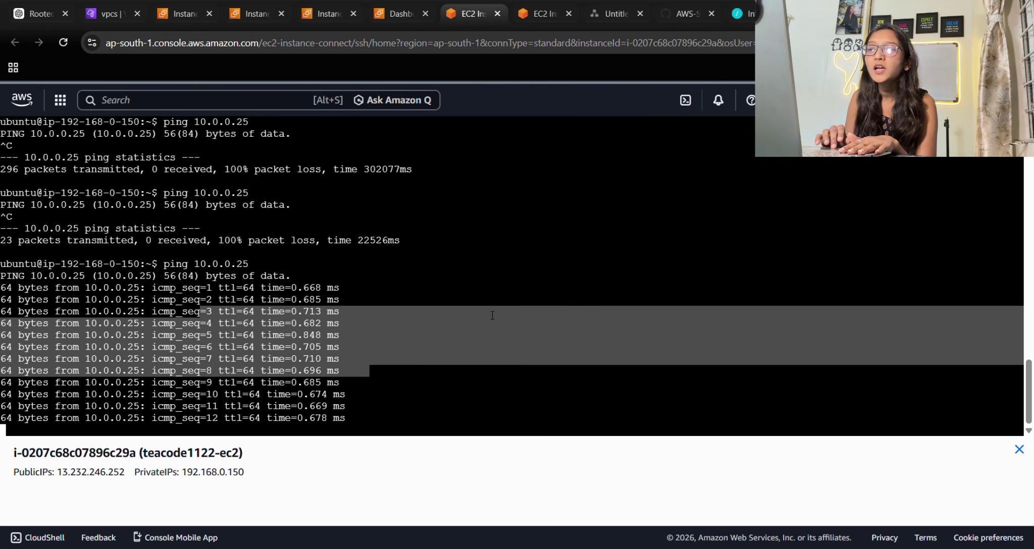
pyautogui.moveTo(126, 471); pyautogui.dragTo(121, 452)
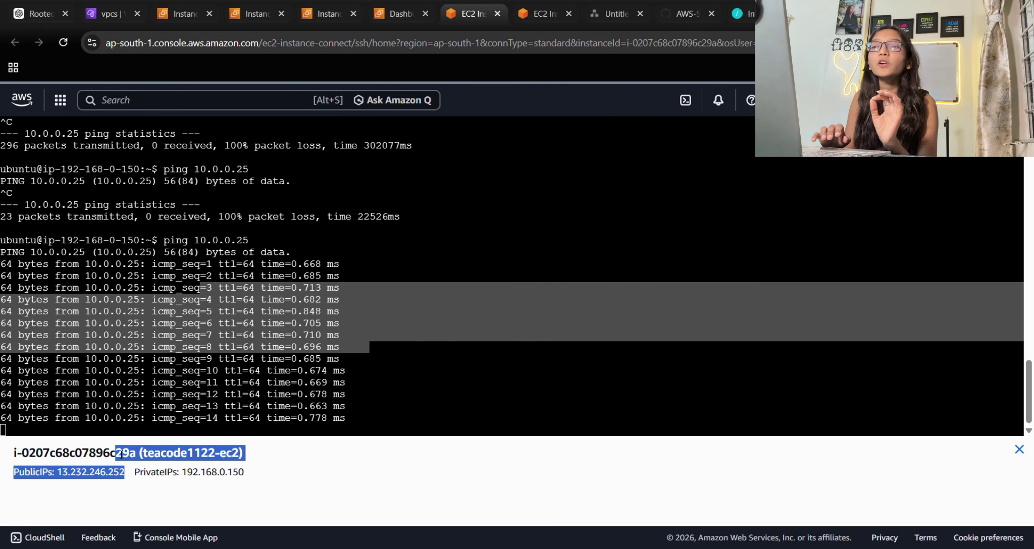
pyautogui.click(245, 472)
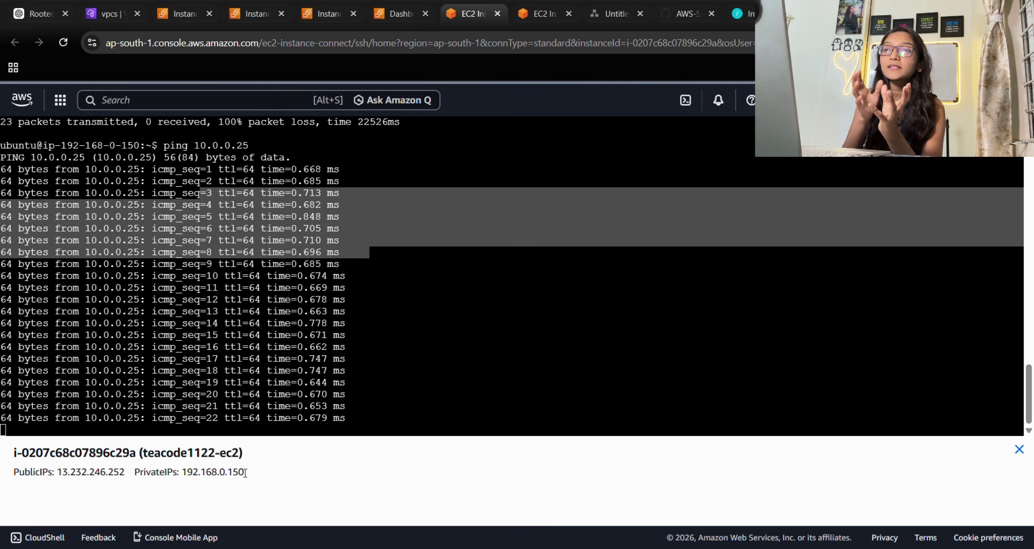
pyautogui.click(244, 424)
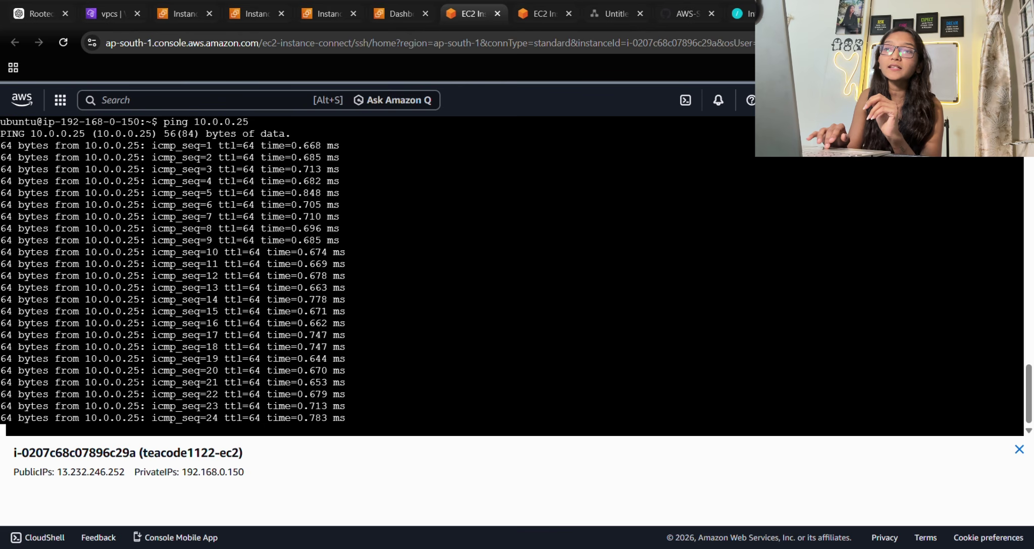
pyautogui.moveTo(127, 371); pyautogui.dragTo(353, 419)
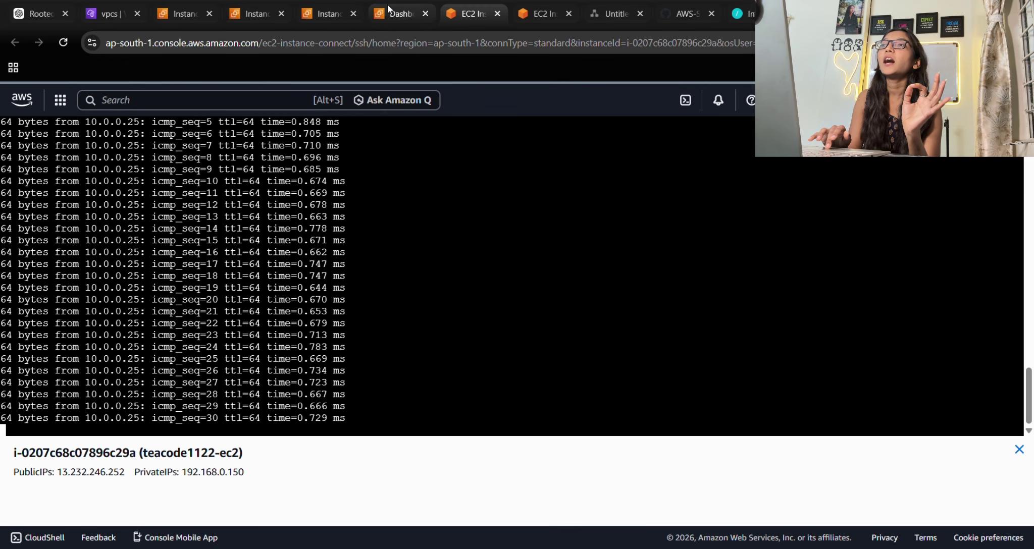
# Switch through the console tabs to the test-ec2 terminal session.
pyautogui.click(336, 4)
pyautogui.click(255, 14)
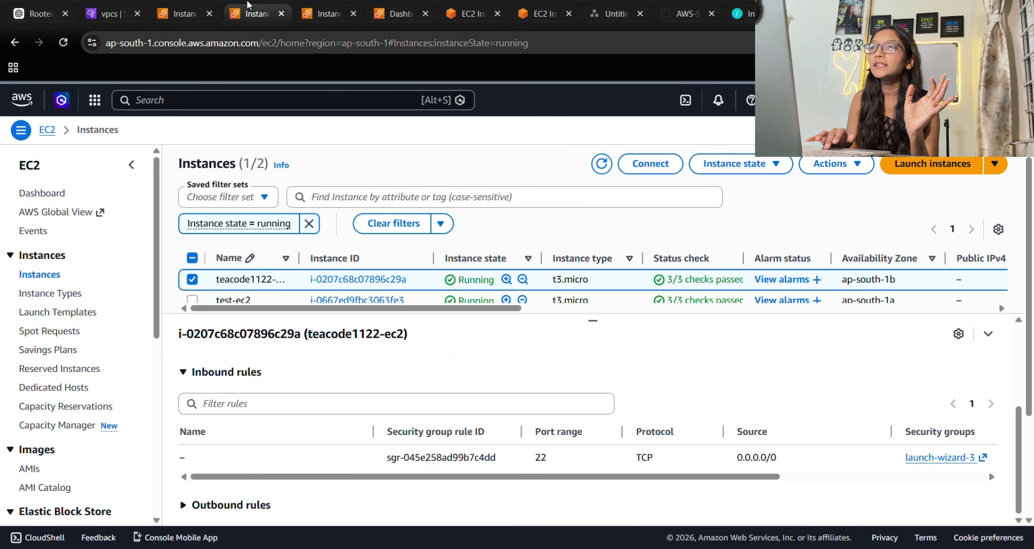
pyautogui.click(396, 14)
pyautogui.click(236, 12)
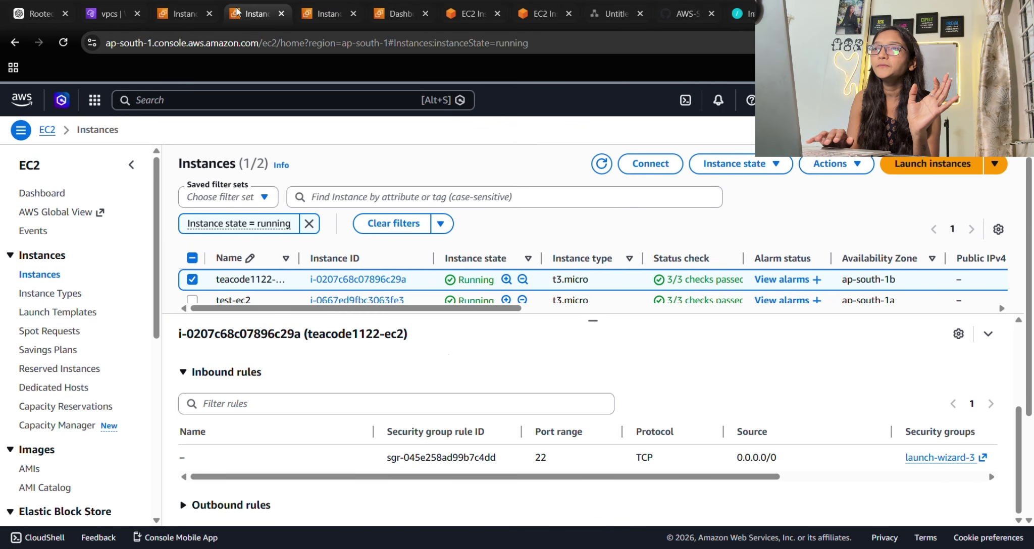
pyautogui.click(399, 17)
pyautogui.click(472, 15)
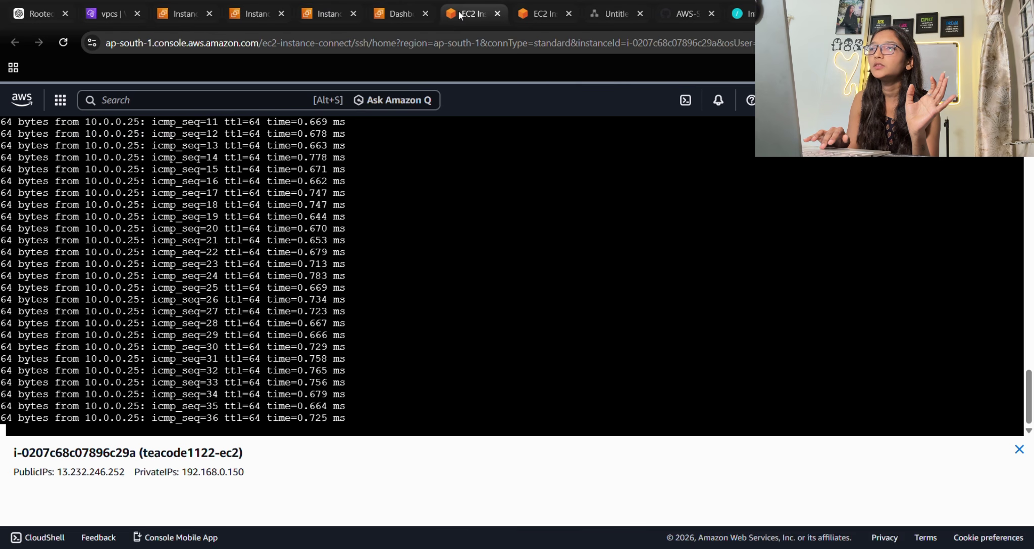
pyautogui.click(519, 19)
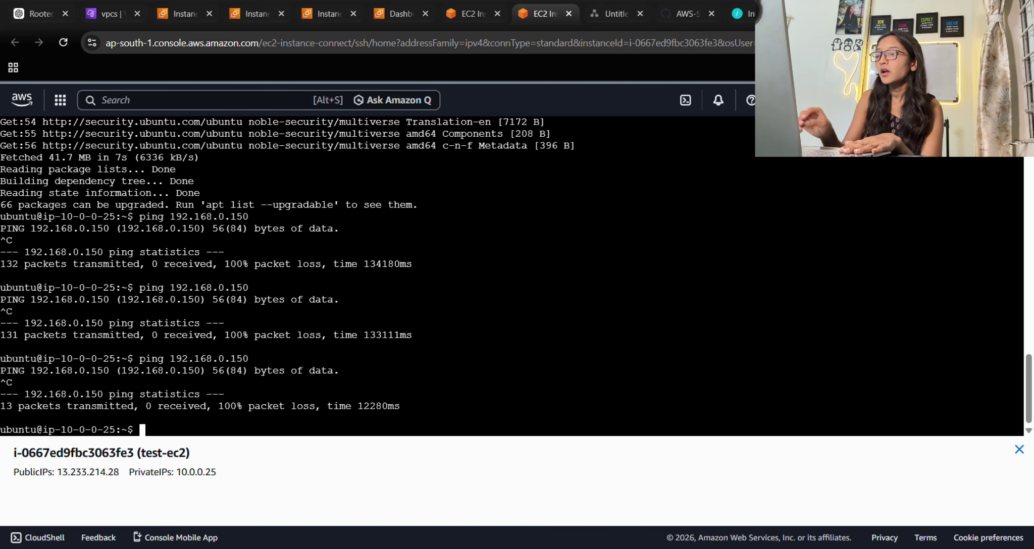
# Rerun ping 192.168.0.150 from the test-ec2 terminal.
pyautogui.press('Up')
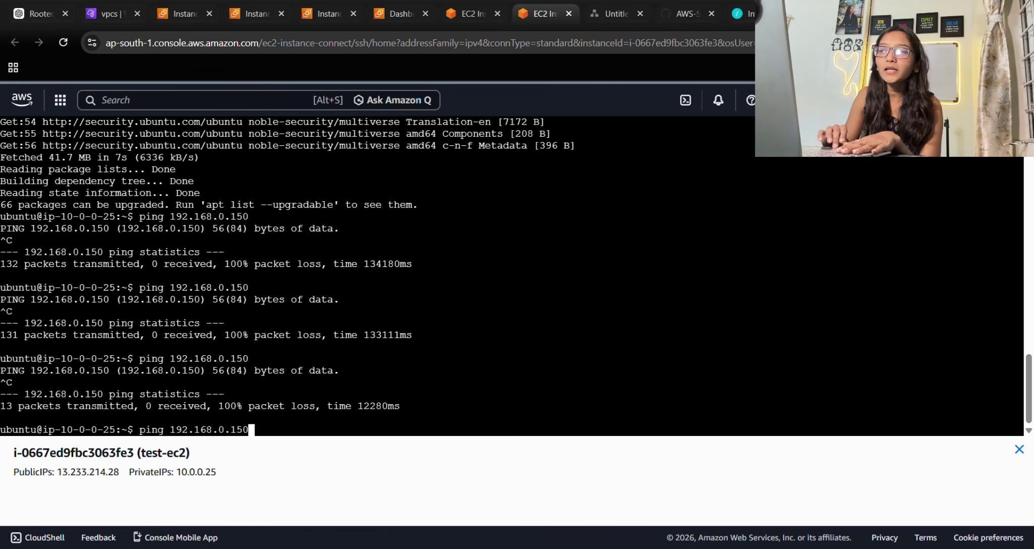
pyautogui.moveTo(145, 454); pyautogui.dragTo(245, 435)
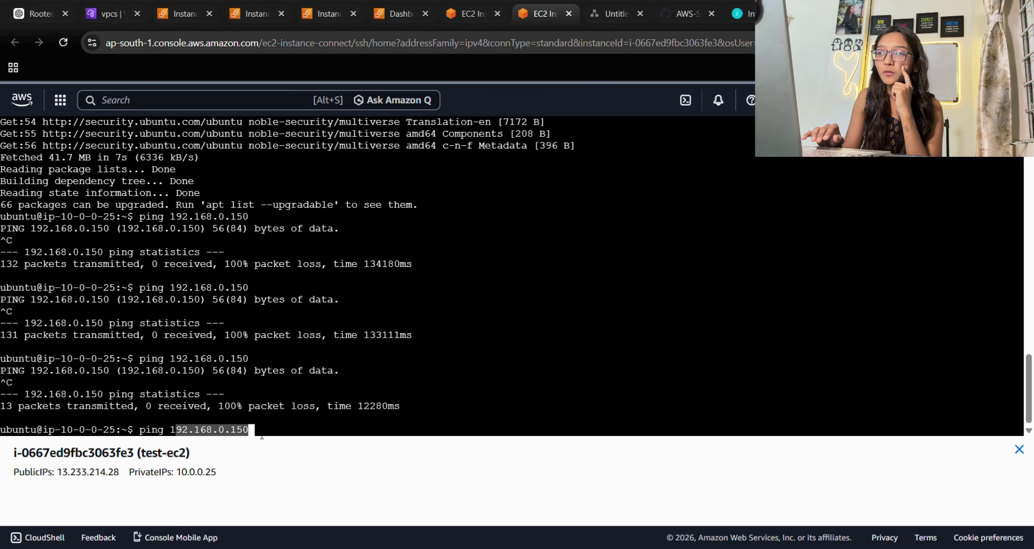
pyautogui.click(261, 437)
pyautogui.press('Return')
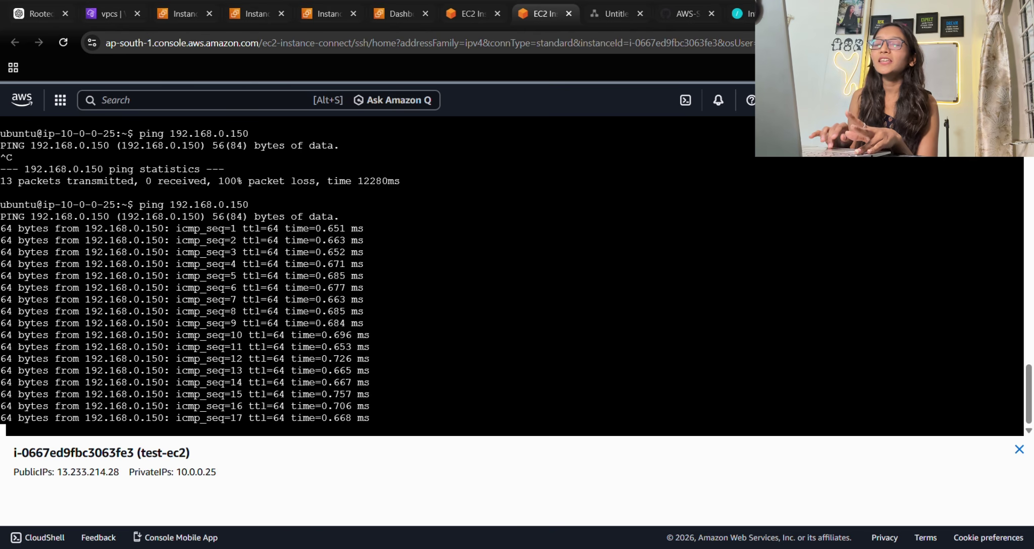
# Highlight the continuously arriving successful ping replies from 192.168.0.150.
pyautogui.doubleClick(362, 371)
pyautogui.moveTo(169, 334); pyautogui.dragTo(237, 347)
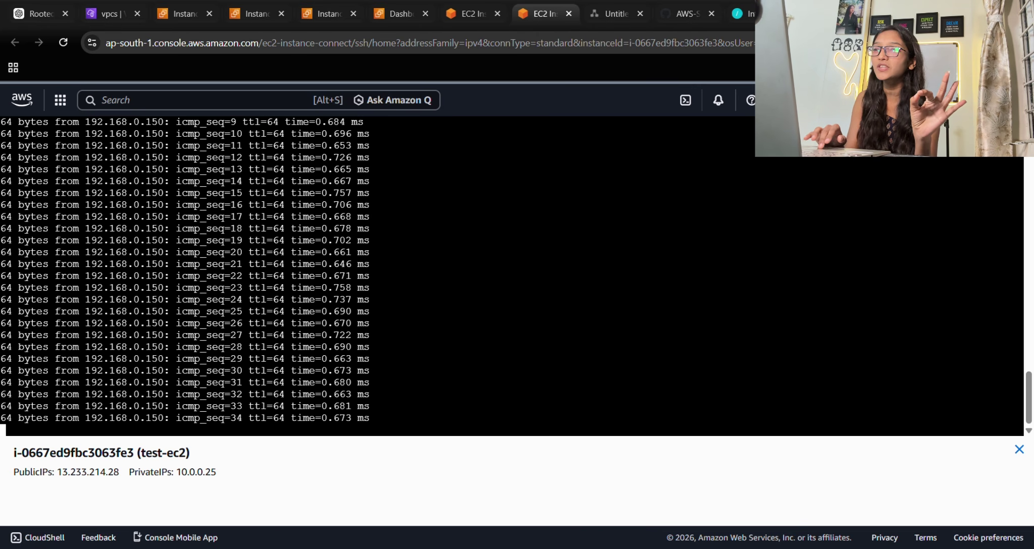
pyautogui.moveTo(354, 371); pyautogui.dragTo(213, 358)
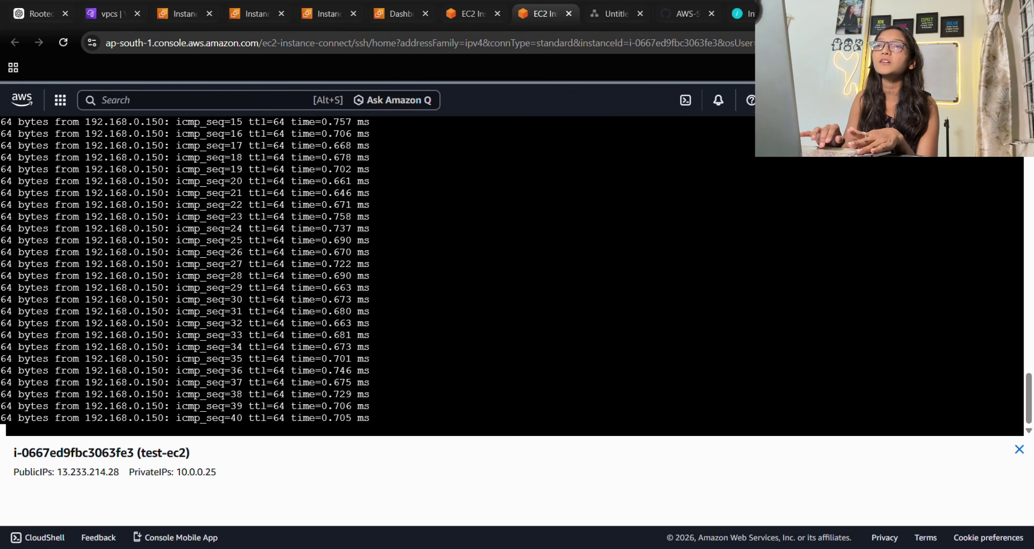
pyautogui.moveTo(371, 323); pyautogui.dragTo(266, 348)
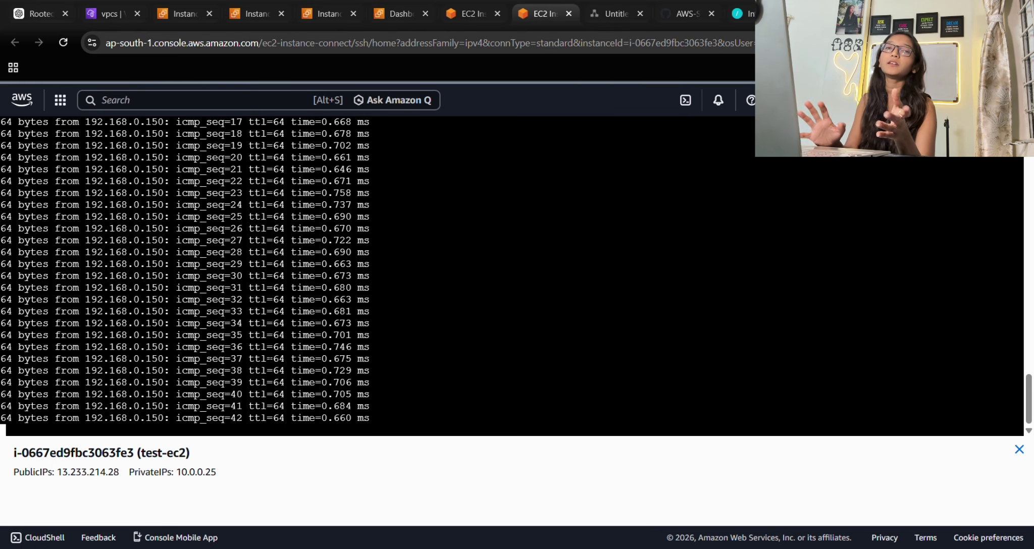
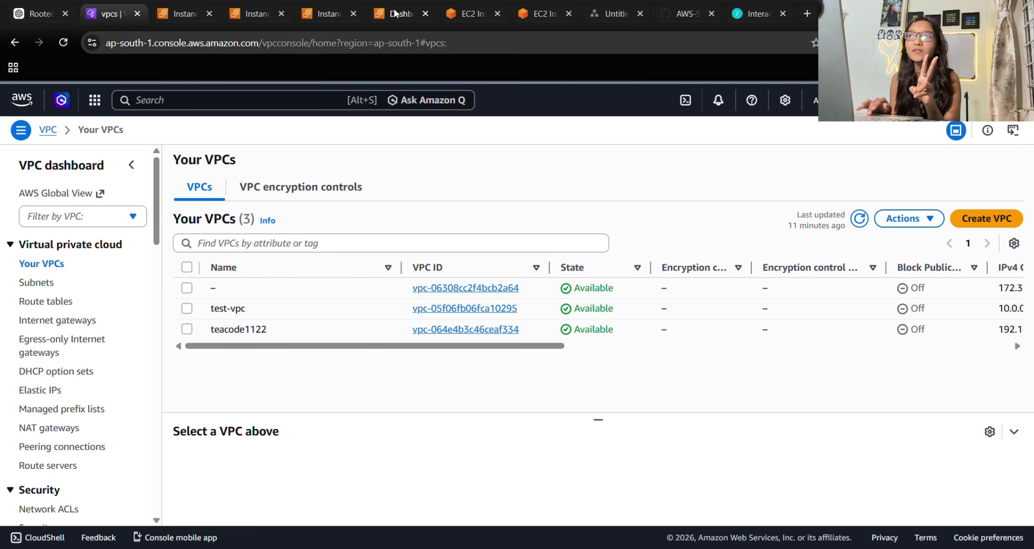
# Switch to the browser tab showing the running EC2 instances.
pyautogui.click(328, 6)
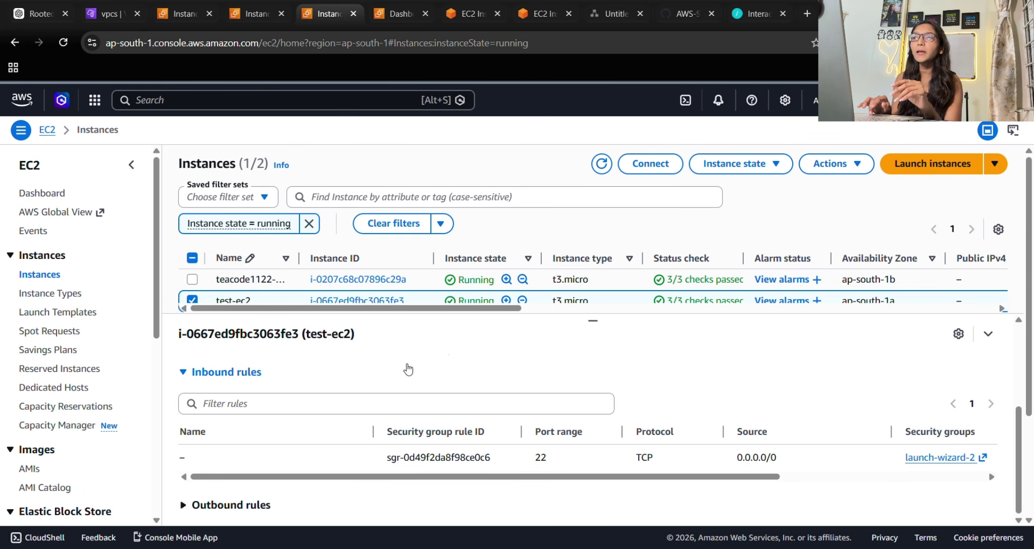
# Terminate both the test-ec2 and teacode1122-ec2 instances.
pyautogui.moveTo(593, 323); pyautogui.dragTo(593, 347)
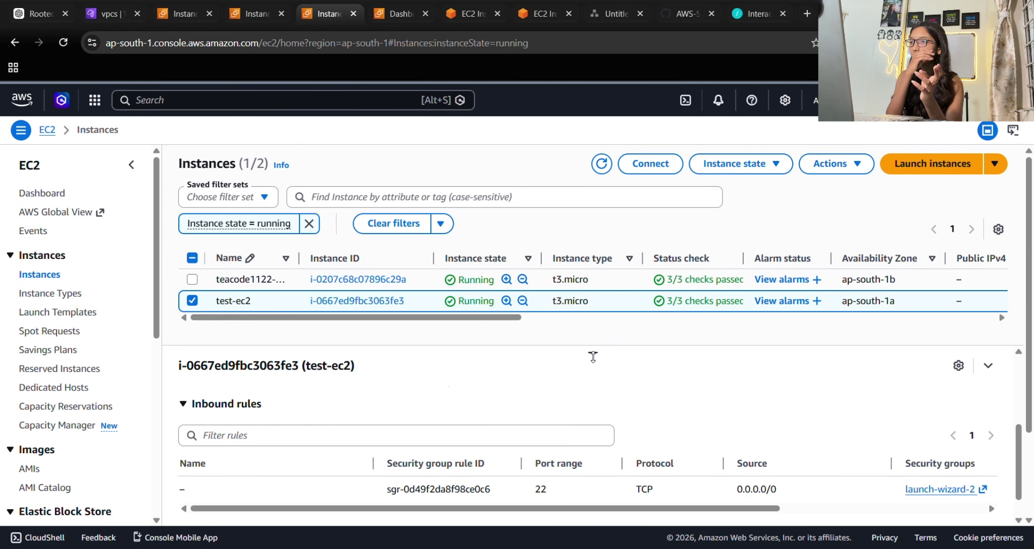
pyautogui.click(191, 279)
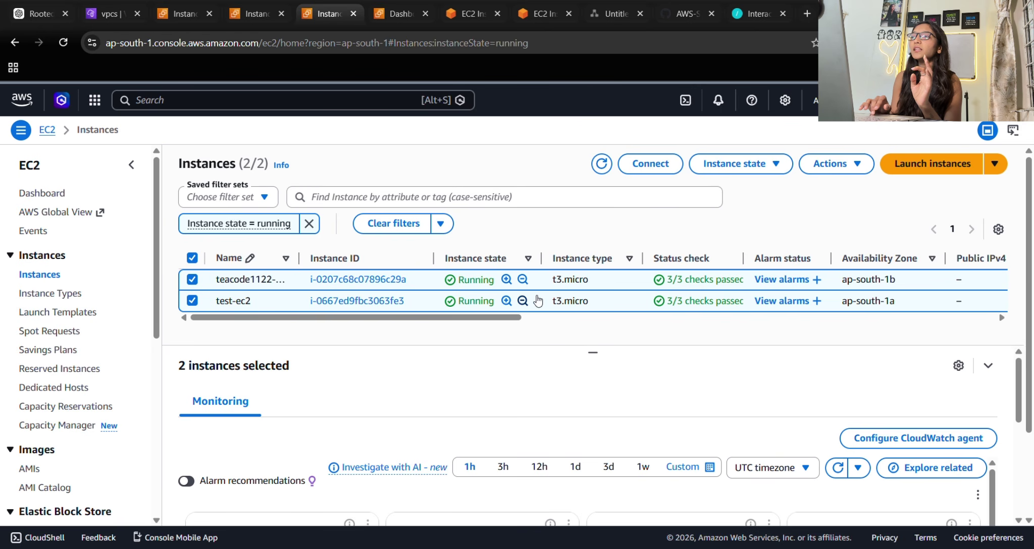
pyautogui.click(732, 170)
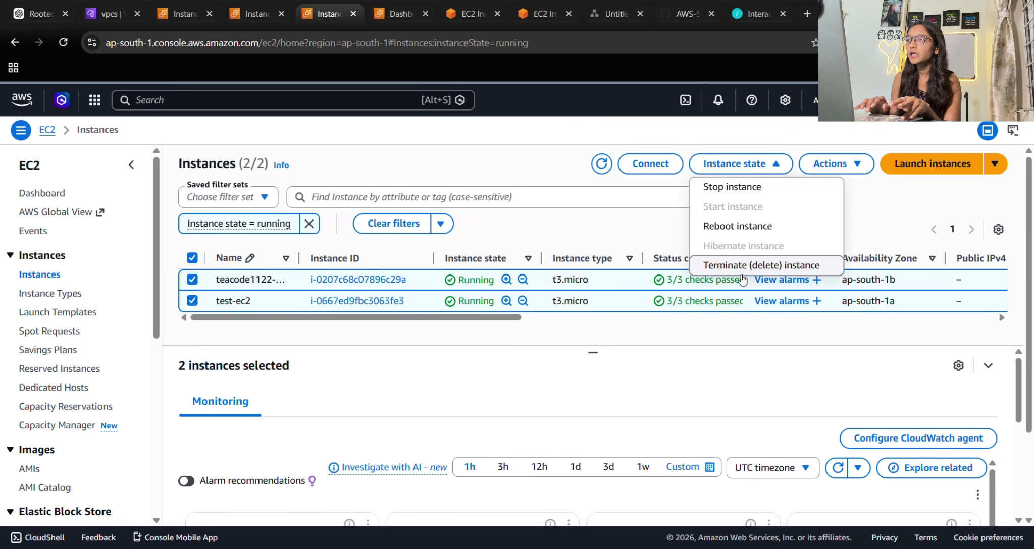
pyautogui.click(740, 267)
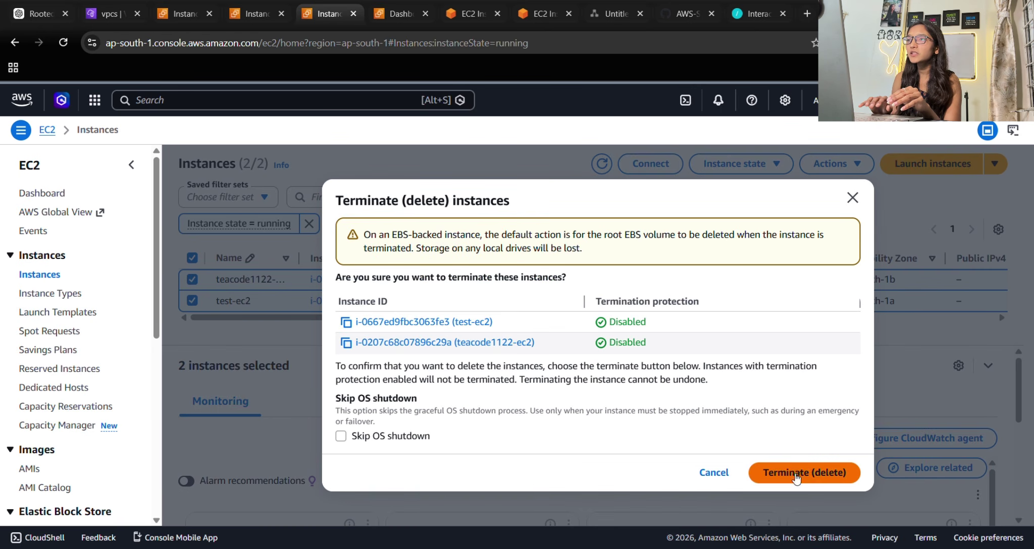
pyautogui.click(795, 473)
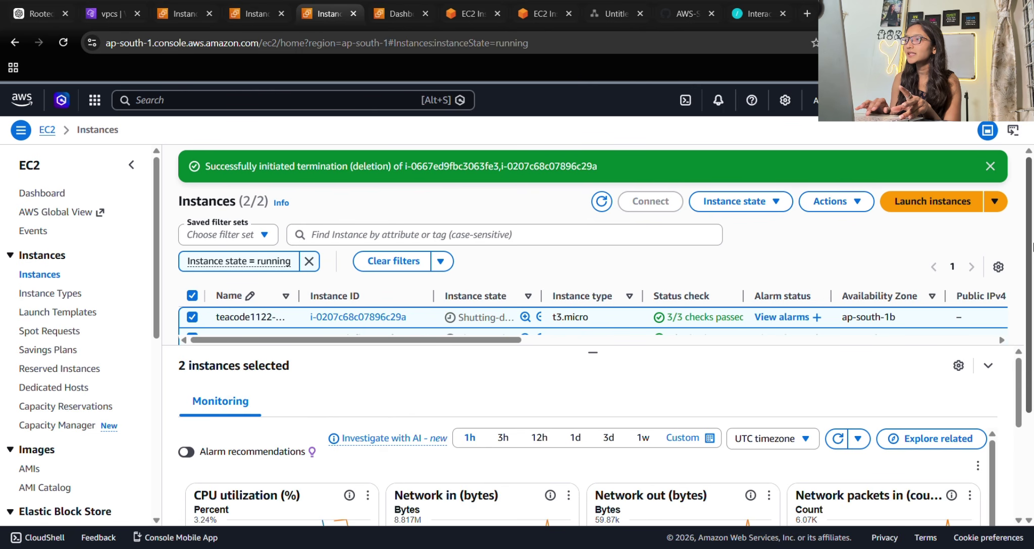
pyautogui.click(990, 167)
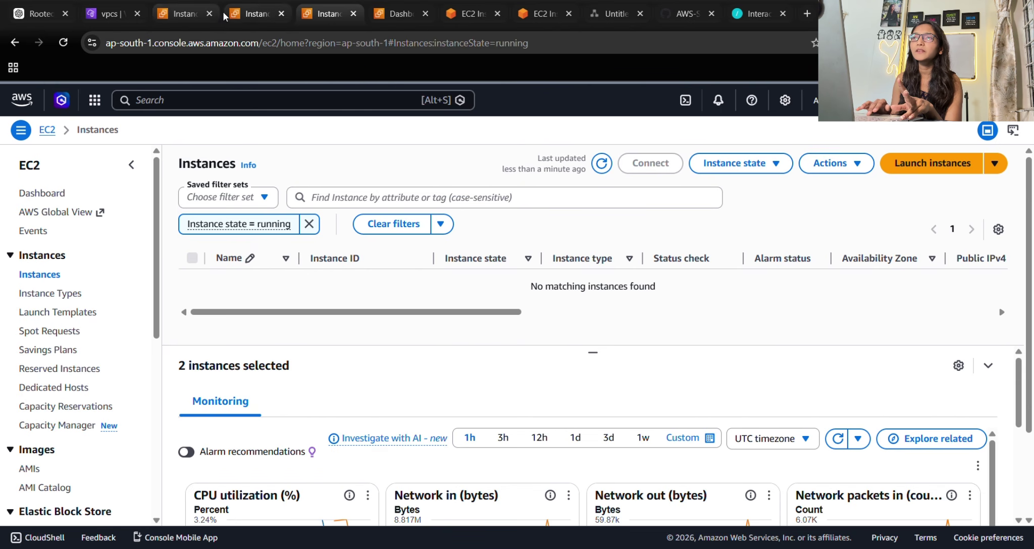
# Close the five leftover duplicate EC2 and Dashboard browser tabs.
pyautogui.click(569, 14)
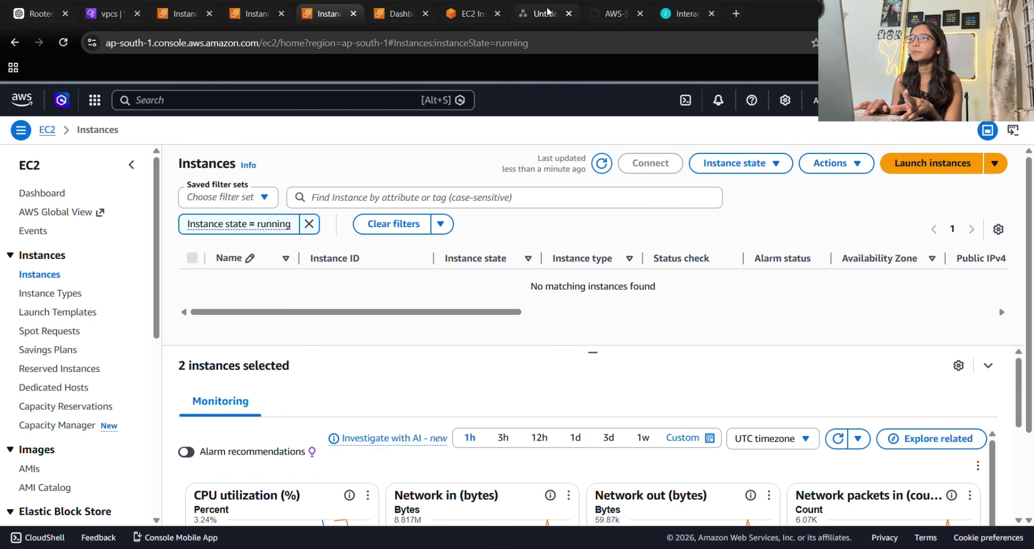
pyautogui.click(497, 14)
pyautogui.click(425, 13)
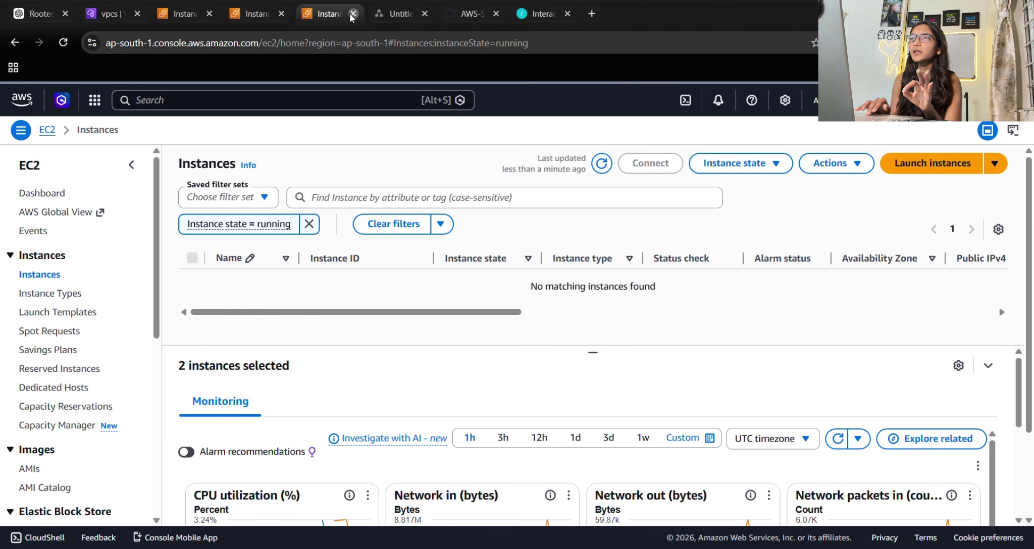
pyautogui.click(352, 14)
pyautogui.click(281, 13)
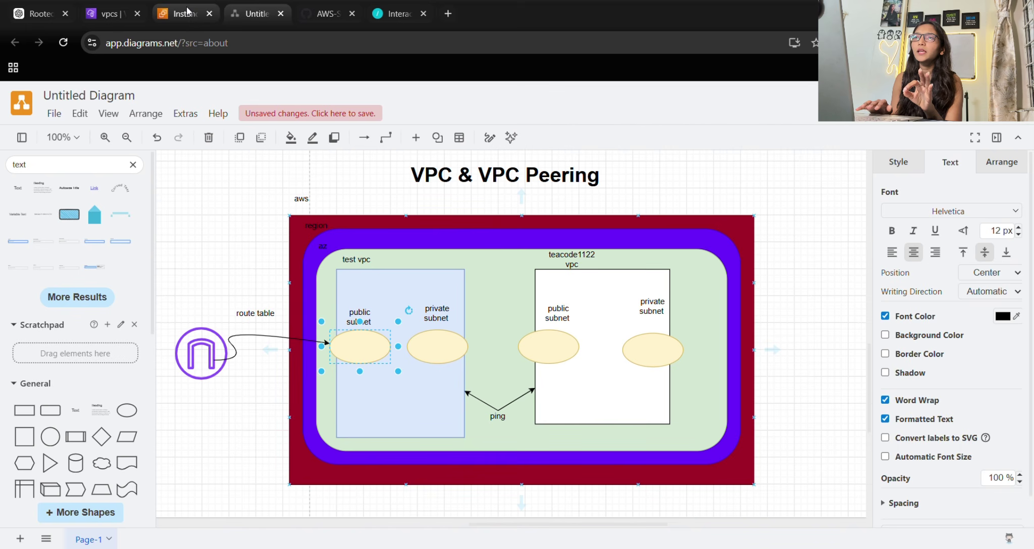
# In the VPC list, select test-vpc and start the Delete VPC action.
pyautogui.click(187, 11)
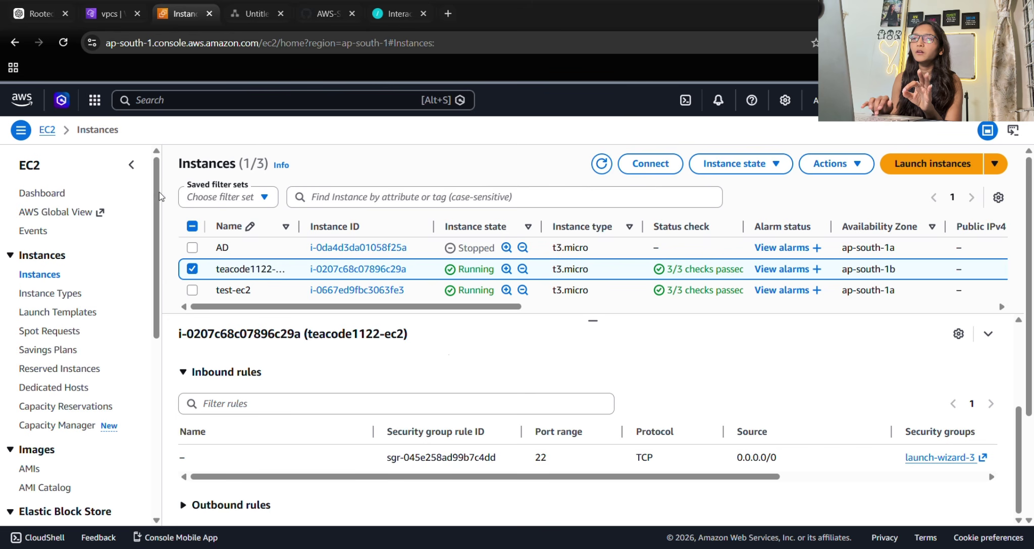
pyautogui.click(203, 103)
pyautogui.click(178, 23)
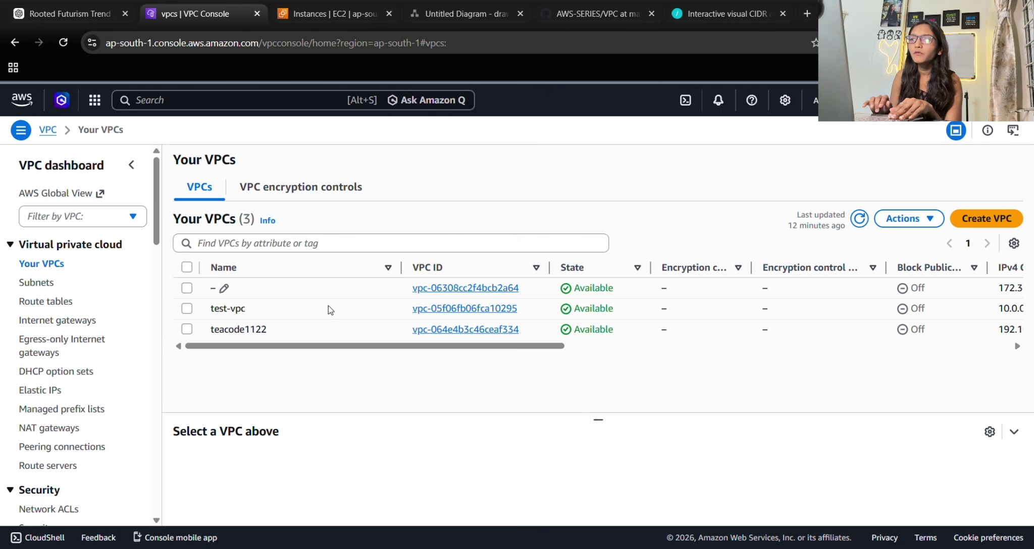
pyautogui.click(186, 309)
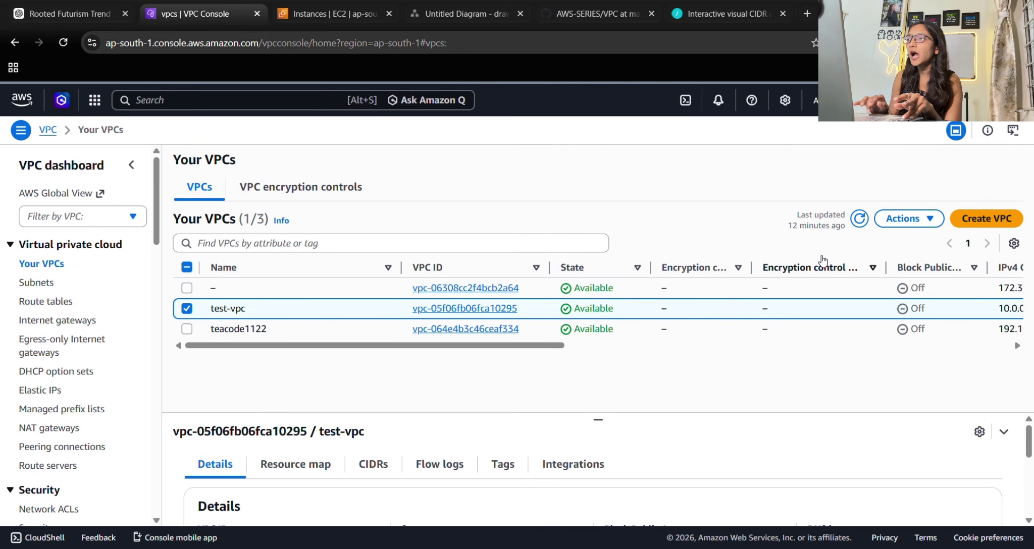
pyautogui.click(904, 218)
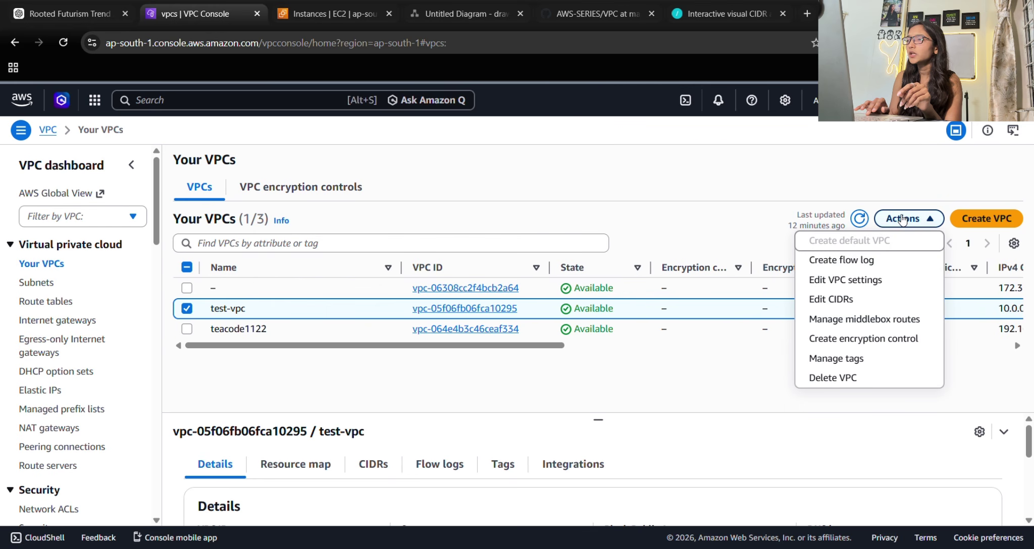
pyautogui.click(835, 378)
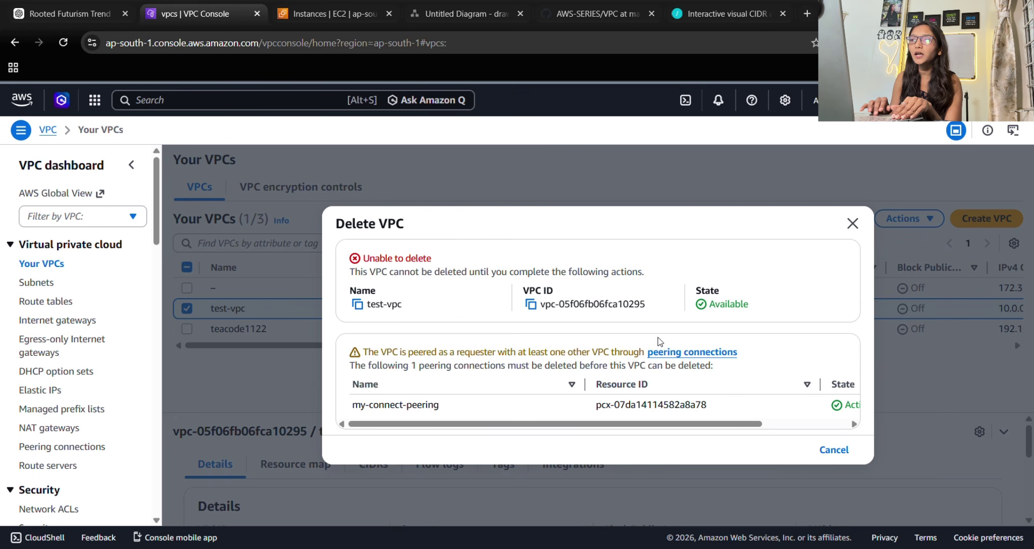
# Review the warning that active peering my-connect-peering blocks deletion, then cancel.
pyautogui.moveTo(373, 258); pyautogui.dragTo(449, 261)
pyautogui.click(455, 263)
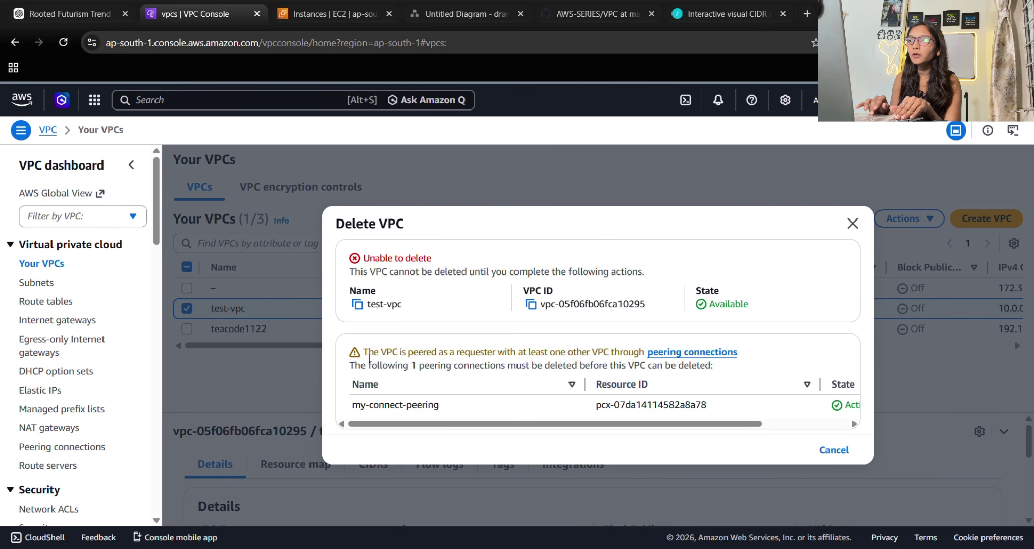
pyautogui.moveTo(362, 352); pyautogui.dragTo(599, 383)
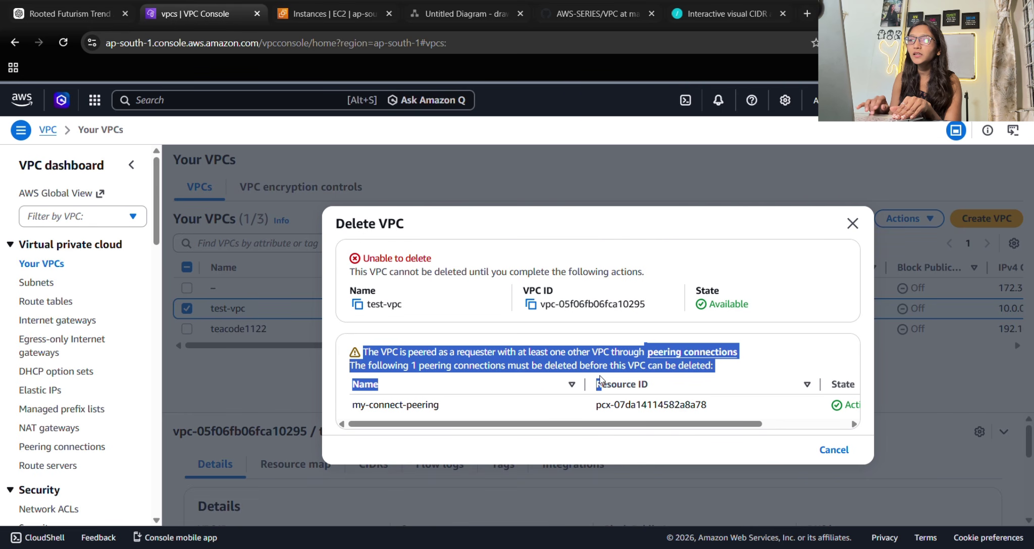
pyautogui.click(599, 379)
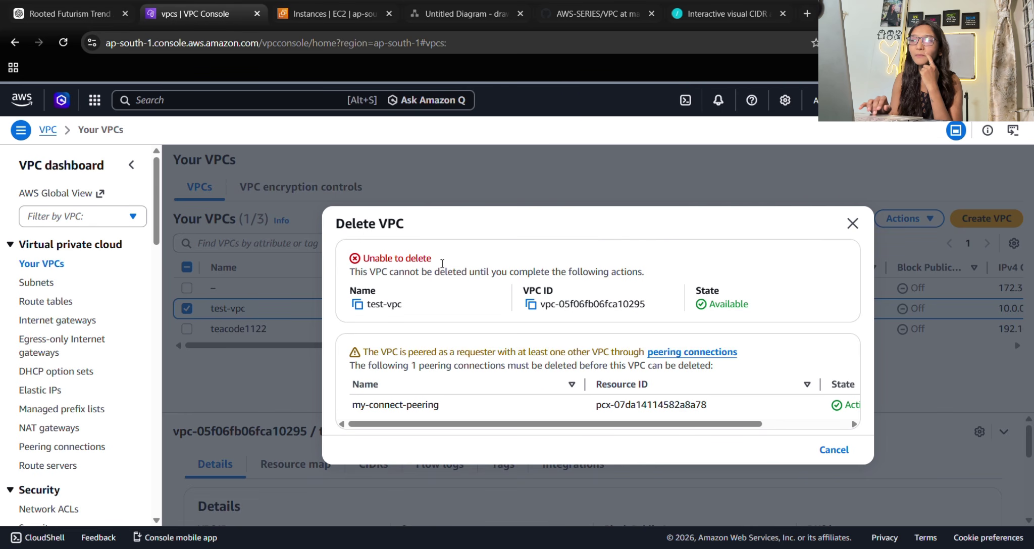
pyautogui.moveTo(437, 353); pyautogui.dragTo(651, 358)
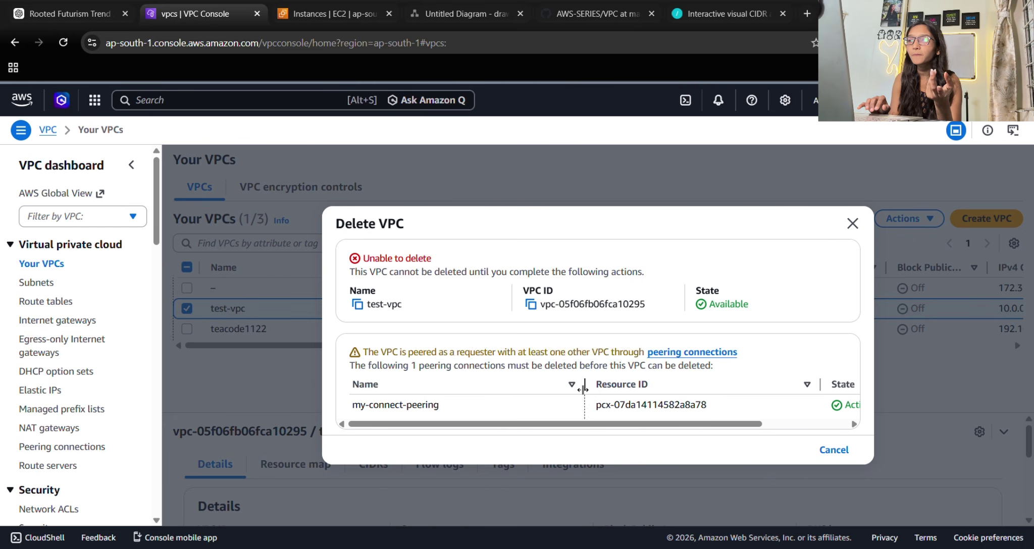
pyautogui.hscroll(3, 582, 390)
pyautogui.hscroll(1, 822, 394)
pyautogui.moveTo(822, 394); pyautogui.dragTo(720, 408)
pyautogui.click(720, 408)
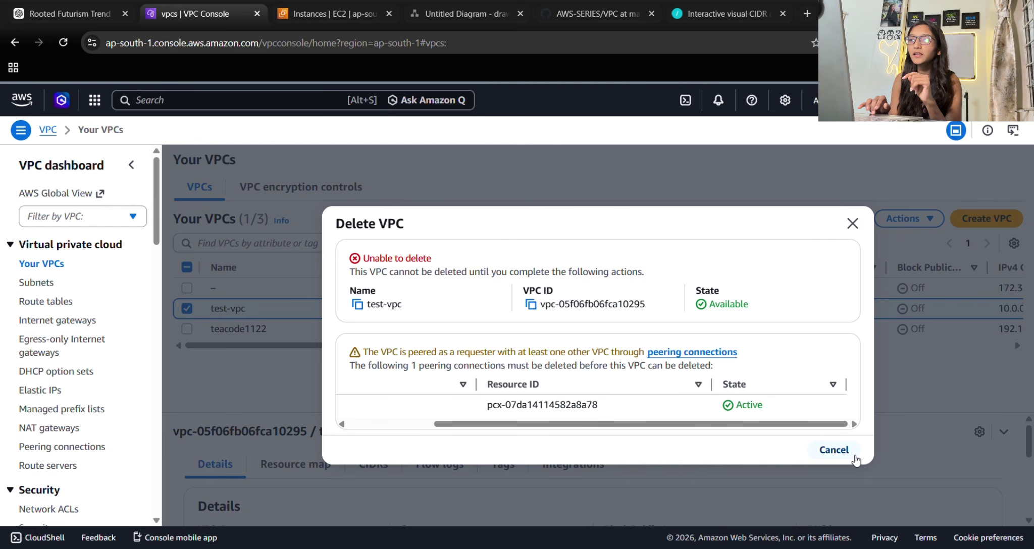
pyautogui.click(833, 450)
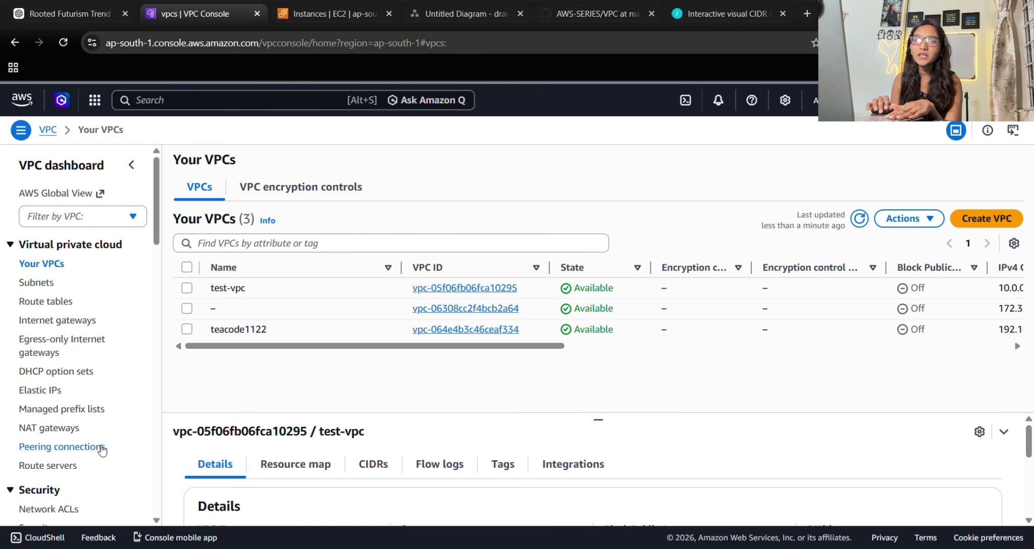
# Select my-connect-peering under Peering connections and choose to delete it.
pyautogui.click(71, 448)
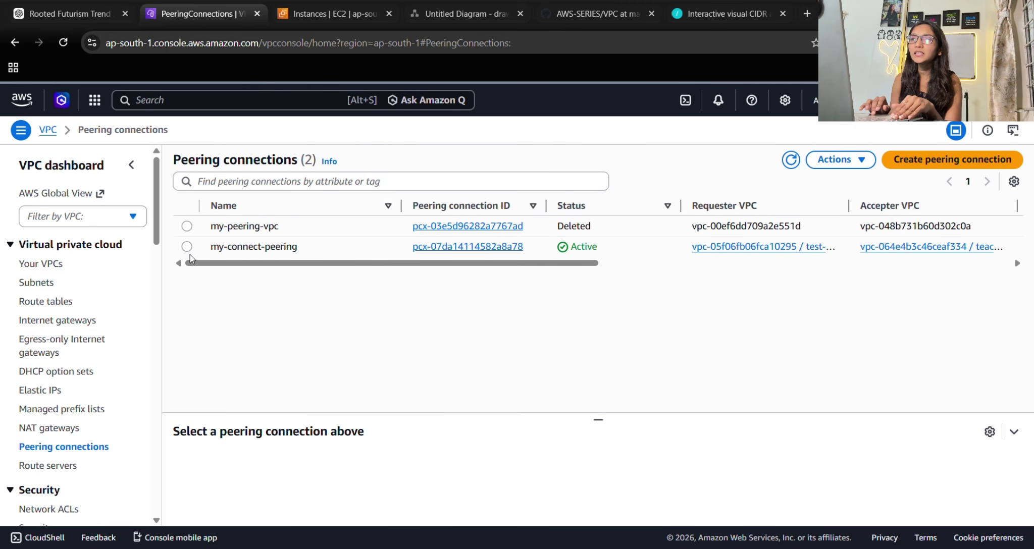
pyautogui.click(197, 247)
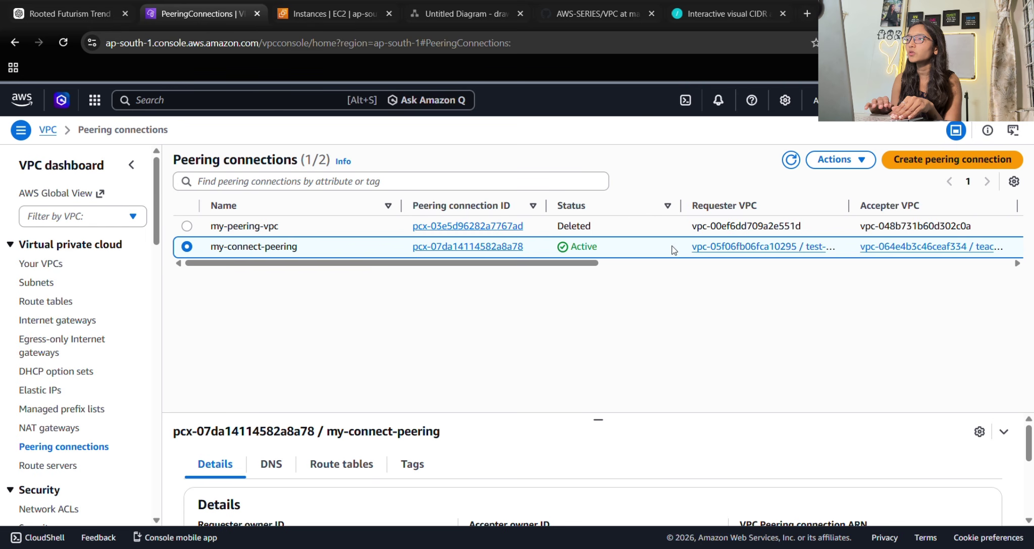
pyautogui.click(838, 160)
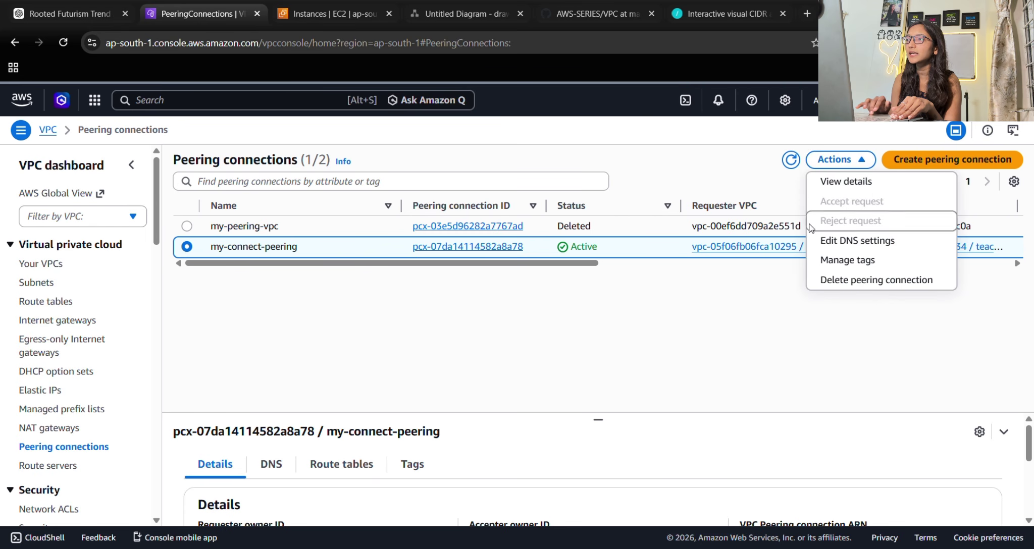
pyautogui.click(831, 280)
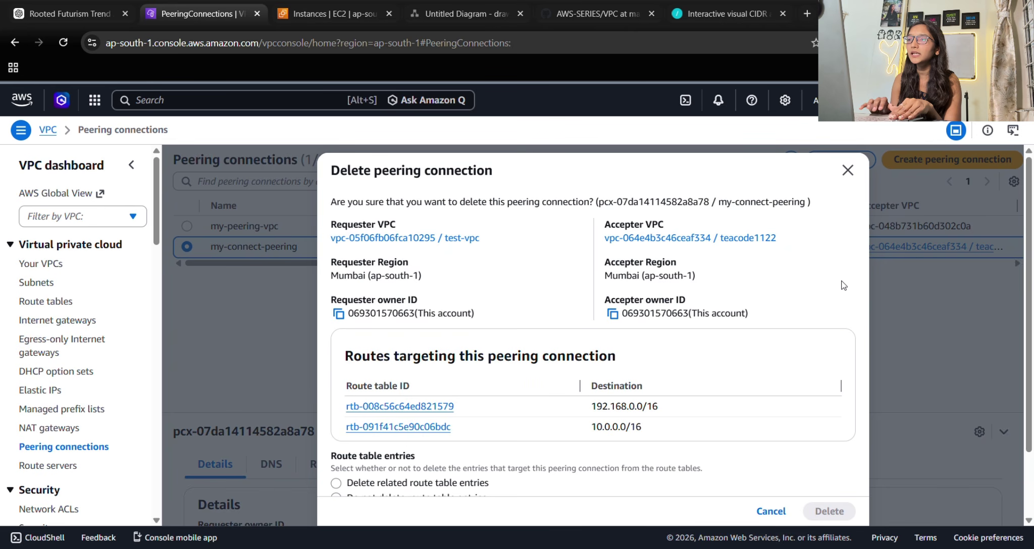
# Delete it with its related route table entries, confirming with 'delete'; 2 routes removed.
pyautogui.scroll(-3, 553, 366)
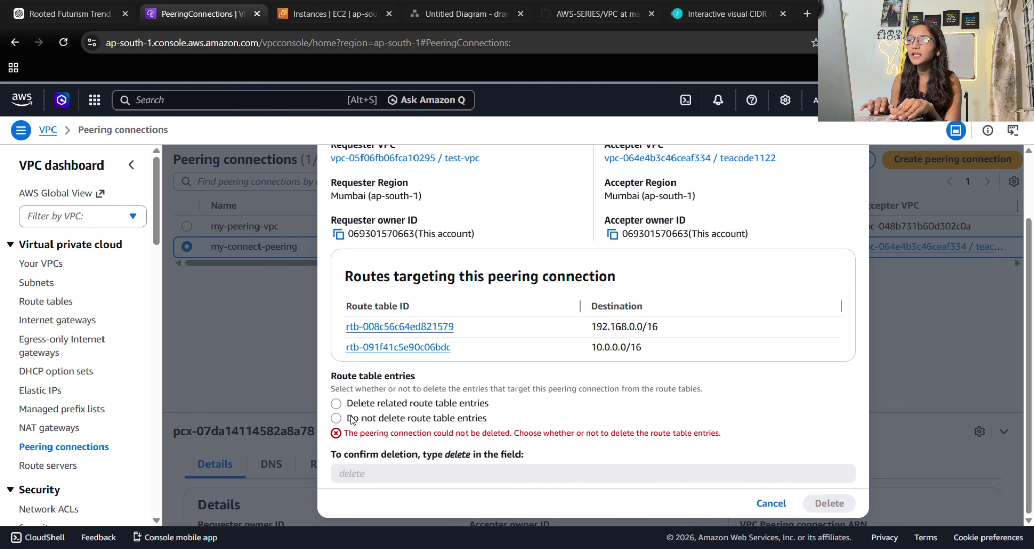
pyautogui.click(337, 404)
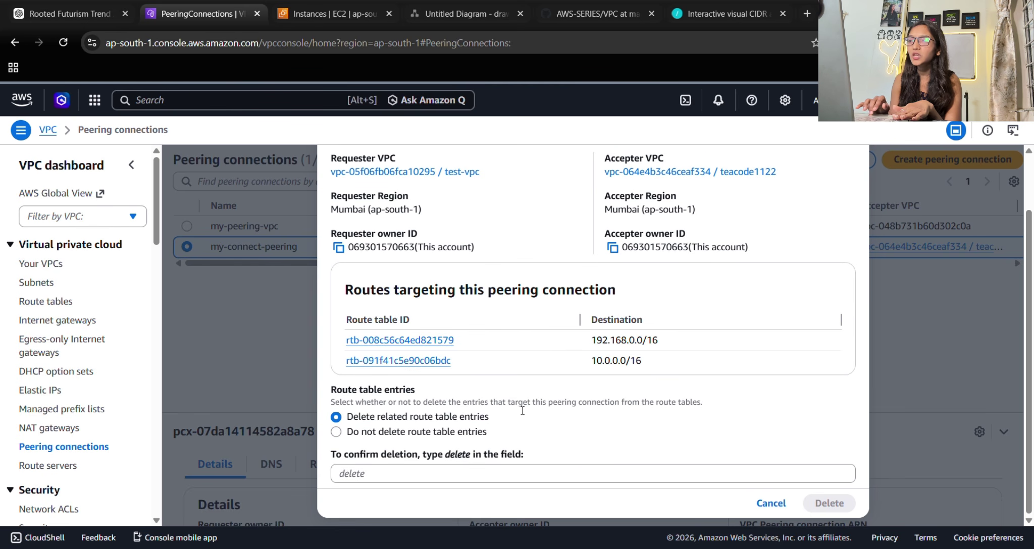
pyautogui.click(409, 474)
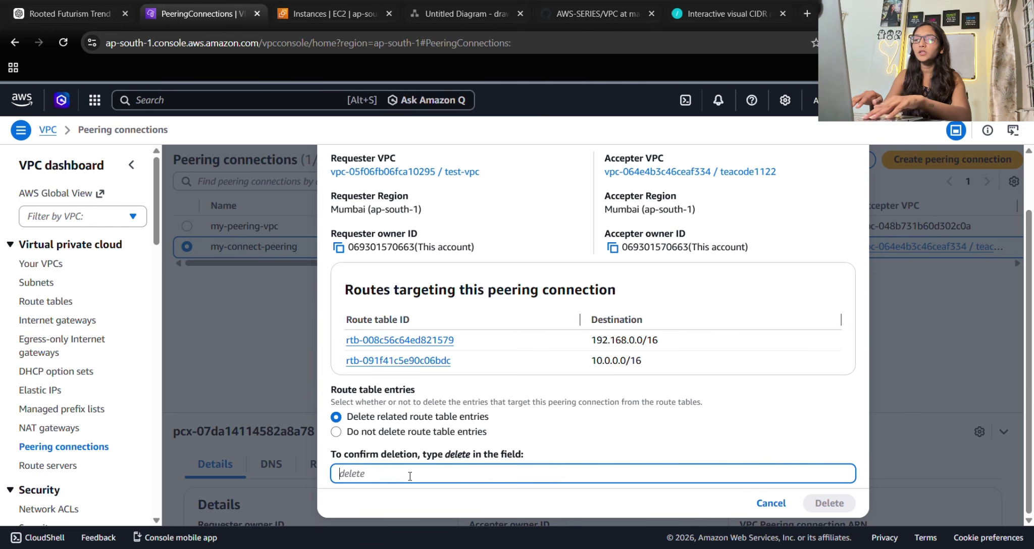
pyautogui.write('delete')
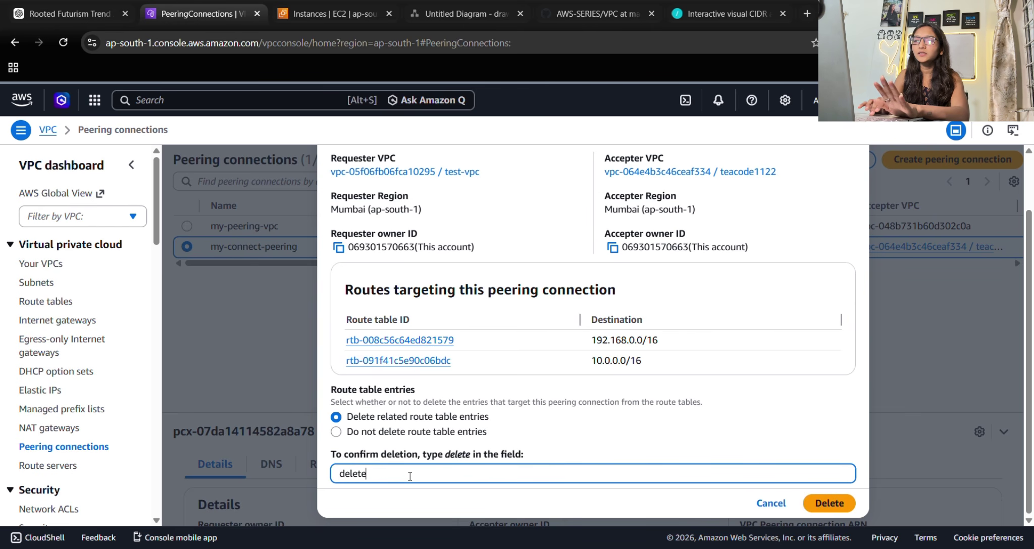
pyautogui.click(834, 503)
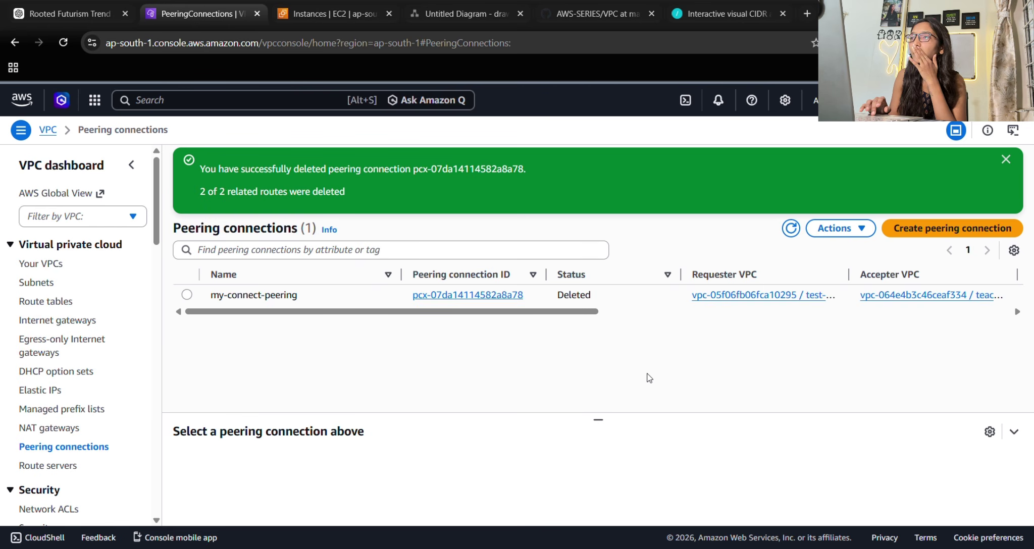
pyautogui.moveTo(244, 191); pyautogui.dragTo(342, 200)
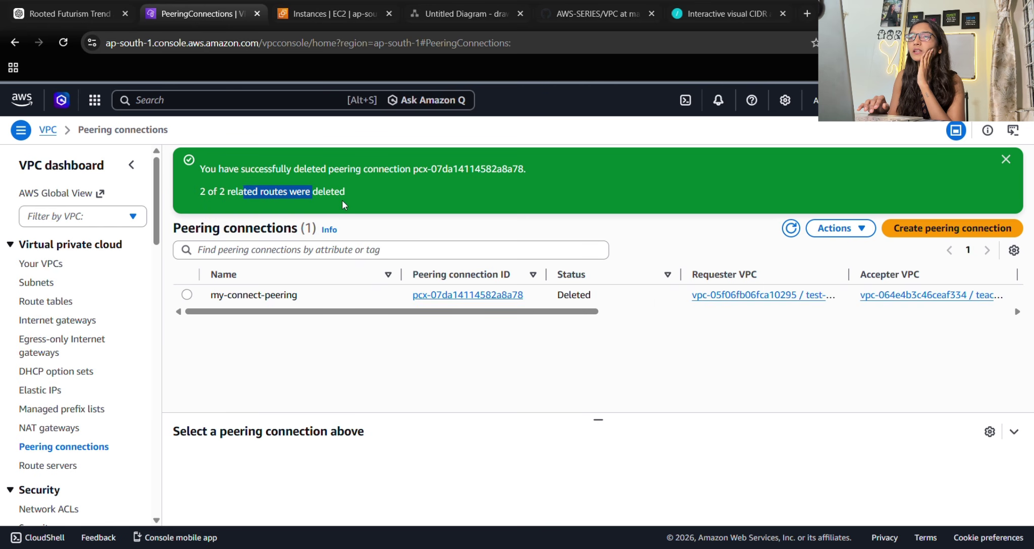
pyautogui.click(368, 201)
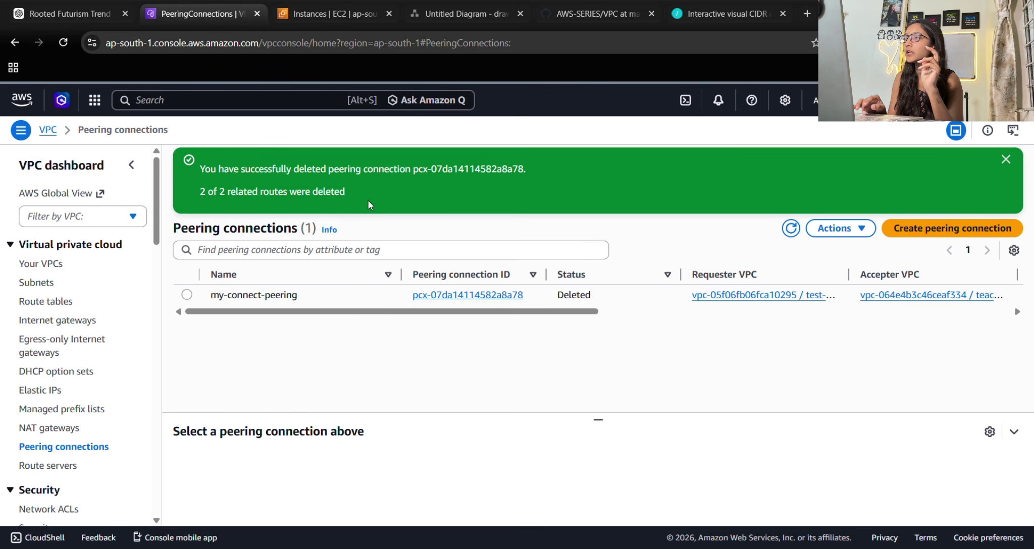
pyautogui.click(1005, 159)
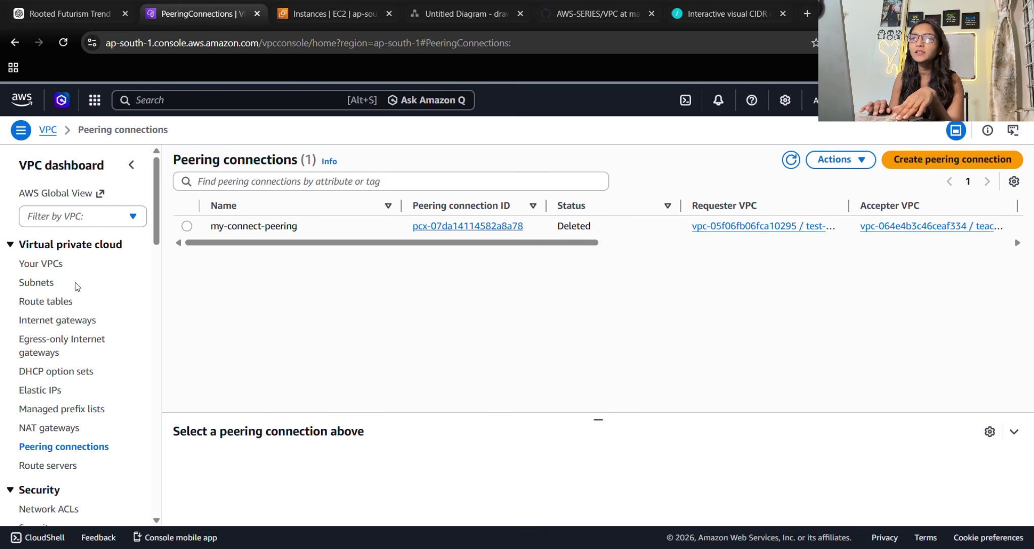
# Open Delete VPC for test-vpc and review its 4 dependent resources, including my-test-igw.
pyautogui.click(37, 271)
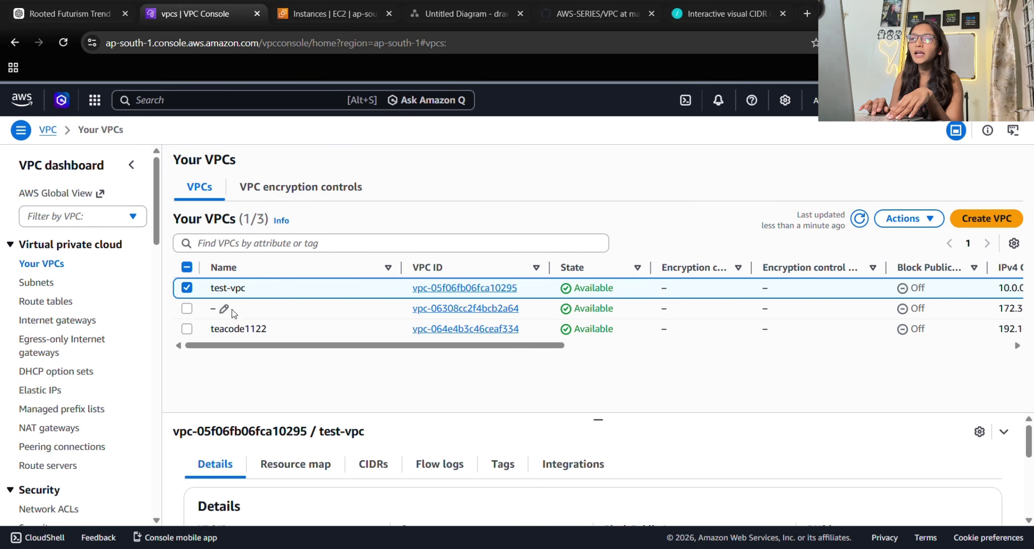
pyautogui.click(908, 218)
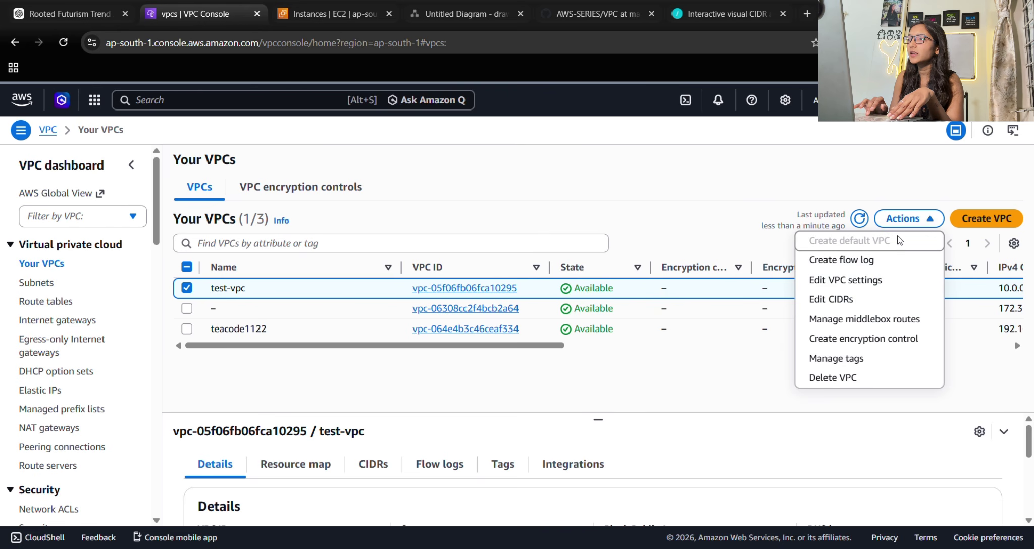
pyautogui.click(831, 378)
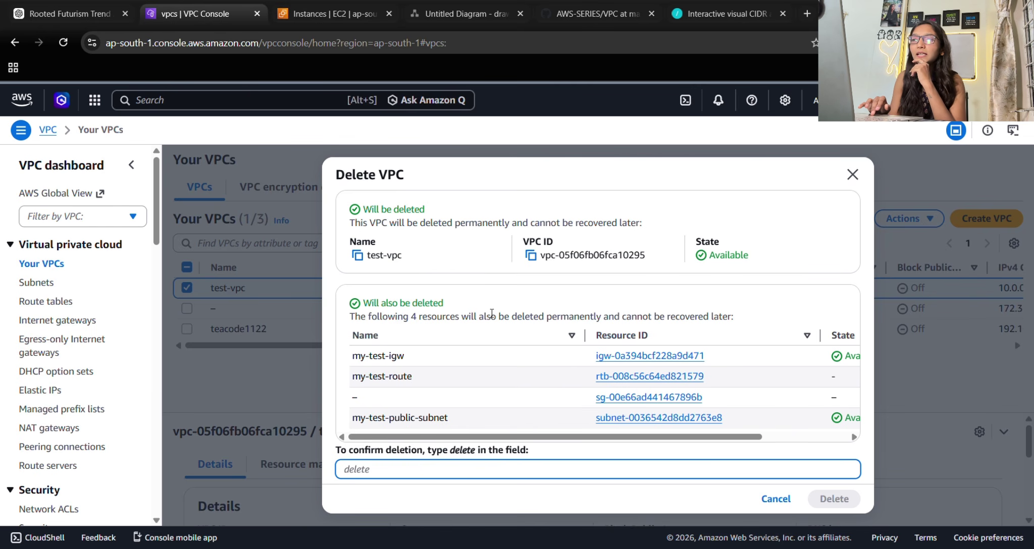
pyautogui.moveTo(374, 328); pyautogui.dragTo(534, 337)
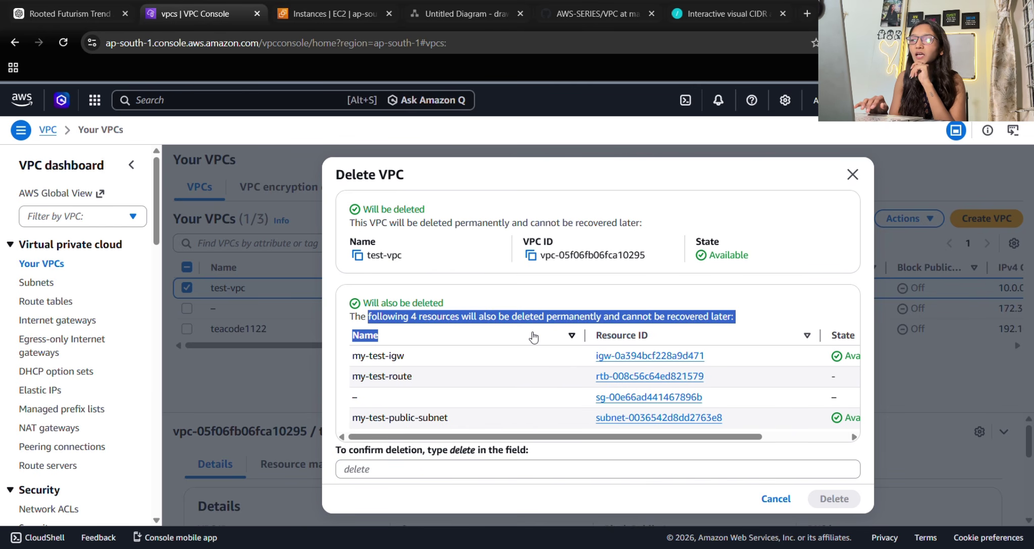
pyautogui.click(533, 337)
pyautogui.moveTo(408, 328); pyautogui.dragTo(466, 326)
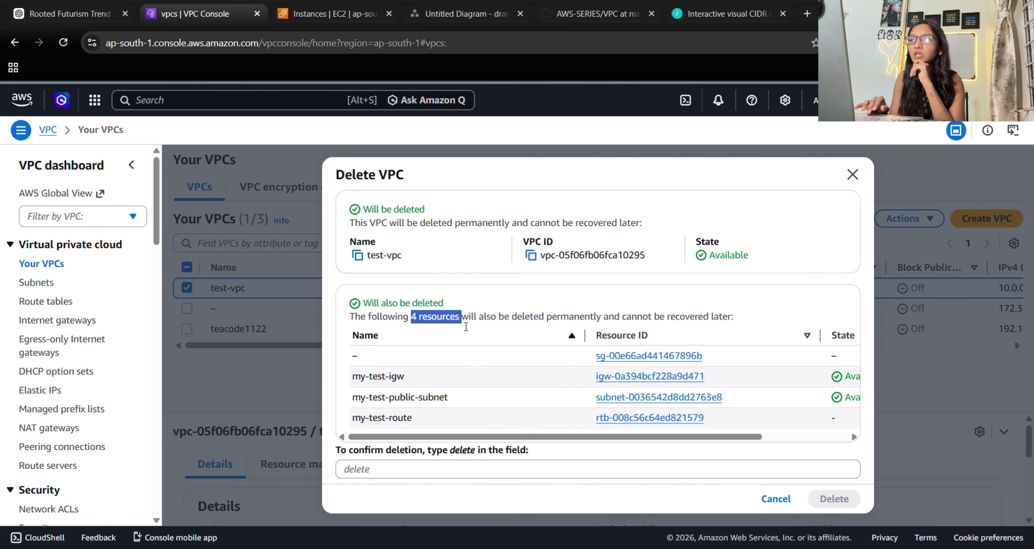
pyautogui.moveTo(352, 376); pyautogui.dragTo(403, 380)
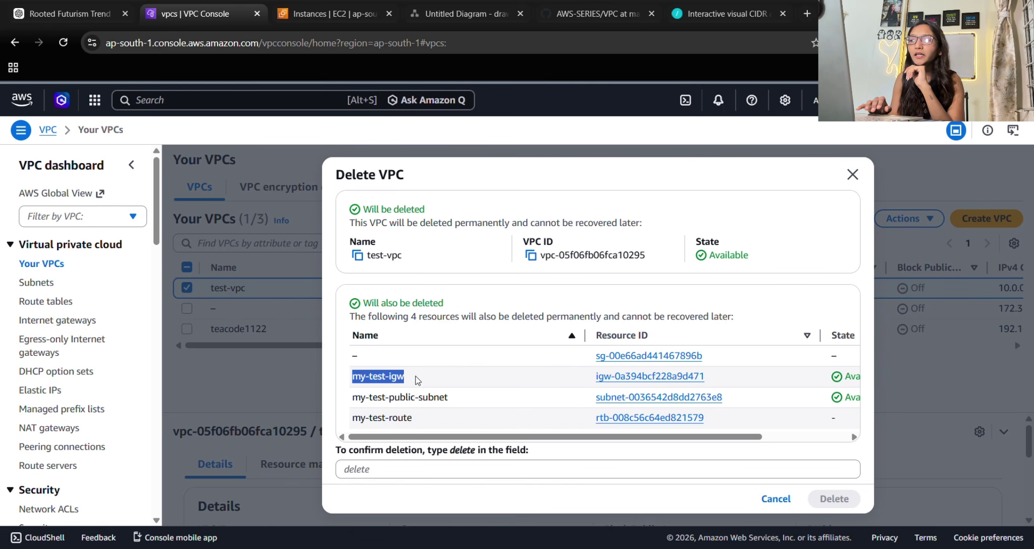
pyautogui.click(415, 377)
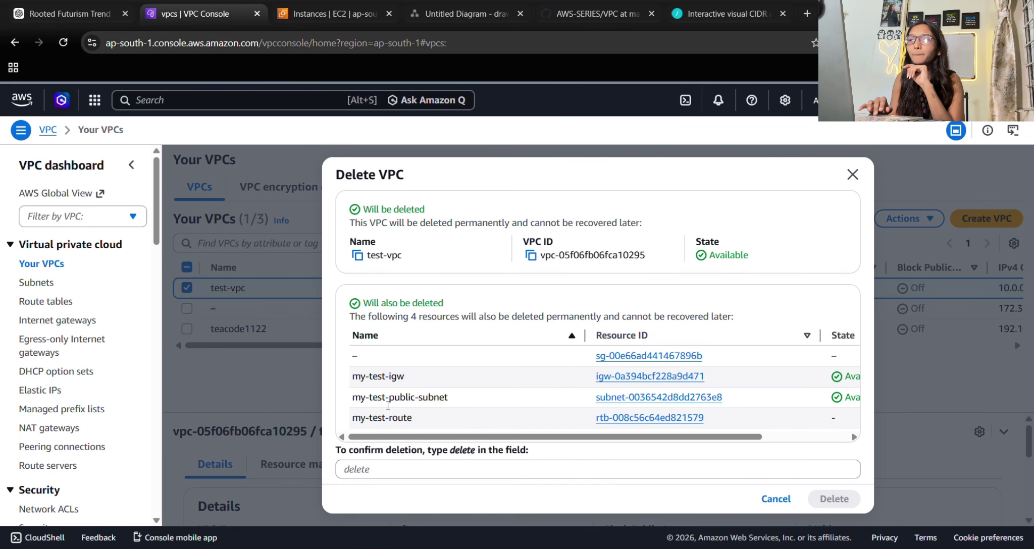
pyautogui.moveTo(352, 397); pyautogui.dragTo(419, 426)
pyautogui.click(419, 425)
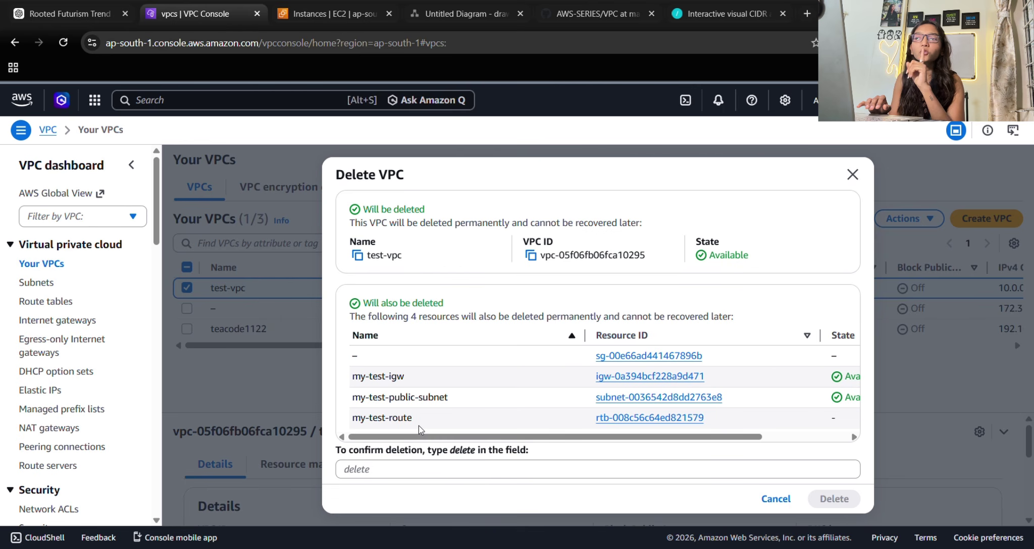
# Confirm with 'delete' to remove test-vpc and its resources.
pyautogui.click(374, 474)
pyautogui.write('delet')
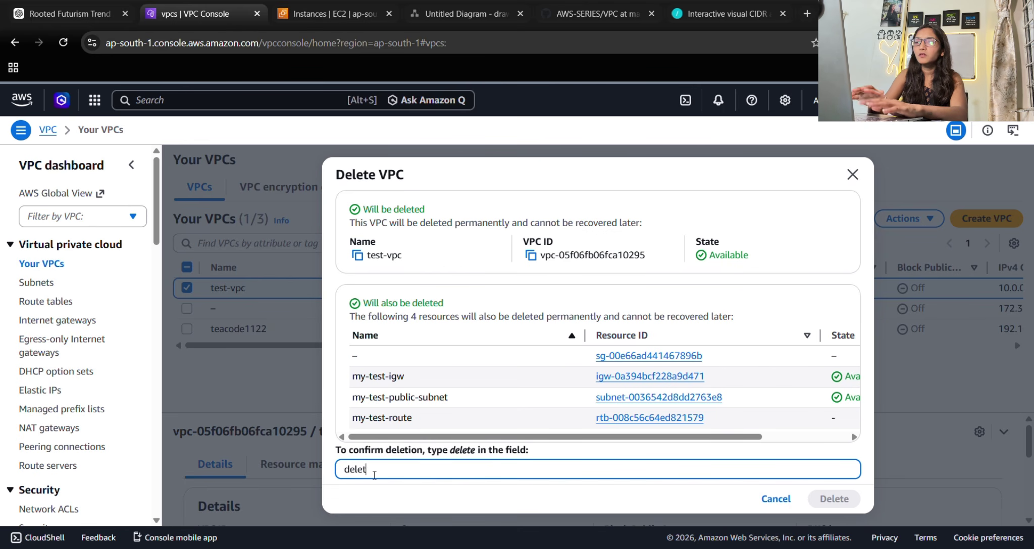
pyautogui.write('e')
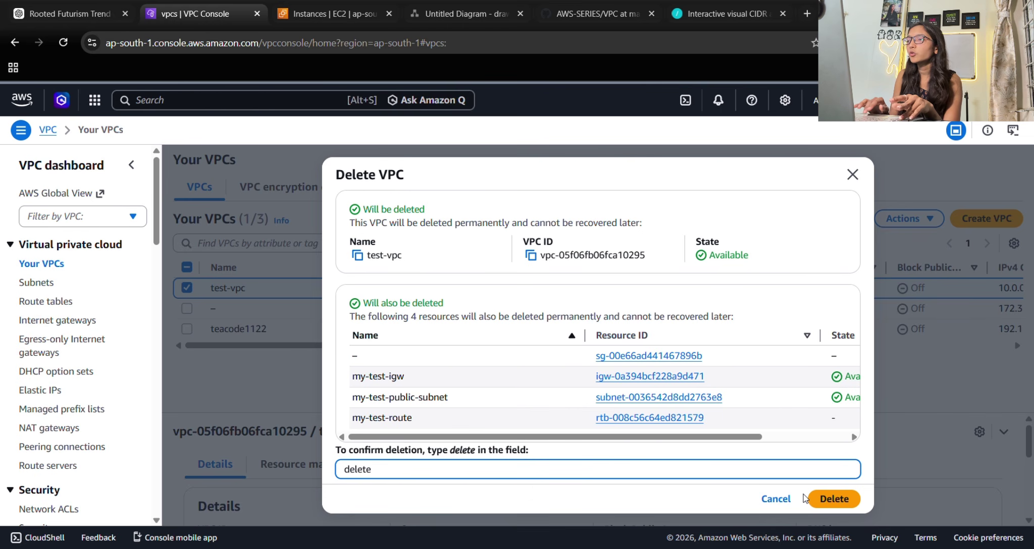
pyautogui.click(828, 499)
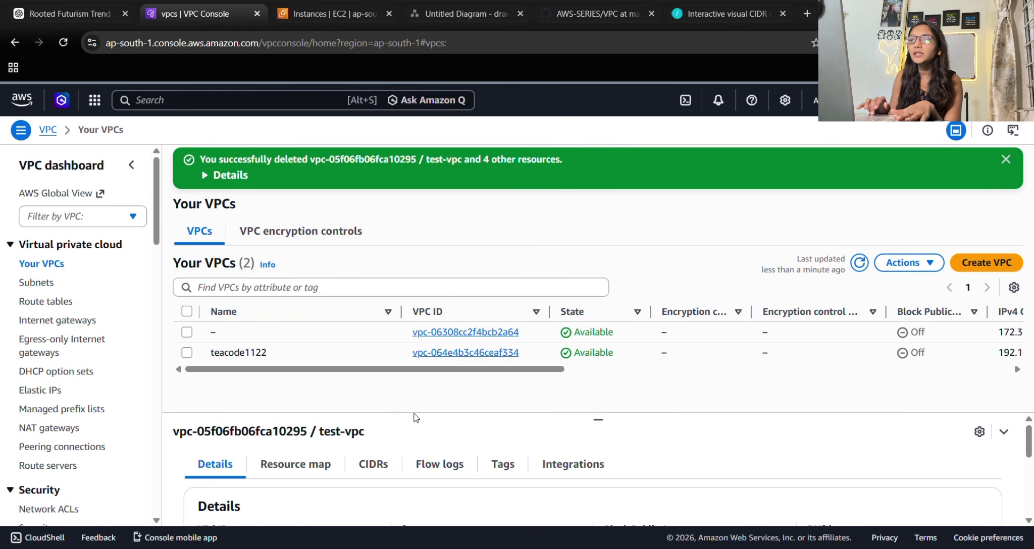
# Open Delete VPC for teacode1122, reviewing my-teacode-igw, my-teacode-route and my-teacode-subnet.
pyautogui.click(187, 355)
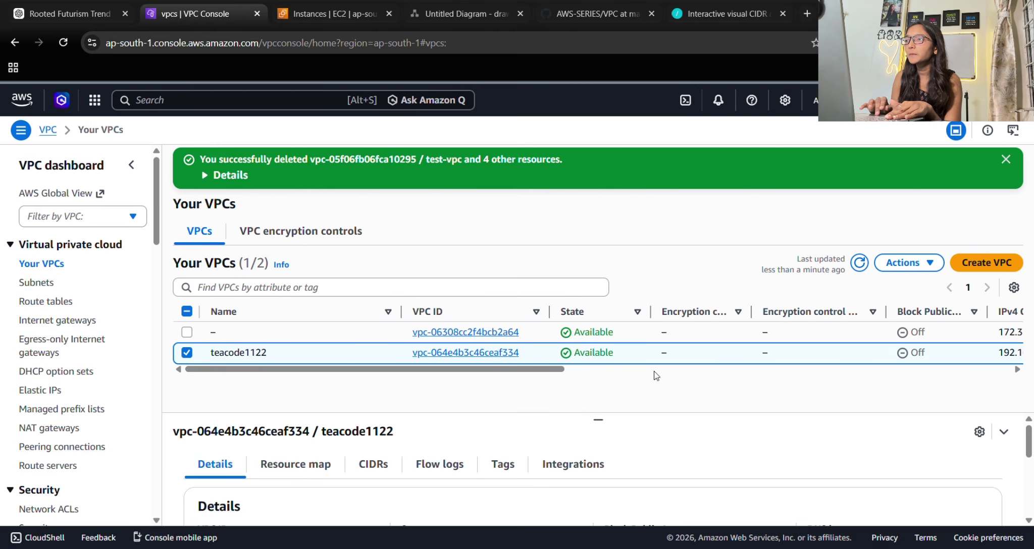
pyautogui.click(904, 263)
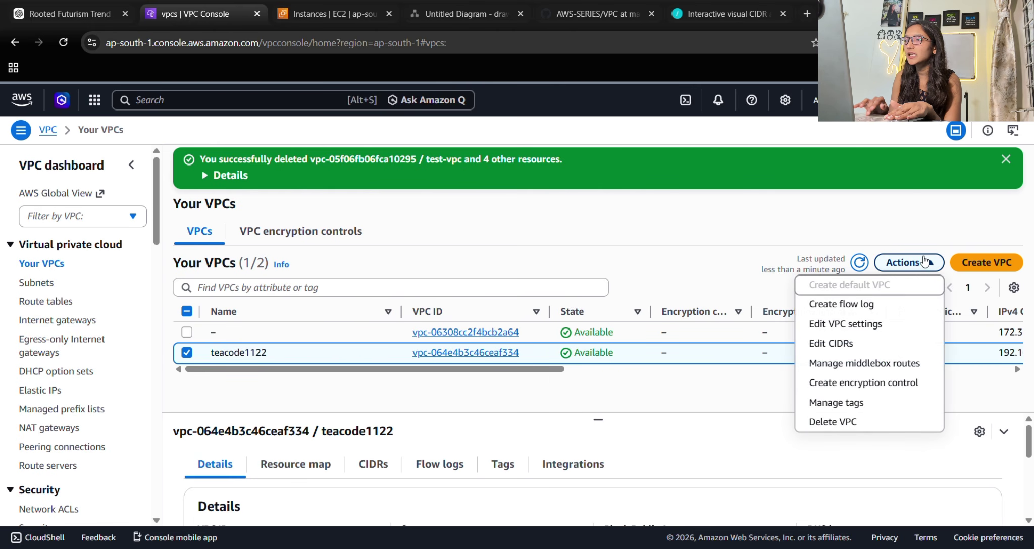
pyautogui.click(831, 420)
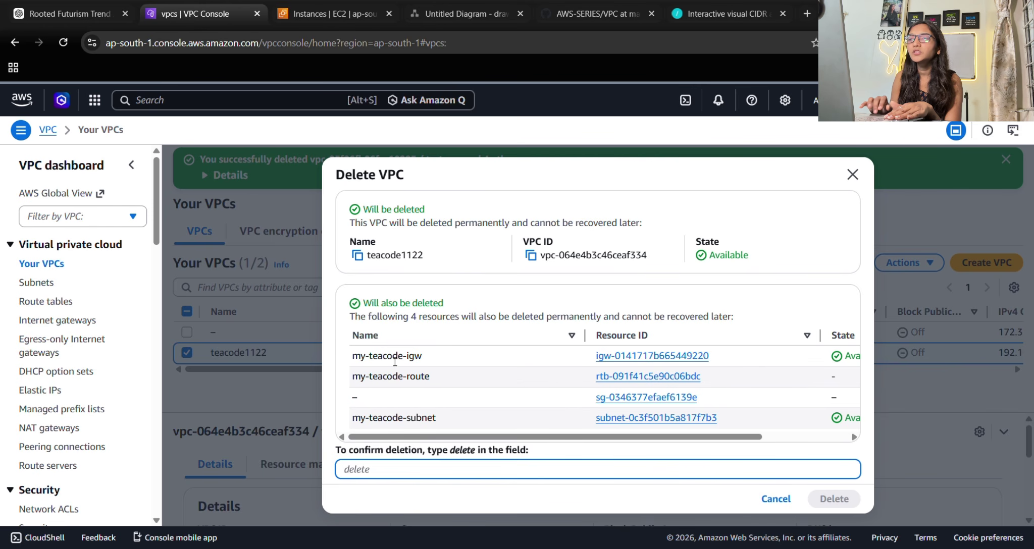
pyautogui.moveTo(365, 358); pyautogui.dragTo(421, 362)
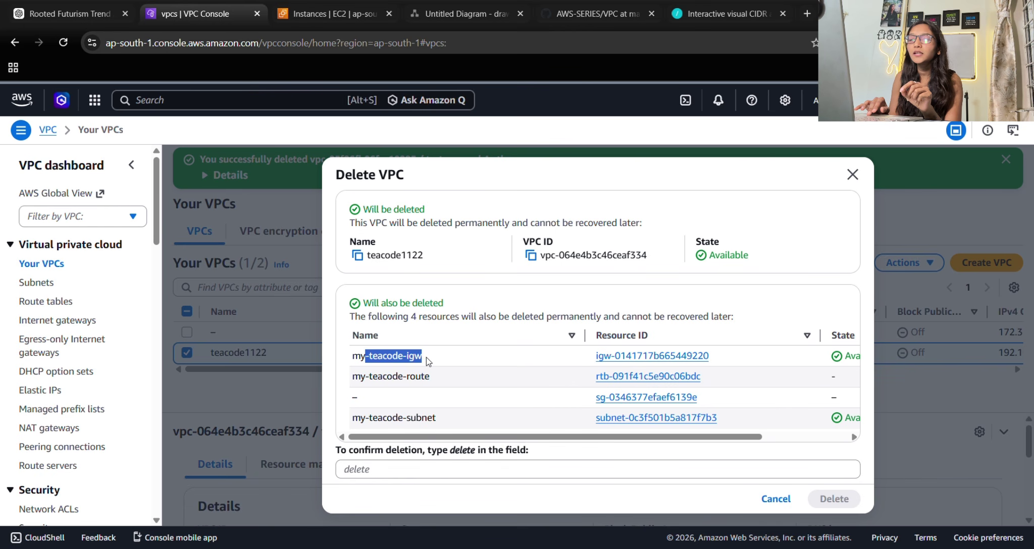
pyautogui.click(426, 357)
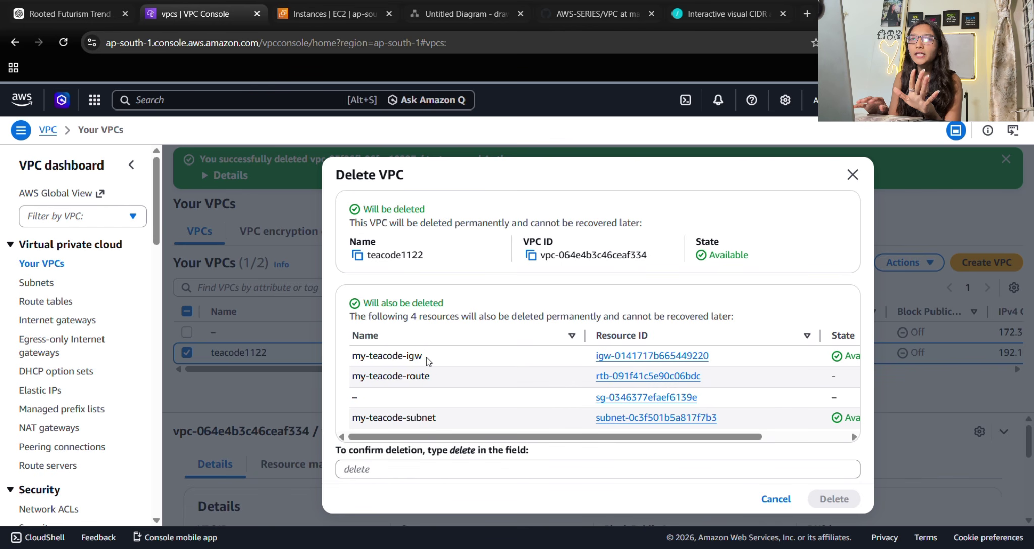
pyautogui.moveTo(369, 376); pyautogui.dragTo(456, 388)
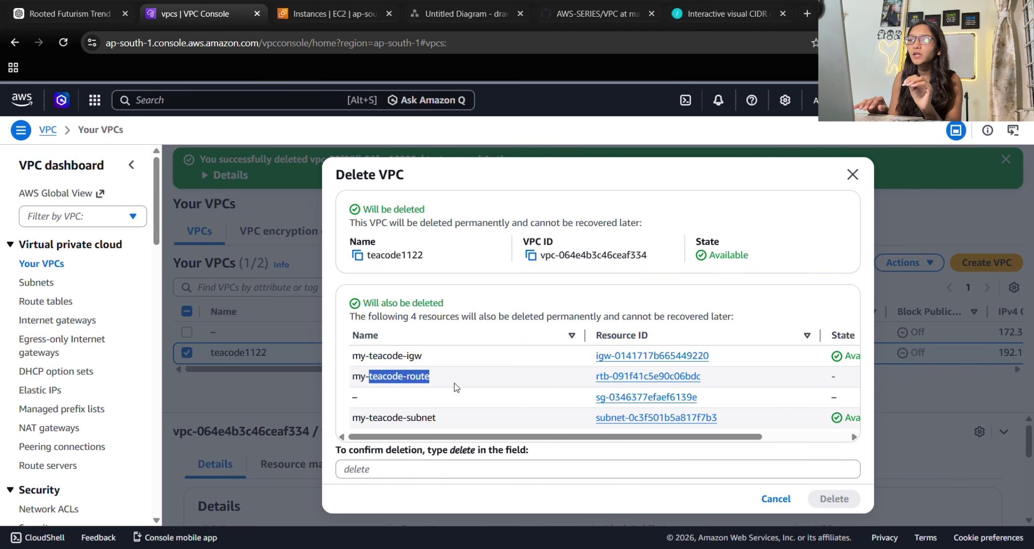
pyautogui.click(455, 388)
pyautogui.moveTo(358, 418); pyautogui.dragTo(437, 420)
pyautogui.click(446, 427)
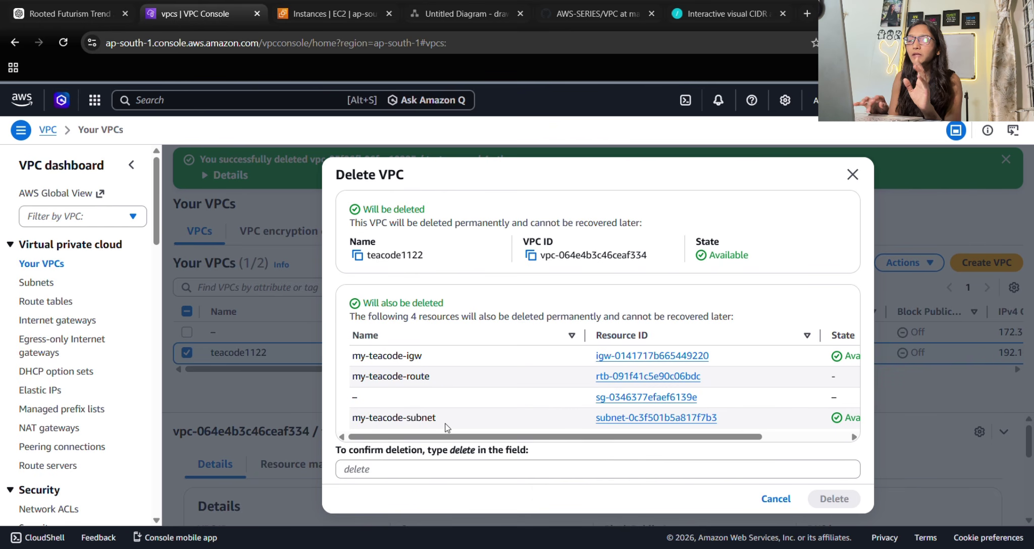
# Confirm with 'delete' to remove teacode1122 and its 4 dependent resources.
pyautogui.click(399, 467)
pyautogui.write('de')
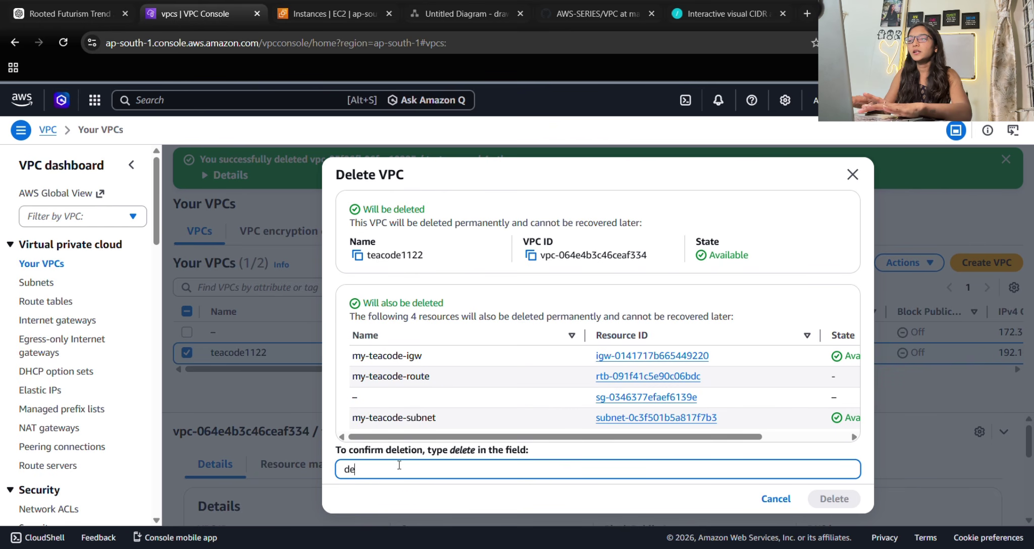
pyautogui.write('lete')
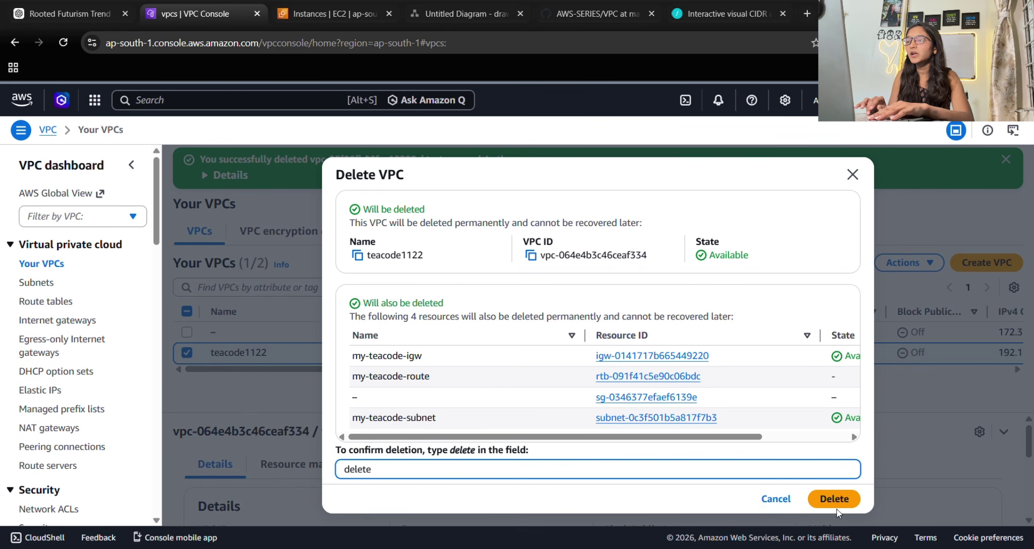
pyautogui.click(836, 499)
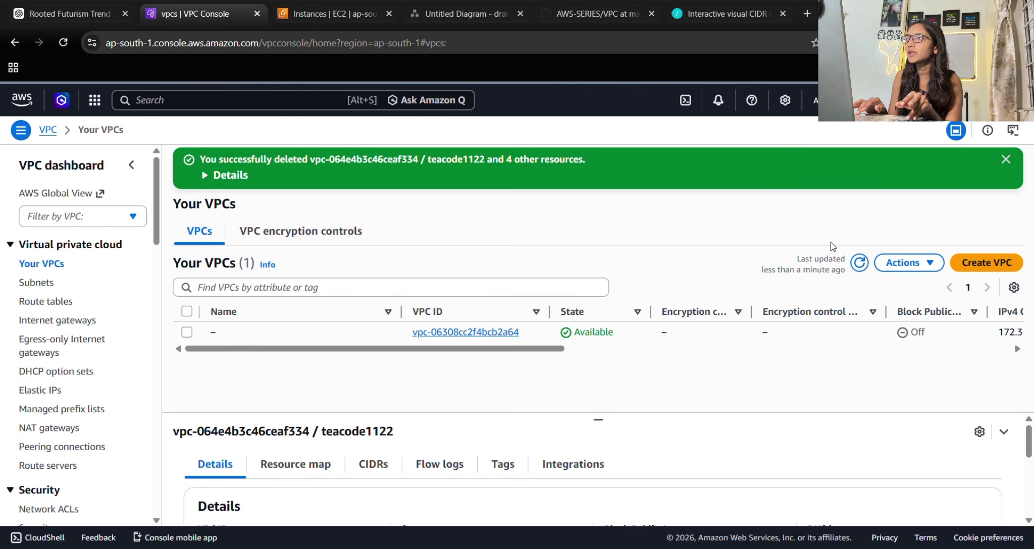
# Dismiss the deletion notice, refresh the VPC list, and go to Subnets.
pyautogui.click(1005, 159)
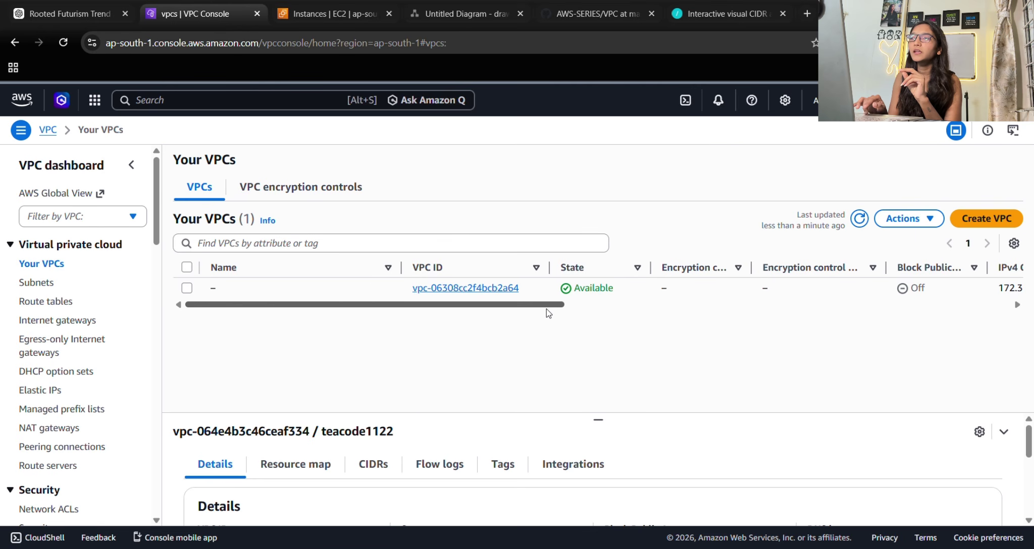
pyautogui.click(866, 223)
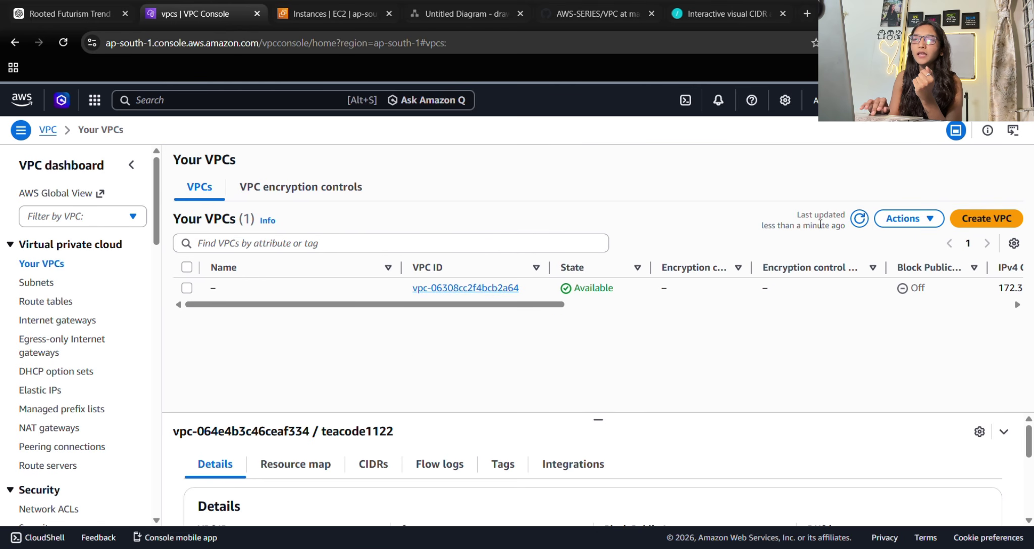
pyautogui.click(35, 283)
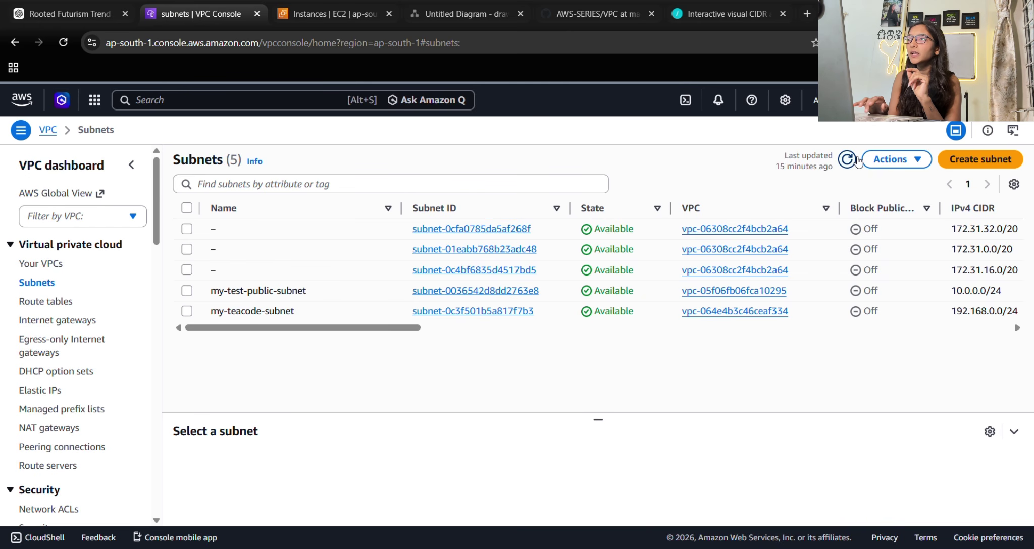
# Refresh Subnets, Route tables and Internet gateways, then confirm Elastic IPs lists none.
pyautogui.click(853, 160)
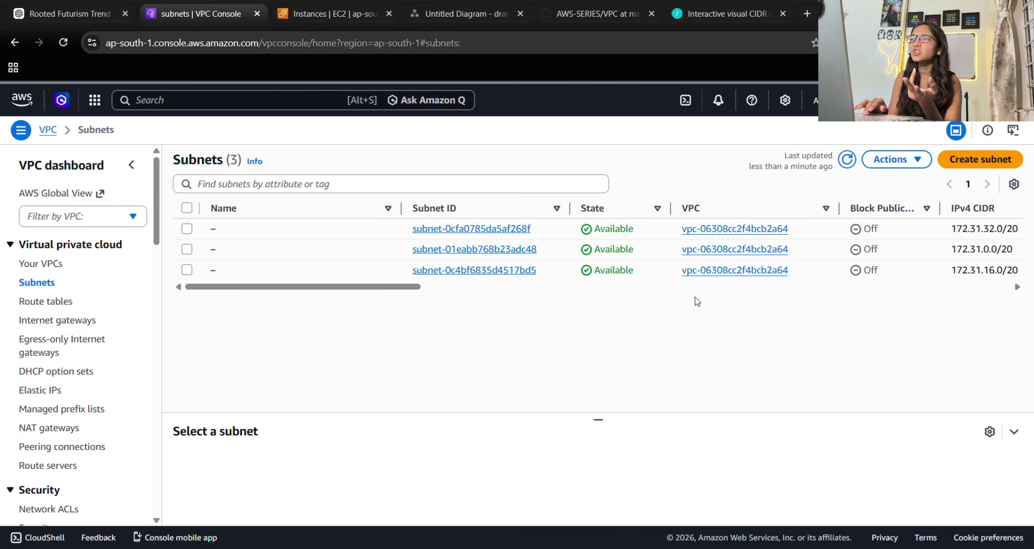
pyautogui.click(41, 302)
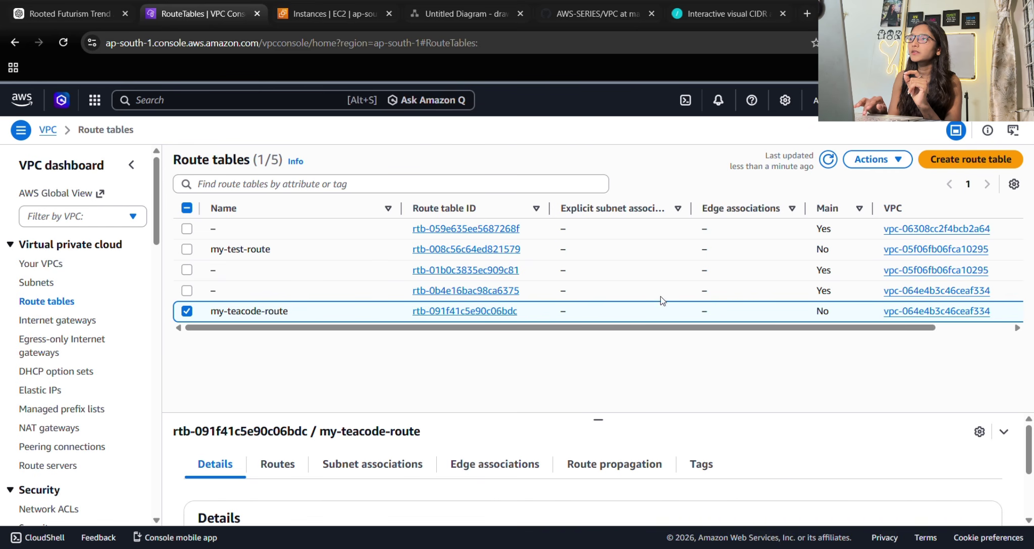
pyautogui.click(829, 160)
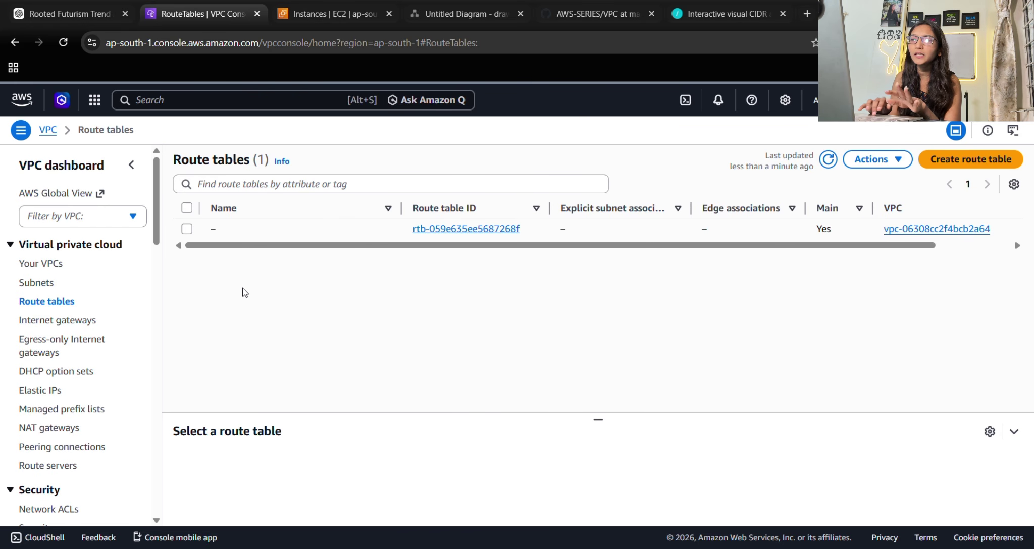
pyautogui.click(38, 326)
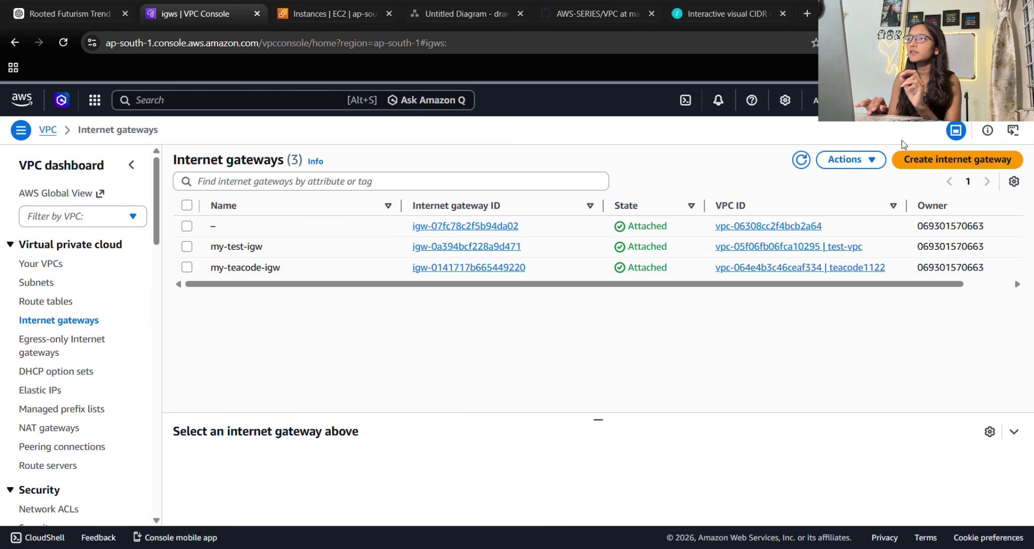
pyautogui.click(804, 160)
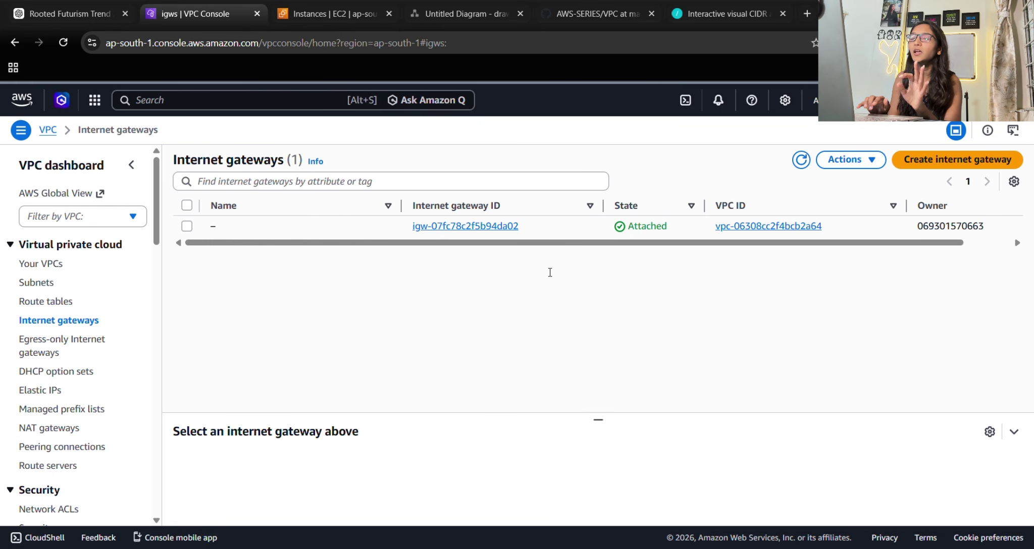
pyautogui.click(41, 391)
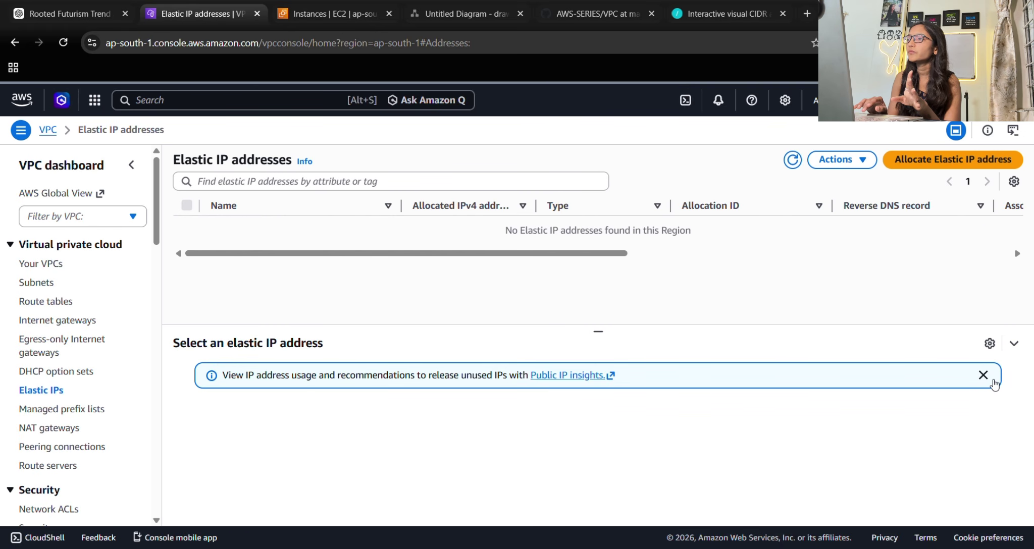
pyautogui.click(982, 375)
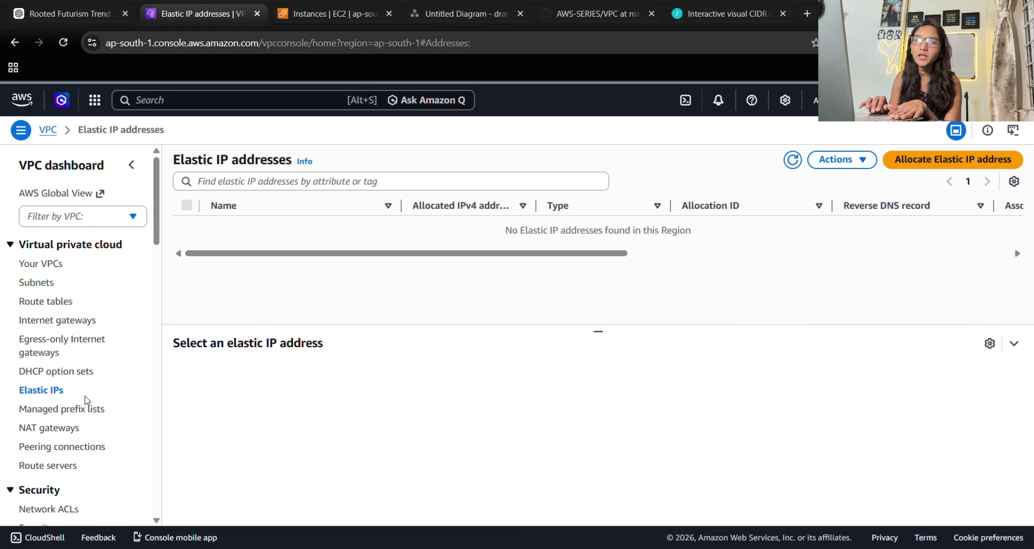
# Open Peering connections, dismiss the VPC retrieval error, and check my-connect-peering shows Deleted.
pyautogui.scroll(-1, 86, 404)
pyautogui.scroll(-1, 84, 408)
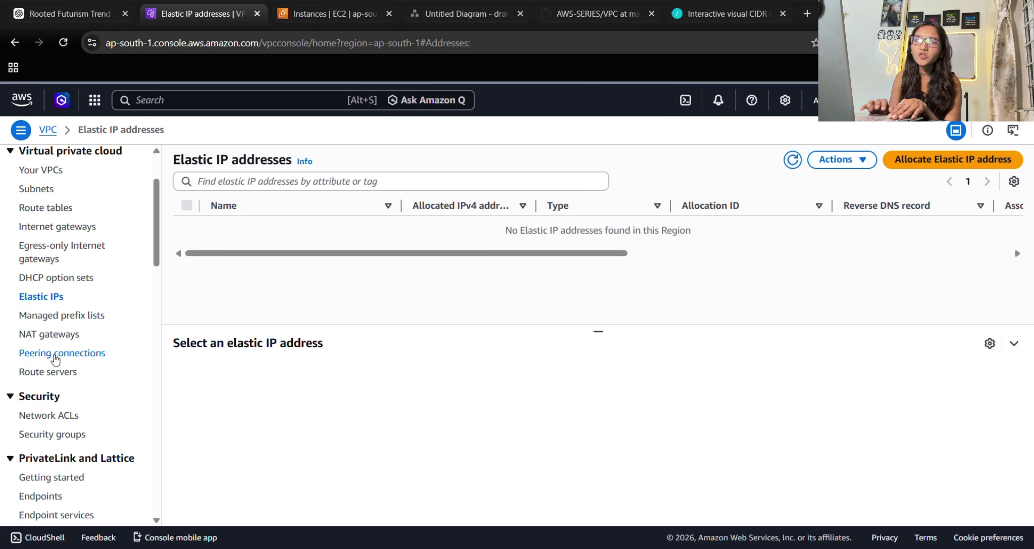
pyautogui.click(51, 353)
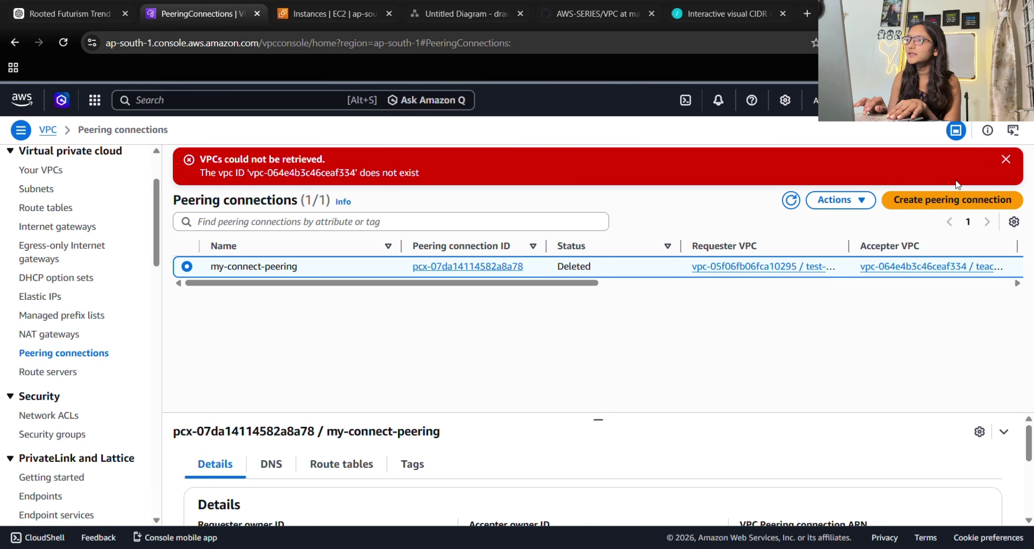
pyautogui.click(1003, 161)
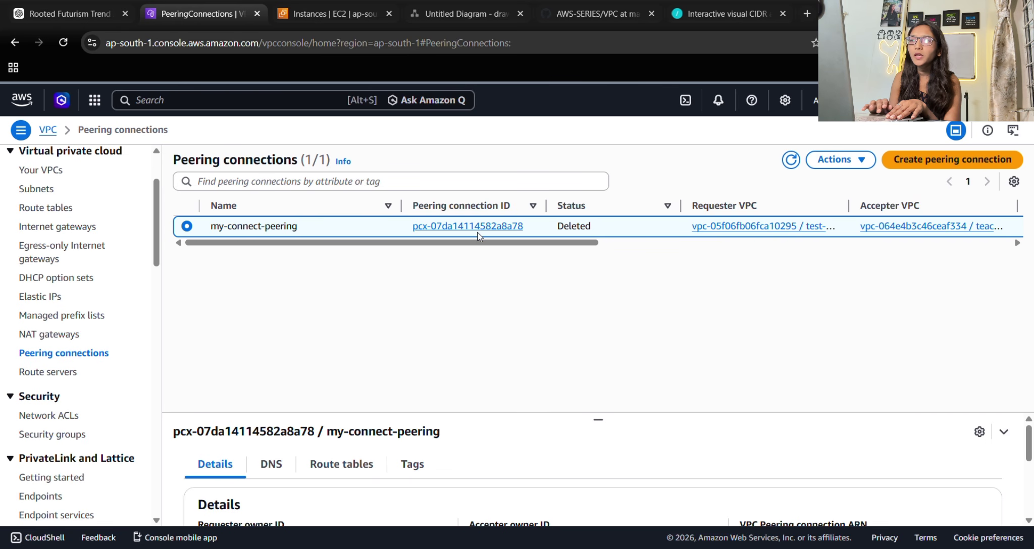
pyautogui.scroll(-7, 81, 403)
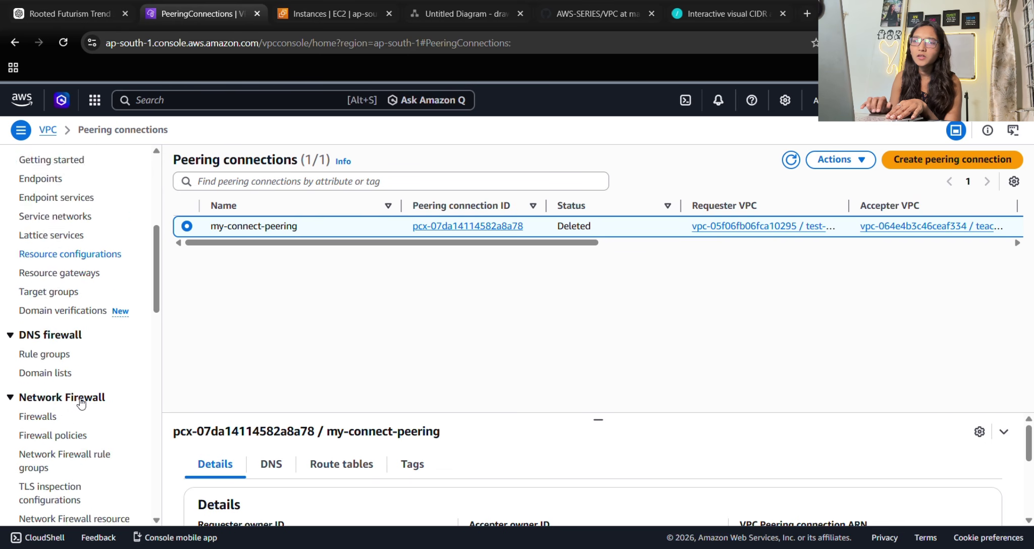
pyautogui.scroll(10, 81, 403)
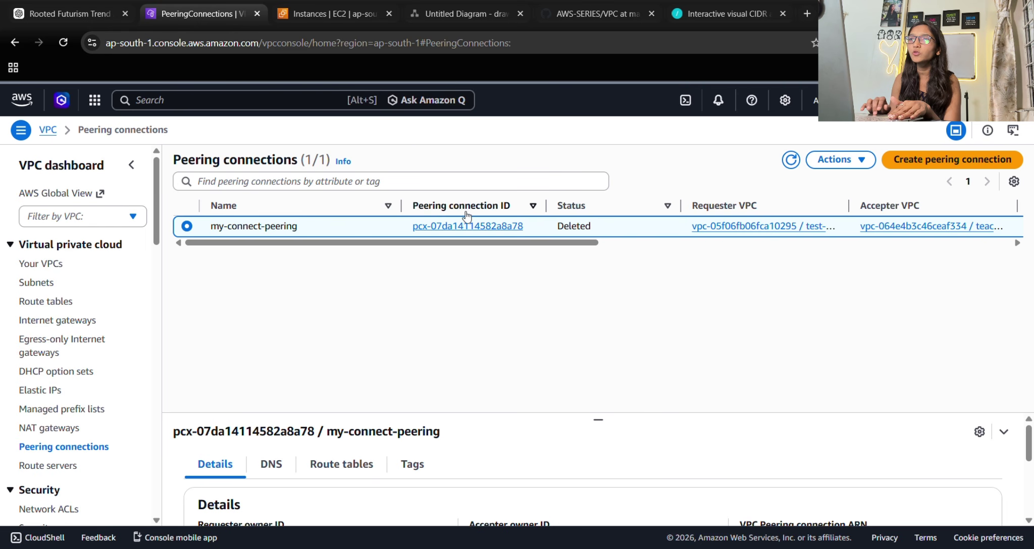
# Refresh EC2 instances to verify termination, then view the EC2 Dashboard and account menu.
pyautogui.click(324, 13)
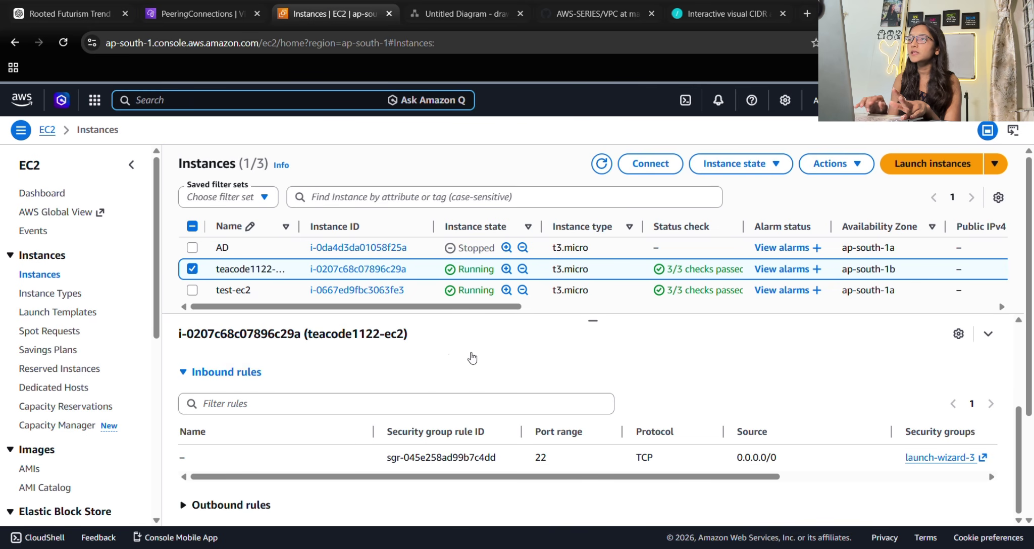
pyautogui.click(602, 164)
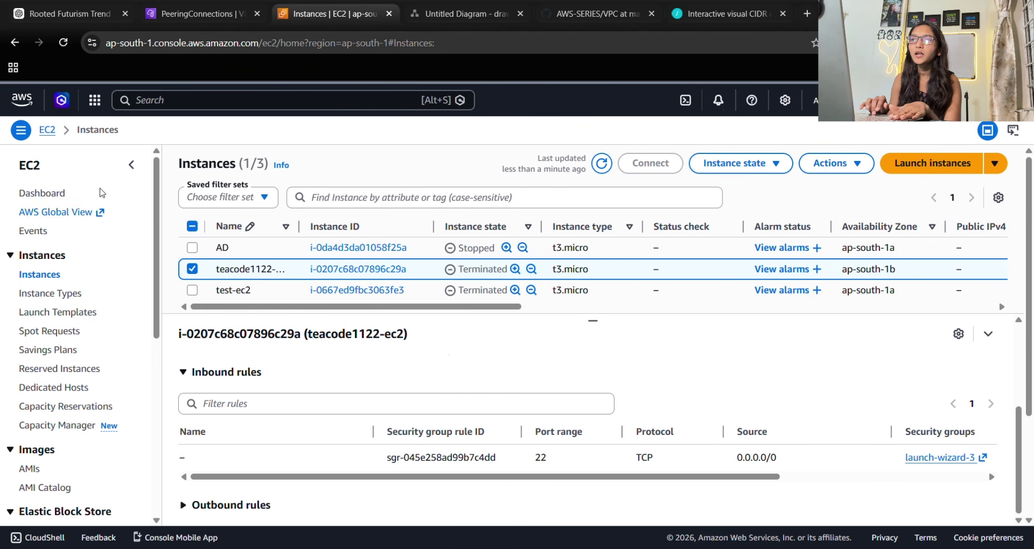
pyautogui.click(47, 129)
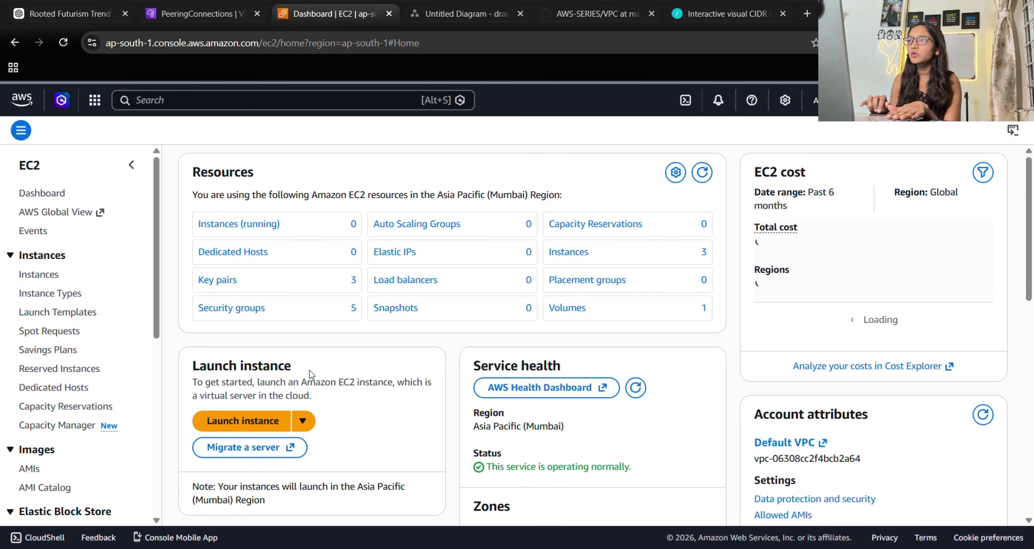
pyautogui.scroll(-5, 381, 411)
pyautogui.scroll(5, 381, 411)
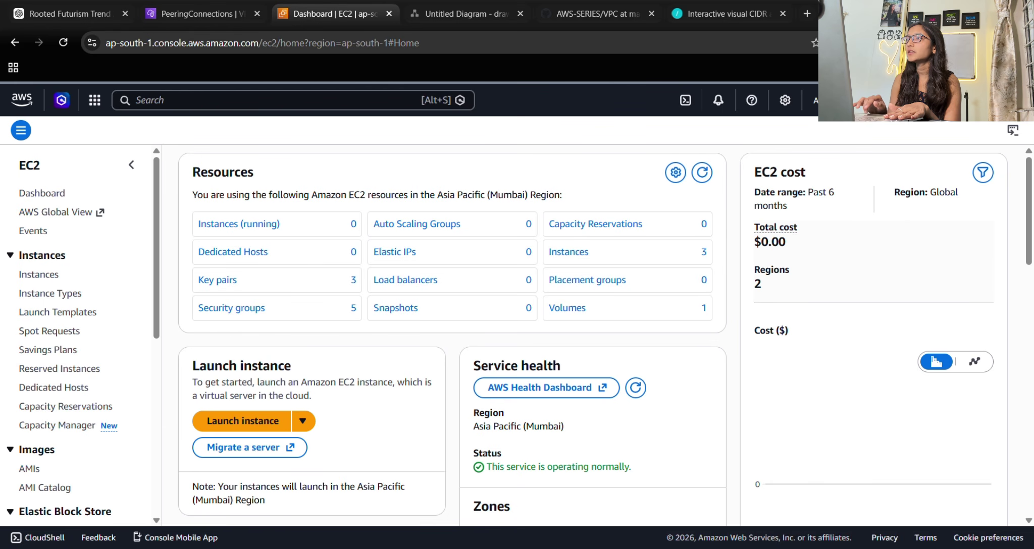
pyautogui.click(959, 100)
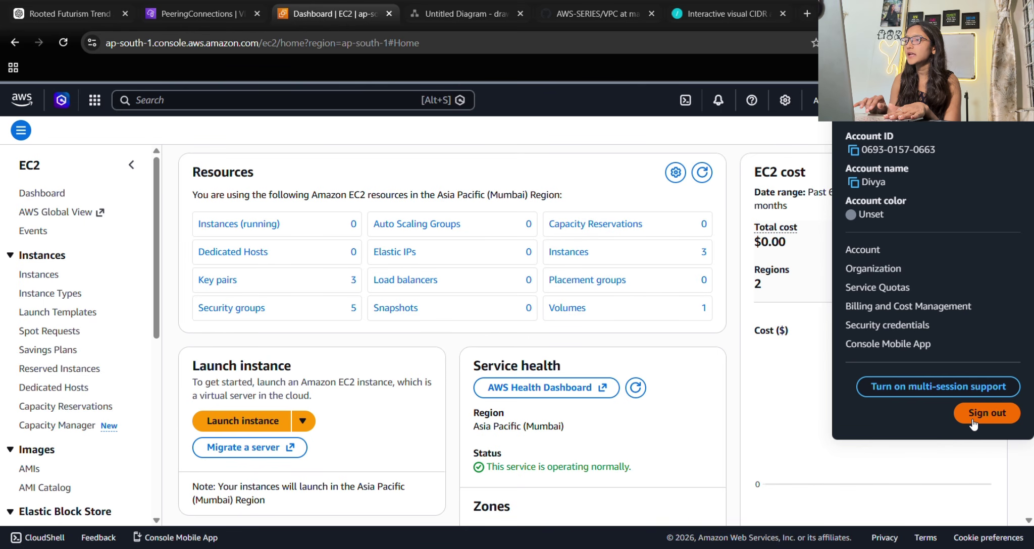